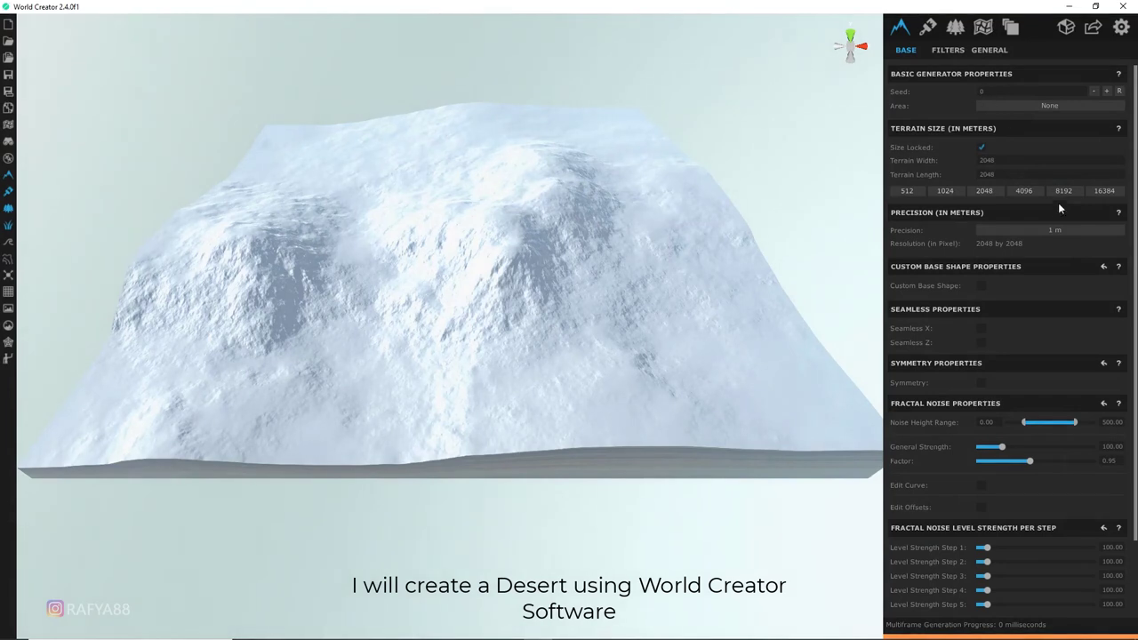
Enlarge the terrain to 4096 metres and drag Level Strength Step 1 to 0 for rolling dunes
click(1024, 191)
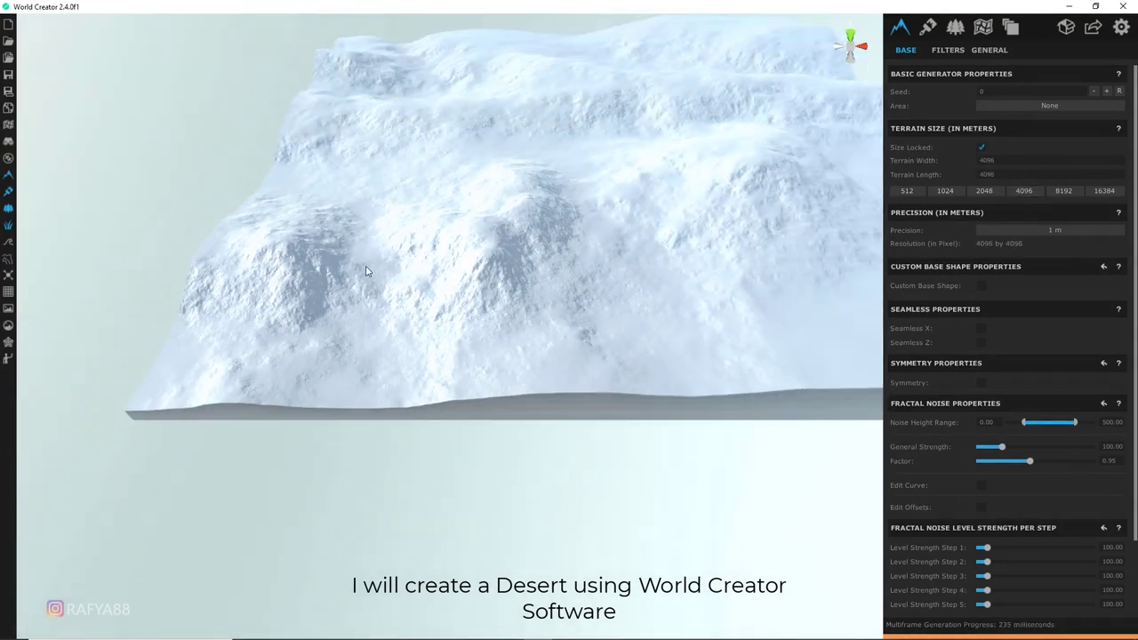
scroll(989, 479, down, 2)
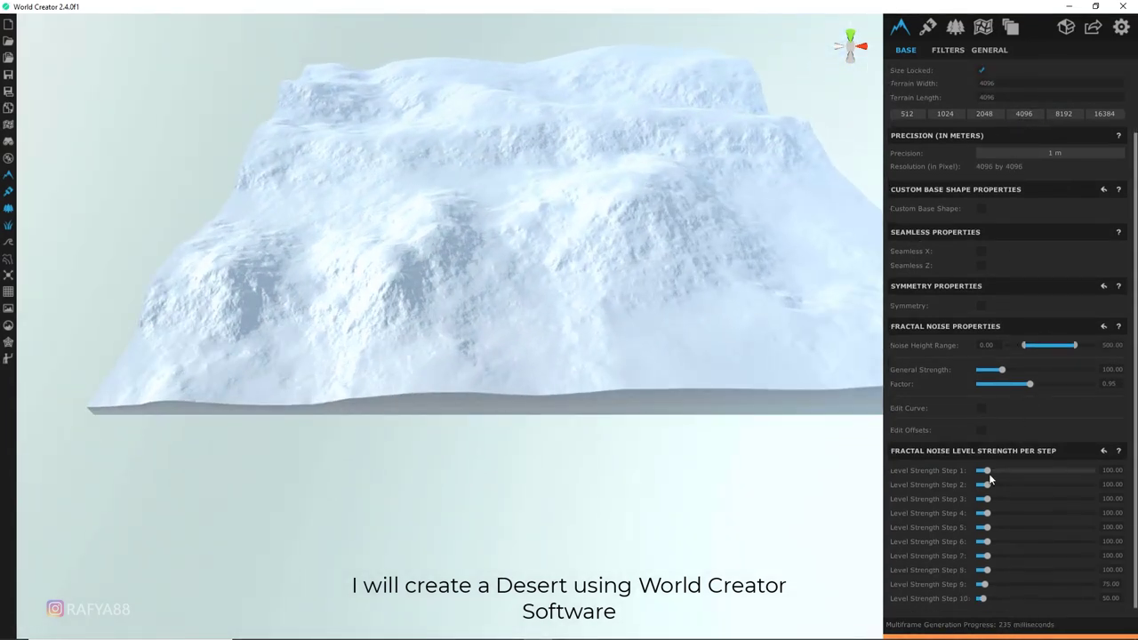
drag(985, 473, 976, 472)
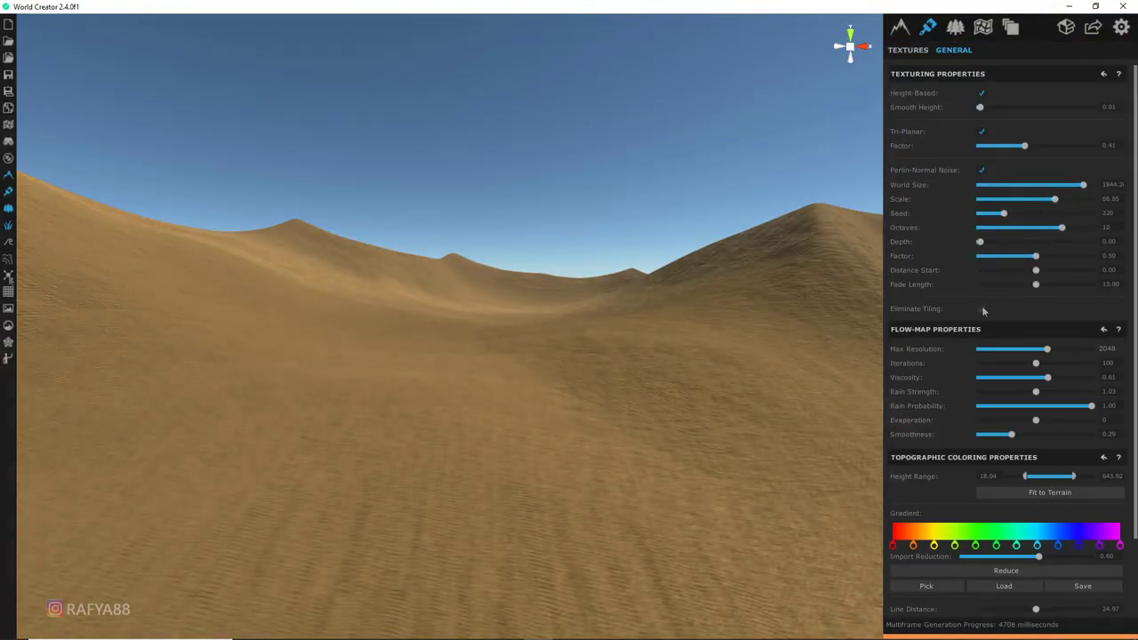
Enable noise detail on the dune sand texture, hide the UI panels, and move the camera closer to the dunes
click(982, 308)
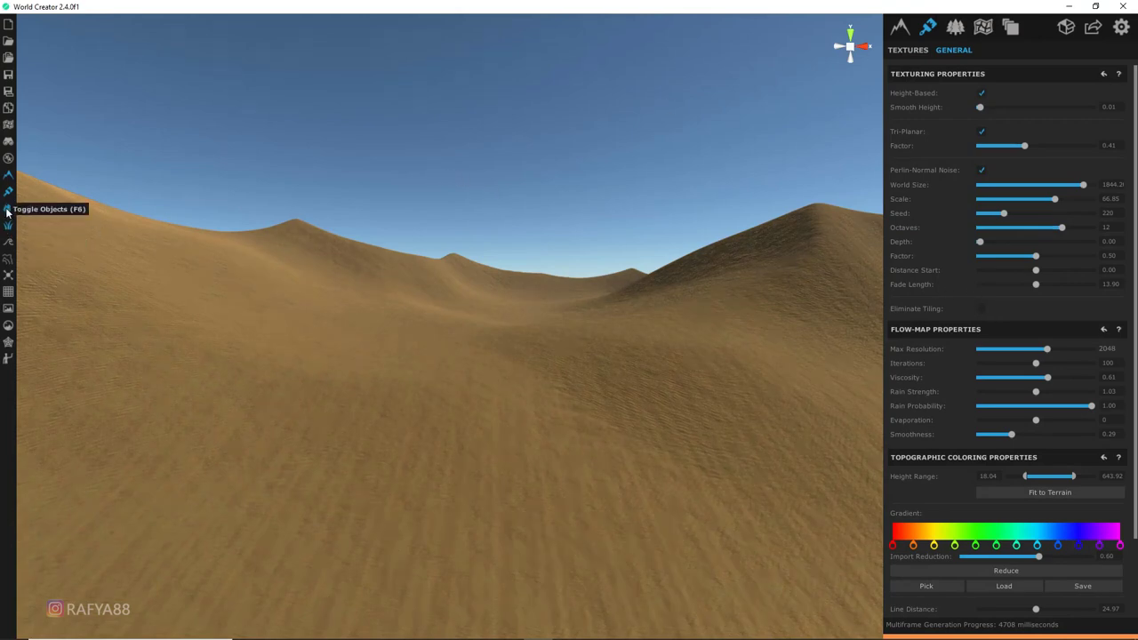
click(8, 275)
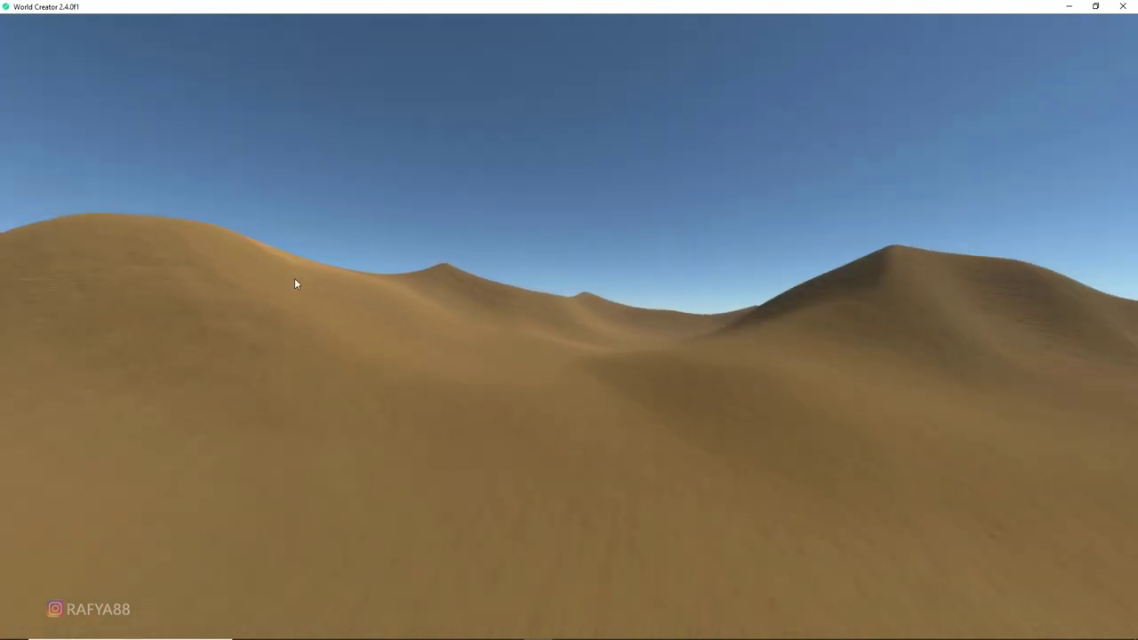
mouse_move(296, 283)
mouse_down()
mouse_move(539, 455)
mouse_move(523, 444)
mouse_up()
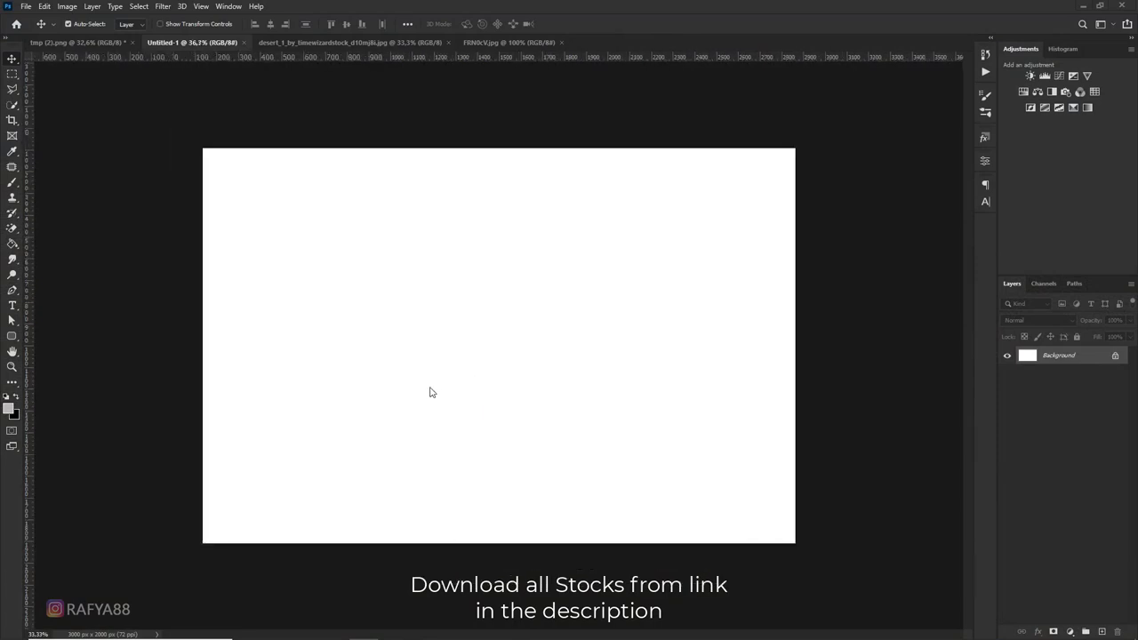
Quick-select the dunes in tmp (2).png and add a layer mask hiding the sky
key(ctrl+plus)
click(119, 43)
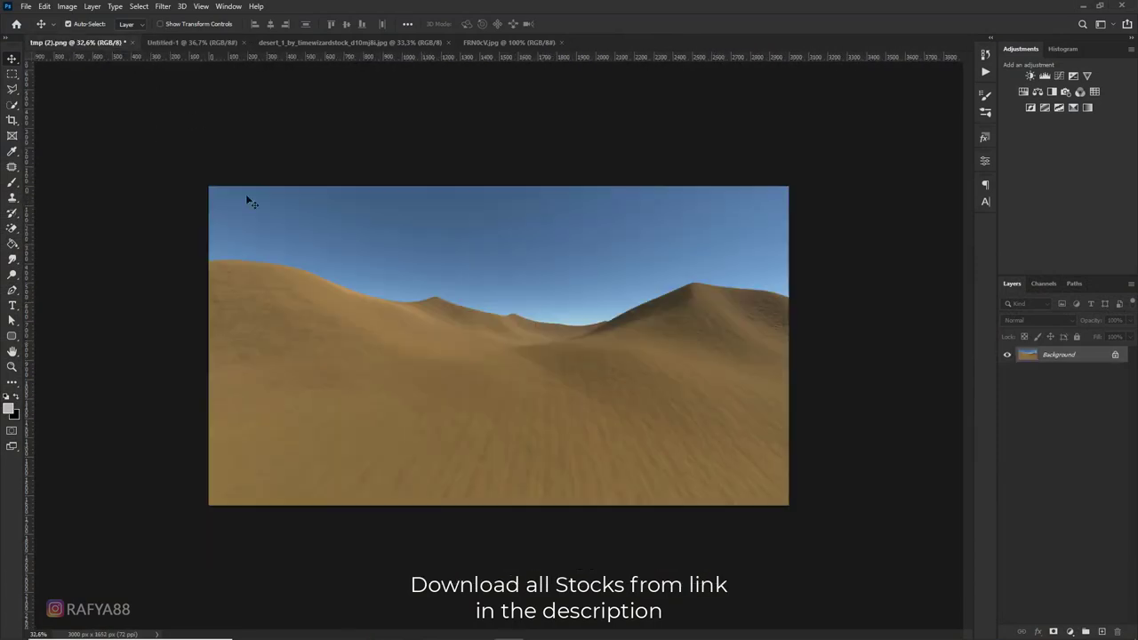
key(ctrl+plus)
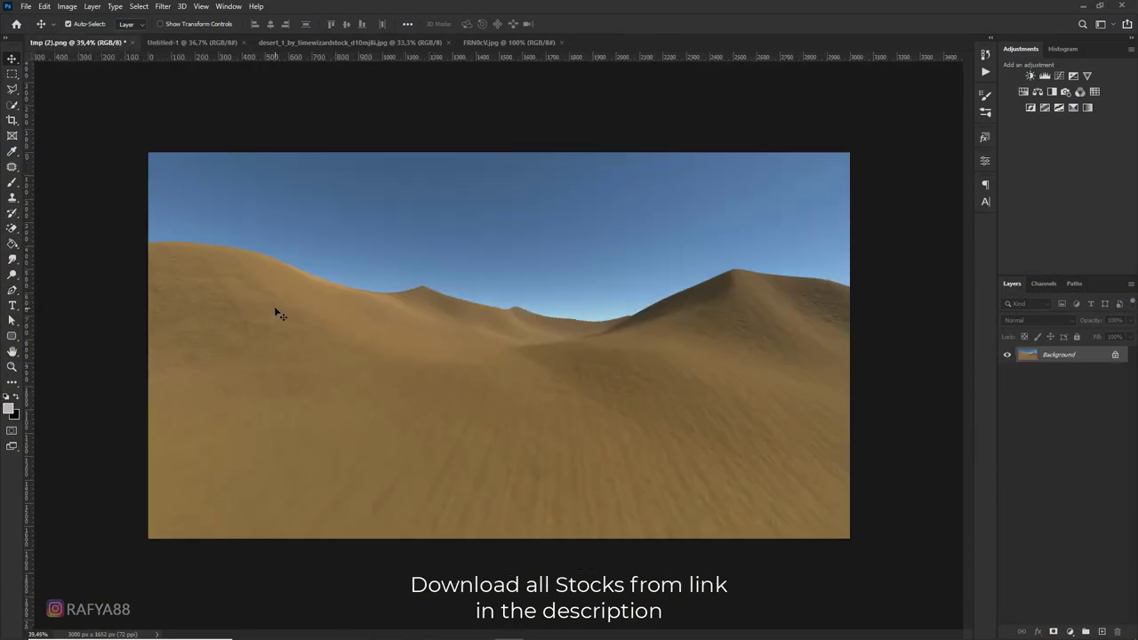
click(13, 106)
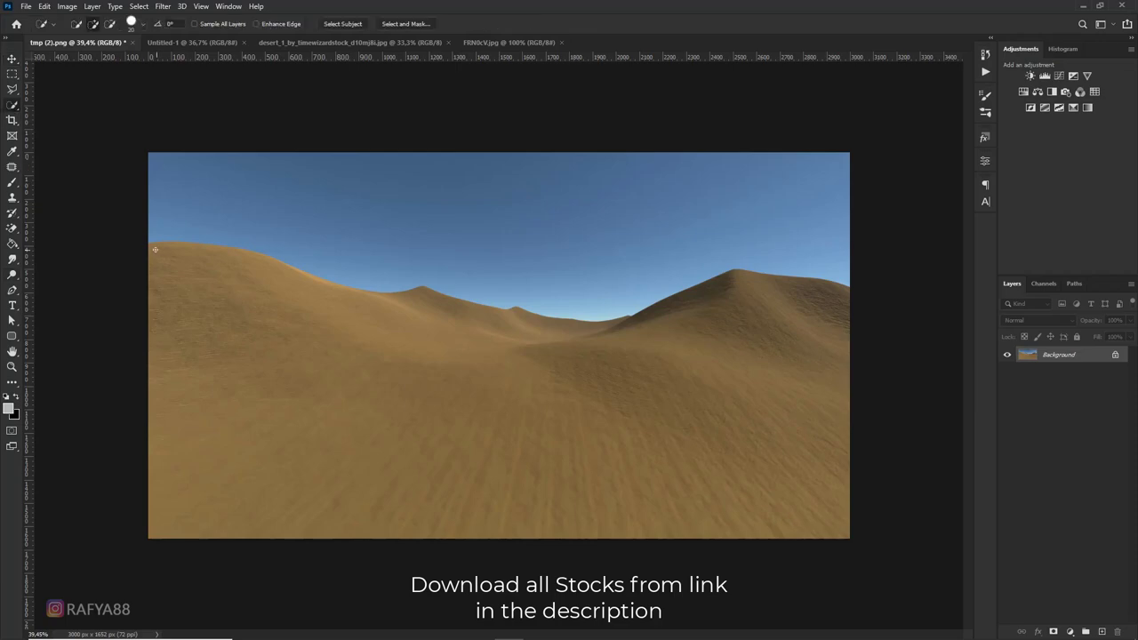
drag(304, 301, 432, 331)
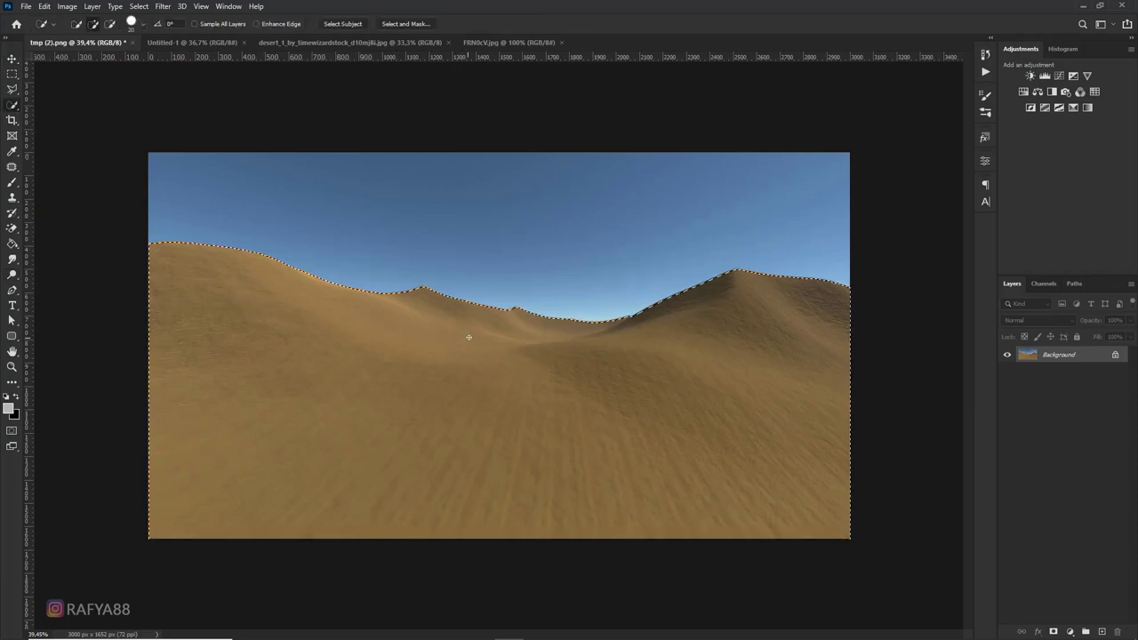
scroll(578, 288, up, 3)
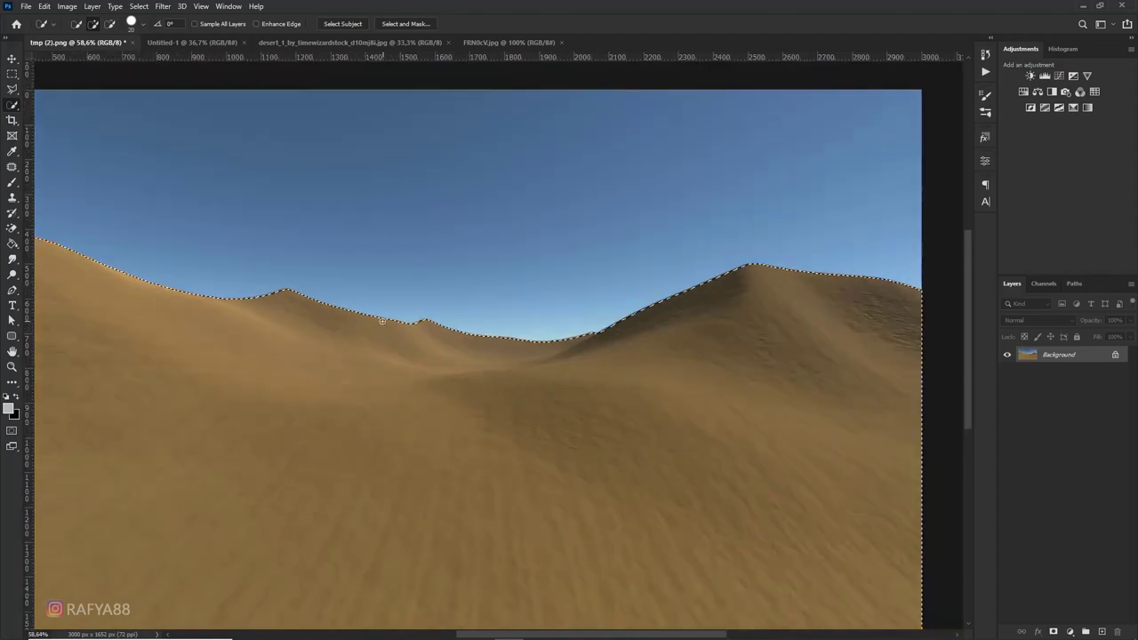
scroll(383, 321, down, 3)
click(1055, 631)
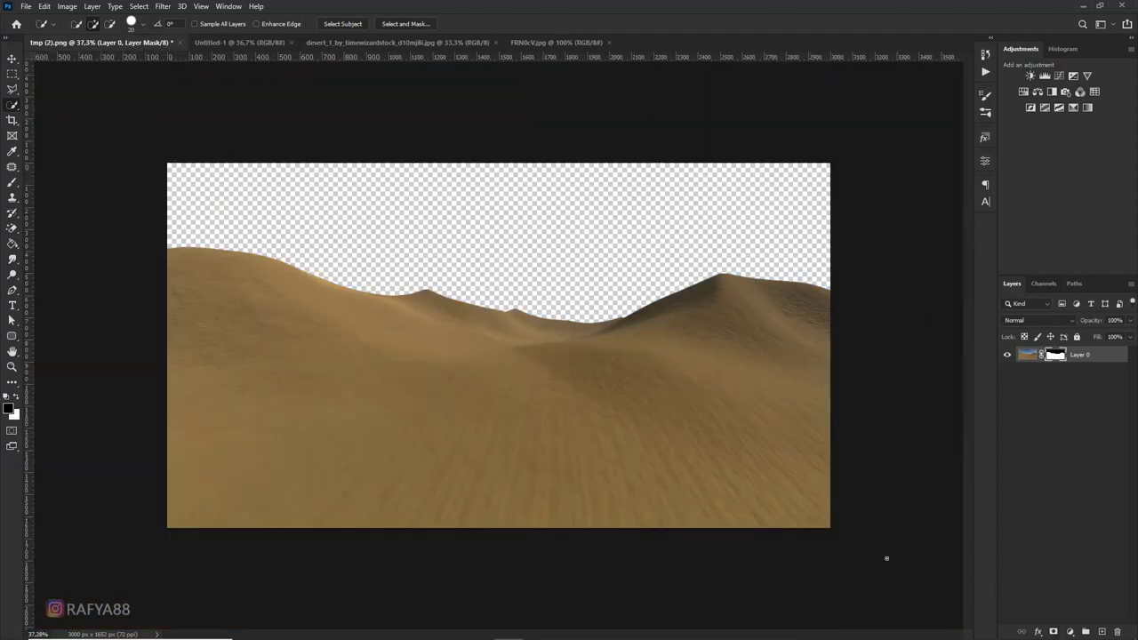
Drag the masked dune layer into Untitled-1 as Layer 1
scroll(503, 351, up, 1)
key(v)
mouse_move(385, 310)
mouse_down()
mouse_move(283, 69)
mouse_move(246, 41)
mouse_move(454, 400)
mouse_move(490, 381)
mouse_move(469, 378)
mouse_up()
scroll(445, 401, down, 2)
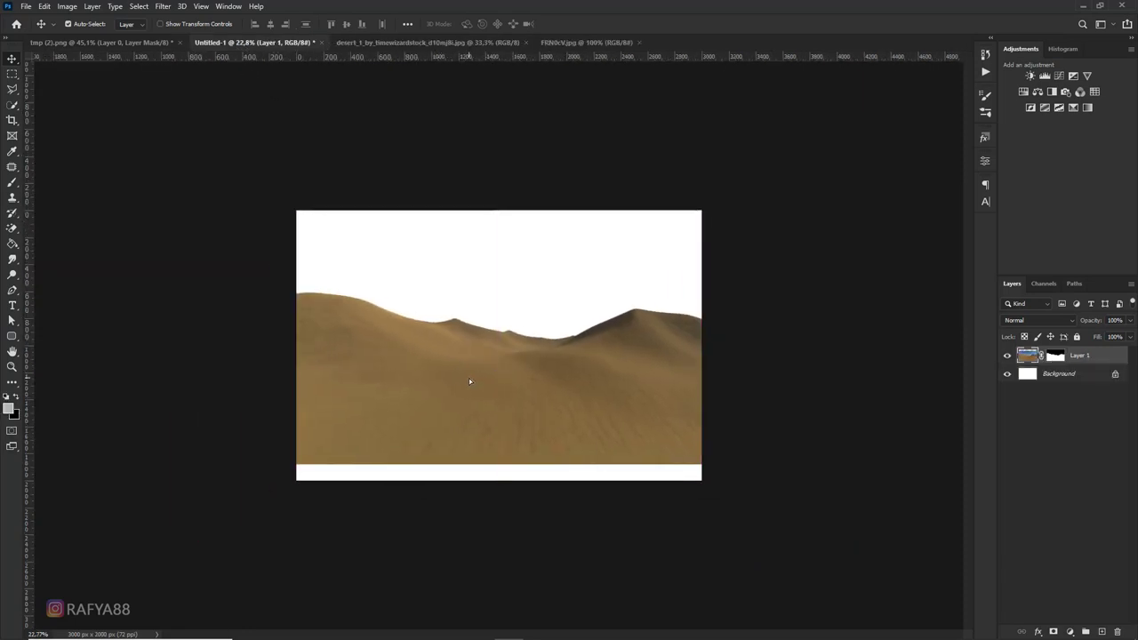
Free-transform Layer 1 so the dunes fill the 3000 px width down to the canvas bottom
key(ctrl+t)
drag(702, 464, 726, 495)
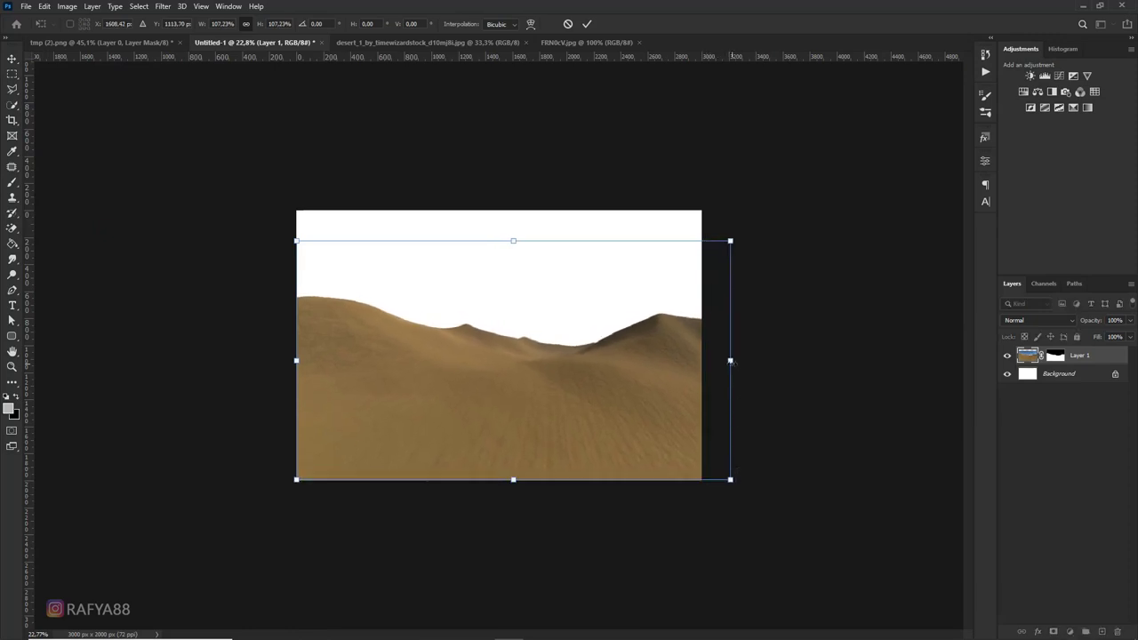
drag(730, 360, 702, 362)
mouse_move(573, 409)
mouse_down()
mouse_move(573, 424)
mouse_move(572, 407)
mouse_up()
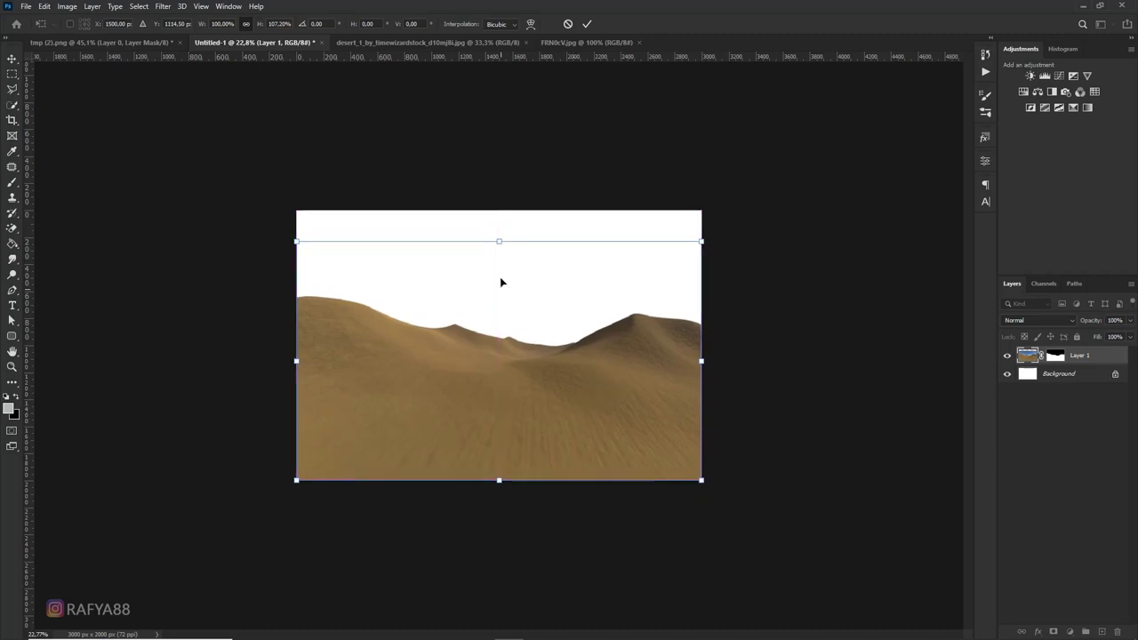
drag(498, 240, 498, 253)
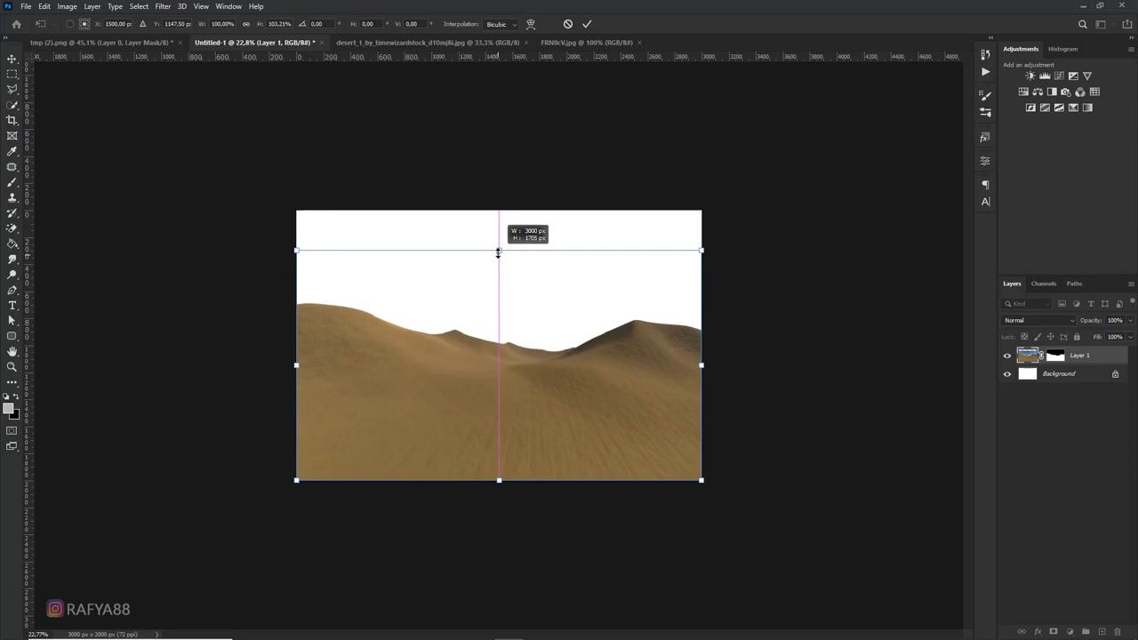
key(Return)
scroll(508, 473, up, 3)
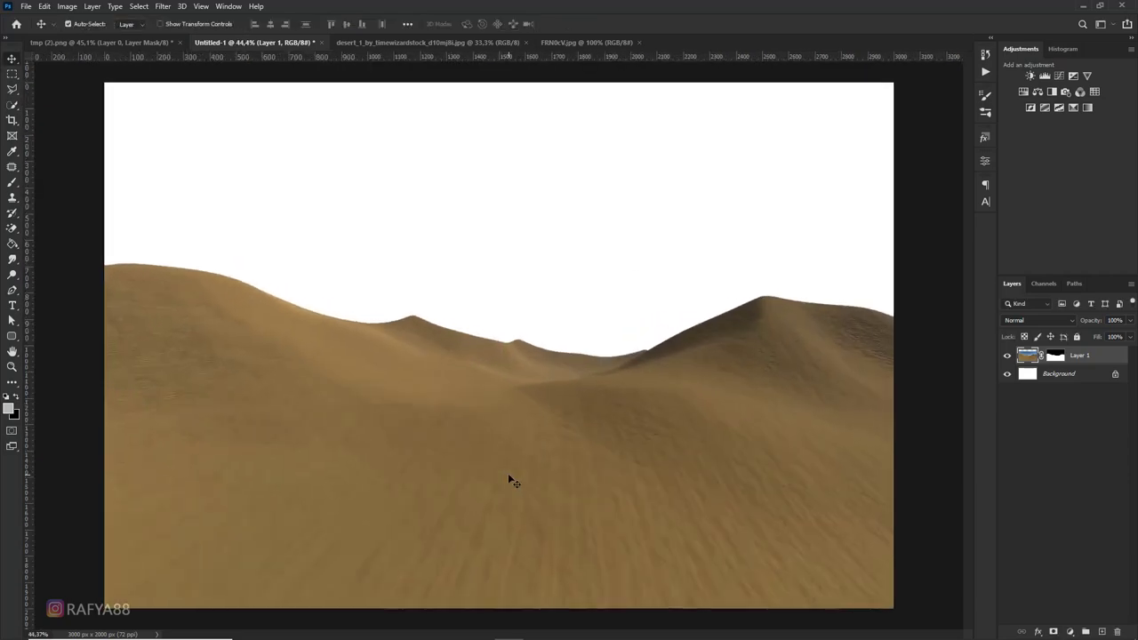
scroll(507, 473, down, 2)
scroll(537, 343, up, 3)
scroll(538, 343, up, 3)
scroll(560, 355, up, 2)
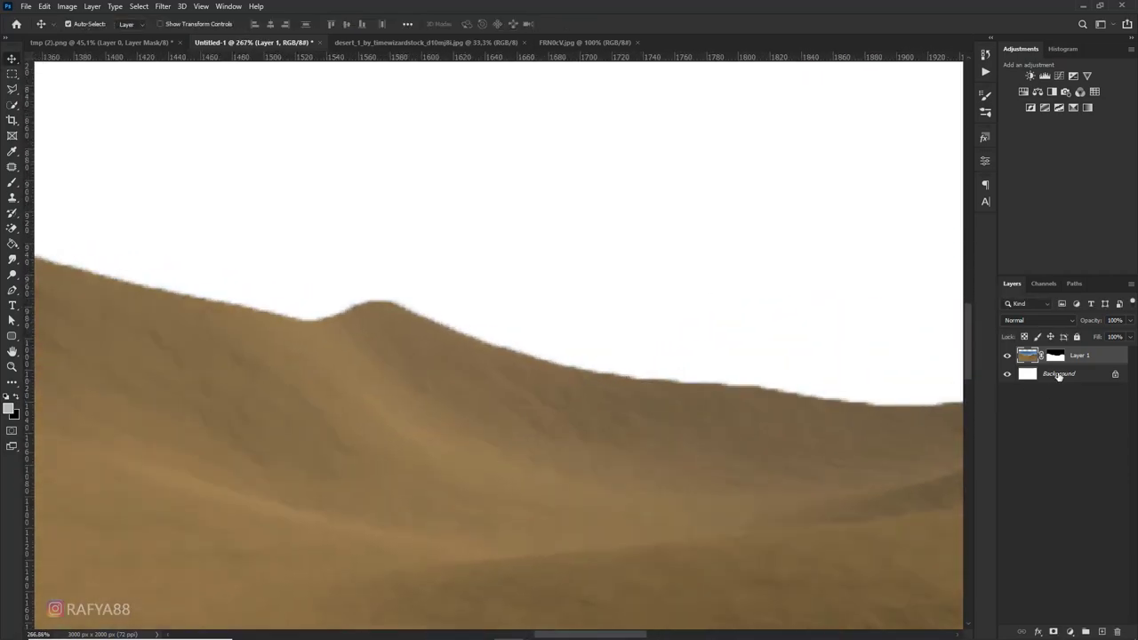
Refine the dune mask with Decontaminate Colors, Shift Edge -14% and Smooth 3, output as Layer 1 copy
right_click(1061, 360)
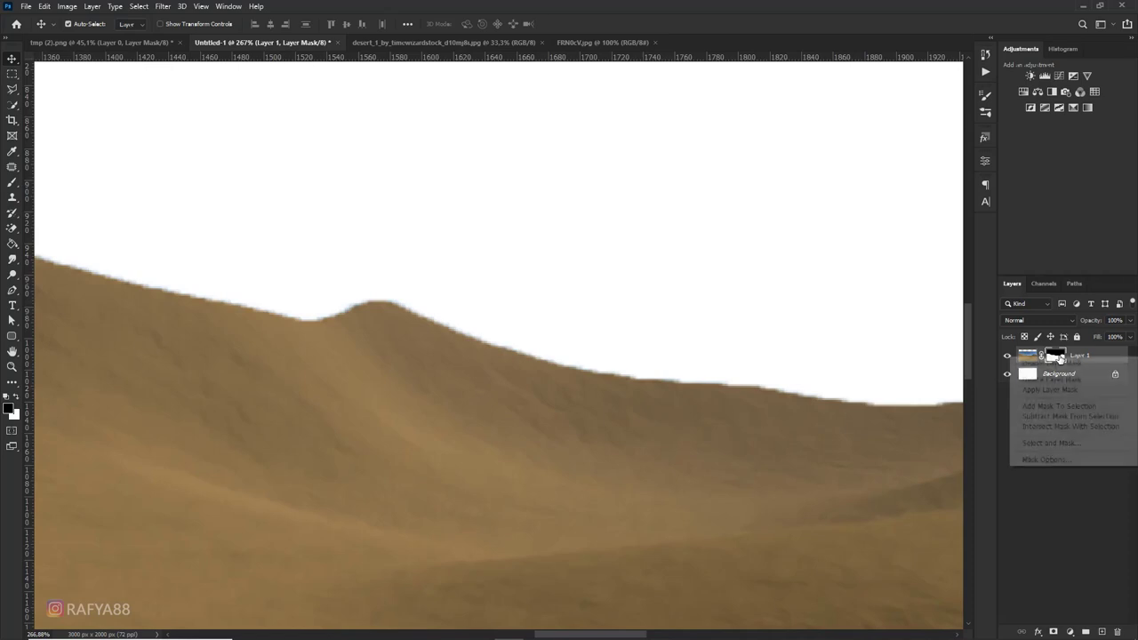
click(1077, 447)
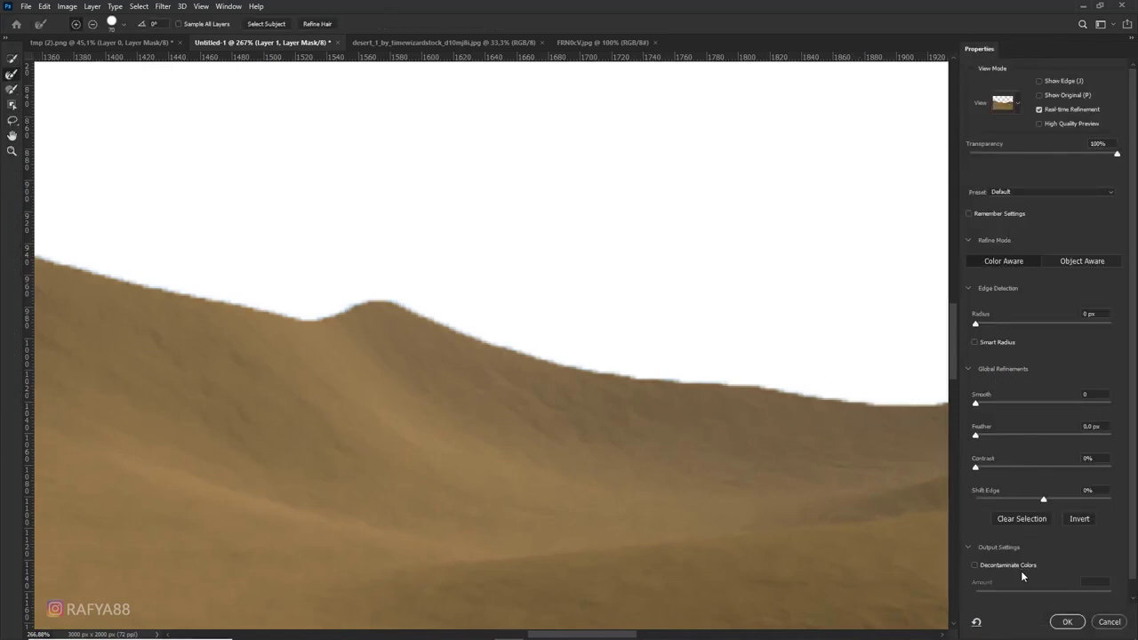
click(1018, 562)
drag(1036, 498, 1035, 499)
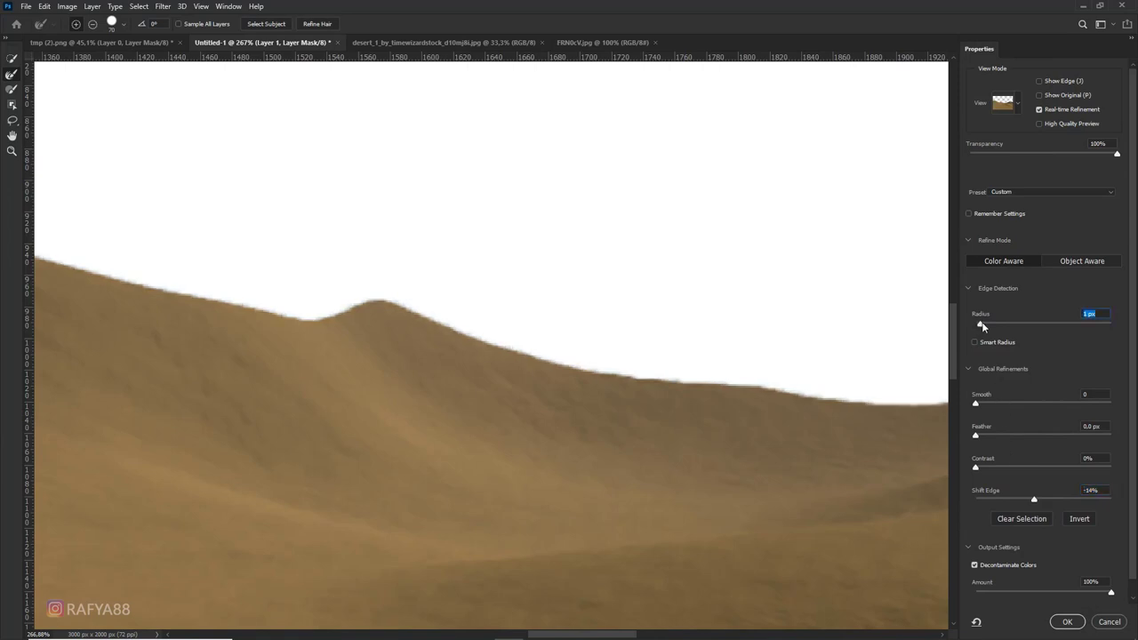
click(979, 403)
click(1063, 622)
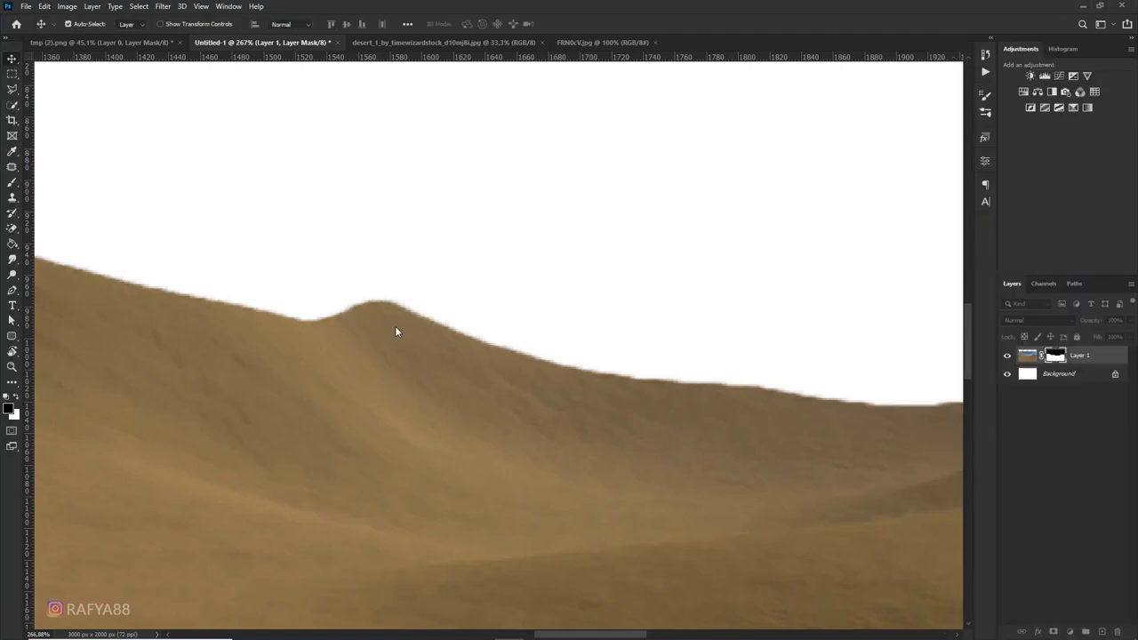
Scroll the layers and switch to the desert_1_by_timewizardstock.jpg photo
scroll(409, 294, down, 3)
scroll(442, 305, down, 3)
scroll(451, 302, down, 1)
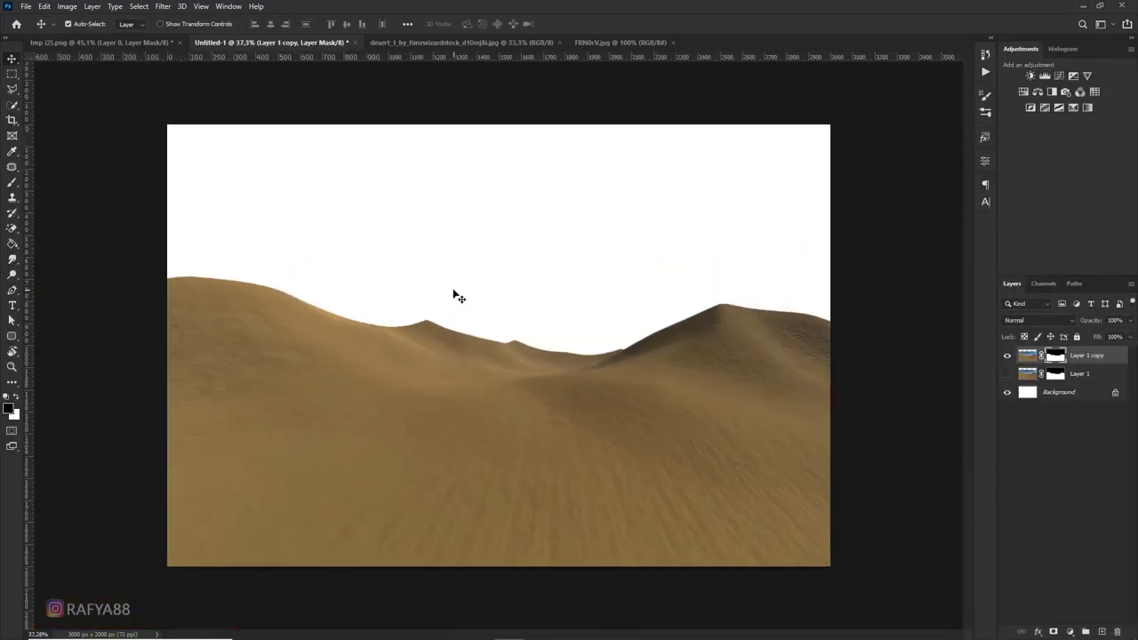
scroll(453, 295, down, 1)
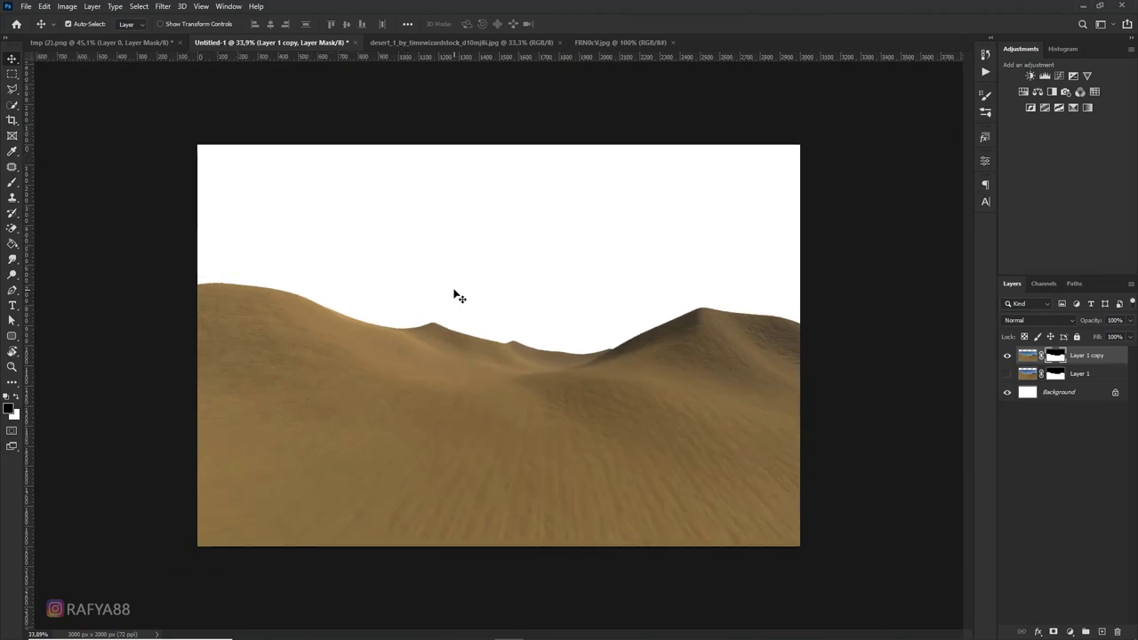
click(435, 42)
Marquee the rippled sand below the horizon in desert_1 and drop it into Untitled-1's lower half as Layer 2
scroll(464, 280, down, 1)
key(m)
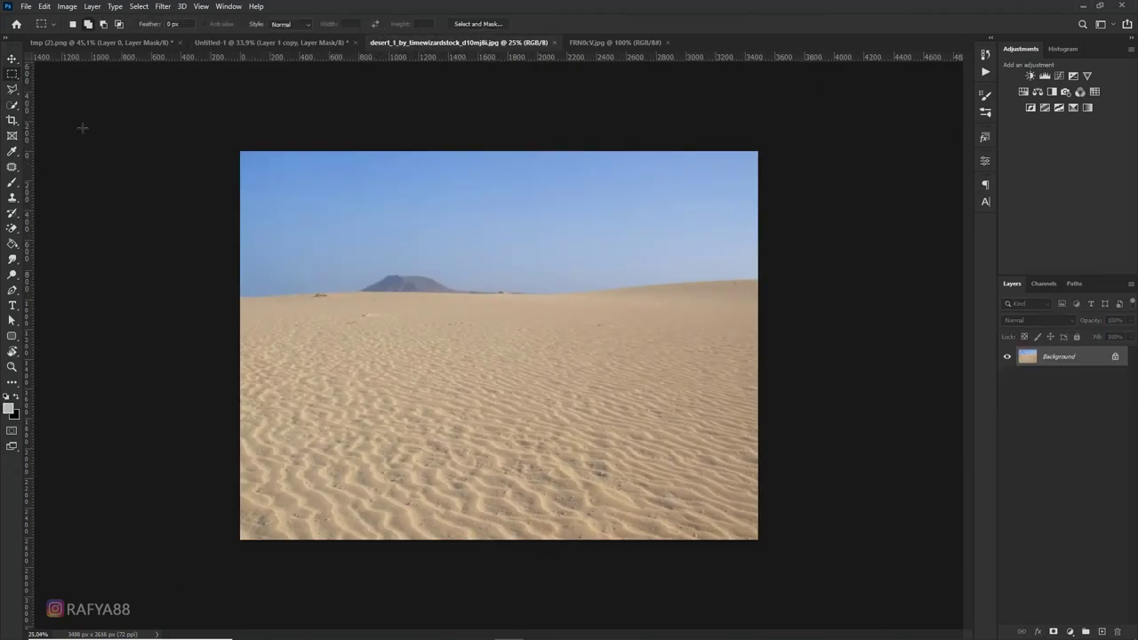
mouse_move(238, 296)
mouse_down()
mouse_move(813, 452)
mouse_move(850, 554)
mouse_up()
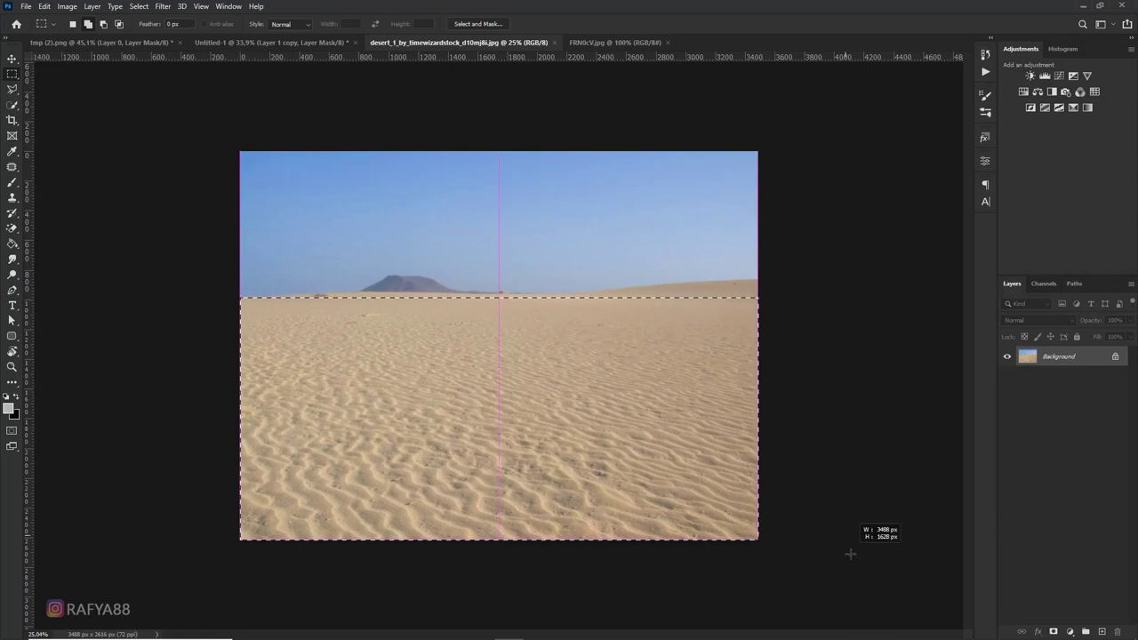
key(v)
drag(388, 384, 214, 51)
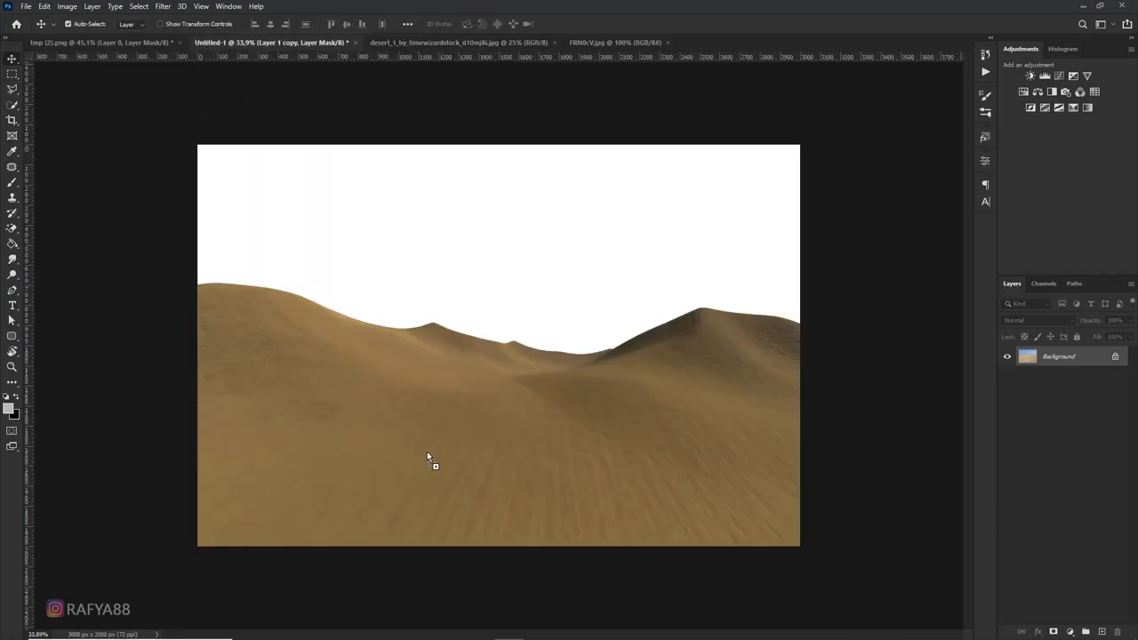
mouse_move(427, 452)
mouse_down()
mouse_move(393, 459)
mouse_move(407, 406)
mouse_up()
scroll(394, 460, down, 2)
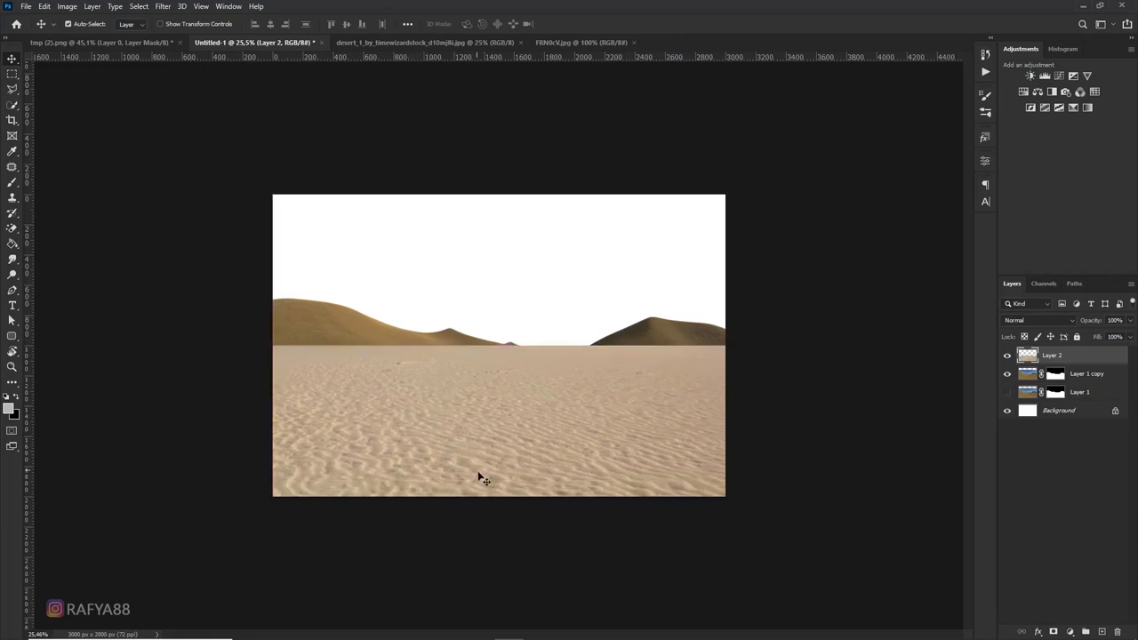
scroll(484, 503, up, 2)
scroll(483, 525, down, 2)
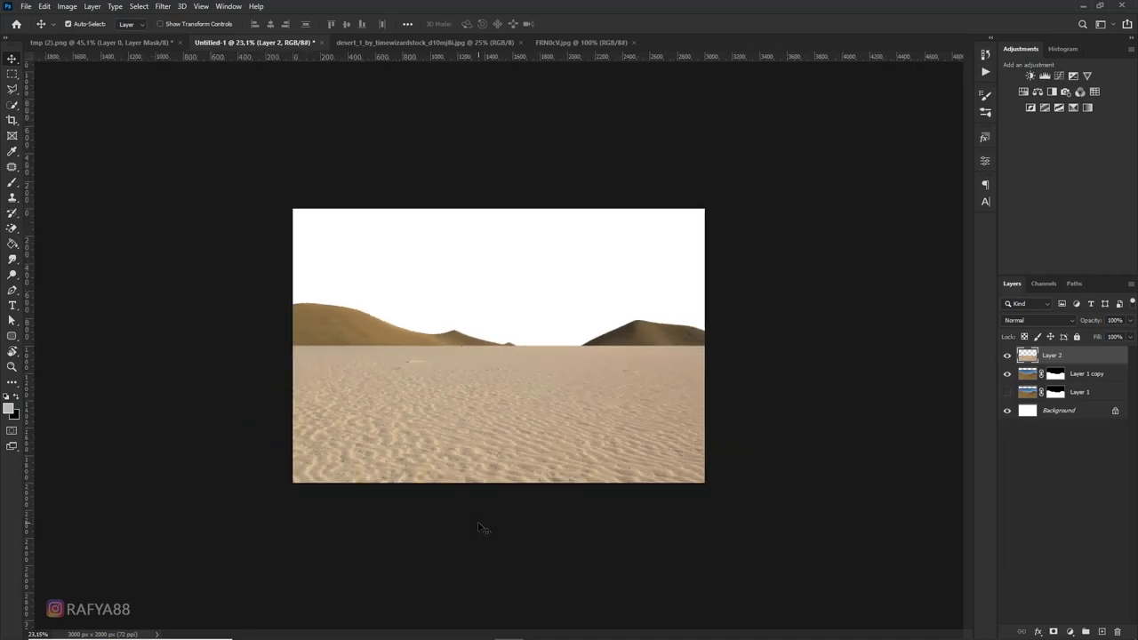
Free-transform Layer 2 to move it up, narrow it to canvas width and squash it down
scroll(485, 523, up, 1)
key(ctrl+t)
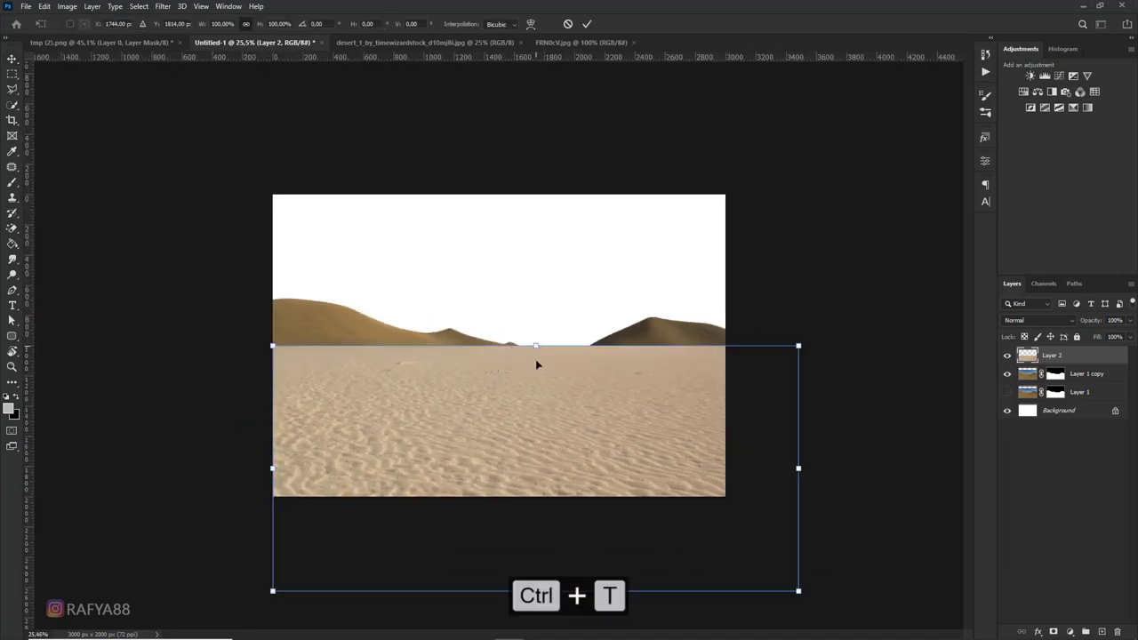
drag(536, 363, 536, 318)
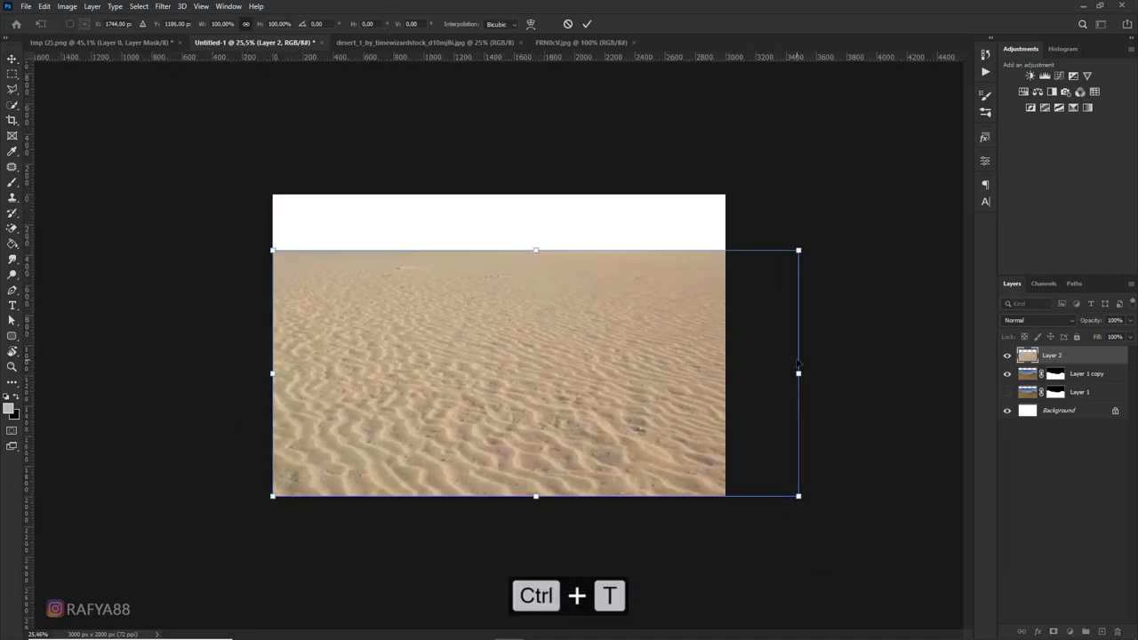
drag(799, 372, 723, 377)
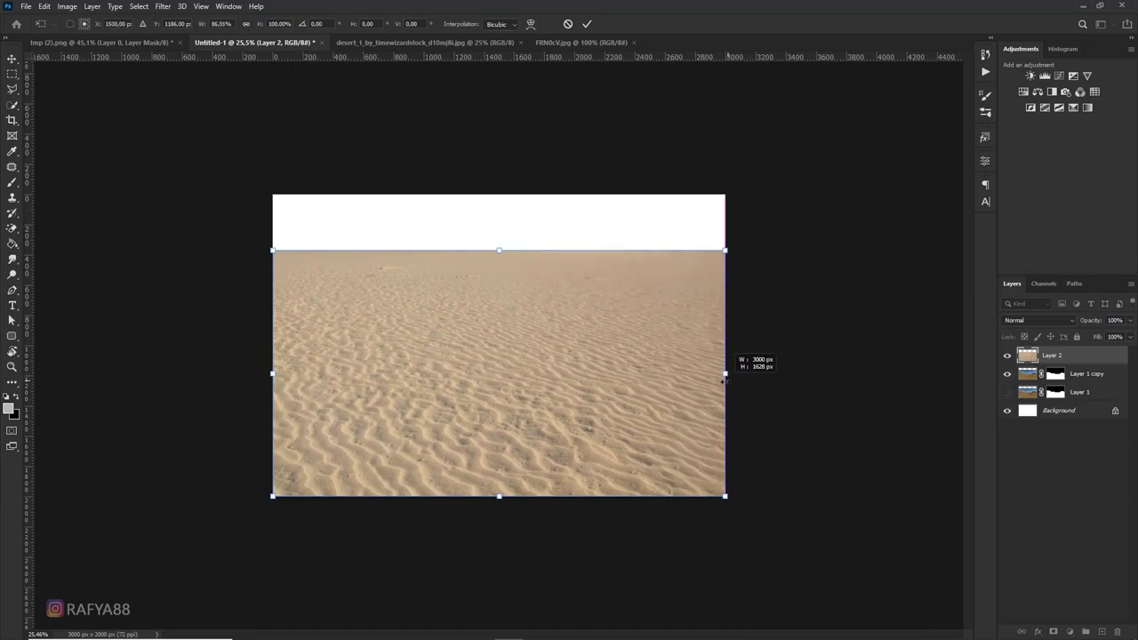
drag(499, 250, 519, 365)
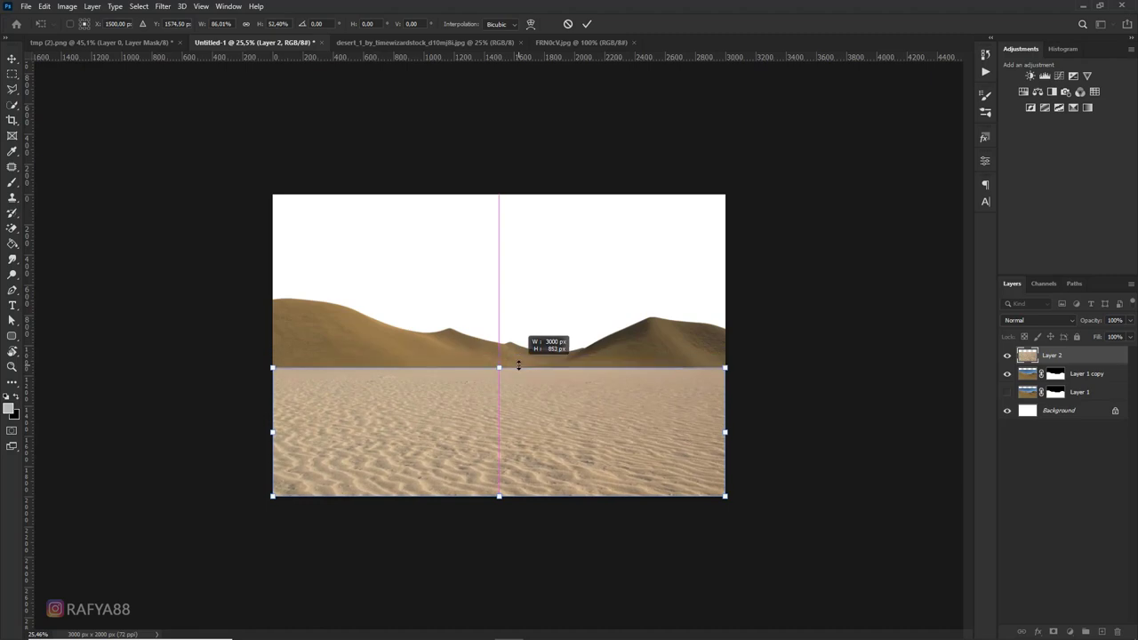
Warp the sand's top edge upward so it follows the dune horizon
right_click(527, 402)
click(569, 480)
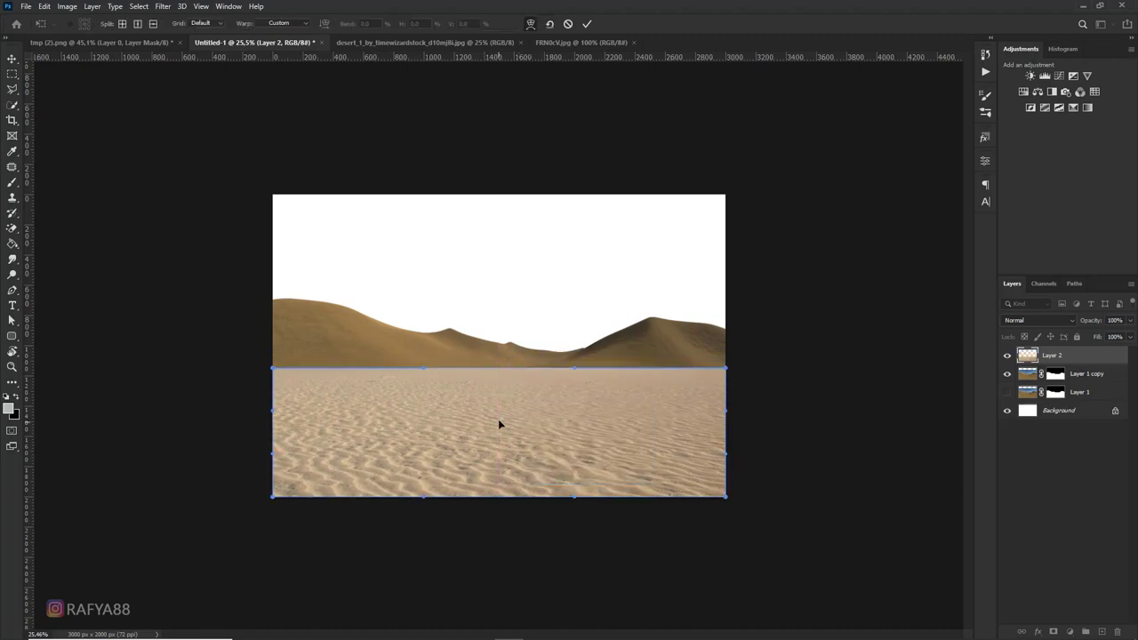
drag(499, 420, 500, 417)
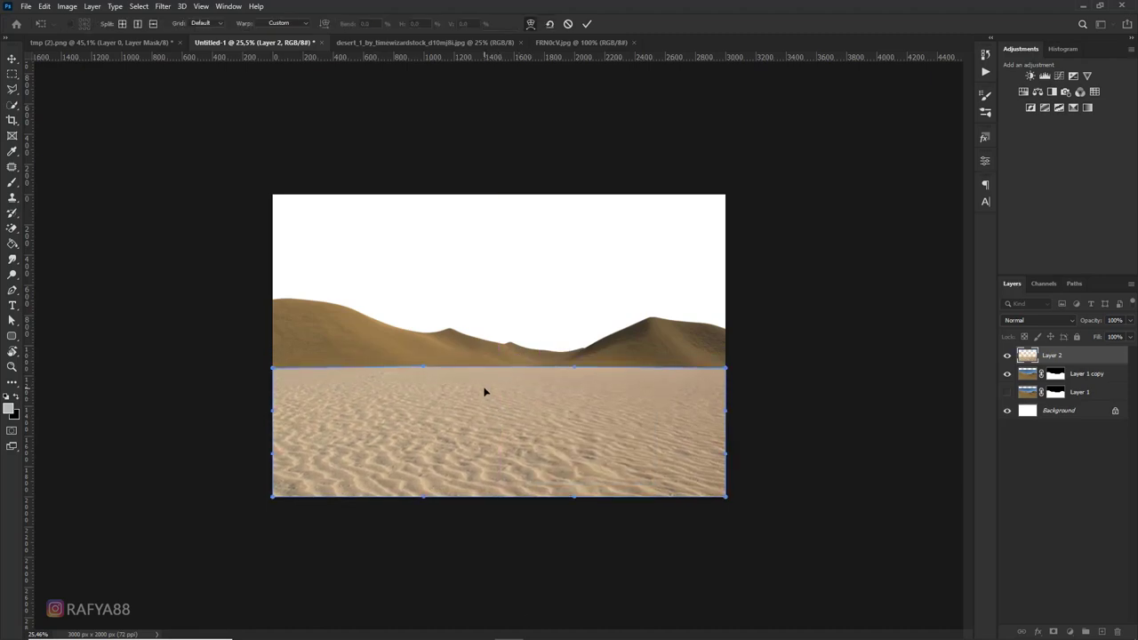
drag(276, 373, 271, 367)
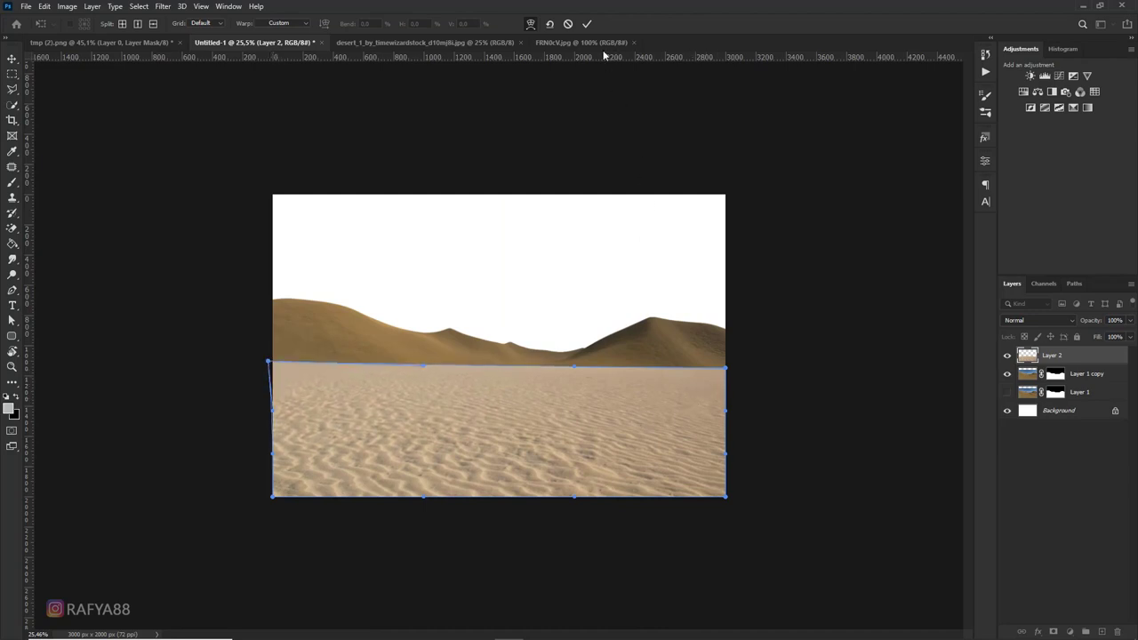
drag(531, 374, 529, 366)
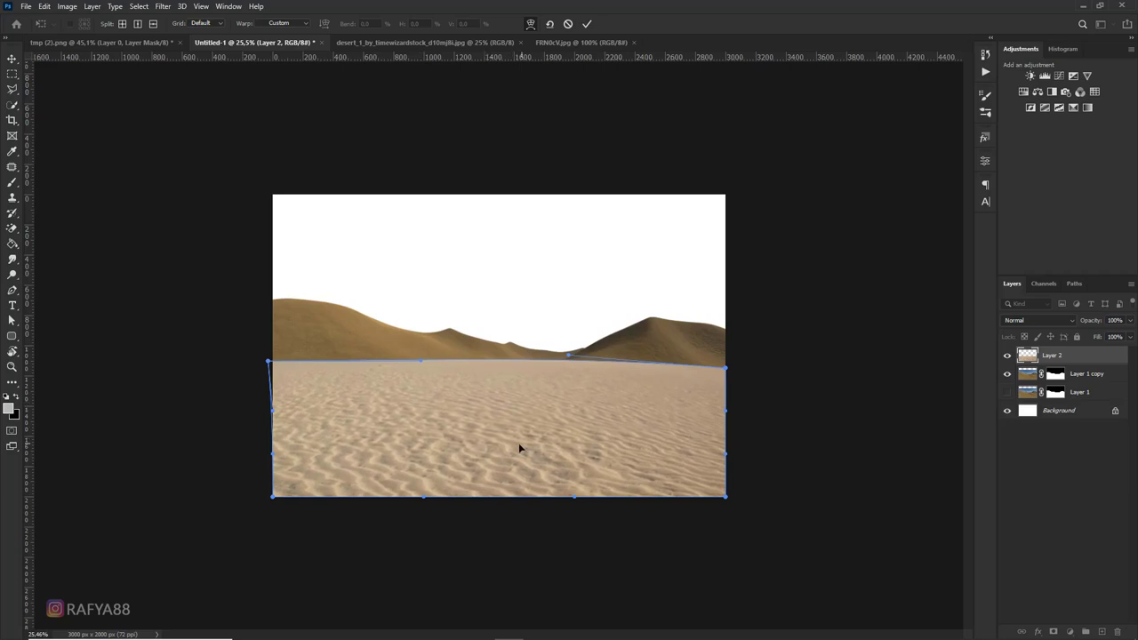
click(586, 24)
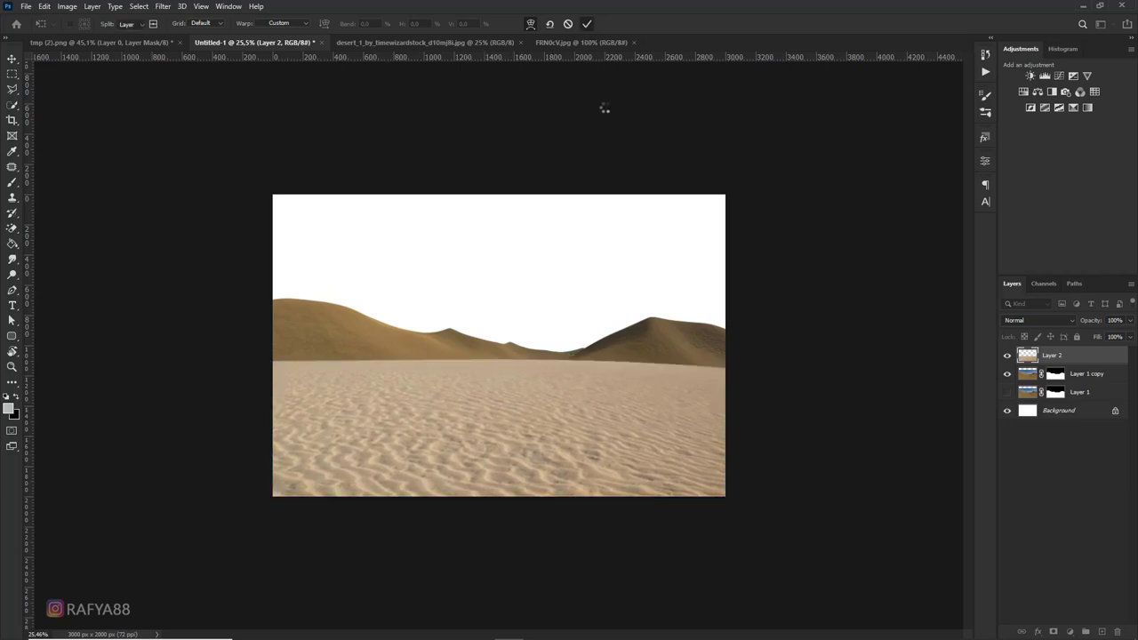
key(ctrl+0)
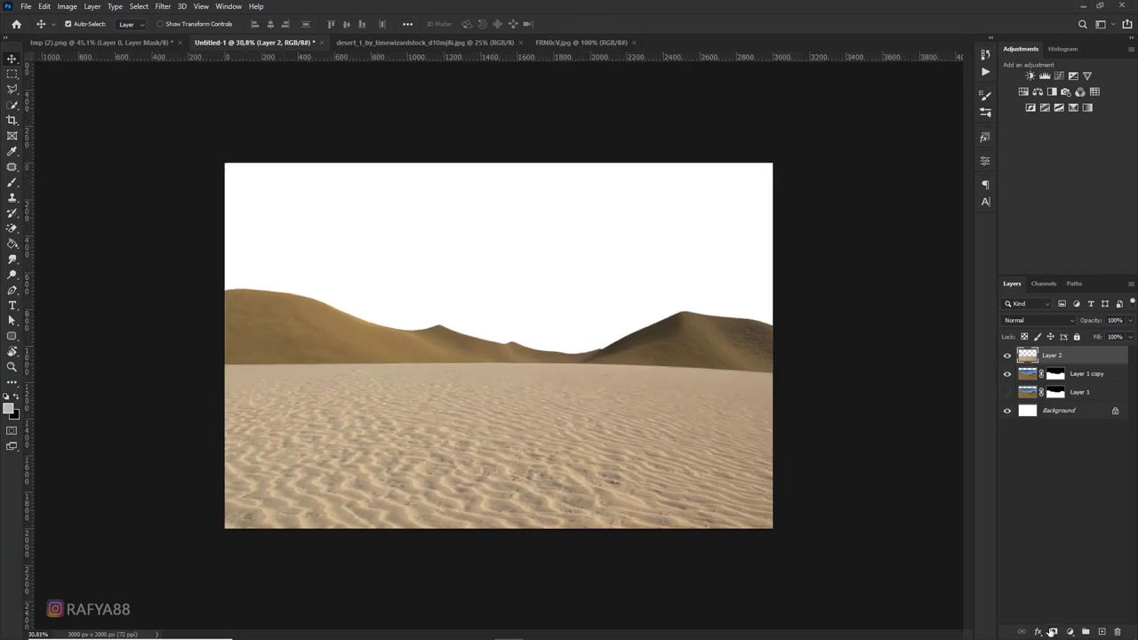
Add a layer mask to Layer 2 and paint the horizon with a soft brush to blend the sand into the dunes
click(1052, 632)
key(b)
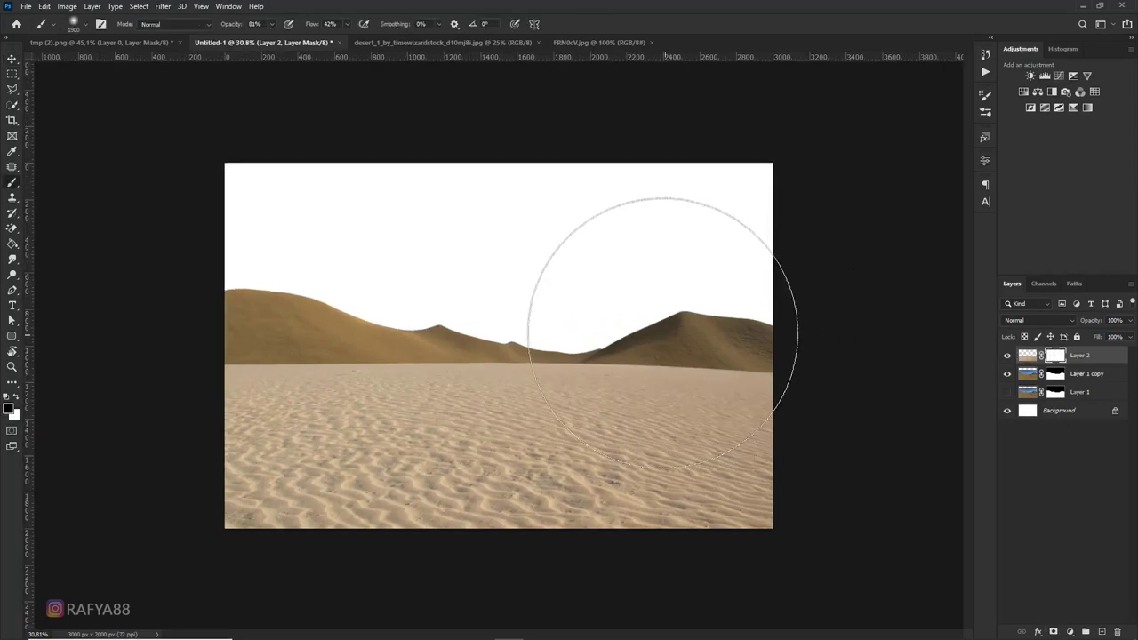
key(bracketleft)
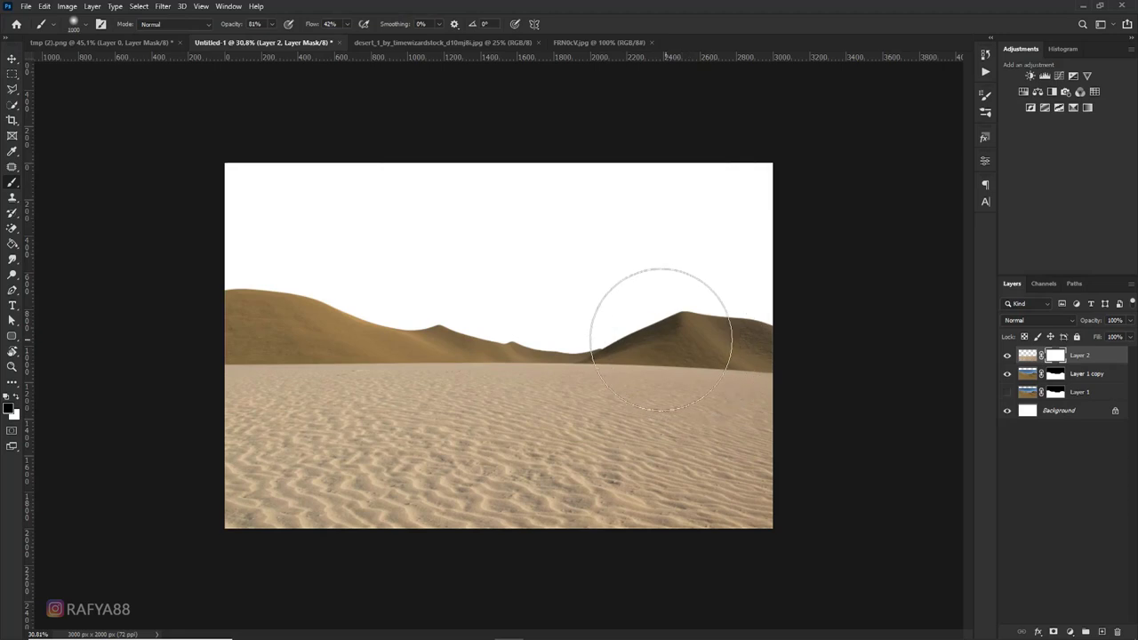
mouse_move(660, 339)
mouse_down()
mouse_move(752, 353)
mouse_move(795, 340)
mouse_up()
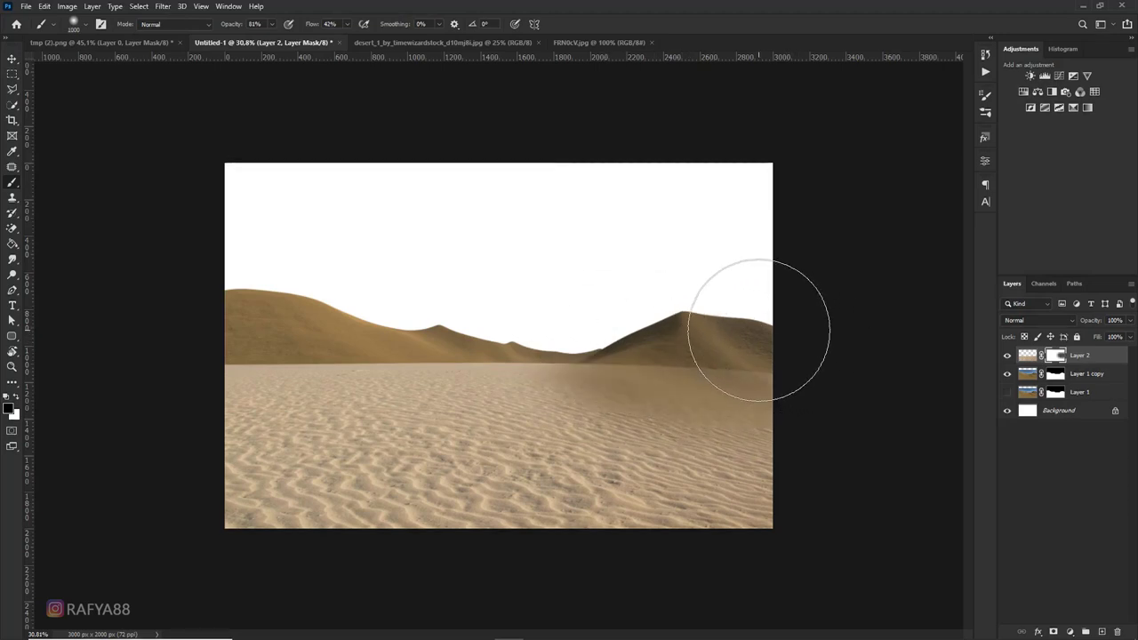
key(ctrl+z)
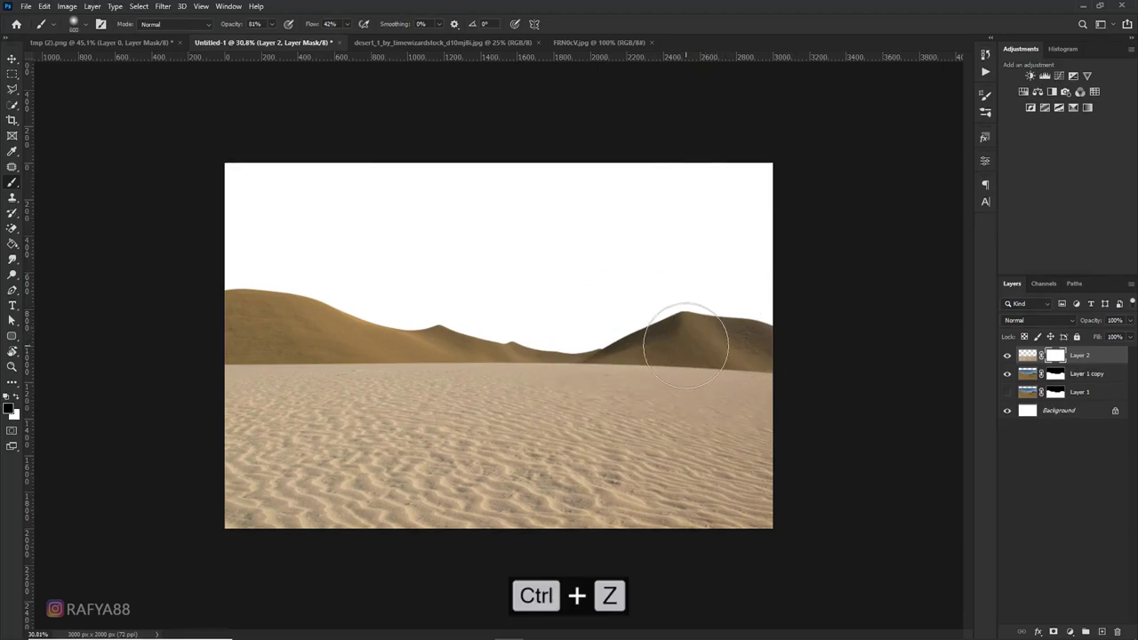
drag(851, 365, 612, 325)
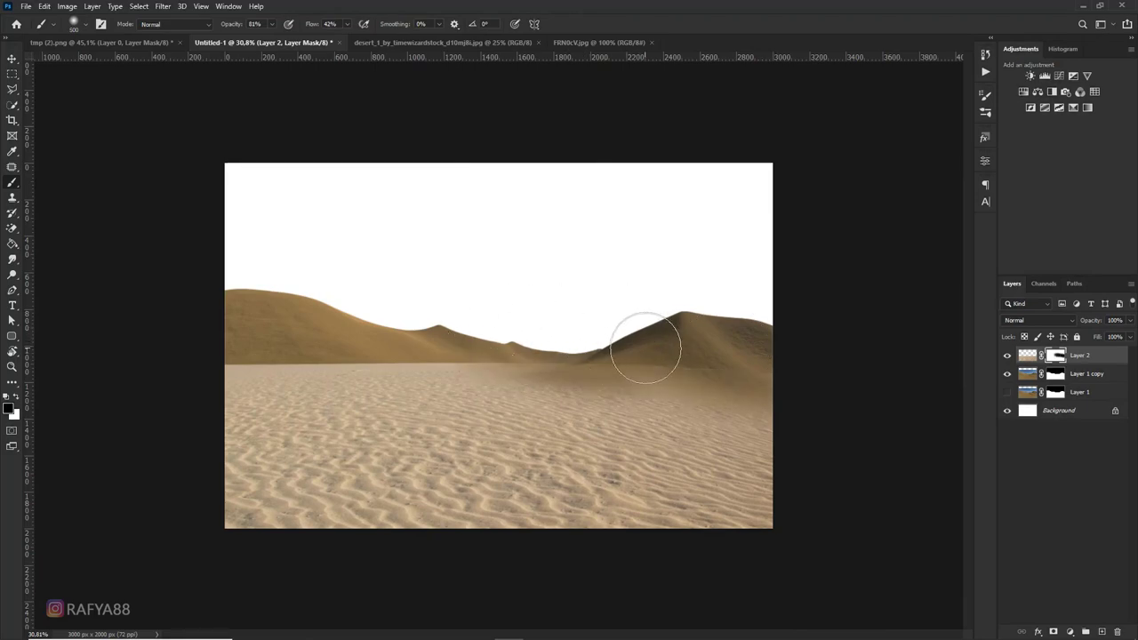
drag(523, 336, 326, 346)
key(bracketright)
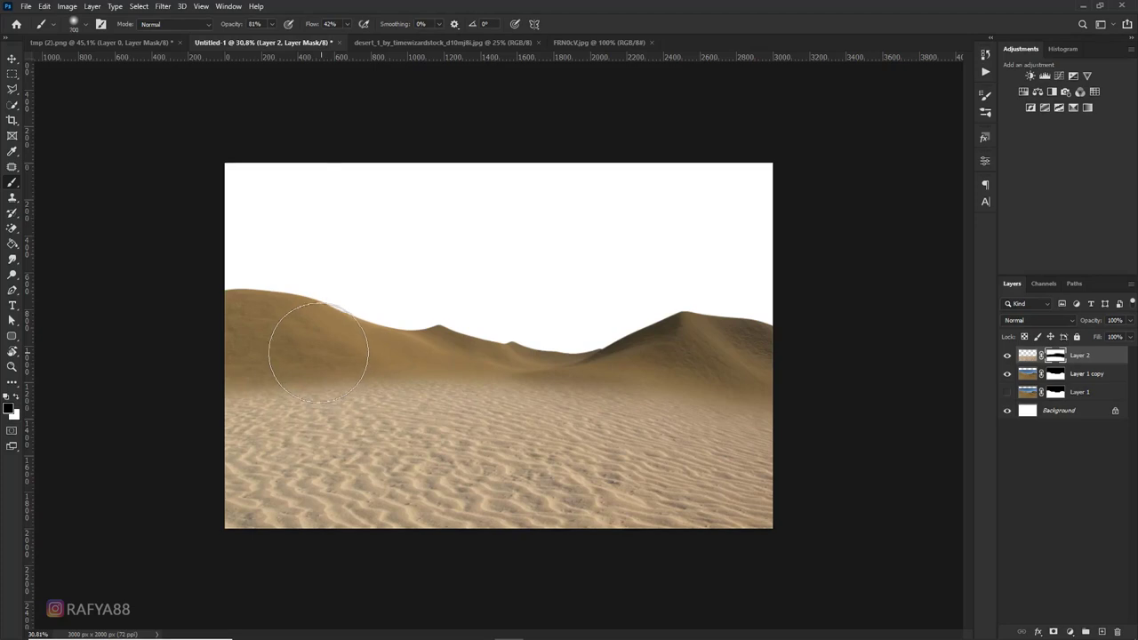
key(bracketright)
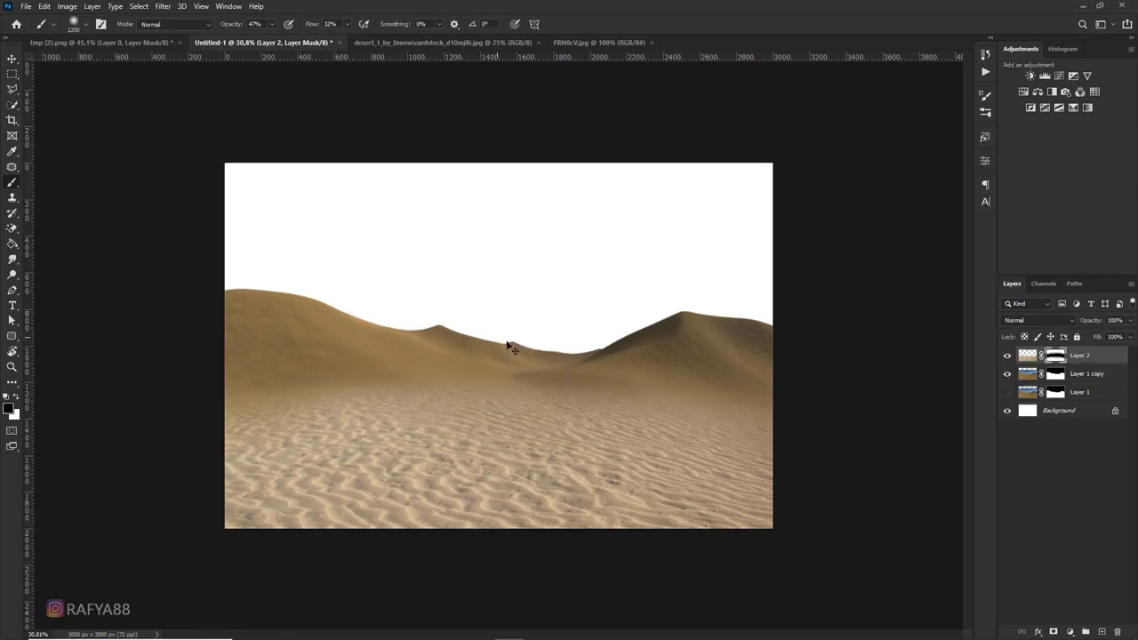
Nudge the sand layer down slightly and stretch its top taller
key(ctrl+t)
drag(544, 436, 546, 448)
drag(495, 373, 496, 360)
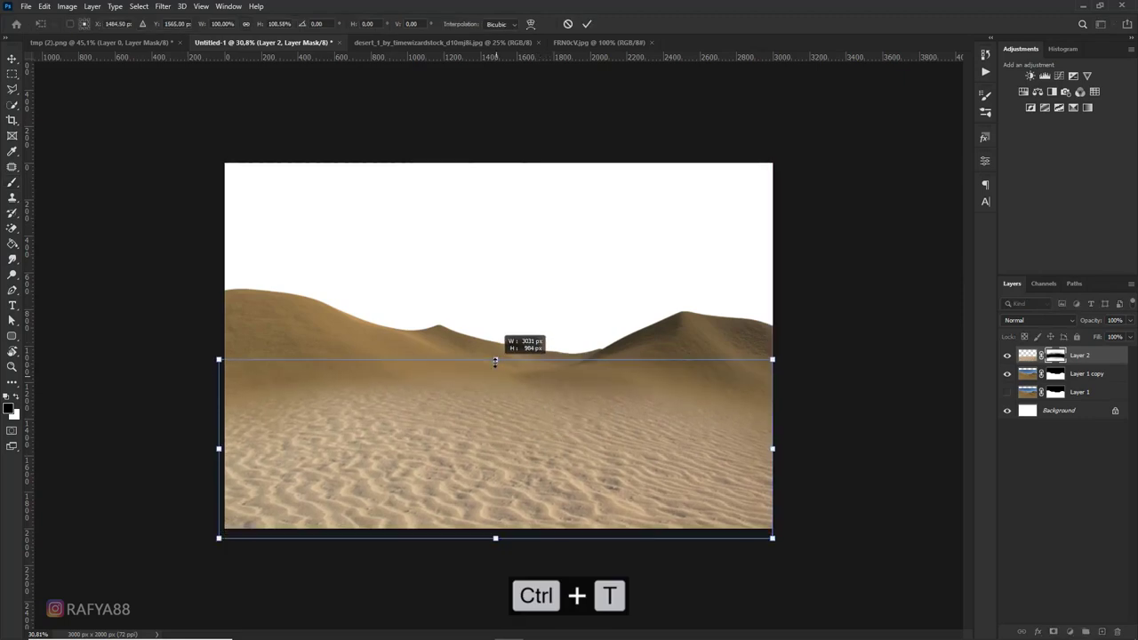
key(Return)
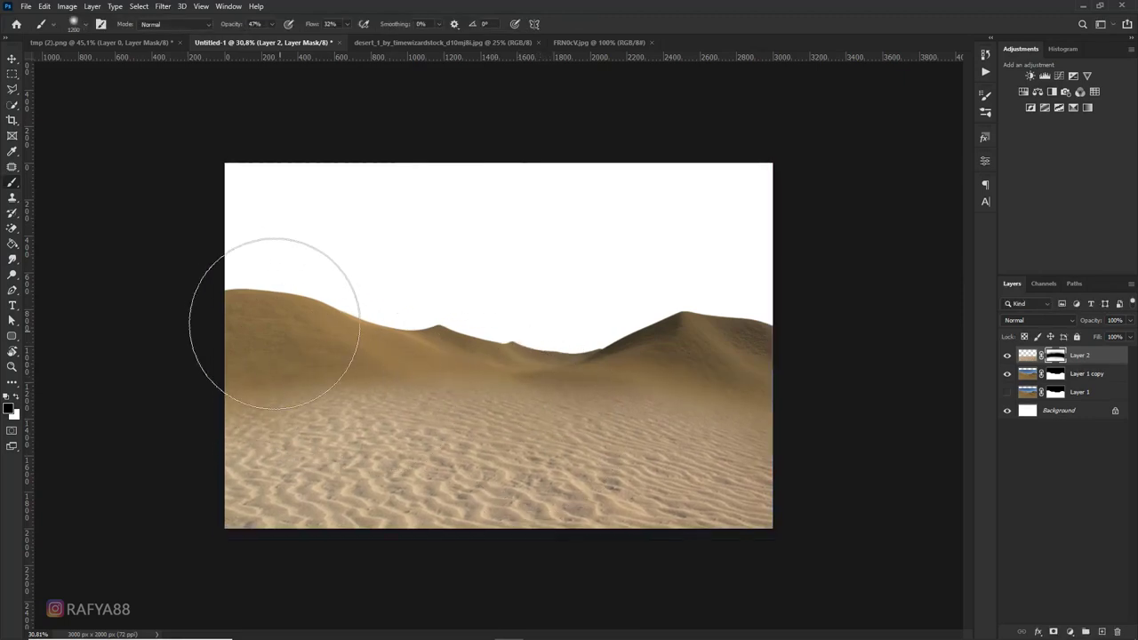
scroll(526, 321, up, 1)
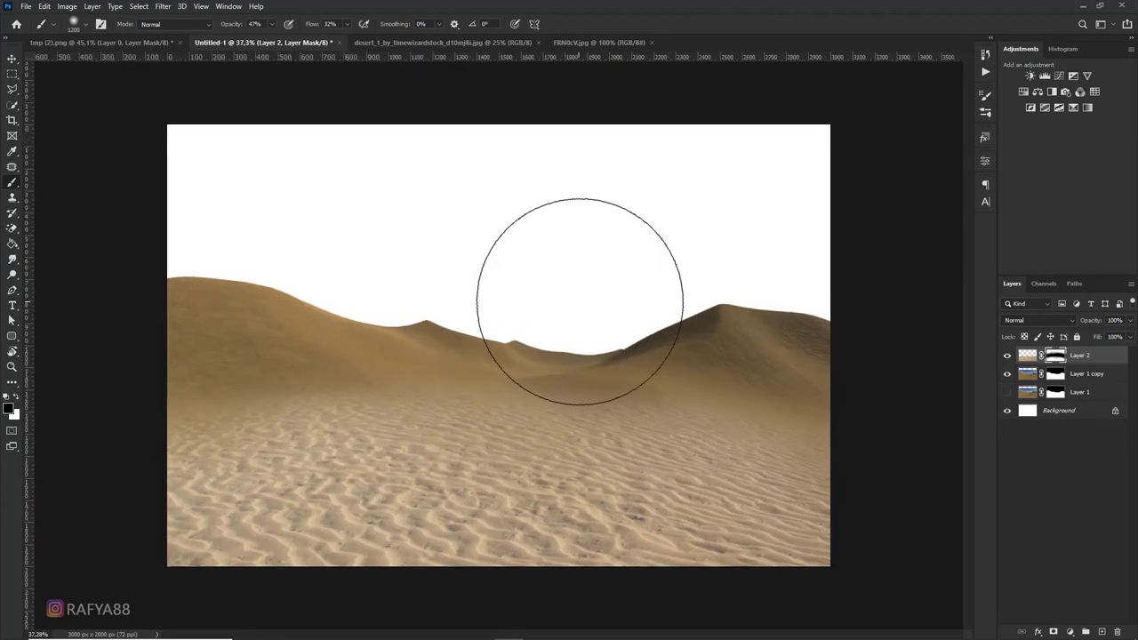
Stretch the sand layer down past the canvas bottom and return to editing its pixels
key(ctrl+t)
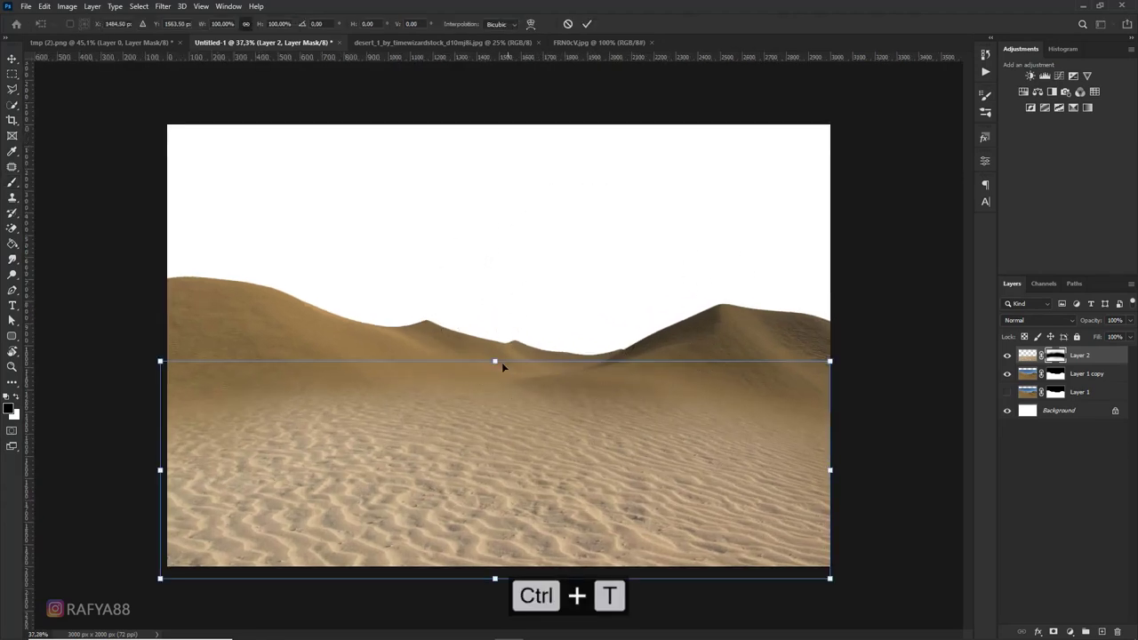
scroll(501, 362, down, 2)
drag(496, 492, 496, 507)
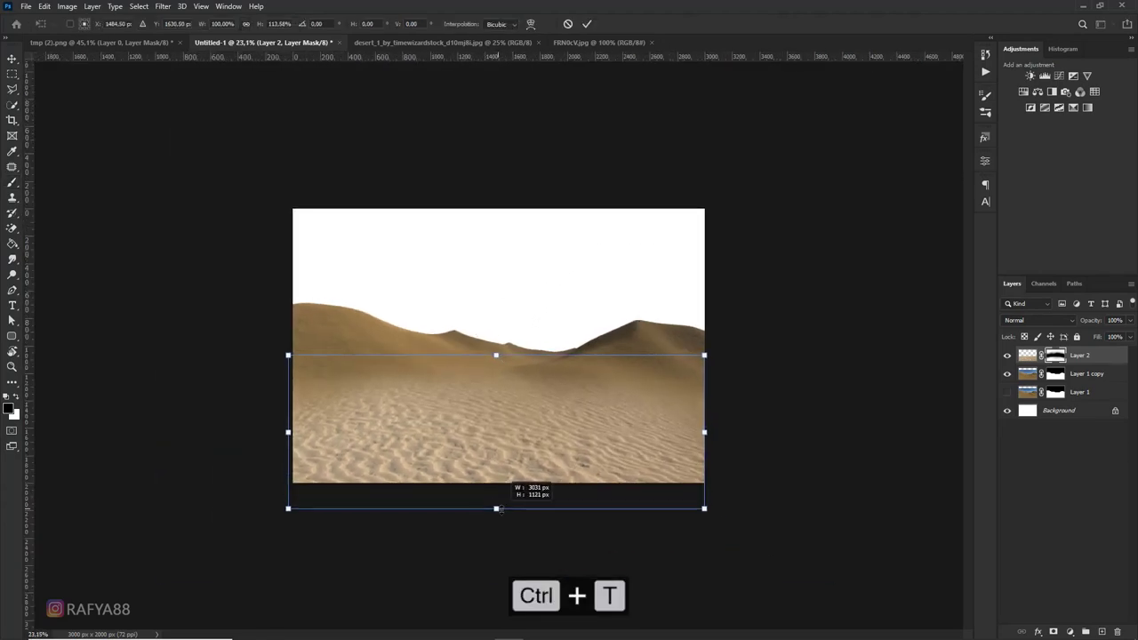
key(Return)
key(b)
scroll(551, 400, up, 2)
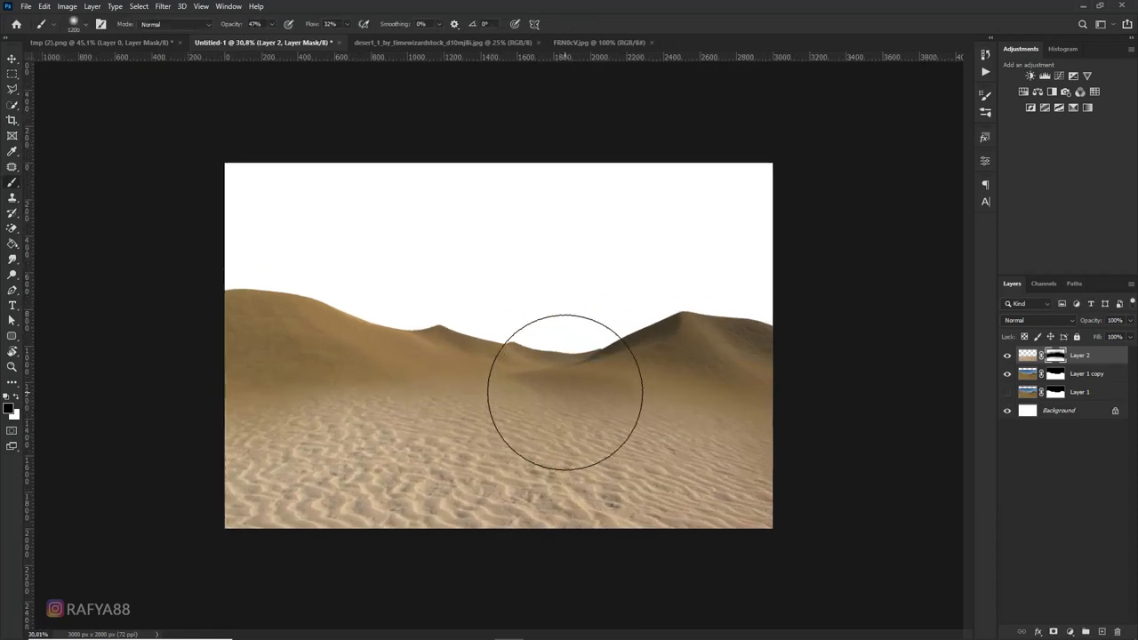
key(ctrl+2)
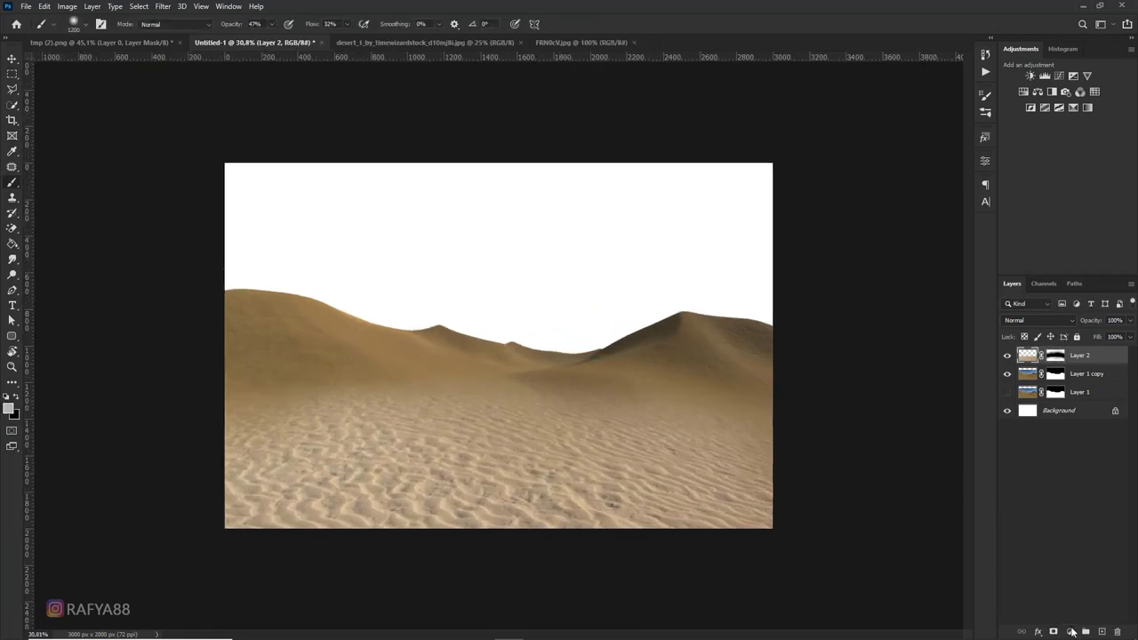
Add a Hue/Saturation adjustment clipped to Layer 2 with Colorize, Hue 30 and Saturation 30
click(1071, 631)
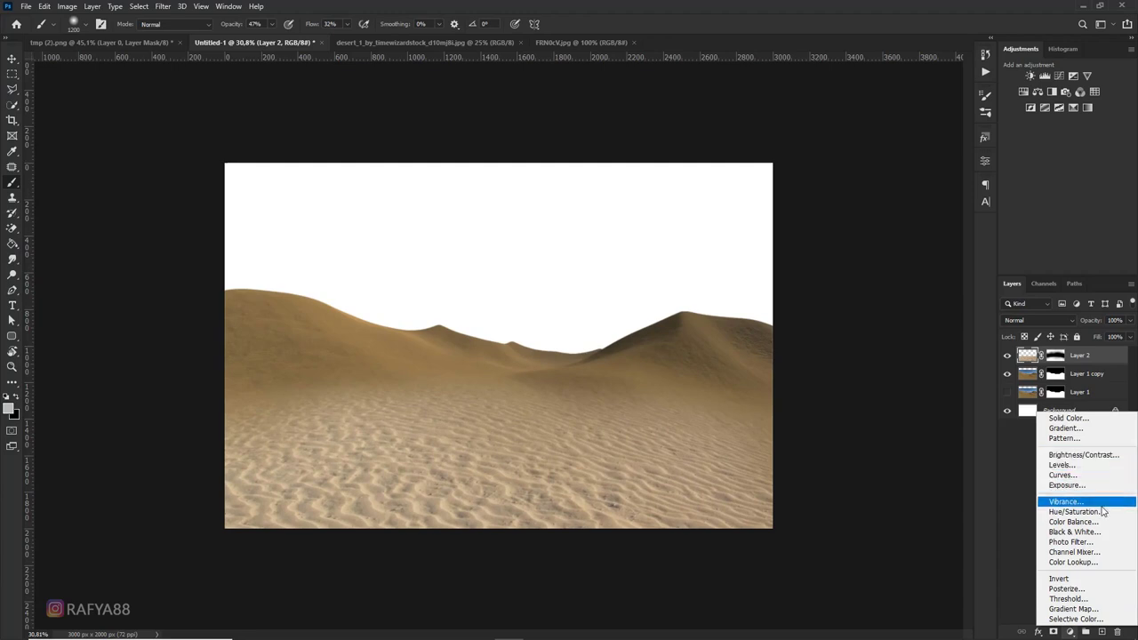
click(1100, 512)
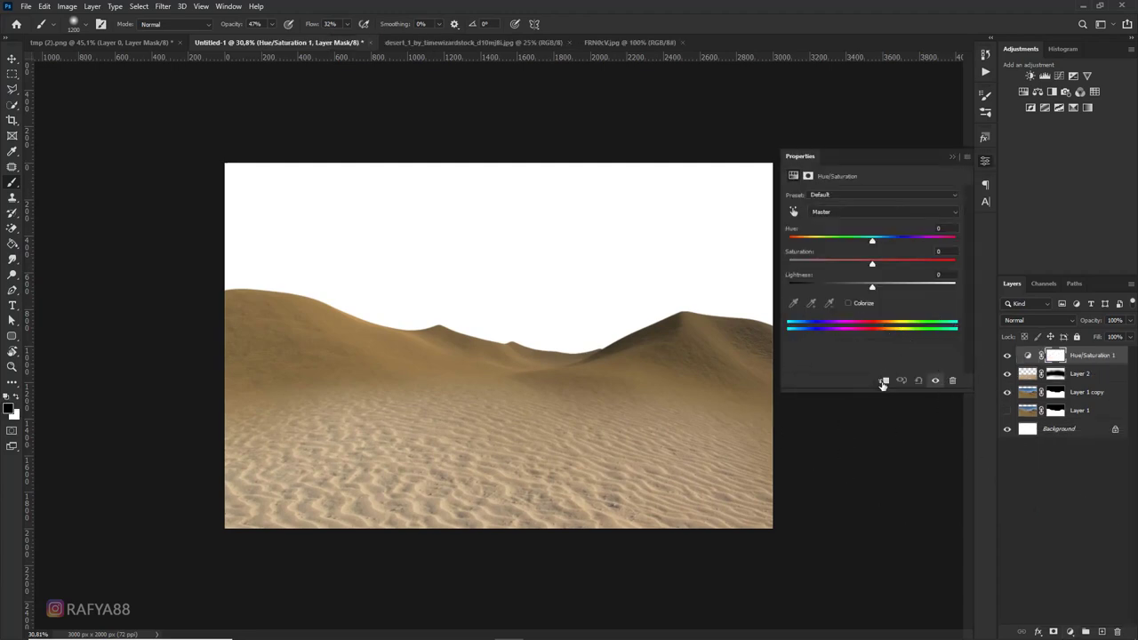
click(883, 382)
click(864, 304)
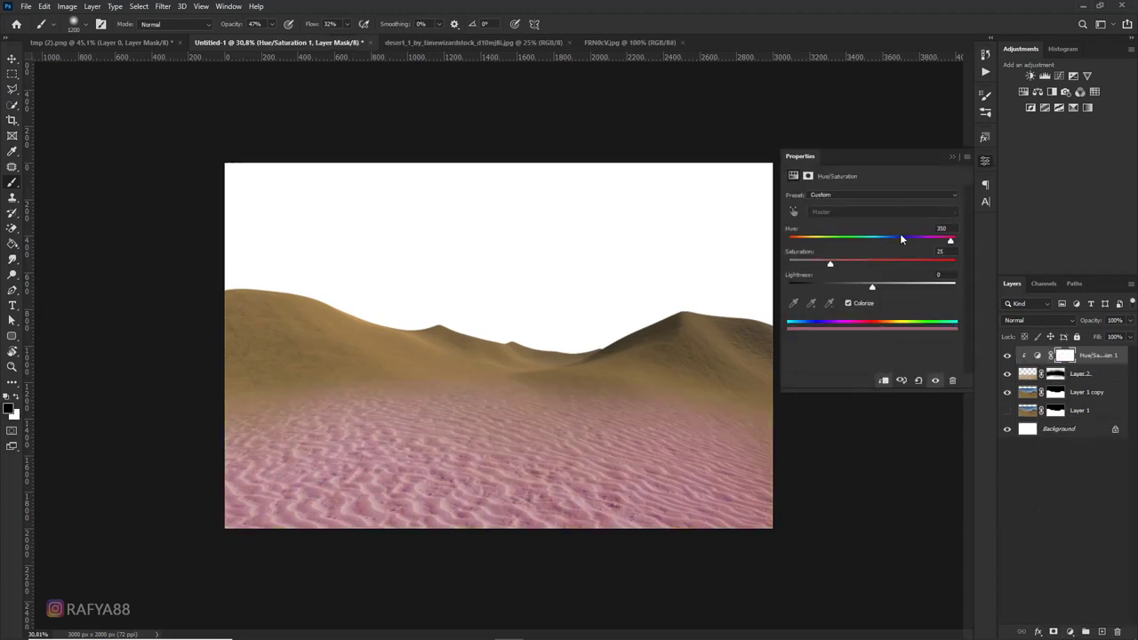
drag(950, 240, 787, 241)
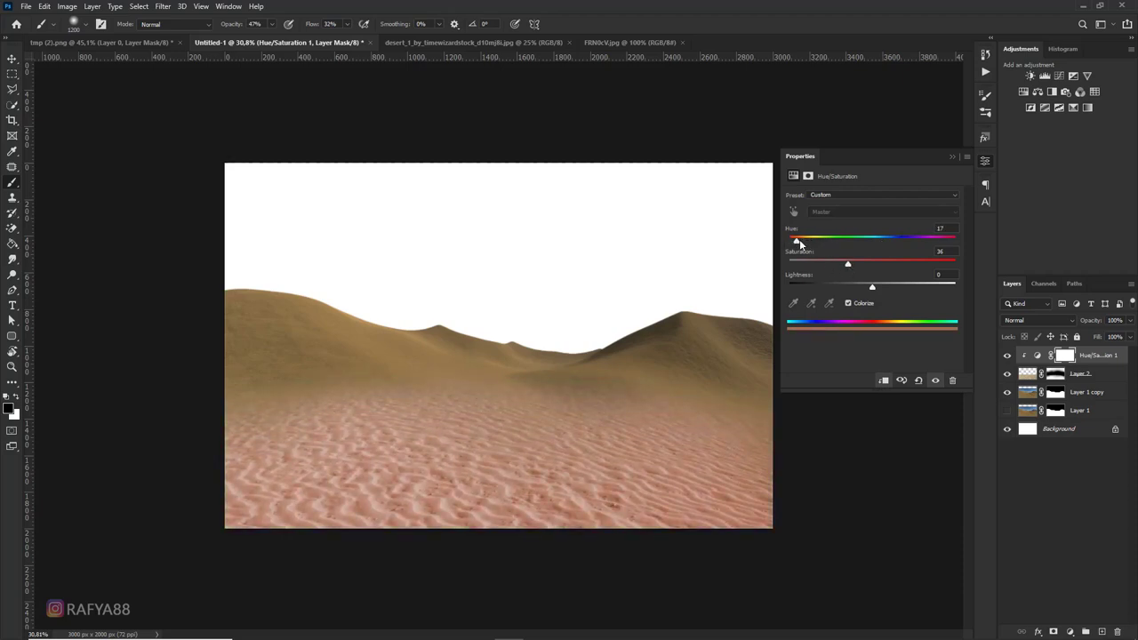
drag(799, 243, 833, 267)
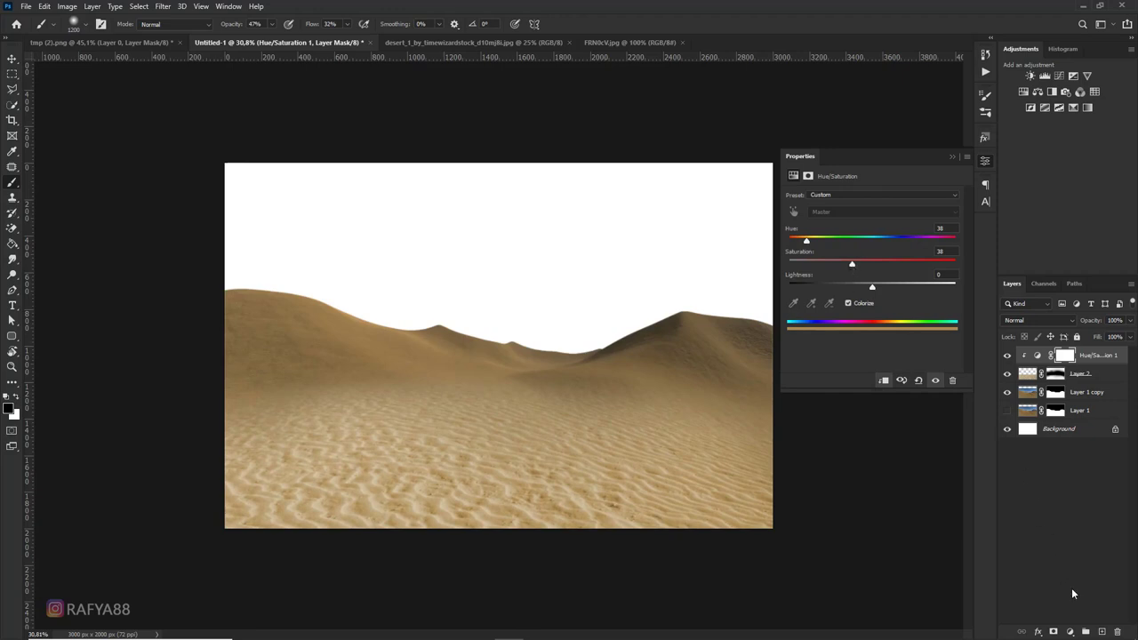
click(1073, 631)
Try a clipped Levels adjustment on the sand, then delete it along with the Hue/Saturation adjustment
click(1099, 471)
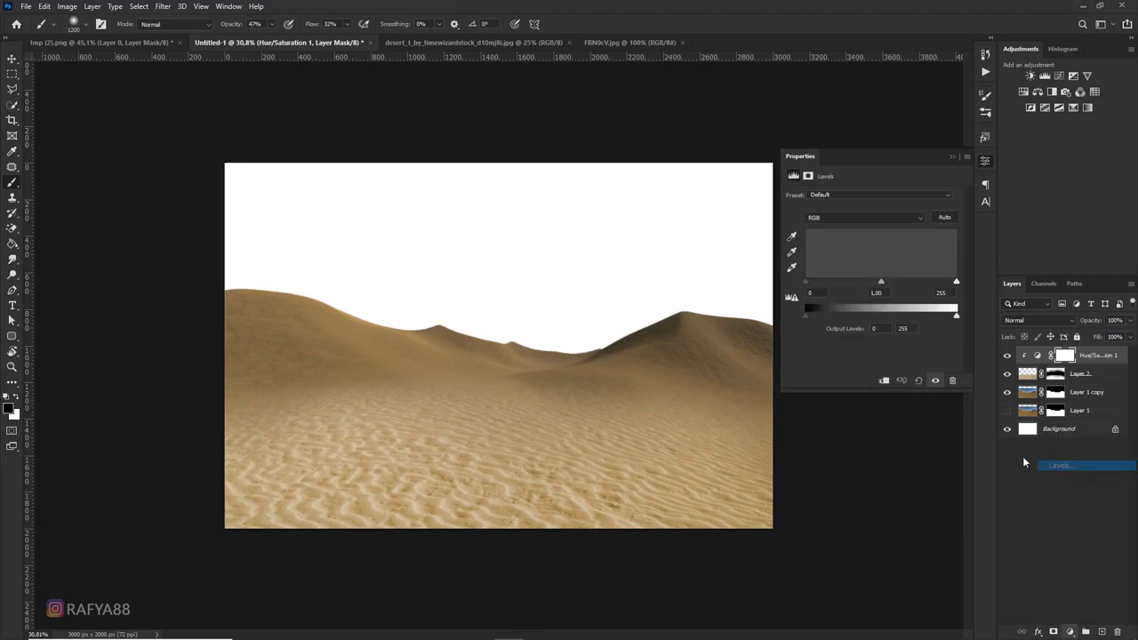
click(884, 381)
mouse_move(957, 315)
mouse_down()
mouse_move(915, 315)
mouse_move(896, 284)
mouse_up()
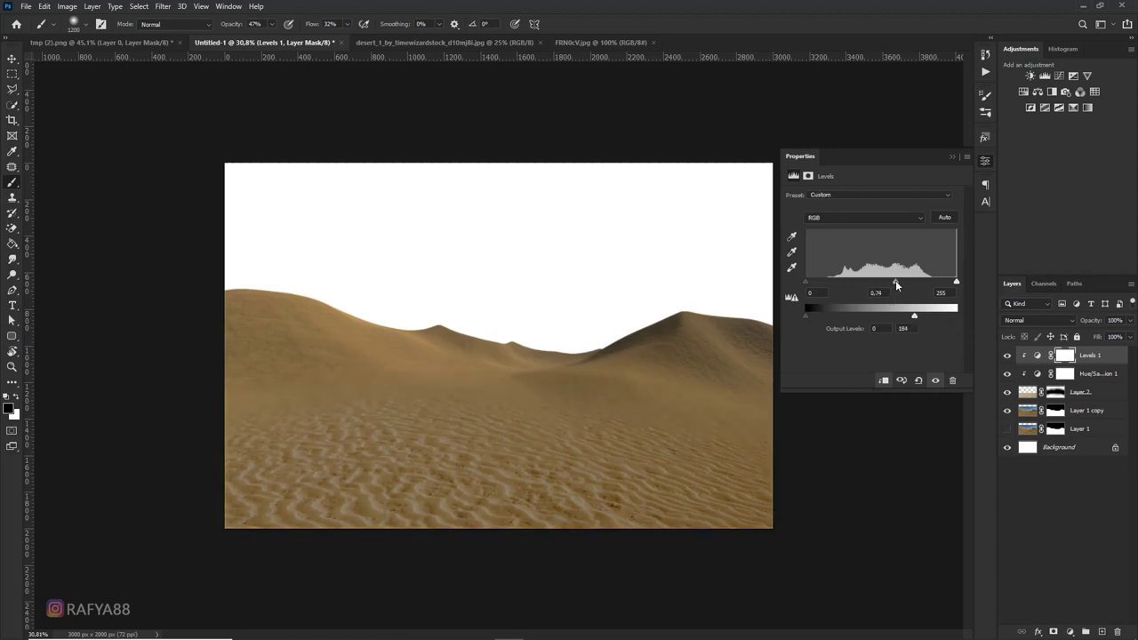
drag(809, 287, 826, 281)
drag(956, 283, 941, 284)
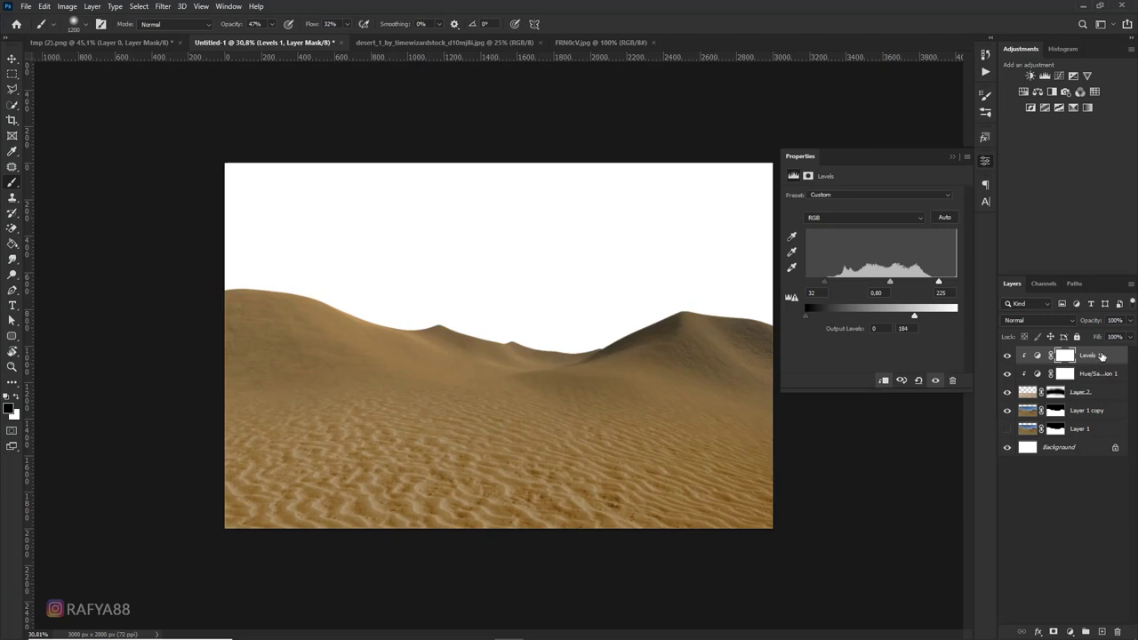
key(Delete)
key(Delete)
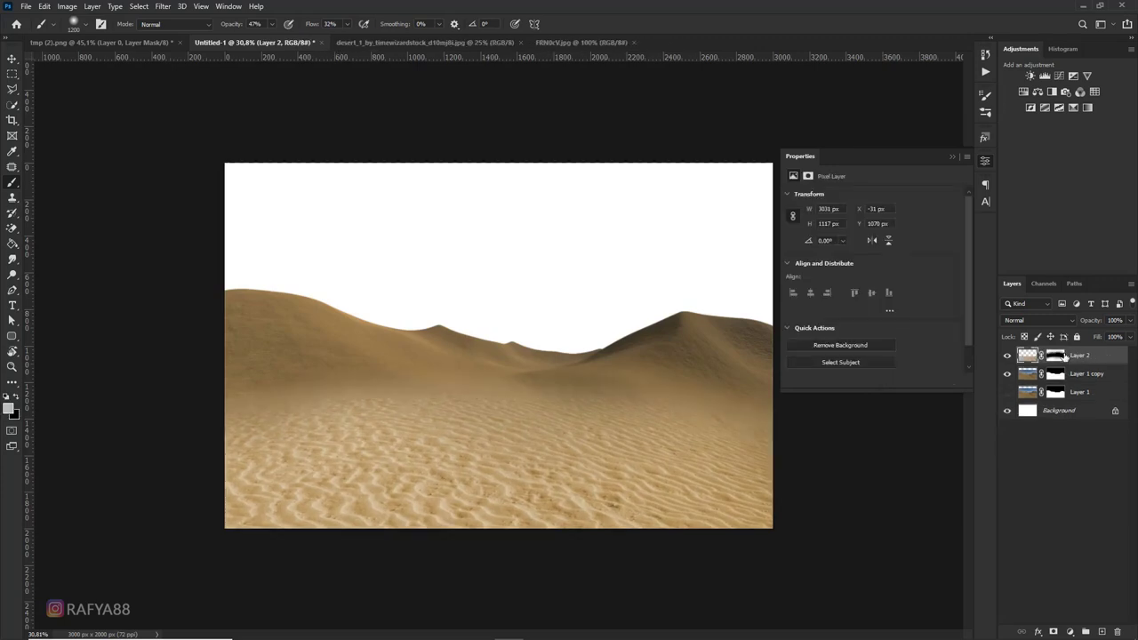
click(952, 155)
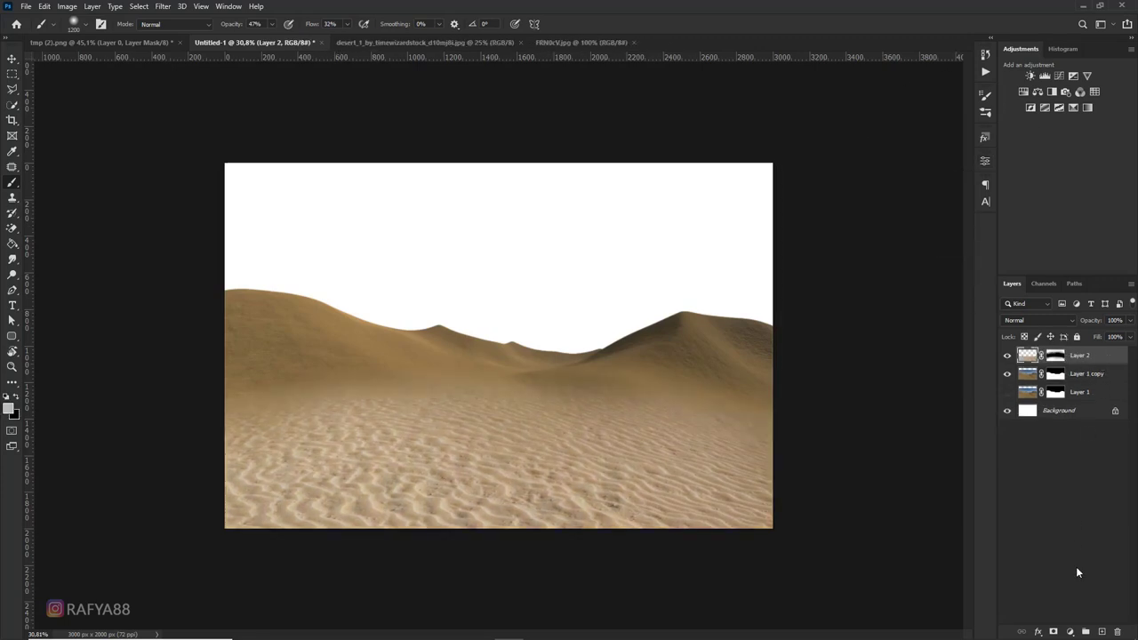
Add a new Levels clipped to Layer 2: output white 184, input black 28, midtones about 0.75
click(1069, 631)
click(1071, 468)
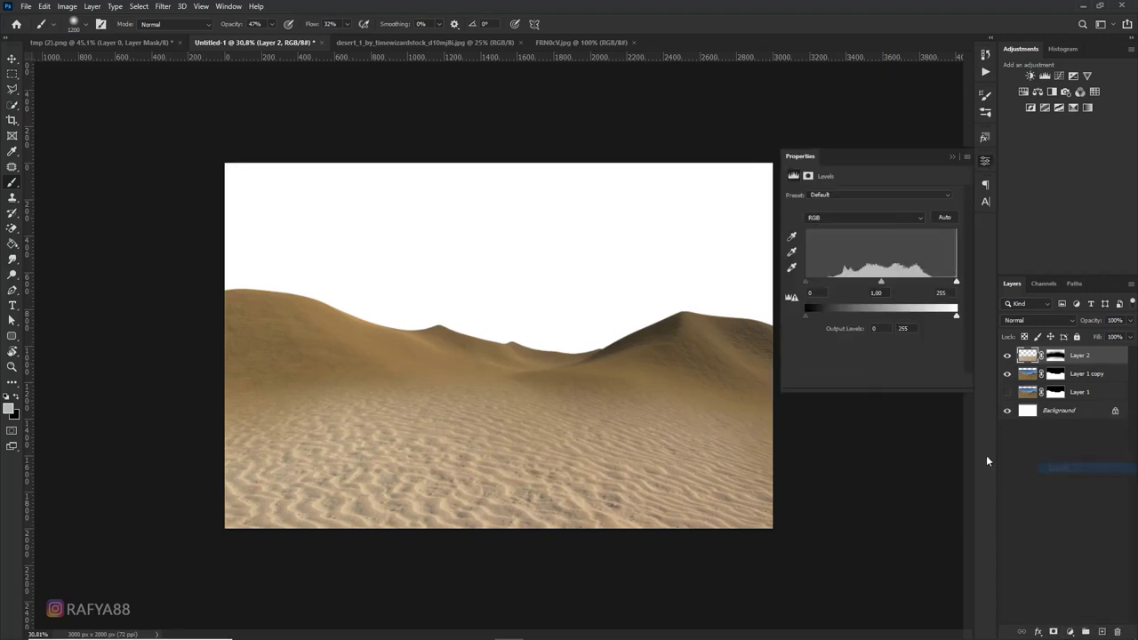
click(881, 382)
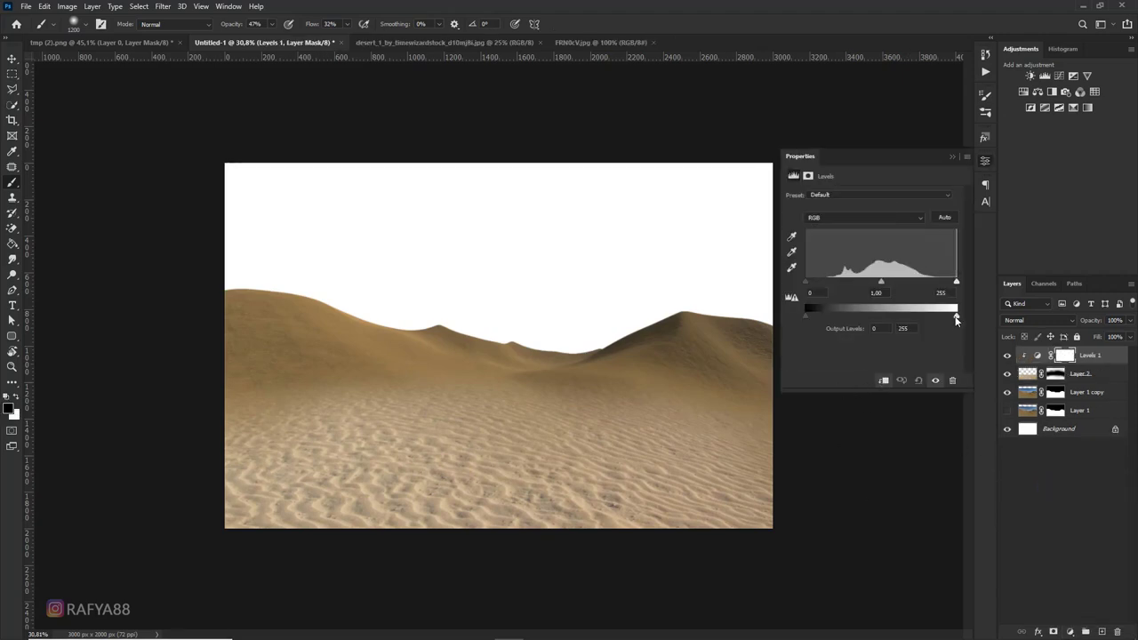
drag(955, 318, 914, 318)
drag(881, 282, 896, 283)
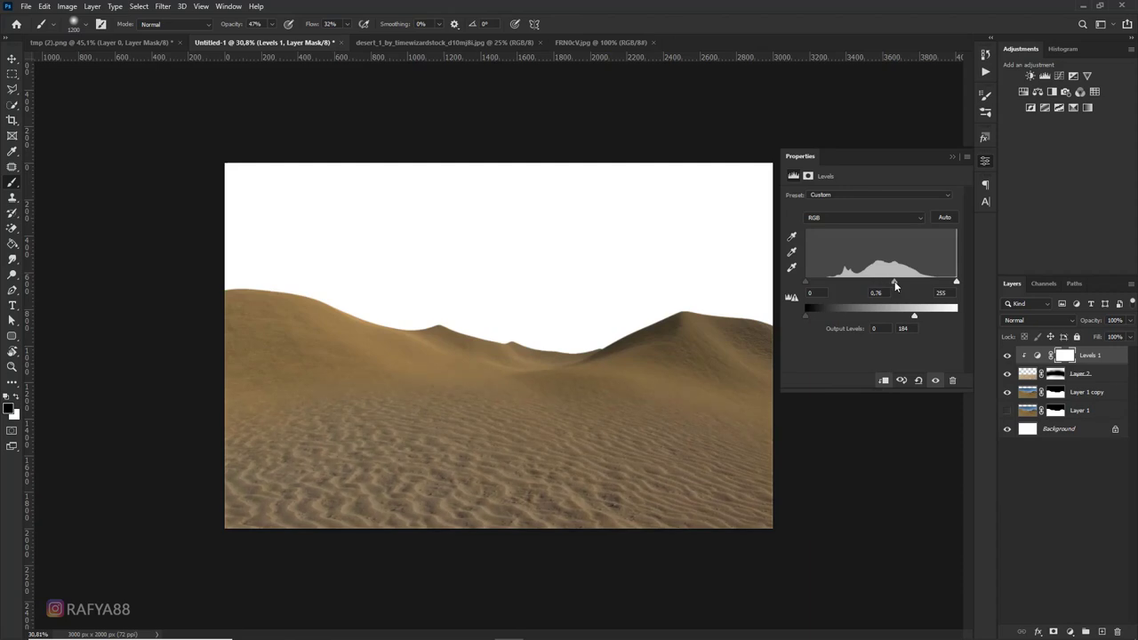
drag(809, 287, 824, 286)
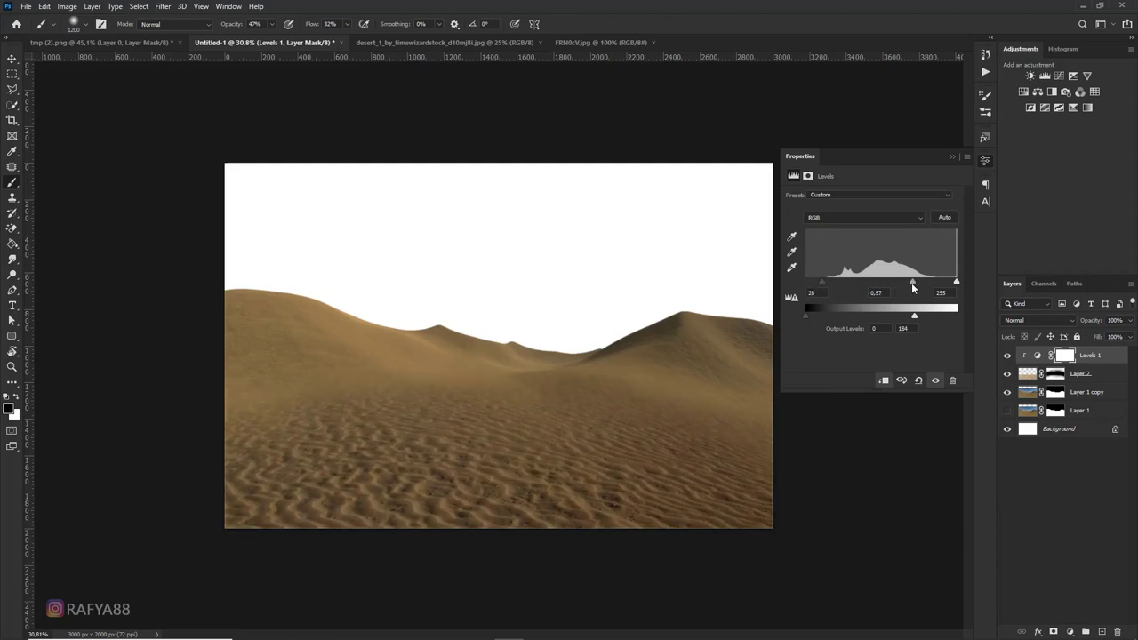
drag(905, 287, 902, 286)
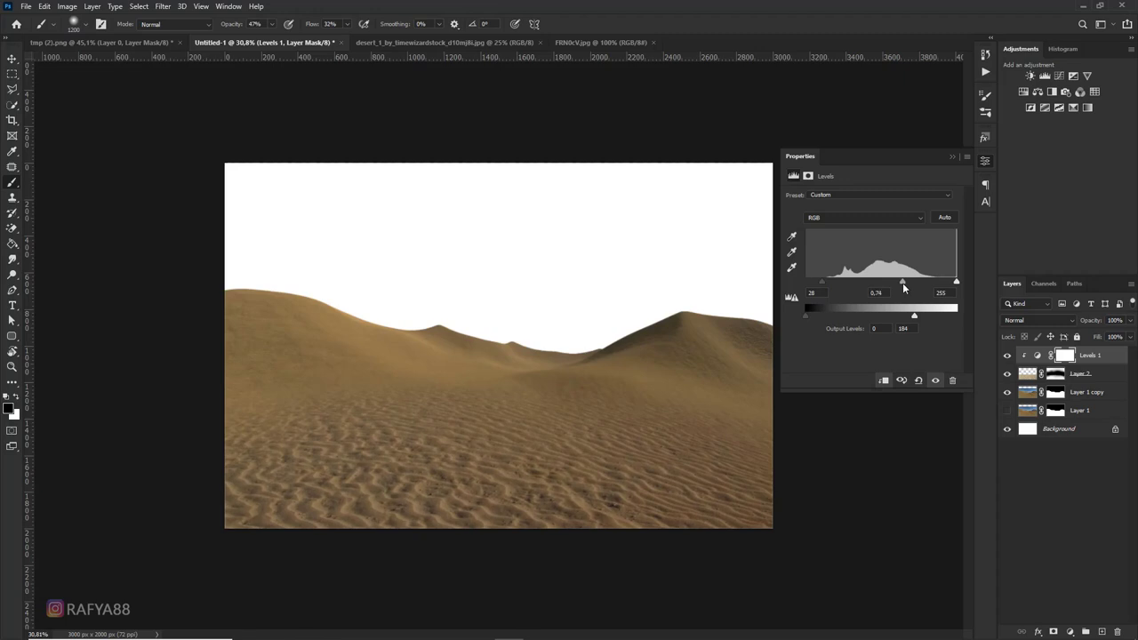
click(1071, 630)
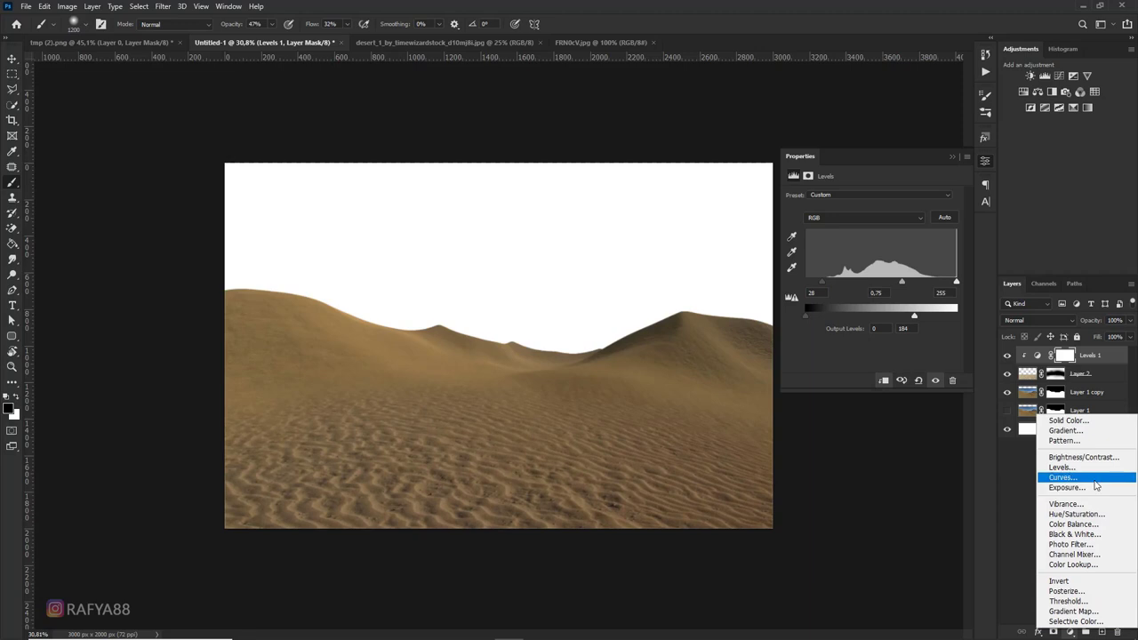
Add a Color Balance layer clipped to the sand with midtones Cyan/Red -1 and Yellow/Blue -9
click(1100, 526)
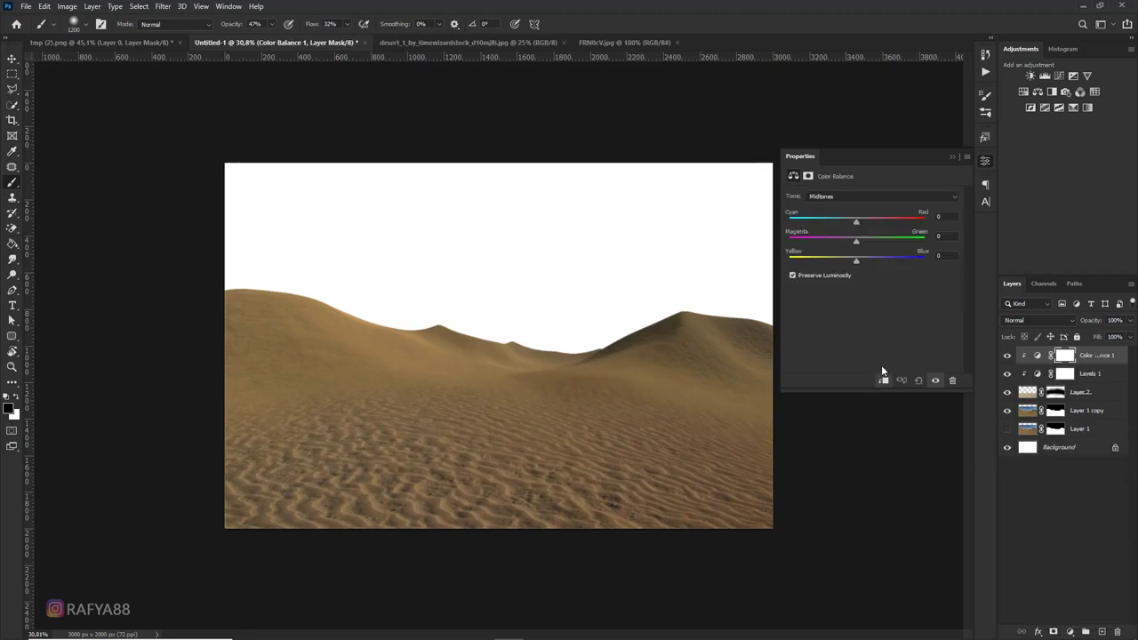
drag(857, 222, 856, 224)
click(951, 156)
scroll(558, 305, down, 1)
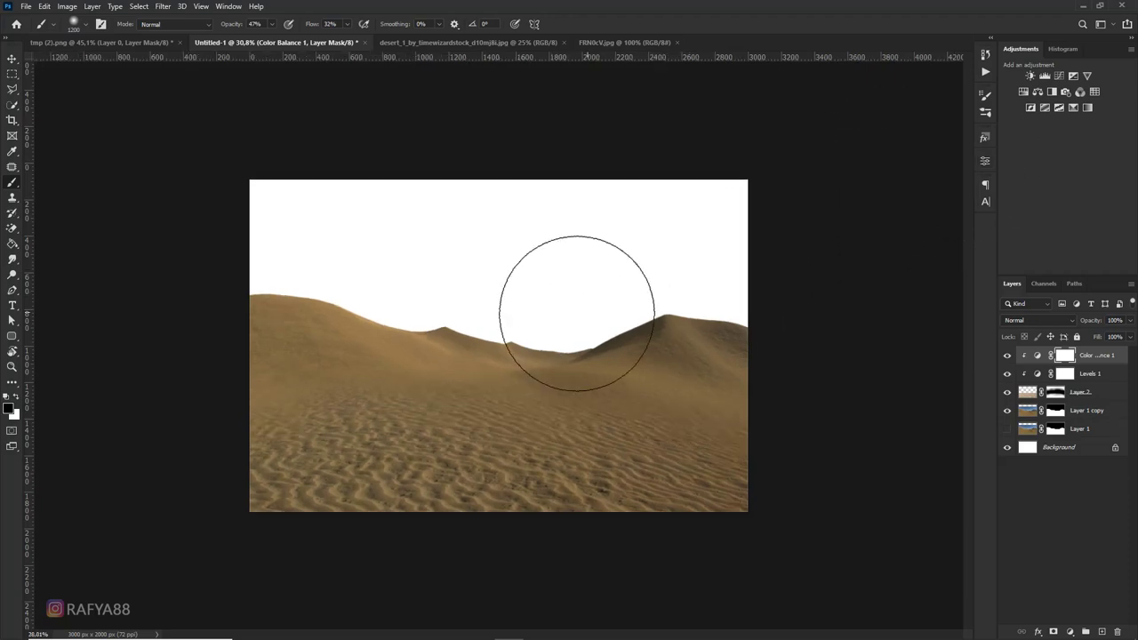
scroll(582, 295, down, 2)
scroll(629, 265, up, 2)
scroll(629, 265, up, 2)
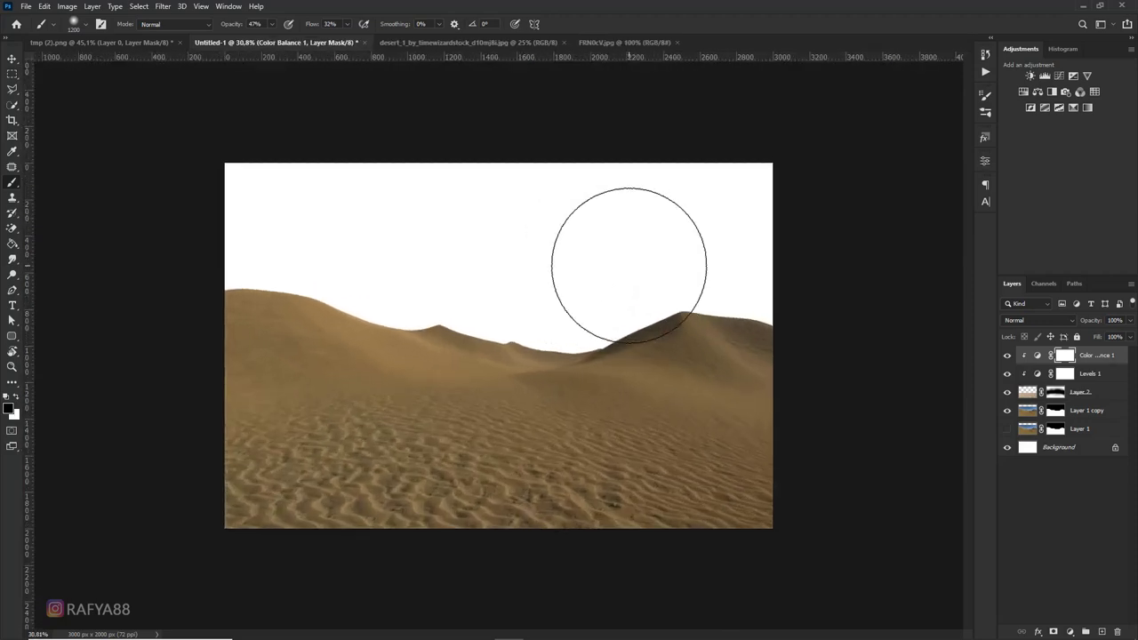
scroll(628, 259, up, 1)
click(1099, 363)
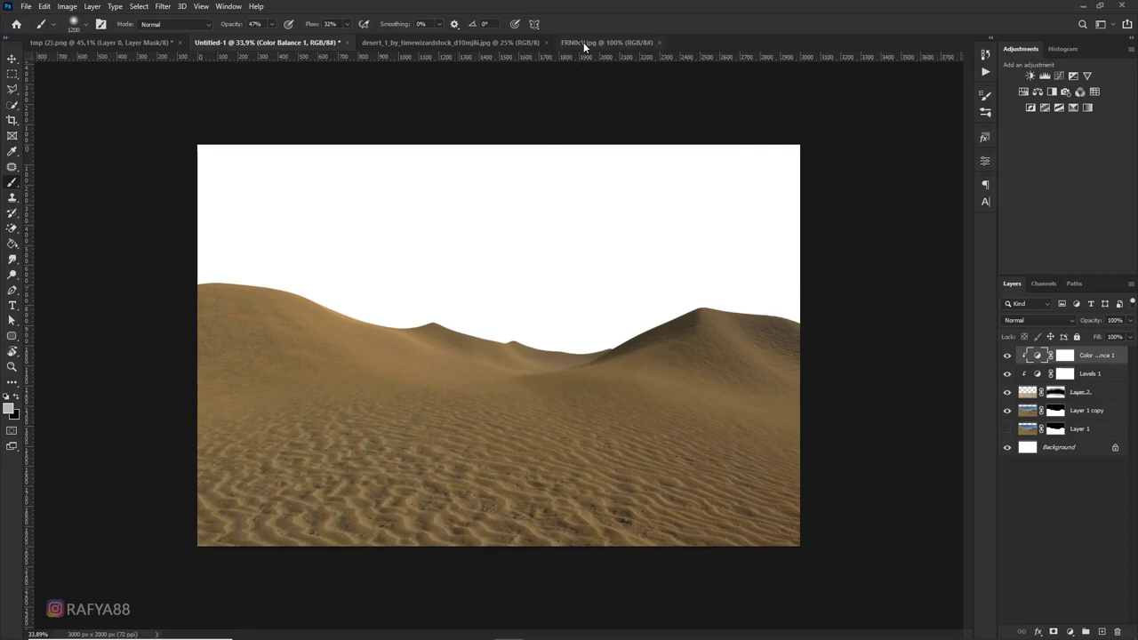
click(1056, 430)
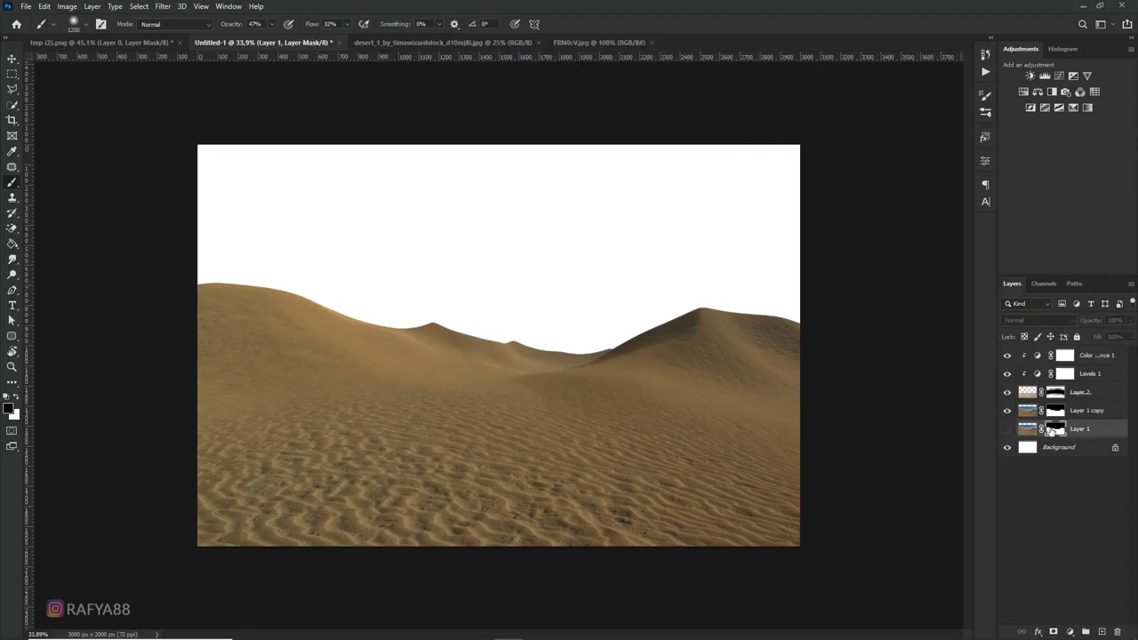
Drag the grey cloud photo into the desert composite with the Move tool
click(583, 43)
key(v)
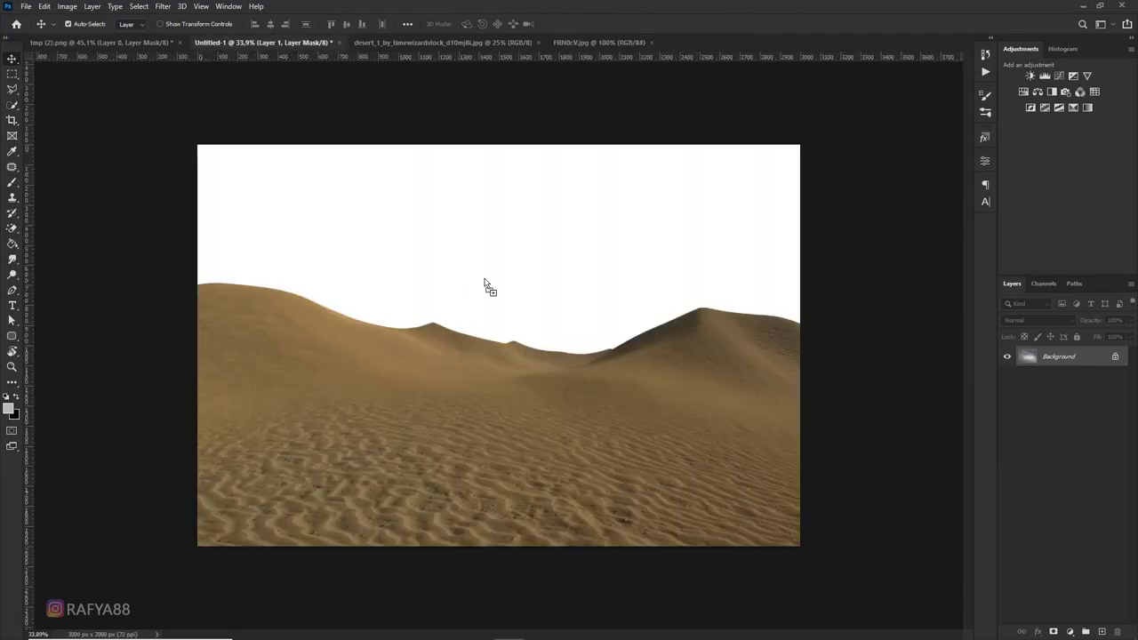
drag(231, 44, 487, 286)
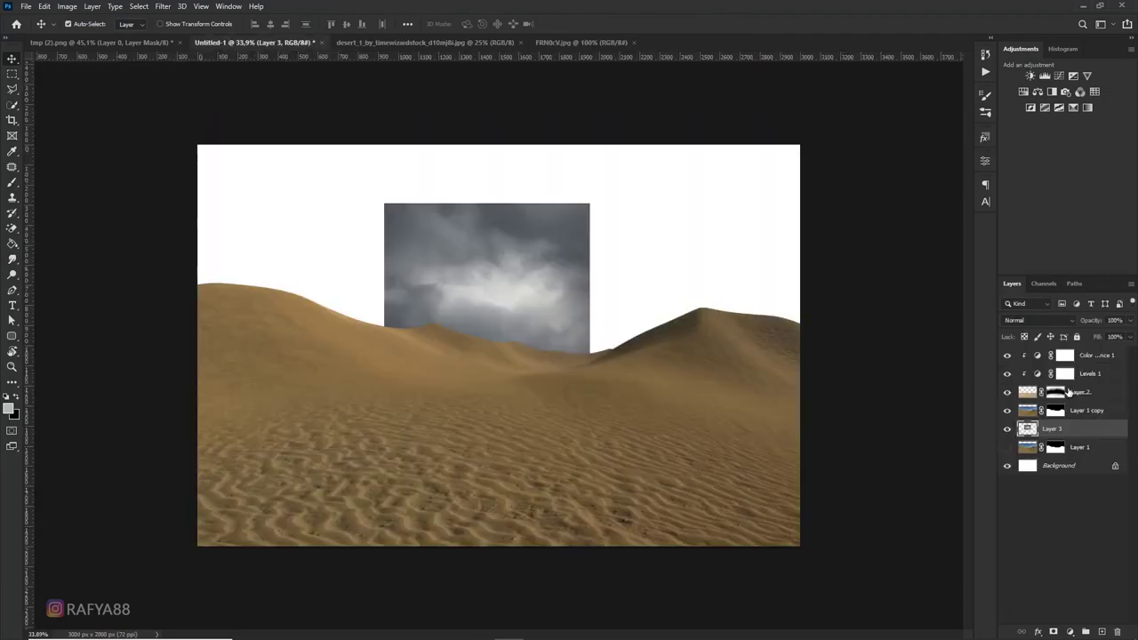
Scale and position the clouds to fill the sky behind the dunes, then commit the transform
key(ctrl+t)
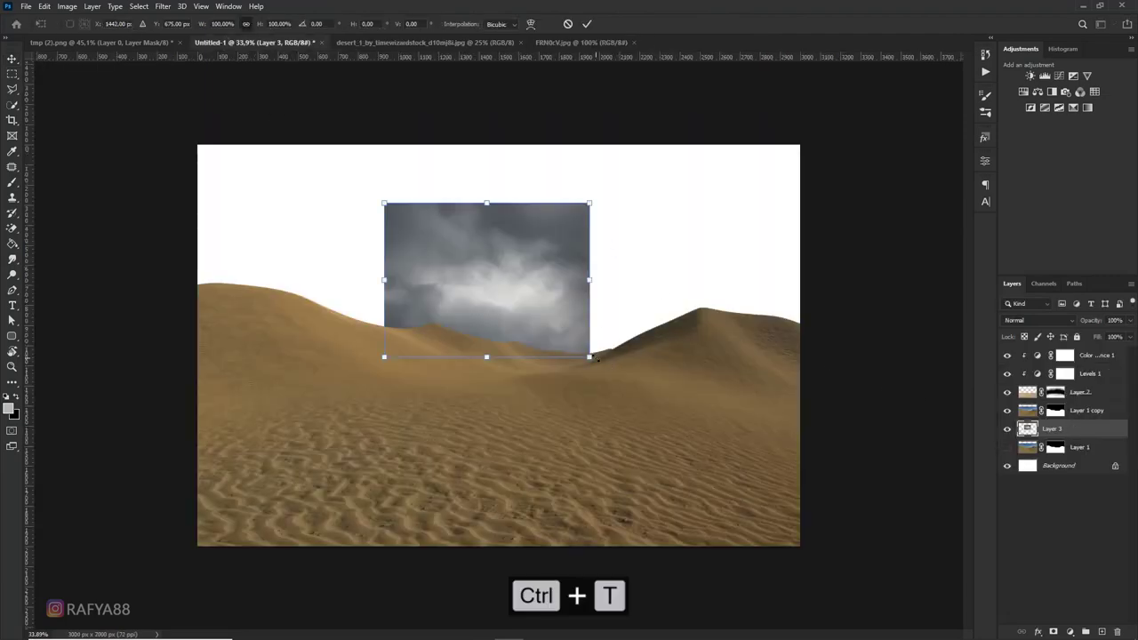
drag(597, 360, 864, 437)
scroll(694, 444, down, 3)
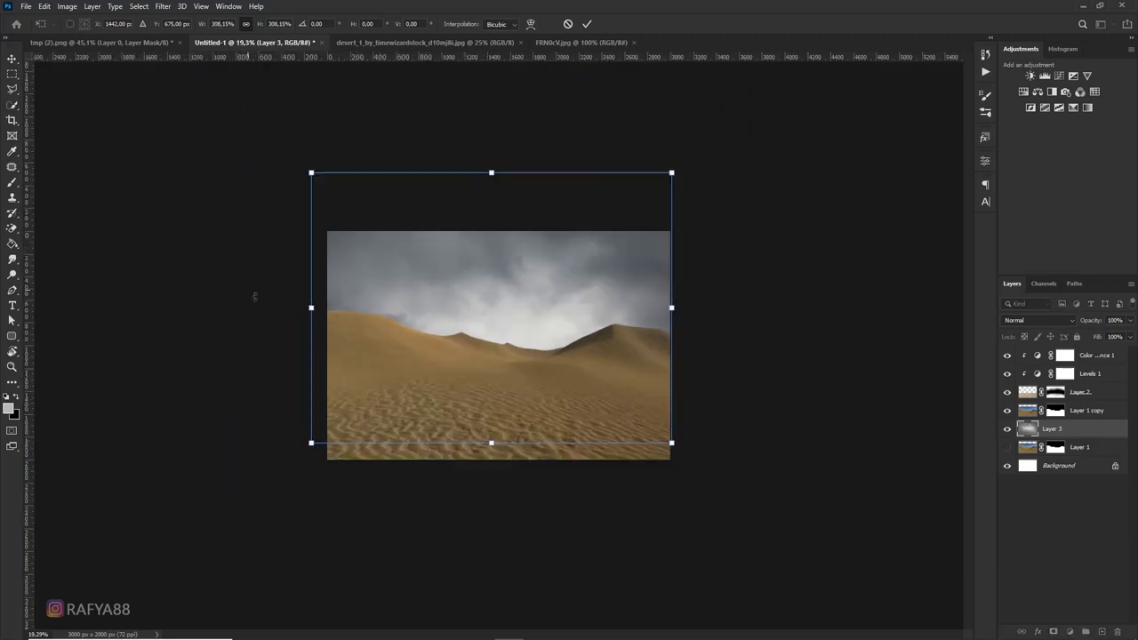
drag(312, 308, 325, 308)
mouse_move(512, 366)
mouse_down()
mouse_move(512, 326)
mouse_move(512, 339)
mouse_up()
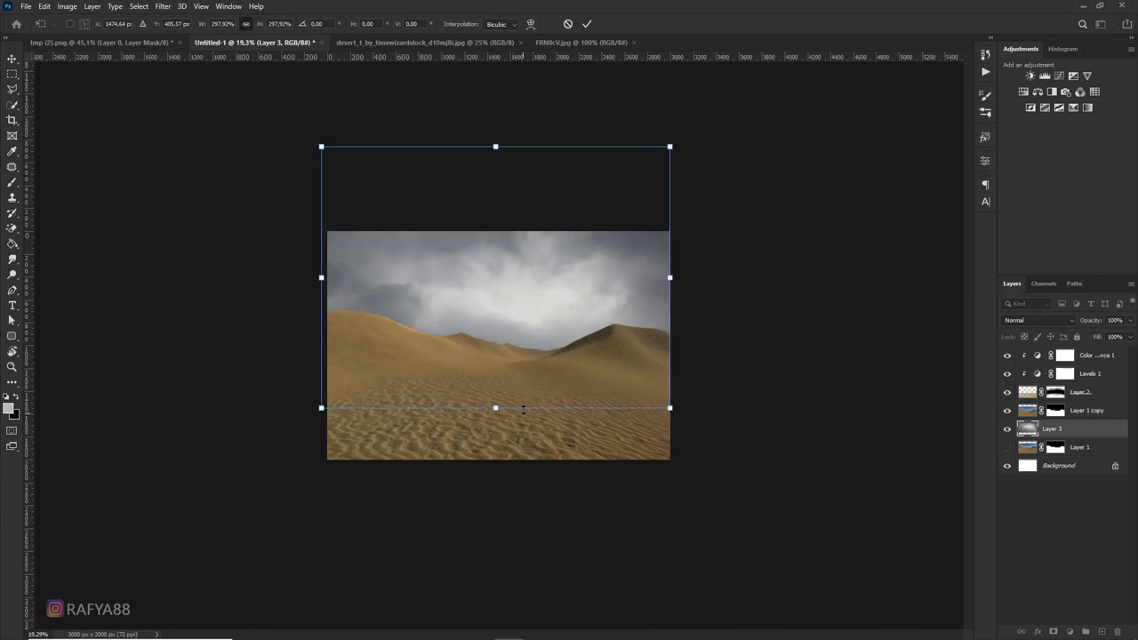
drag(499, 420, 521, 353)
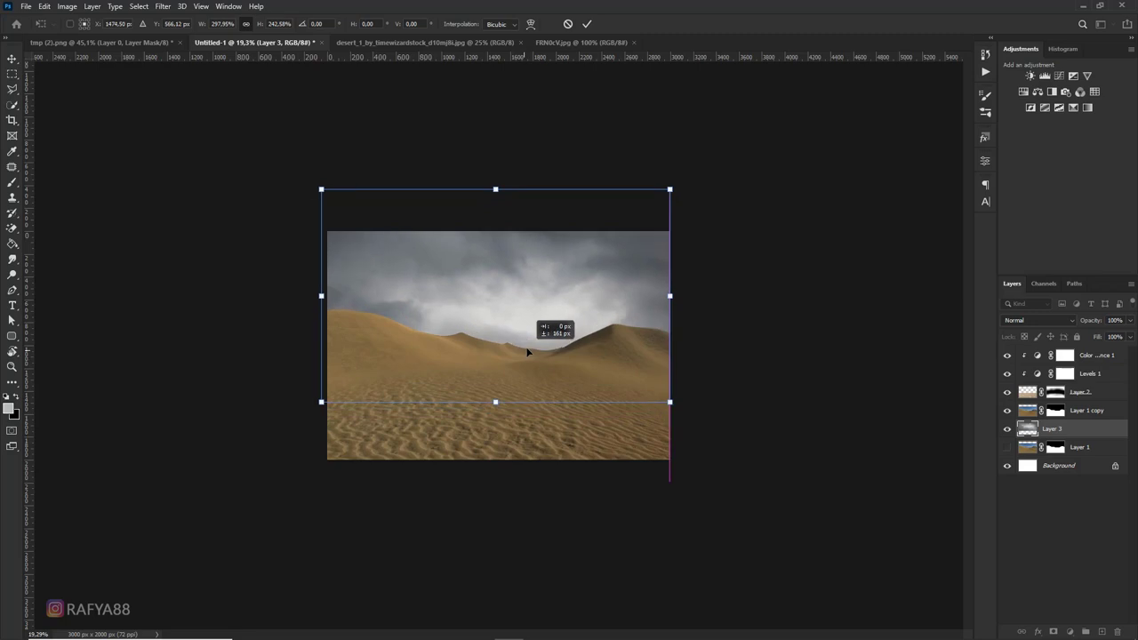
key(Return)
key(ctrl+plus)
scroll(668, 316, up, 1)
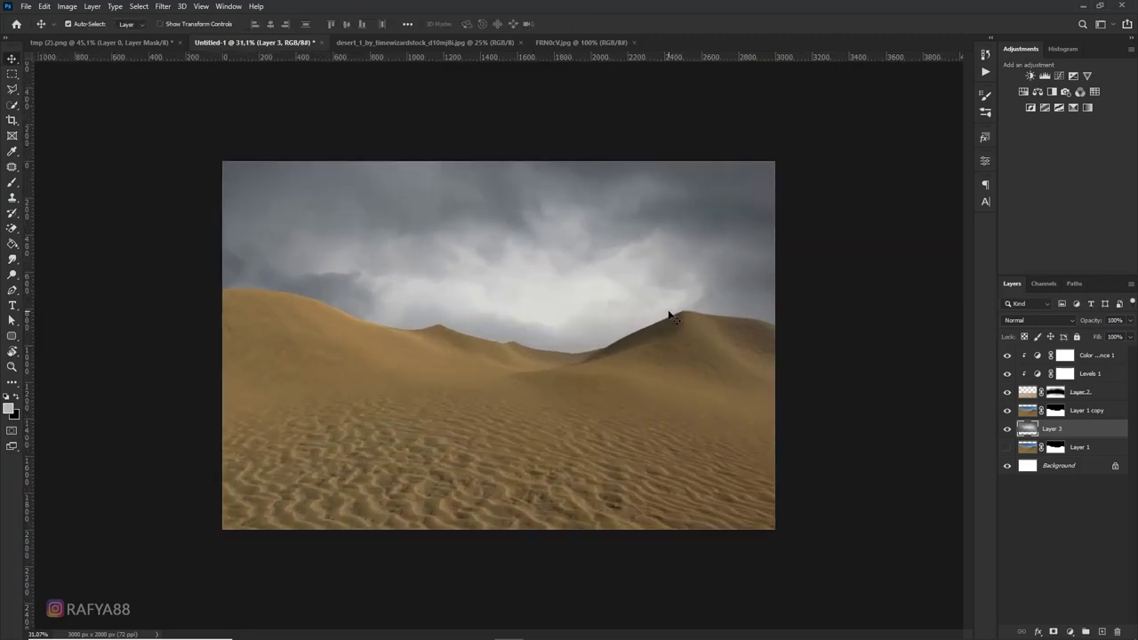
scroll(667, 316, up, 1)
Add an unclipped Curves layer with highlights pulled down to darken the whole image
click(1093, 357)
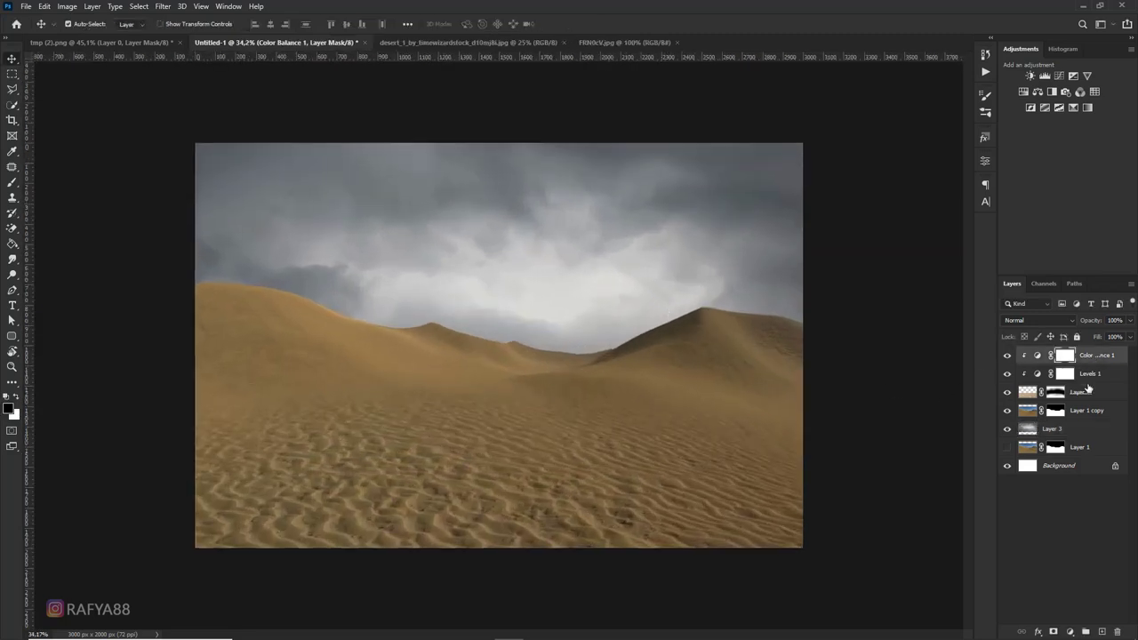
click(1071, 631)
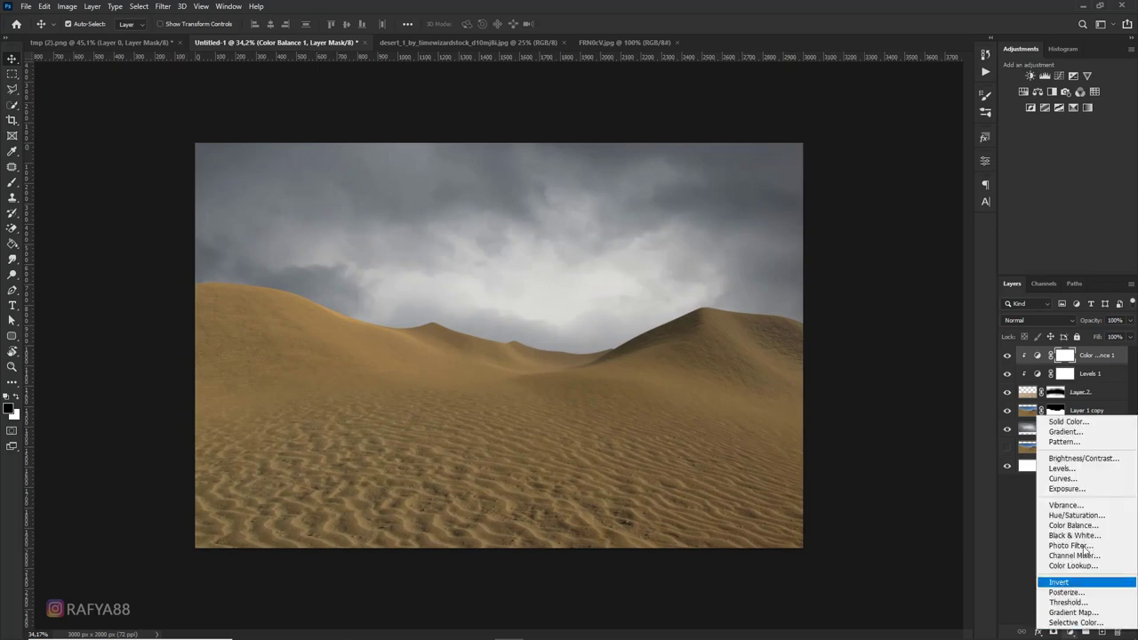
click(1064, 479)
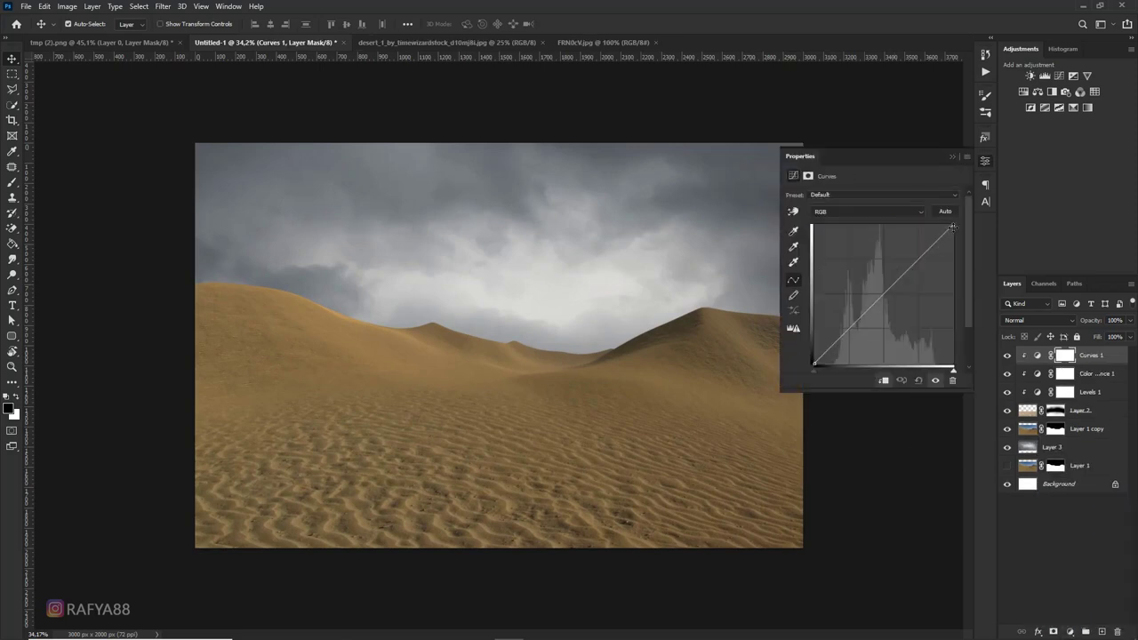
drag(952, 227, 953, 266)
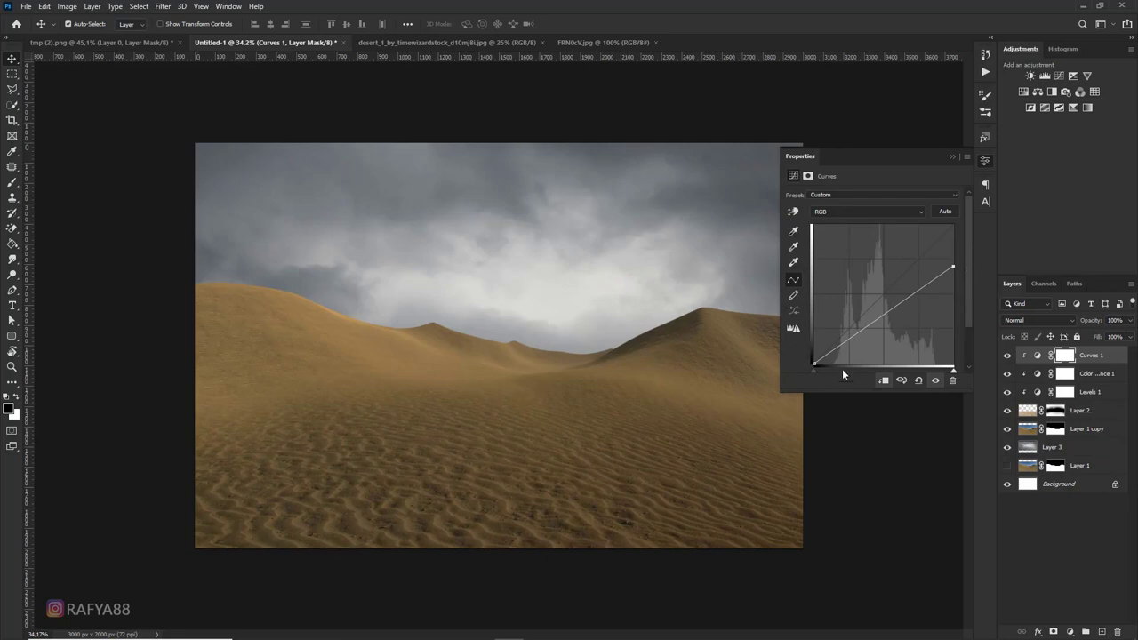
click(883, 380)
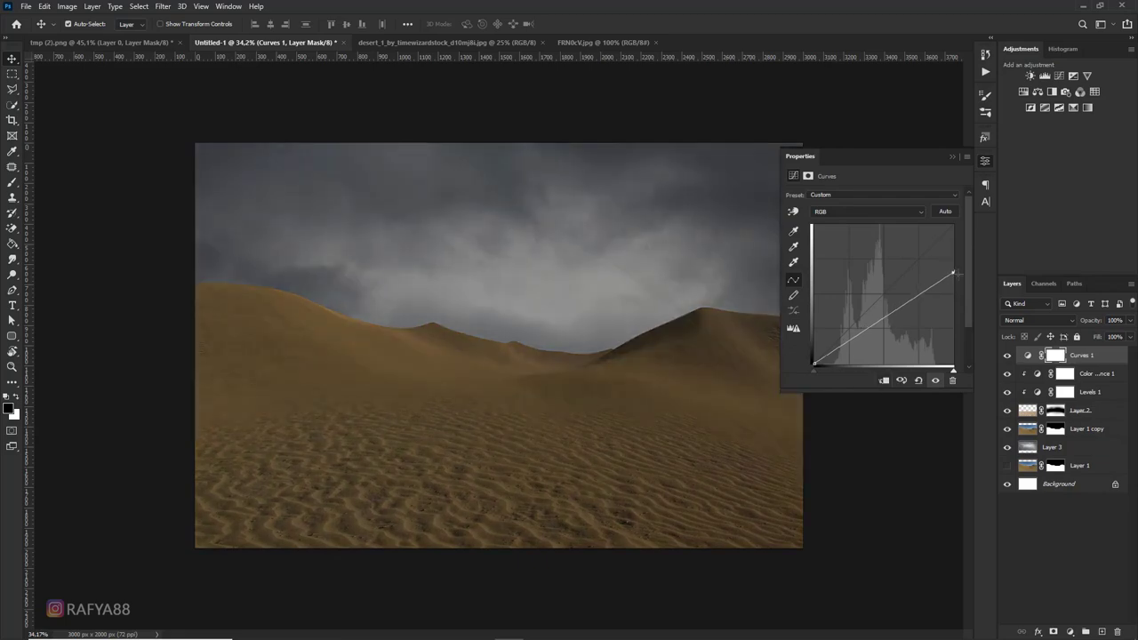
drag(954, 267, 954, 279)
click(893, 317)
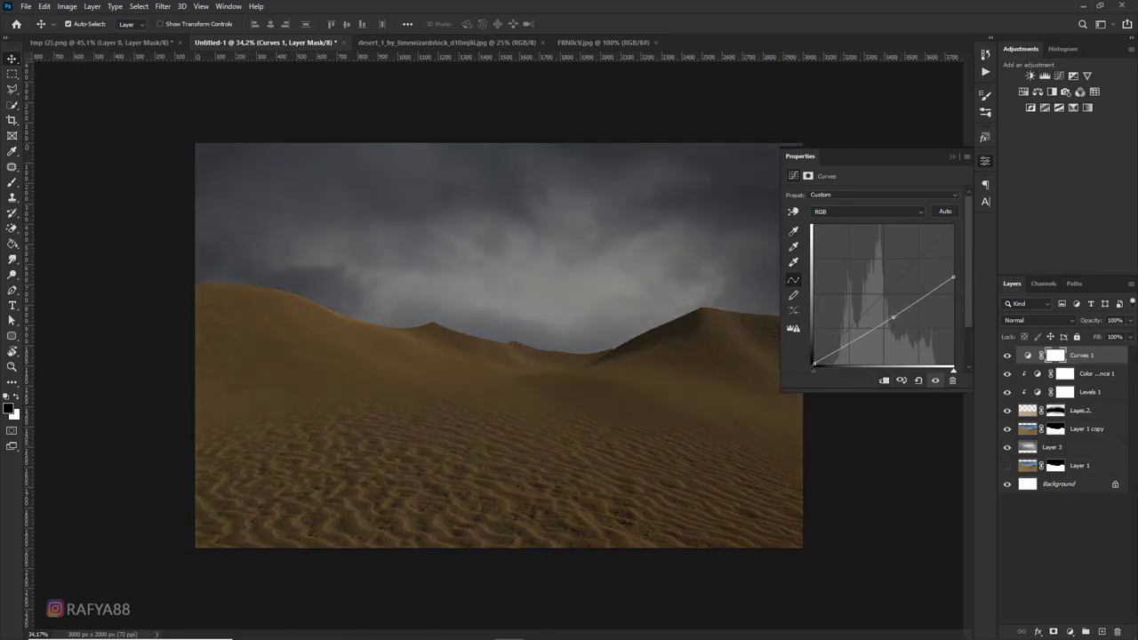
click(952, 157)
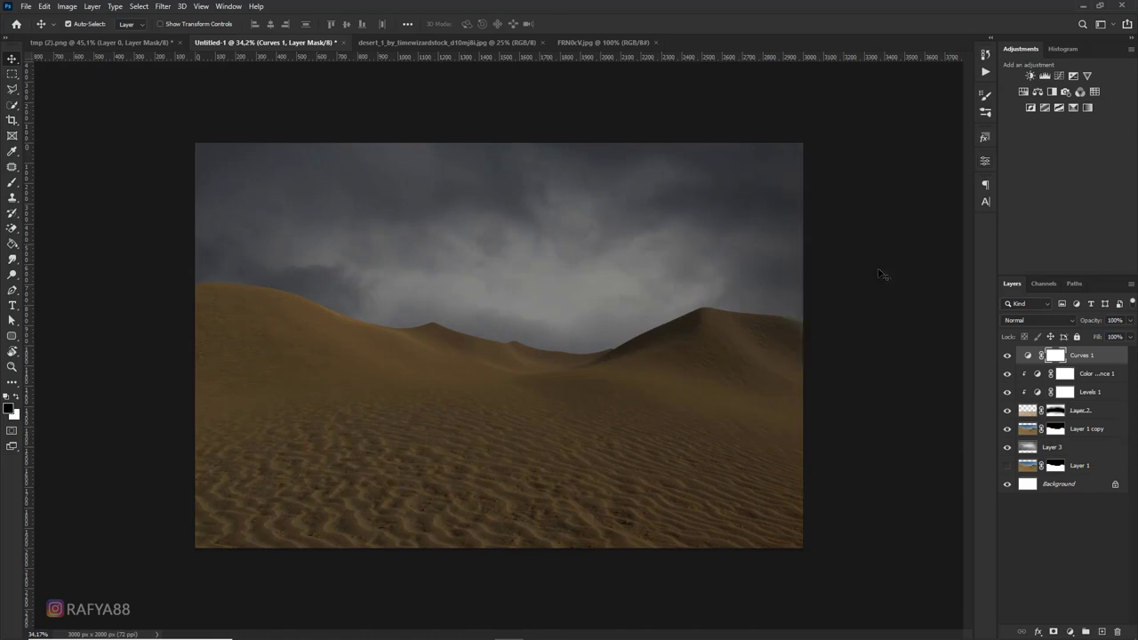
Paint the Curves mask with a large soft brush so the central sky stays bright
key(b)
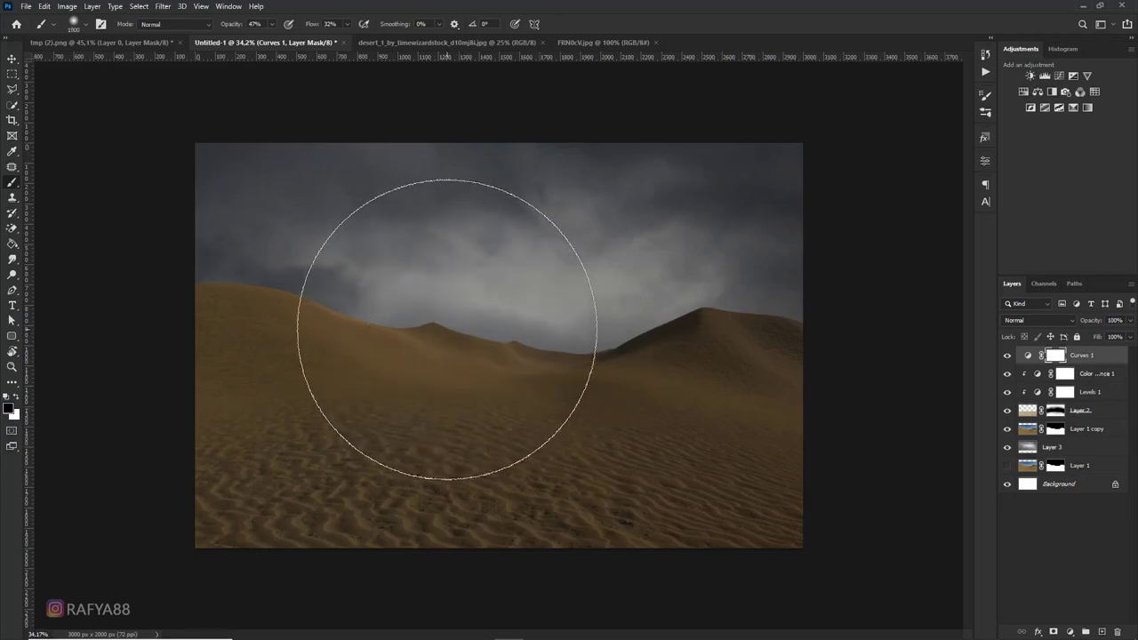
drag(541, 331, 346, 266)
key(])
key(])
key(])
mouse_move(599, 300)
mouse_down()
mouse_move(581, 330)
mouse_move(450, 361)
mouse_move(483, 251)
mouse_up()
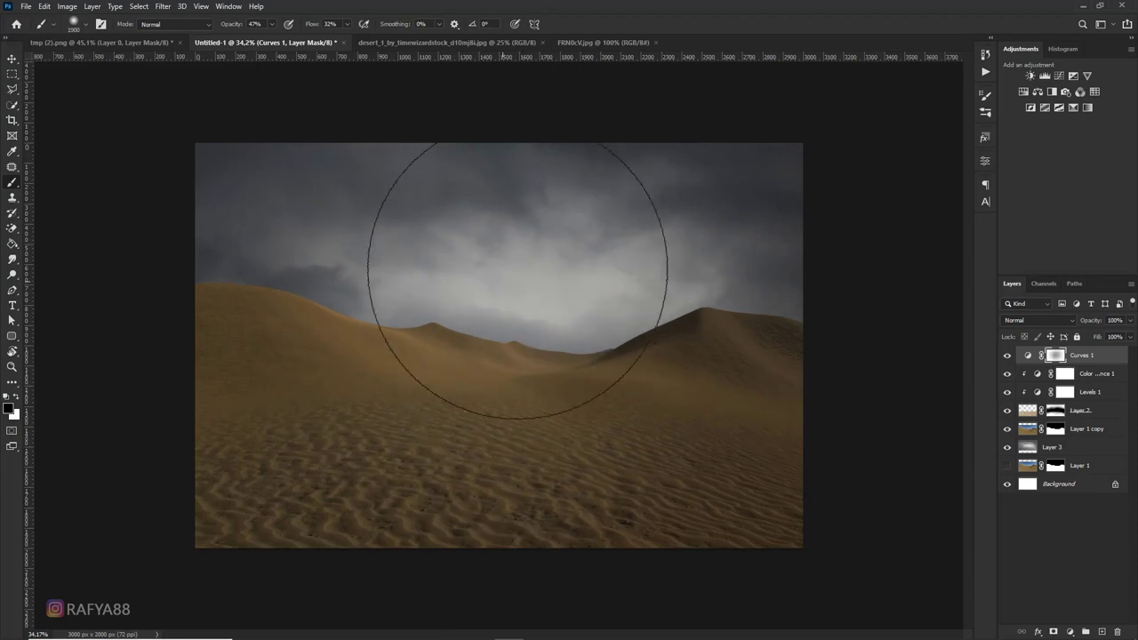
key(bracketleft)
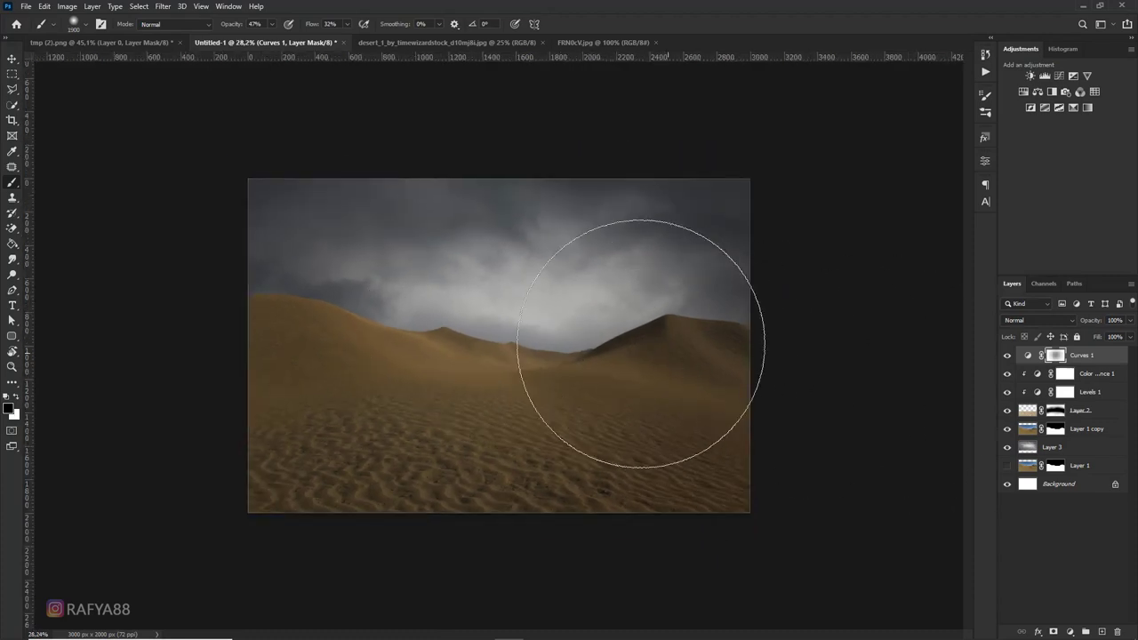
click(1078, 633)
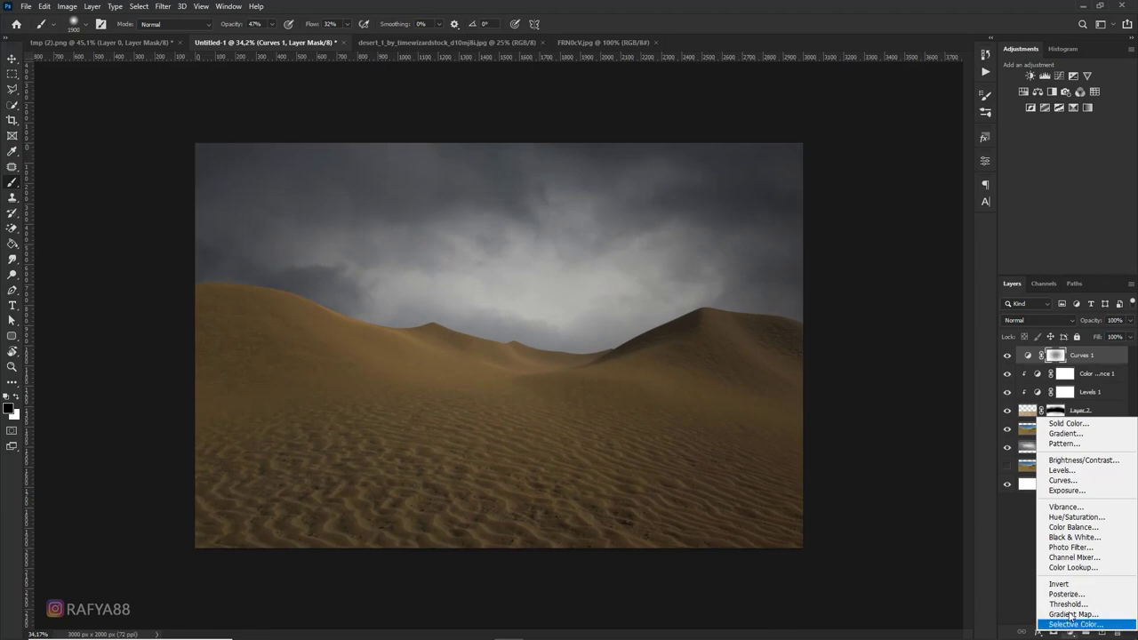
click(1094, 530)
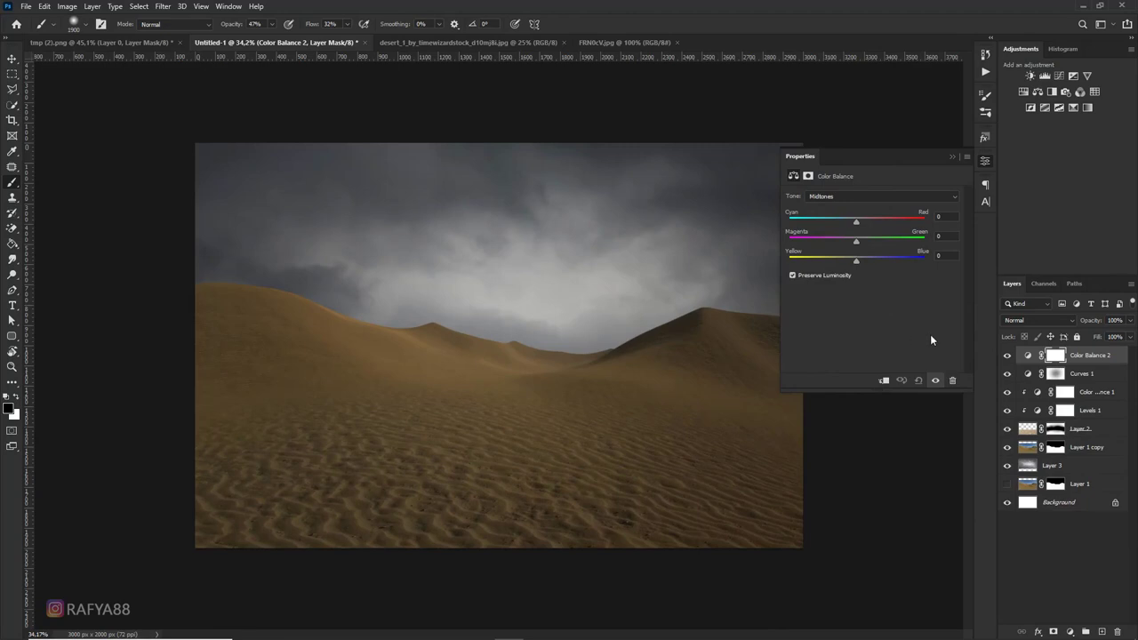
click(1095, 355)
key(Delete)
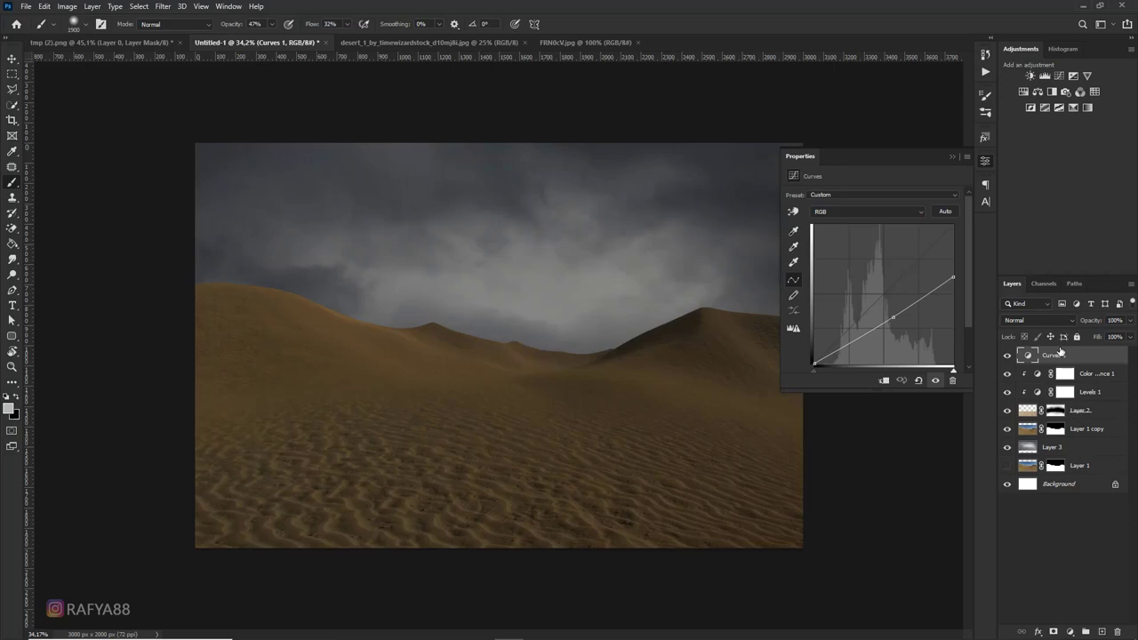
key(ctrl+z)
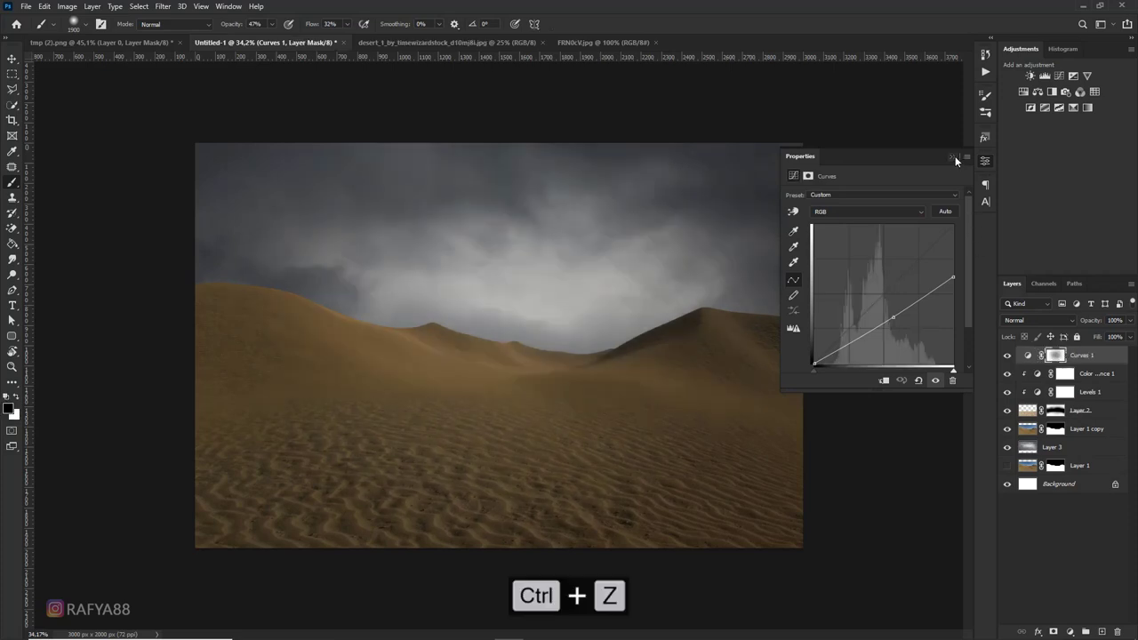
click(952, 156)
key(ctrl+plus)
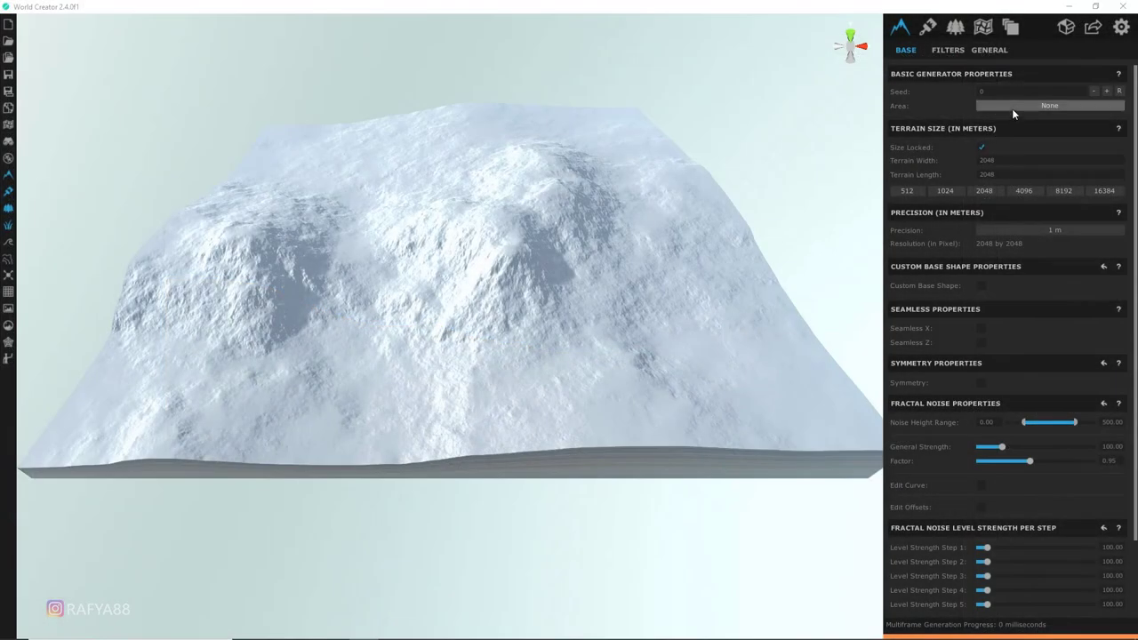
Enable Custom Base Shape to reshape the terrain into jagged rock spires
click(982, 285)
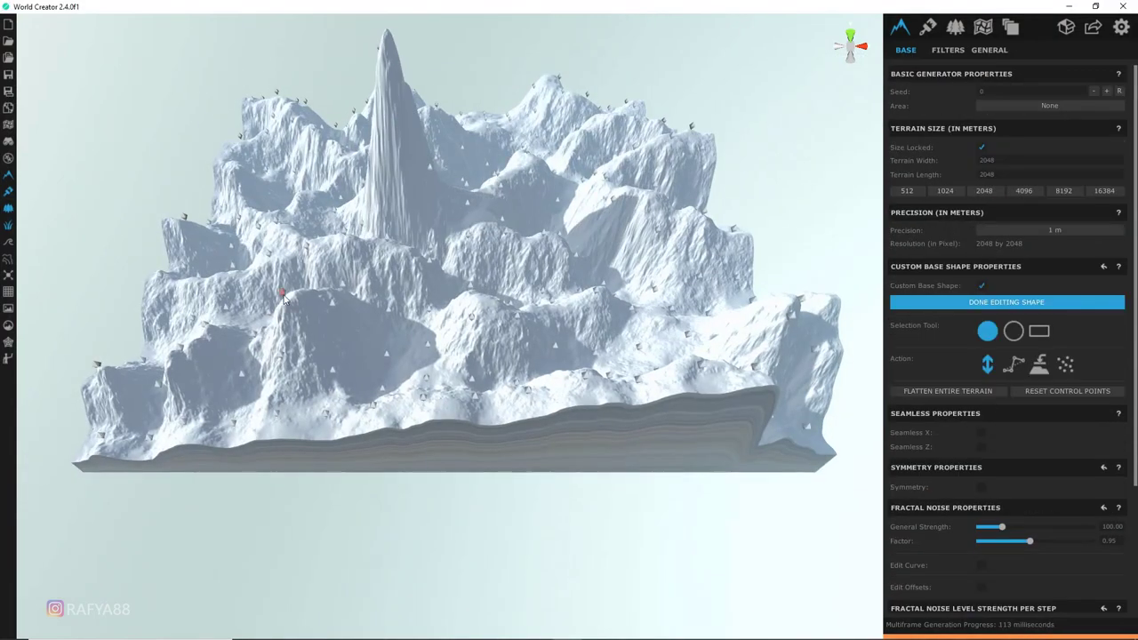
scroll(559, 163, up, 4)
scroll(559, 163, up, 5)
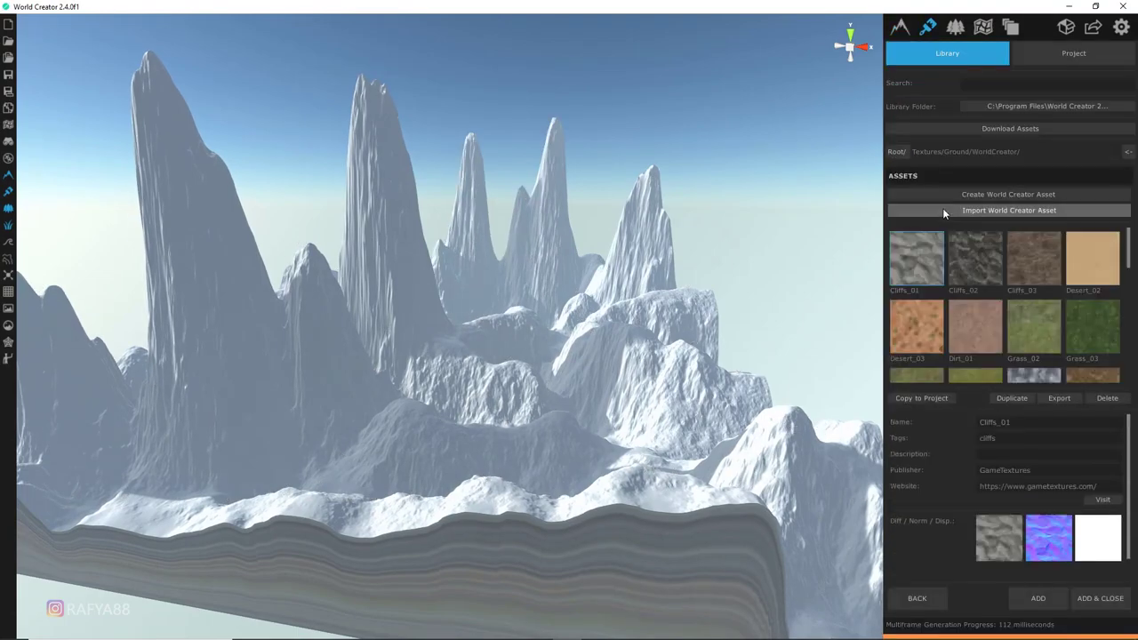
click(948, 50)
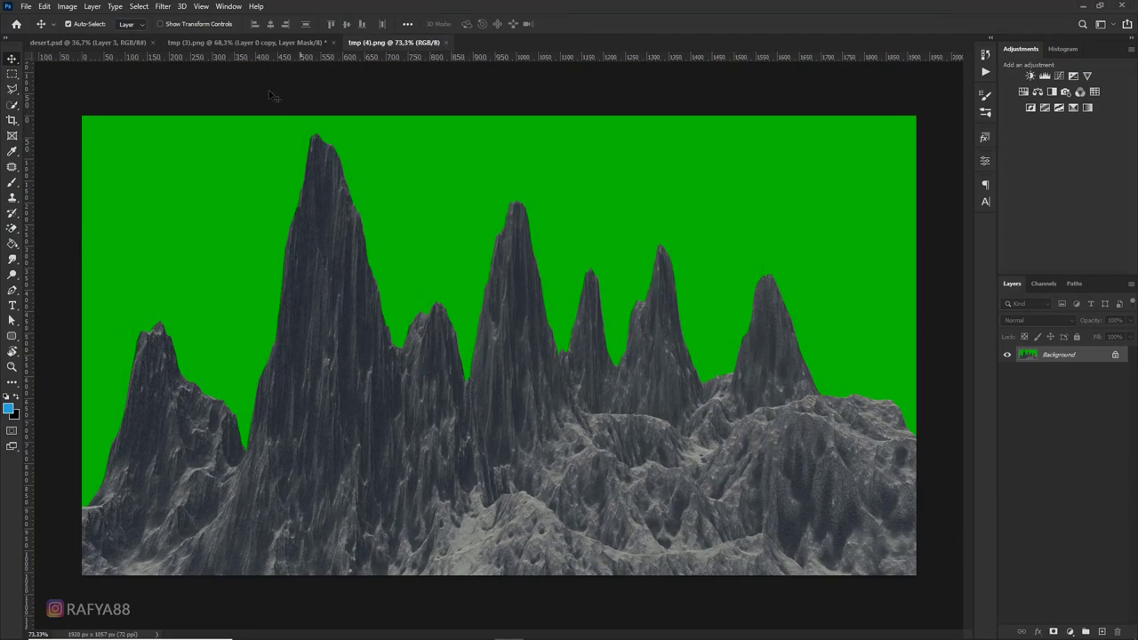
Select the green background with Color Range and hide it with an inverted layer mask
click(139, 6)
click(168, 117)
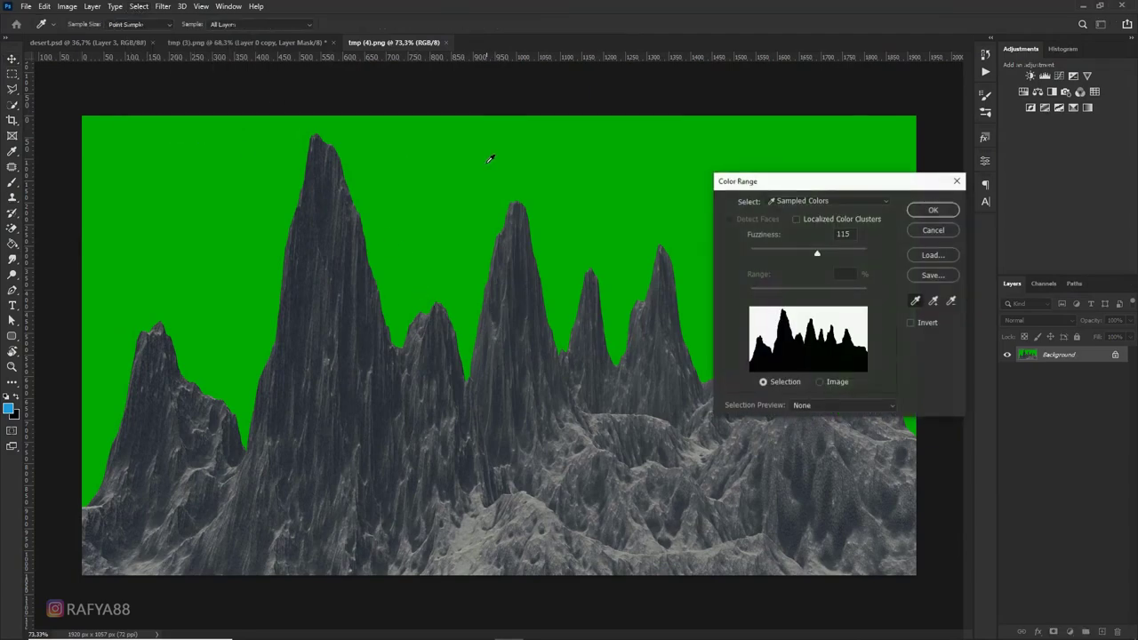
click(937, 212)
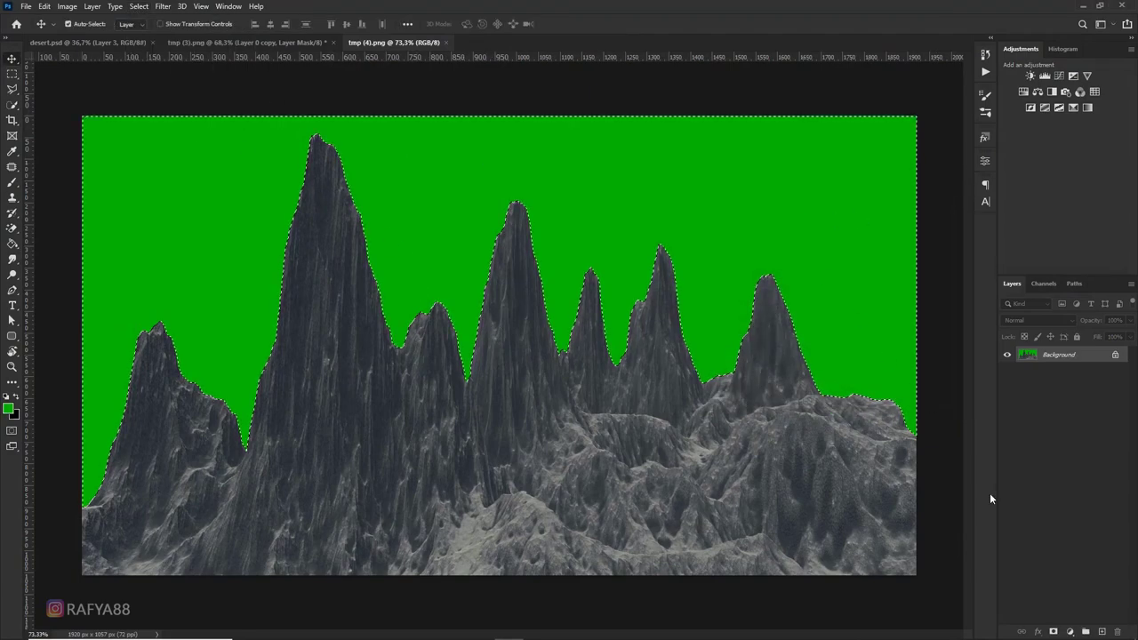
click(1052, 632)
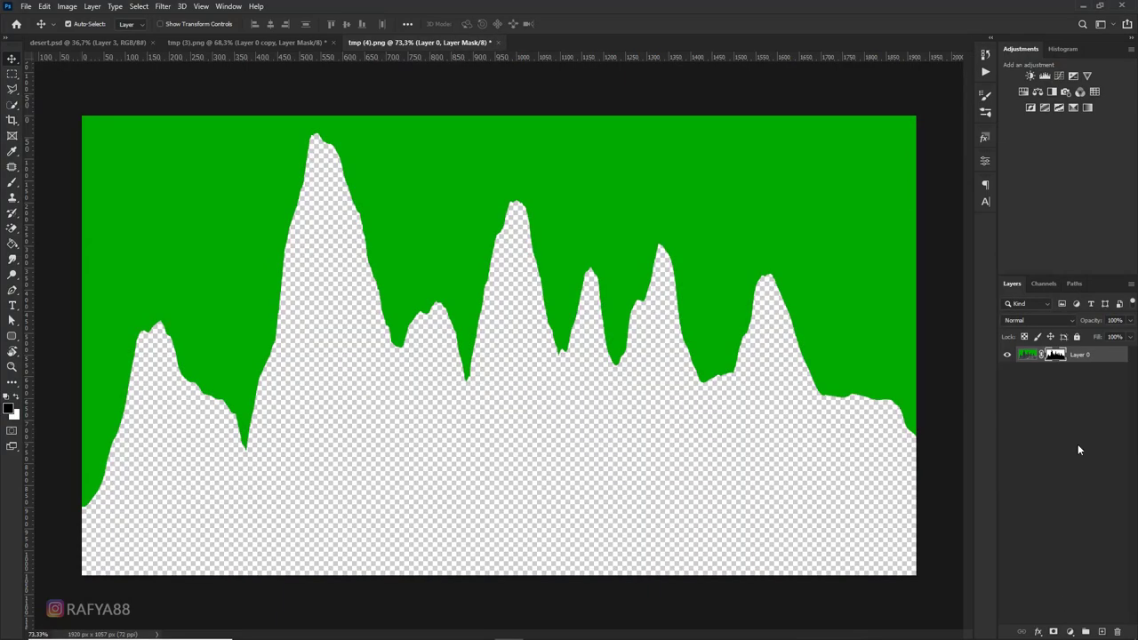
key(ctrl+i)
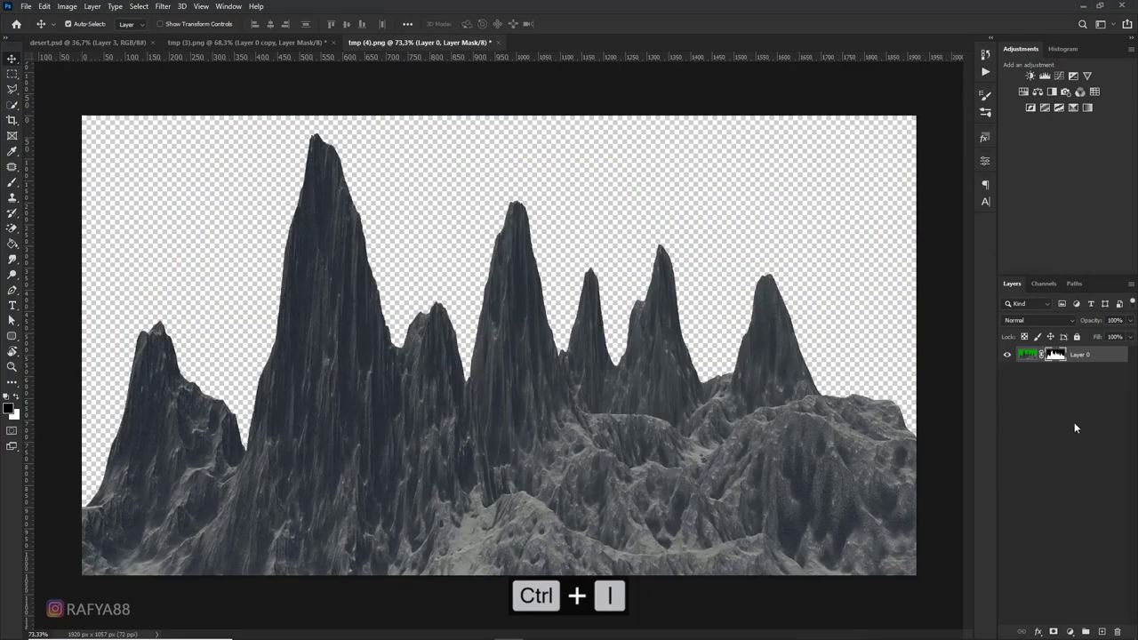
Drag the cut-out rock spires into desert.psd as a new layer
scroll(574, 302, up, 3)
scroll(556, 302, down, 2)
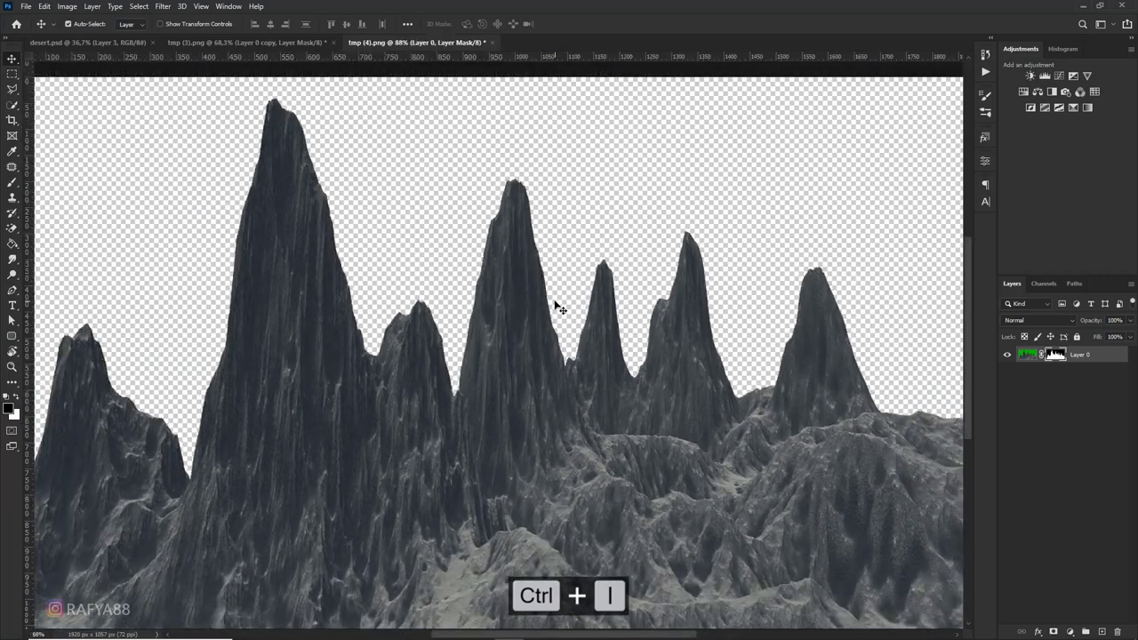
scroll(551, 305, down, 1)
scroll(550, 305, down, 2)
mouse_move(493, 236)
mouse_down()
mouse_move(329, 240)
mouse_move(416, 267)
mouse_up()
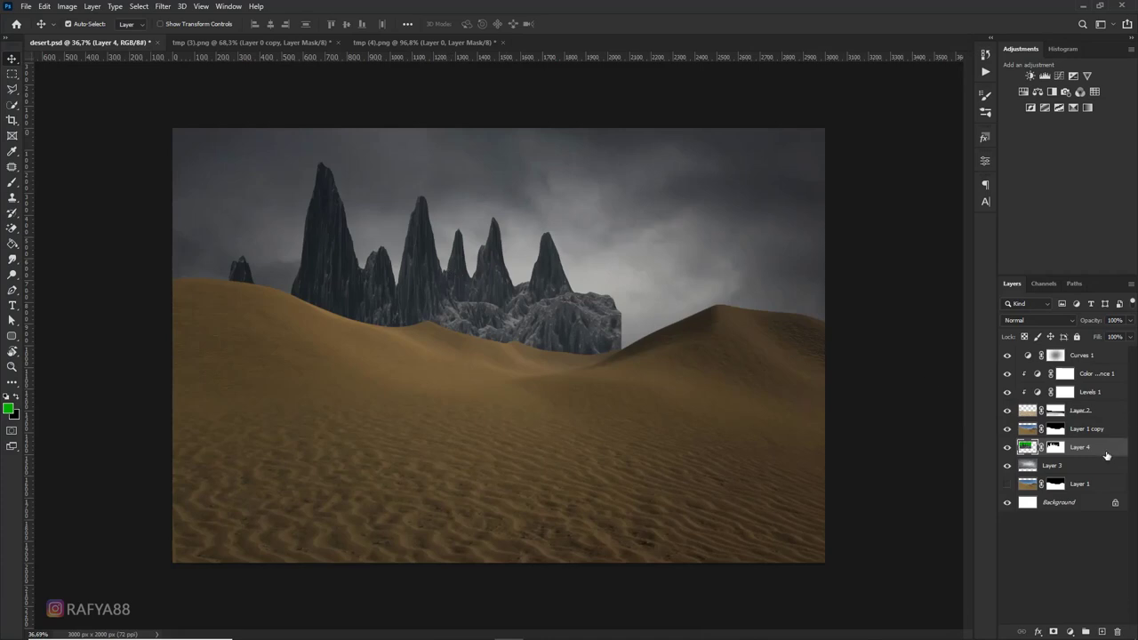
Rotate the rock spires, shift them left, and enlarge them to about 107%
key(ctrl+t)
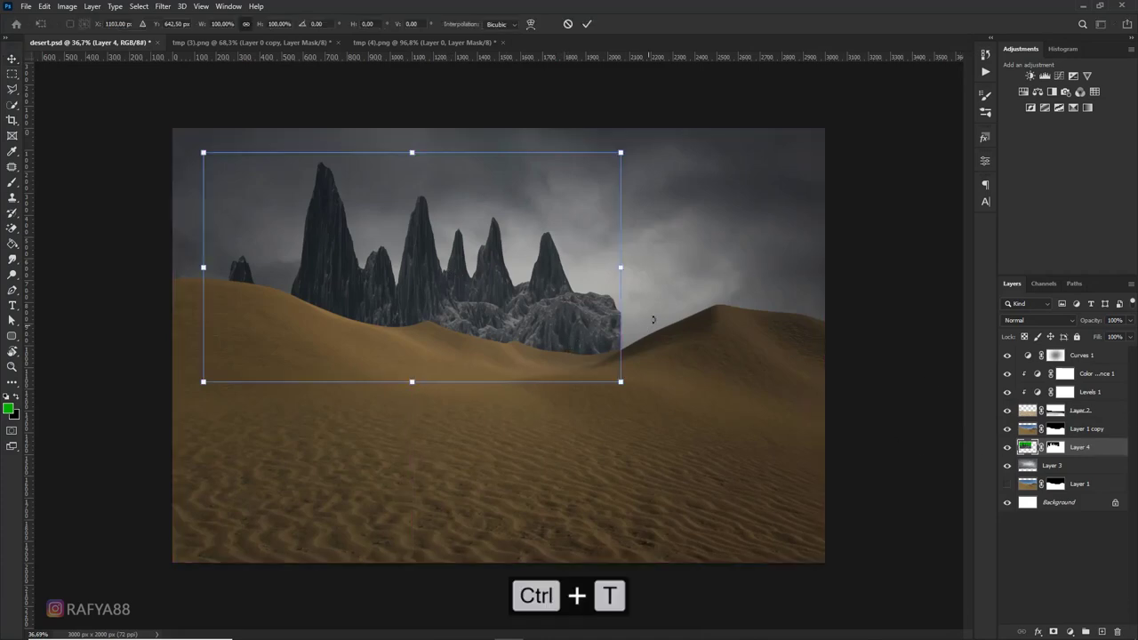
drag(654, 342, 590, 455)
drag(577, 341, 493, 348)
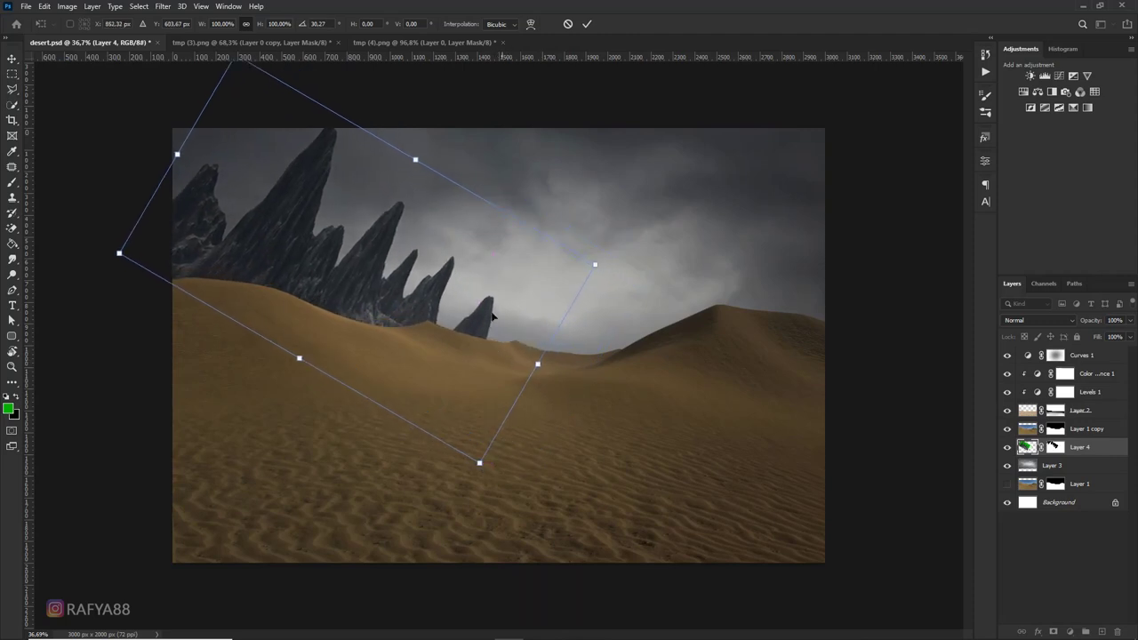
drag(480, 465, 497, 493)
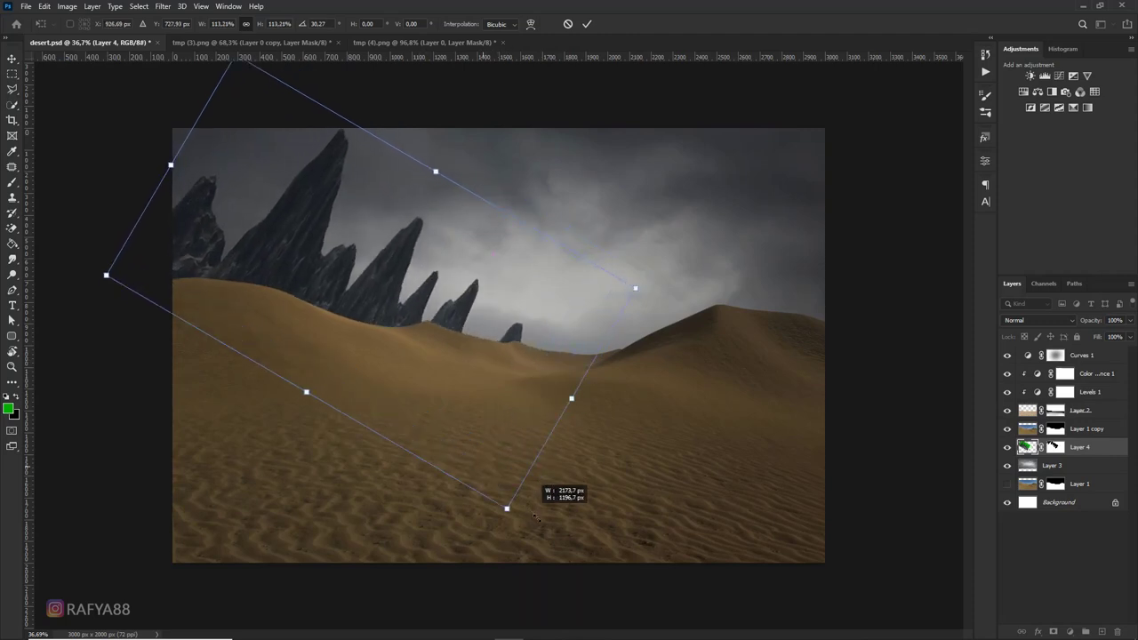
right_click(428, 257)
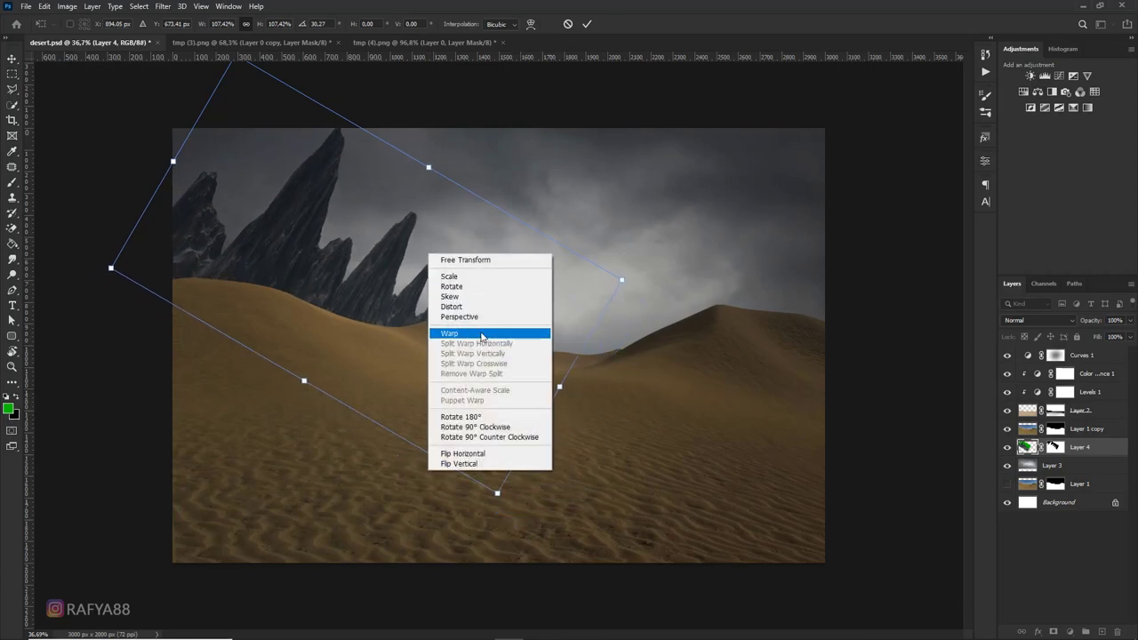
click(471, 315)
mouse_move(348, 122)
mouse_down()
mouse_move(394, 107)
mouse_move(421, 115)
mouse_up()
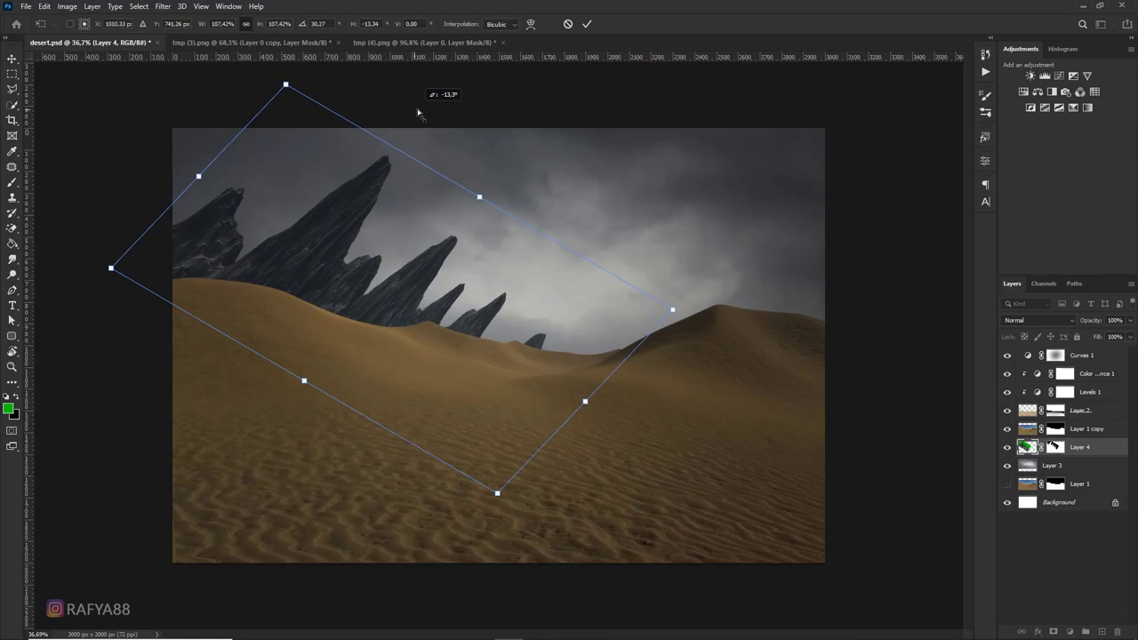
Warp the rocks, bending the top edge and stretching the left corner outward
right_click(443, 234)
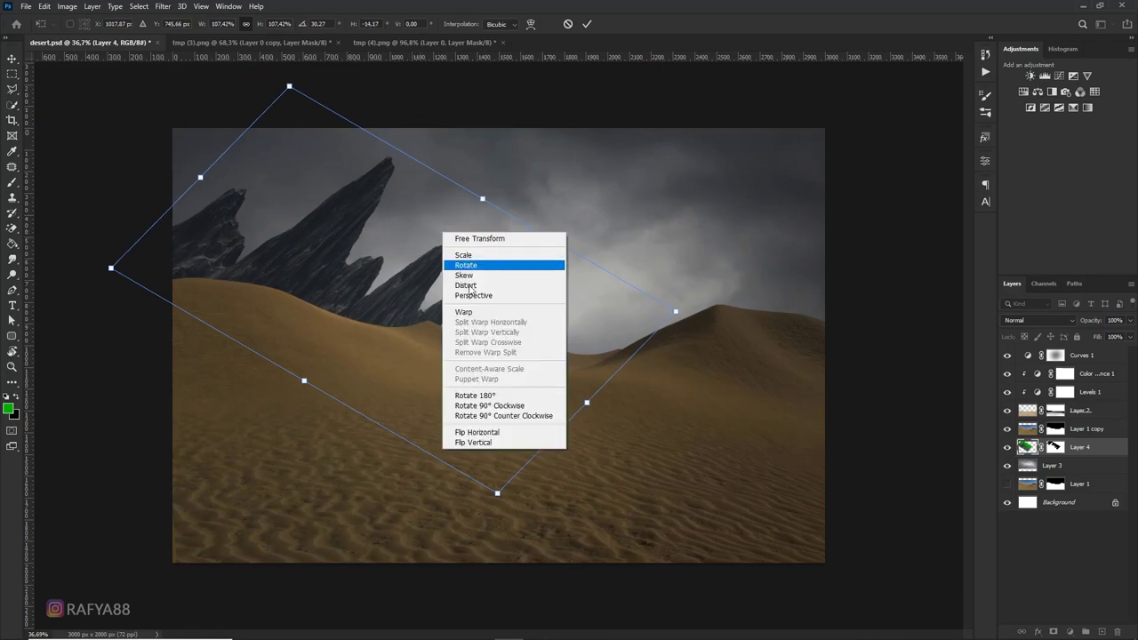
click(498, 313)
drag(478, 218, 497, 227)
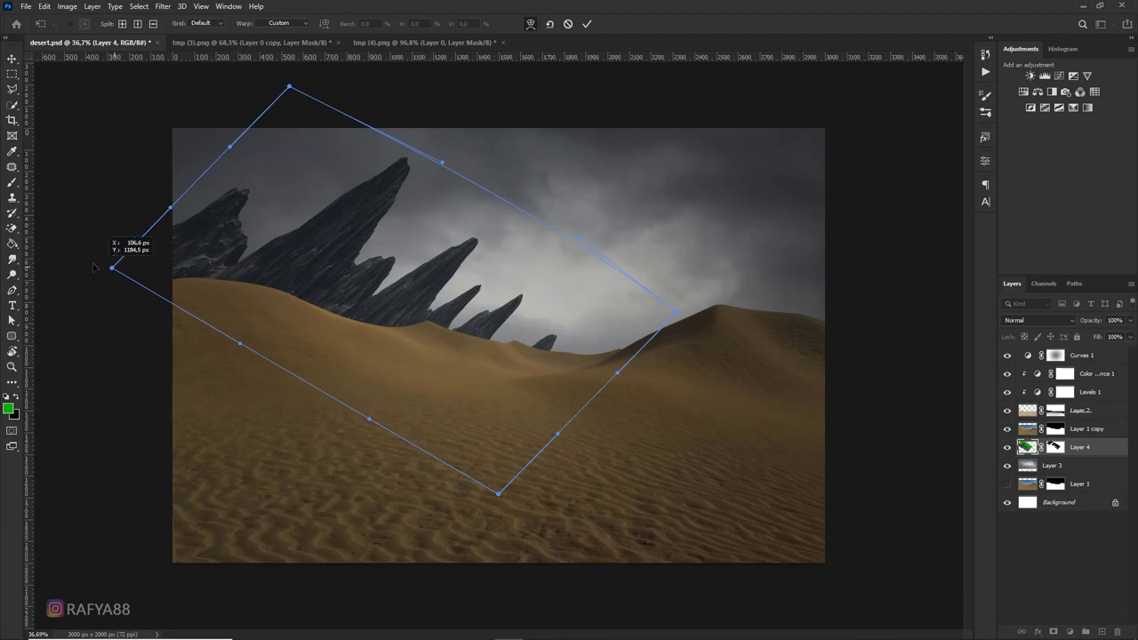
drag(124, 269, 108, 261)
drag(222, 189, 239, 177)
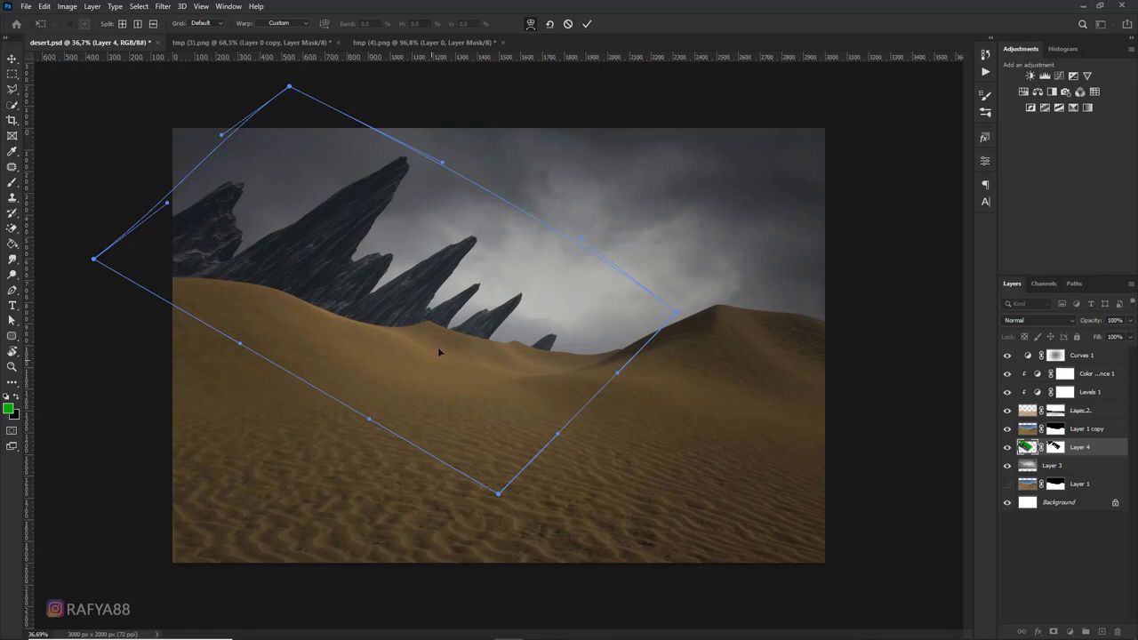
key(Return)
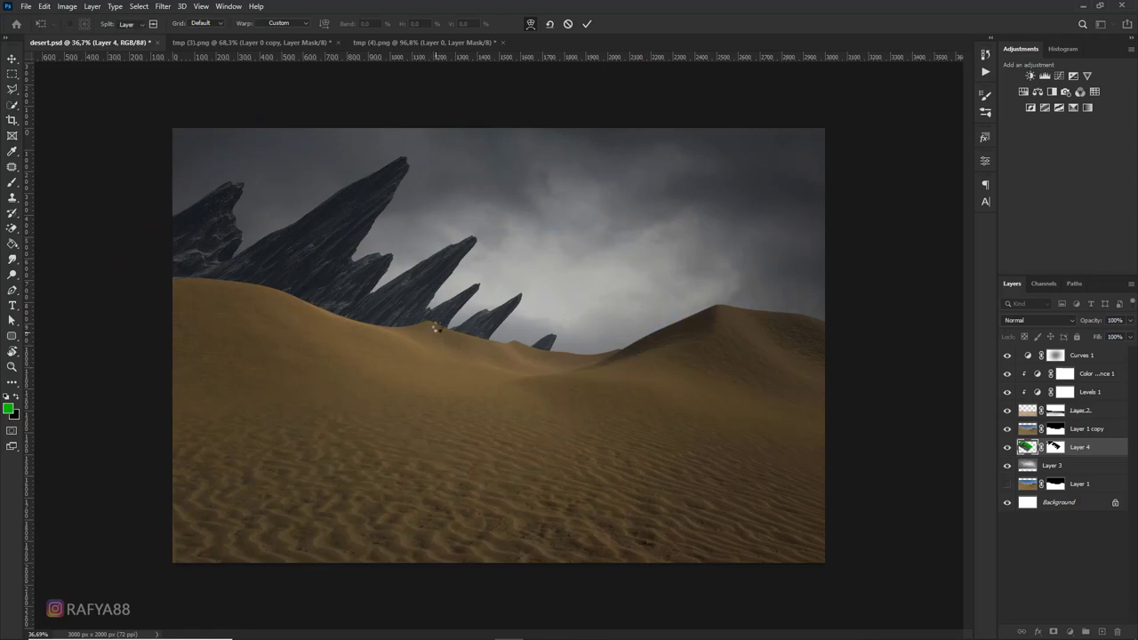
Undo a stray move and reposition Layer 4's rocks up and left behind the dunes
key(v)
drag(415, 310, 396, 278)
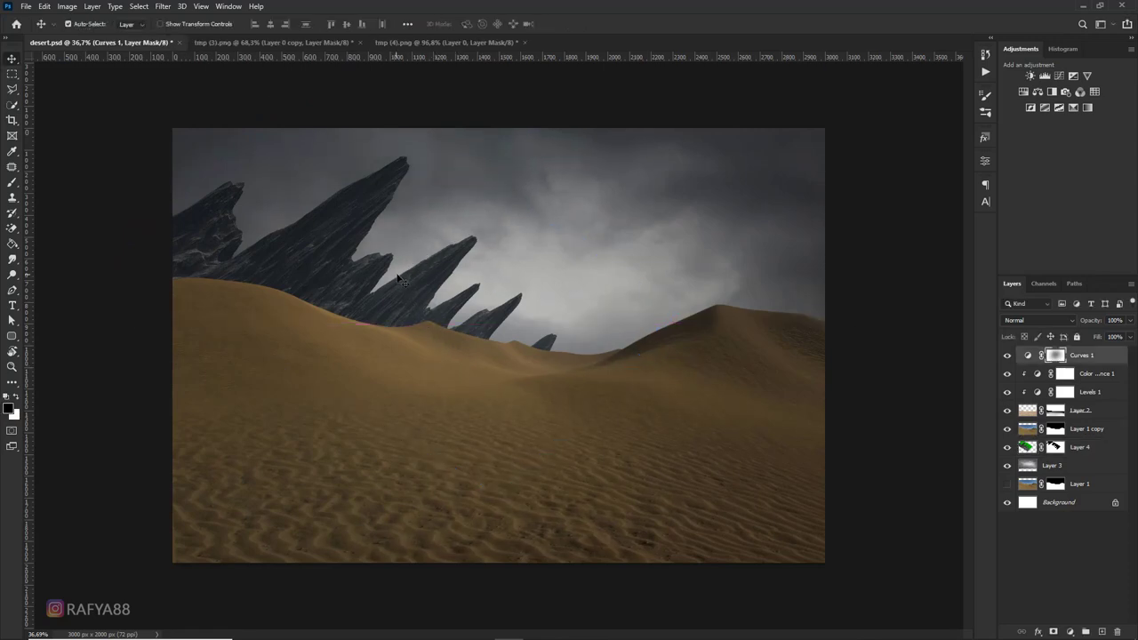
key(ctrl+z)
key(ctrl+z)
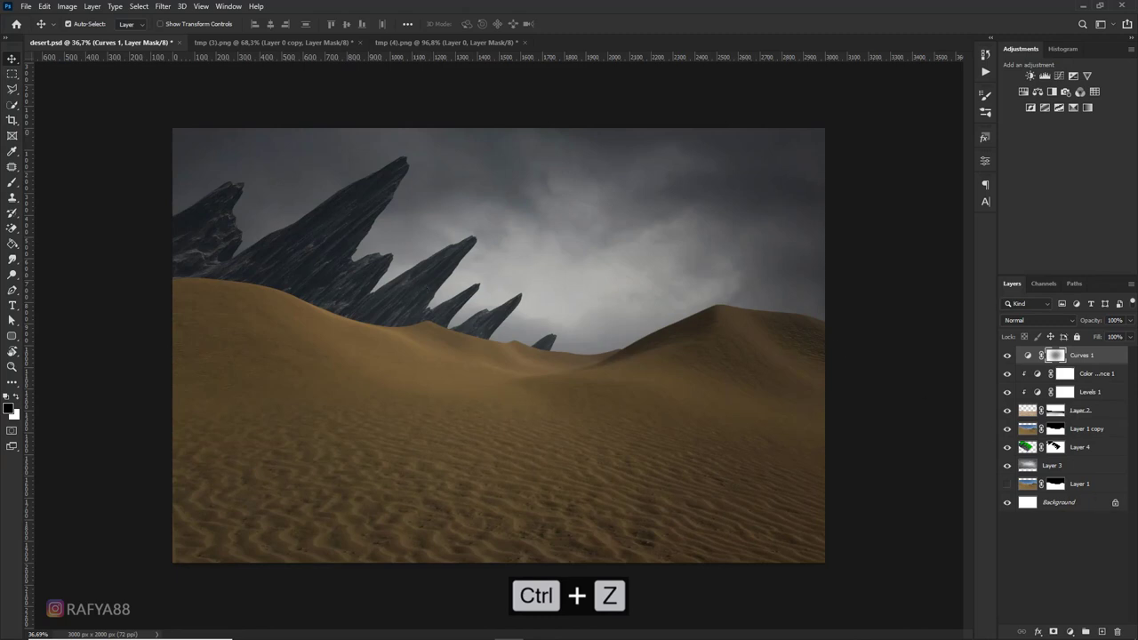
click(1093, 449)
key(ctrl+t)
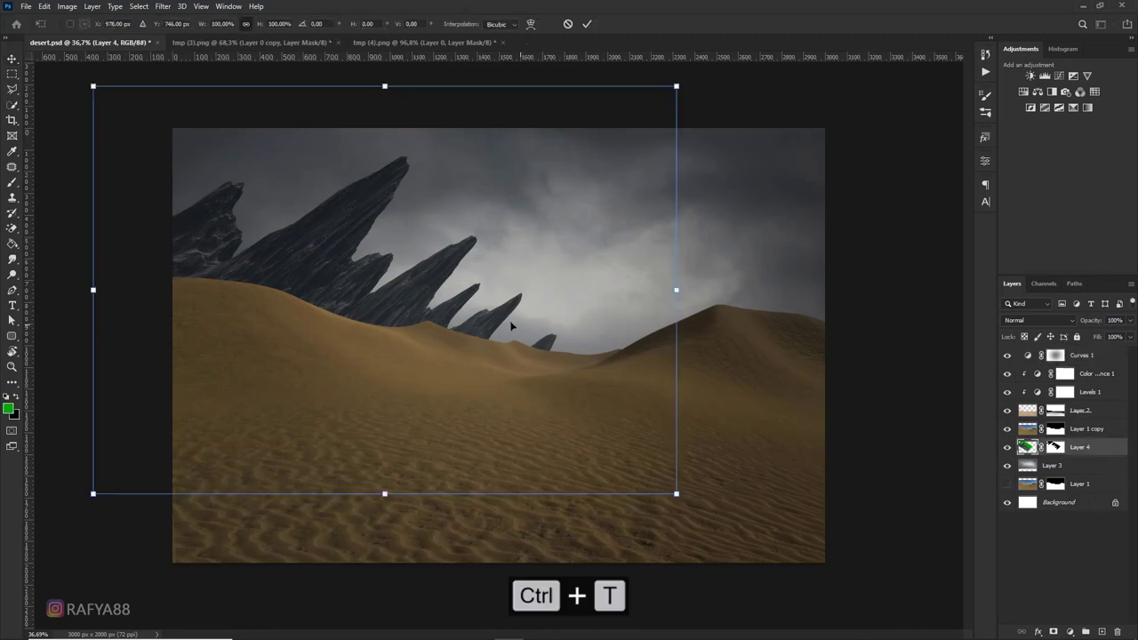
mouse_move(511, 323)
mouse_down()
mouse_move(495, 291)
mouse_move(500, 304)
mouse_up()
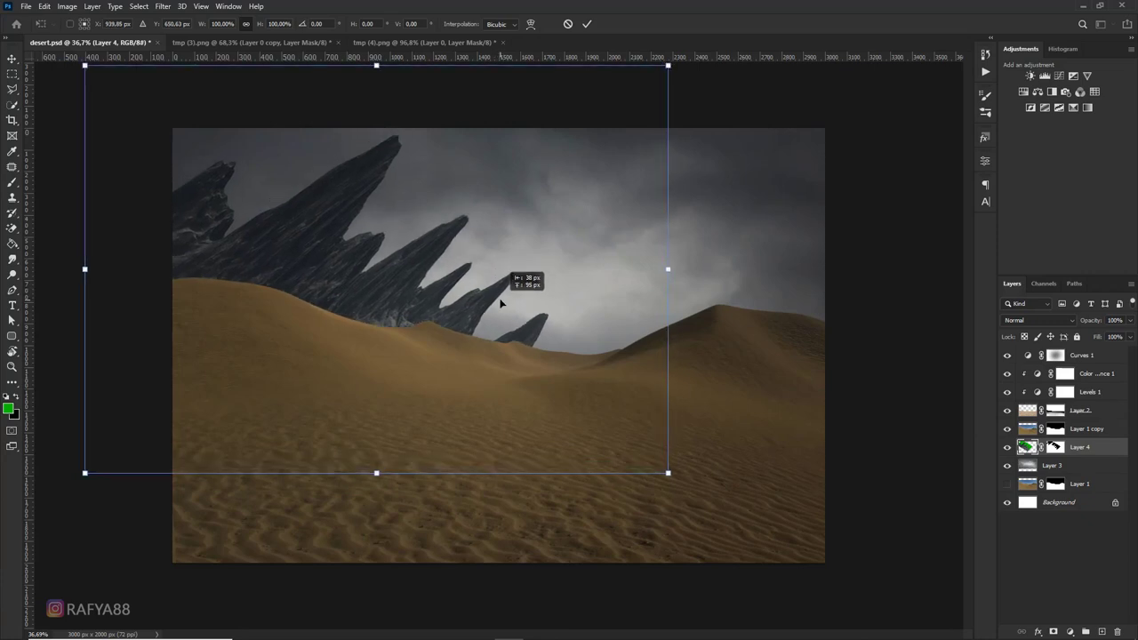
key(Return)
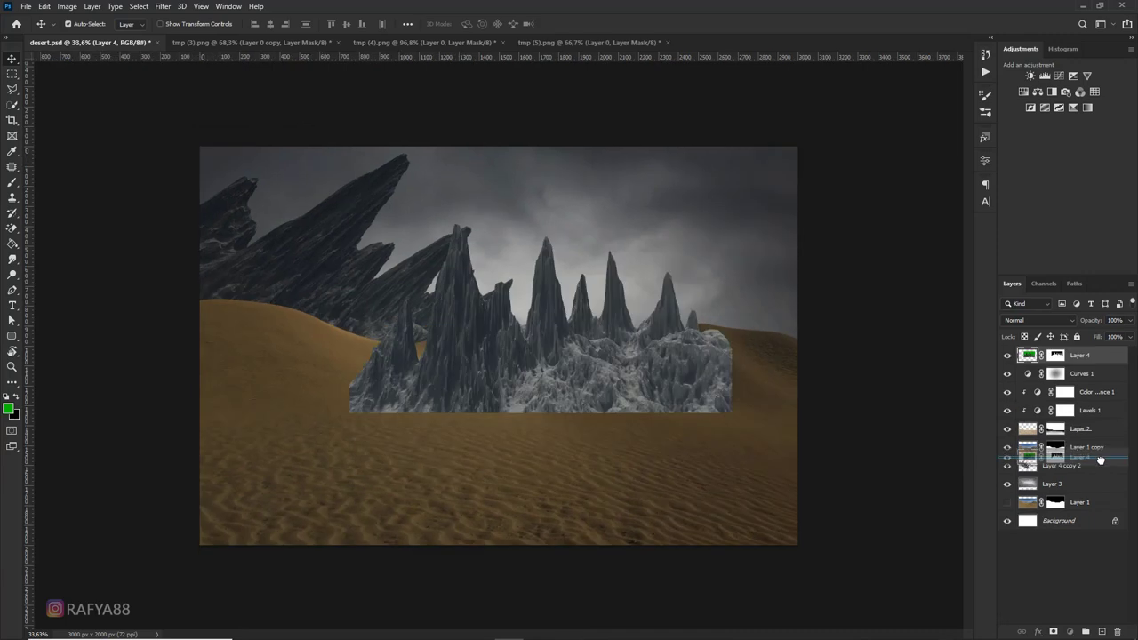
Place the new rocks behind the dunes, shifted right, flipped horizontally and slightly rotated
drag(1100, 460, 1100, 460)
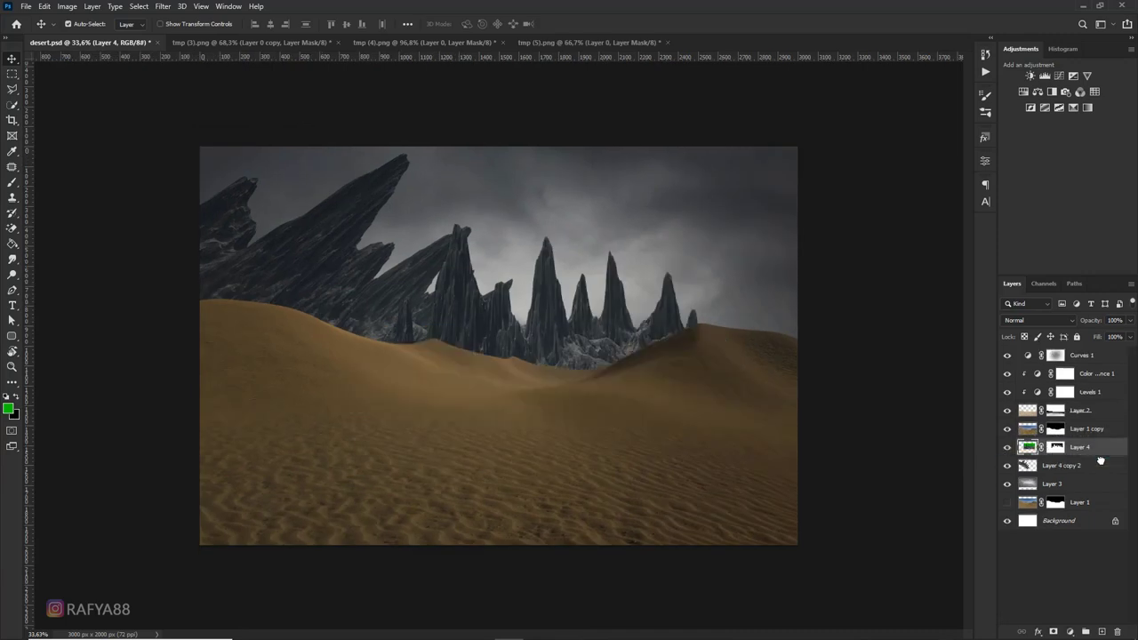
key(ctrl+t)
mouse_move(701, 363)
mouse_down()
mouse_move(741, 361)
mouse_move(711, 342)
mouse_up()
right_click(711, 342)
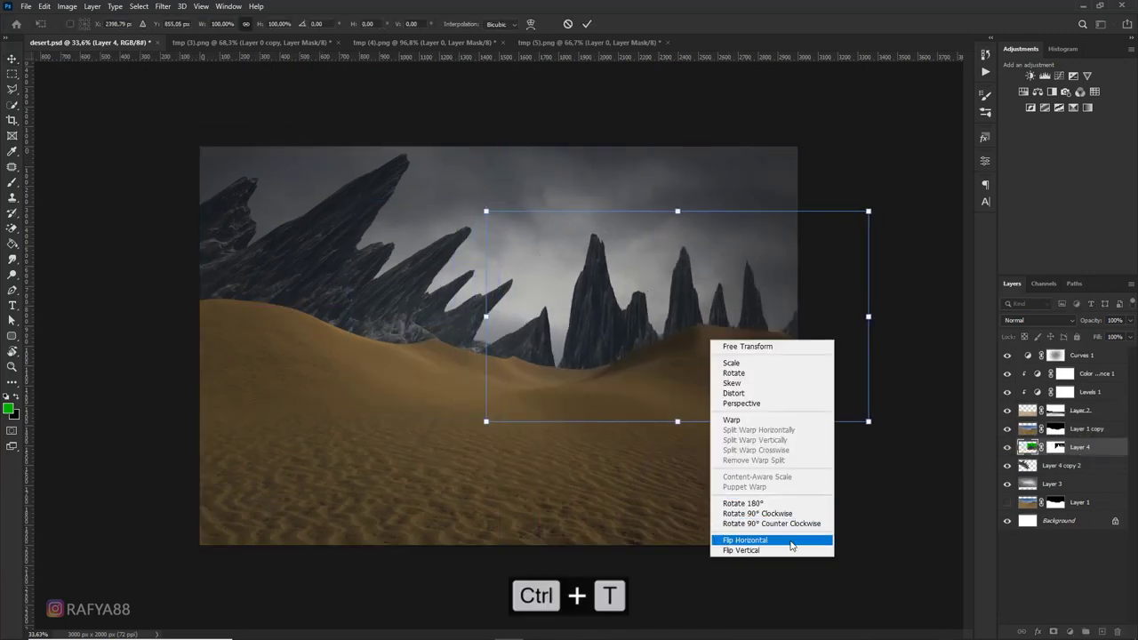
click(792, 540)
mouse_move(896, 411)
mouse_down()
mouse_move(894, 382)
mouse_move(883, 400)
mouse_move(840, 380)
mouse_up()
key(Return)
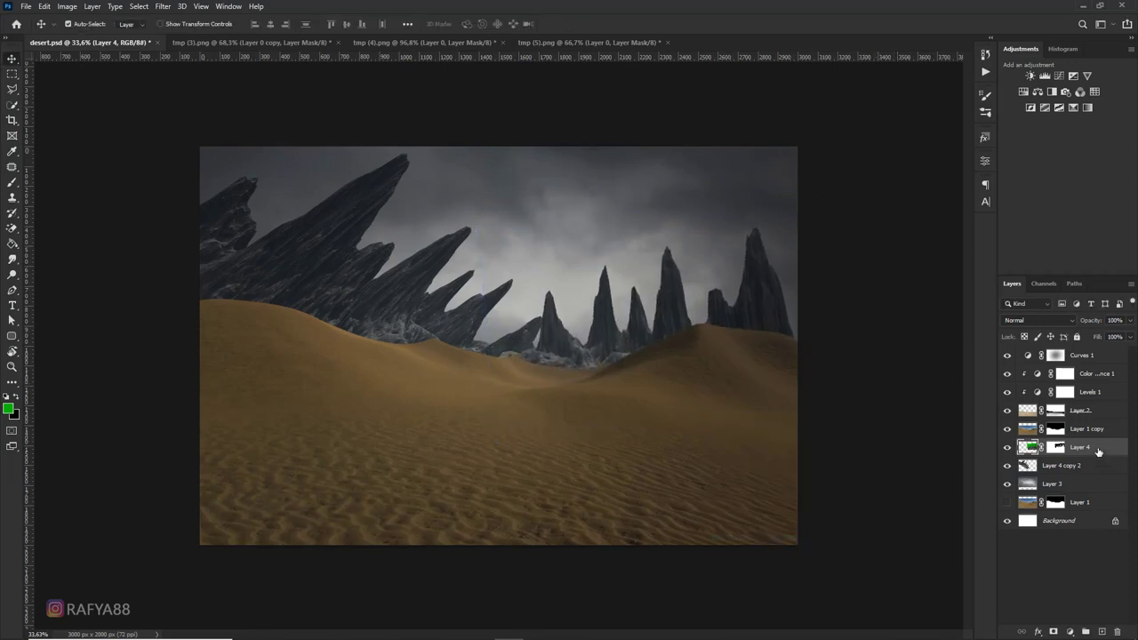
Move Layer 4 below Layer 4 copy 2, widen it to 114%, tilt 19°, and distort its top
drag(1072, 447, 1072, 474)
key(ctrl+t)
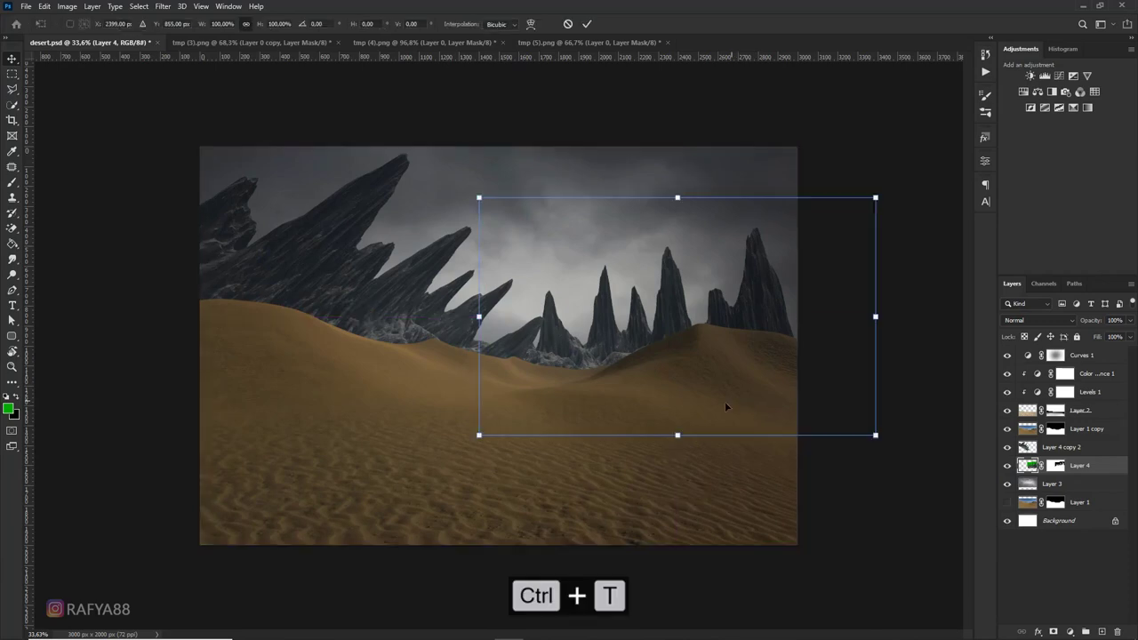
drag(703, 415, 705, 440)
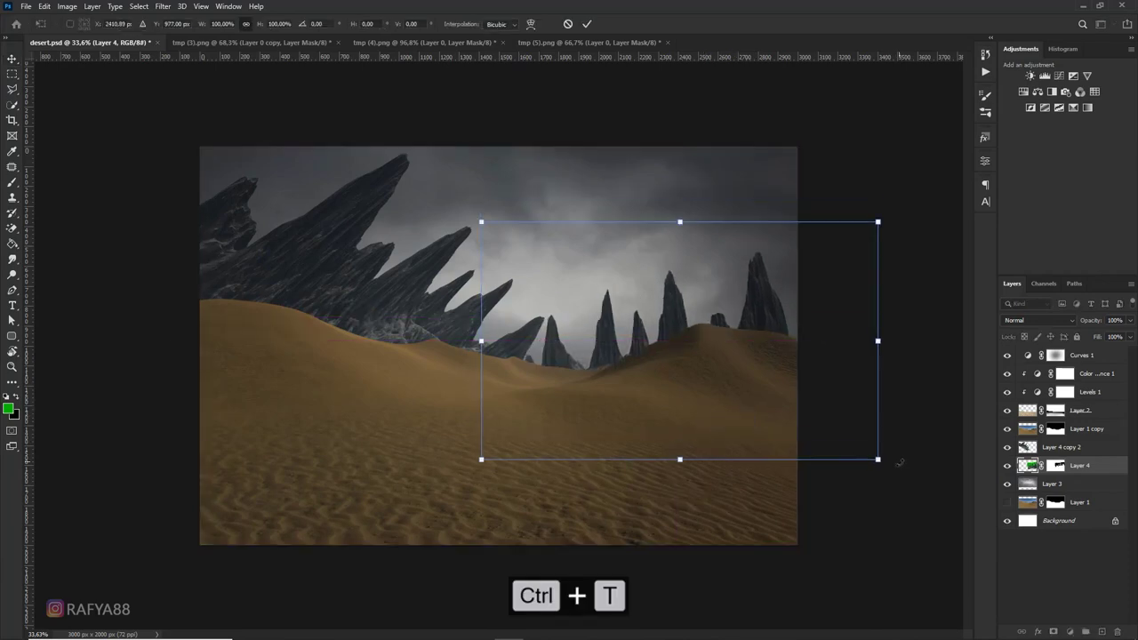
drag(880, 461, 945, 446)
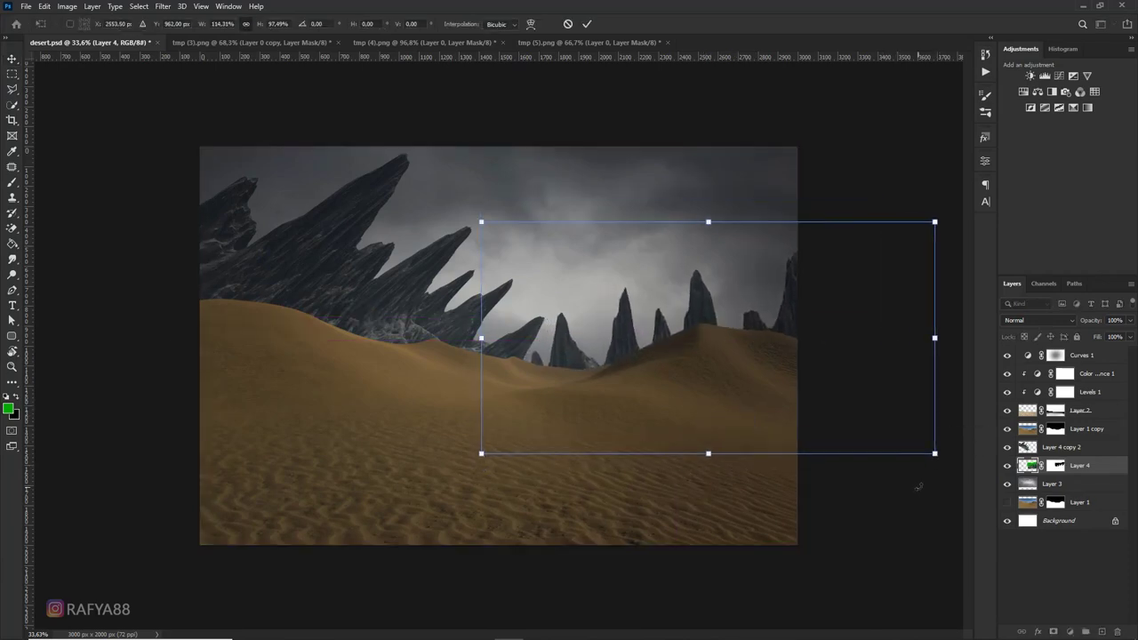
drag(919, 483, 896, 377)
right_click(765, 267)
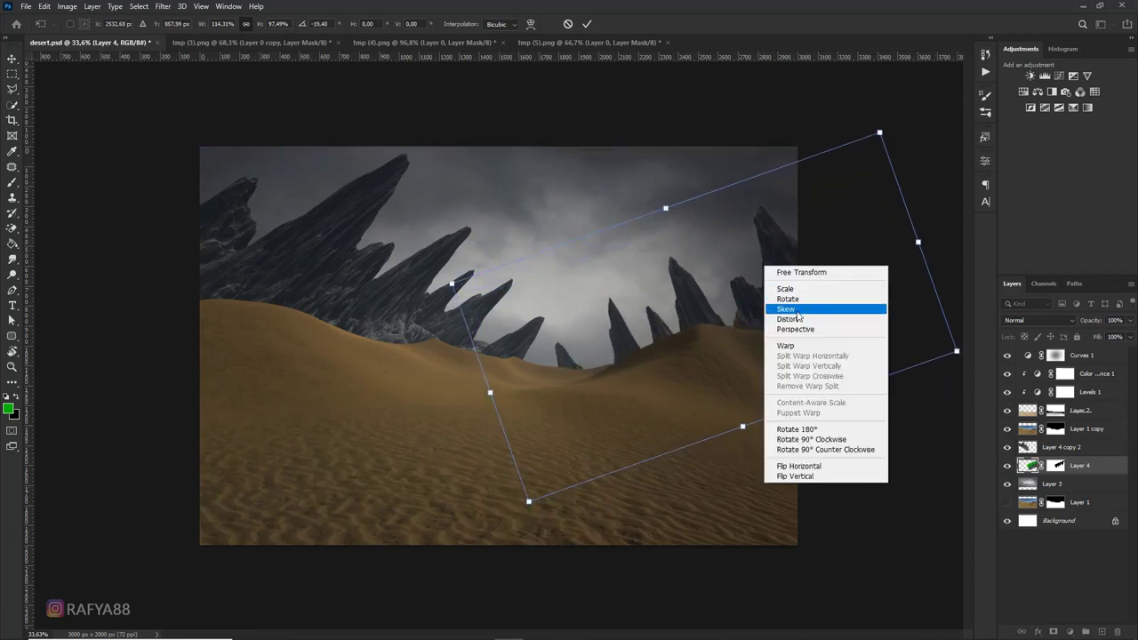
click(794, 322)
drag(665, 208, 618, 233)
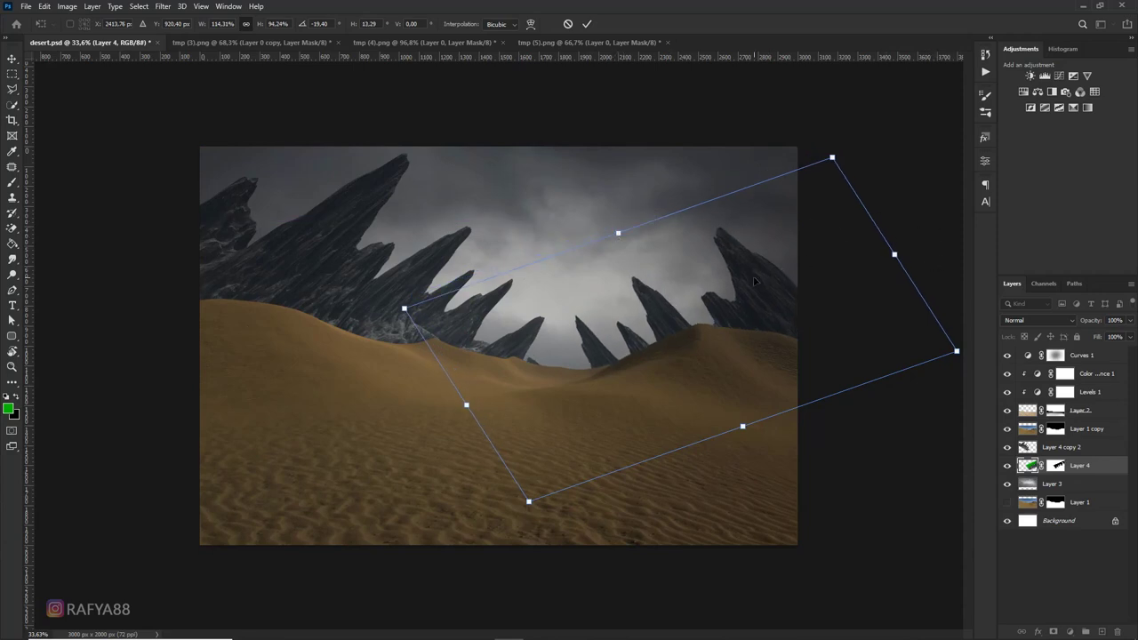
key(Return)
Rotate, rescale to about 94% and reposition the rocks across the right side of the sky
key(ctrl+t)
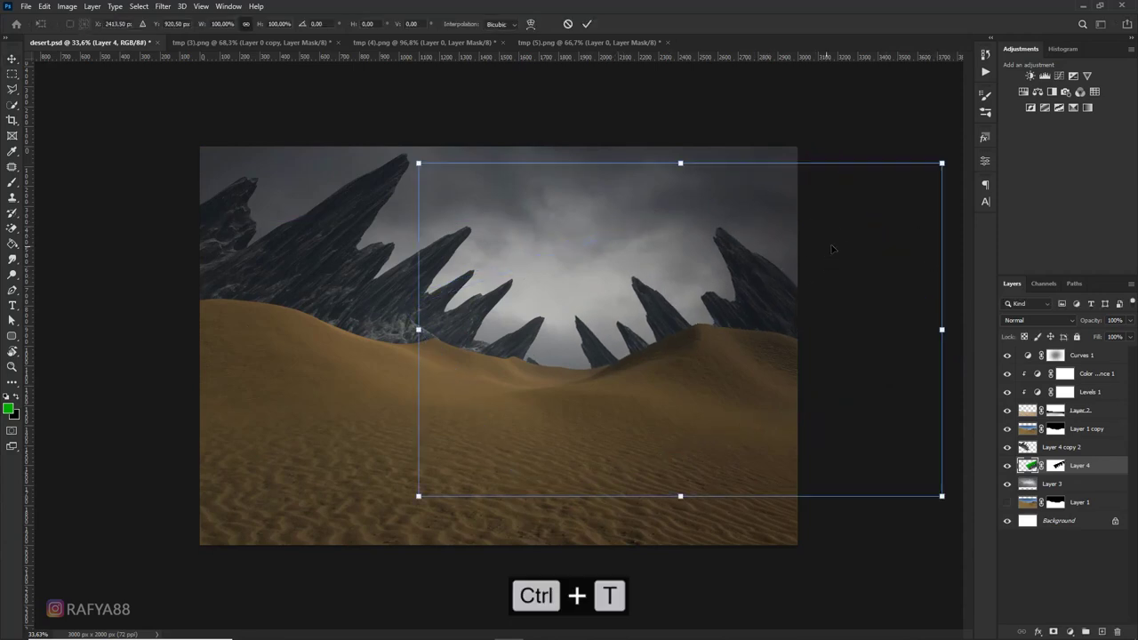
drag(951, 302, 898, 258)
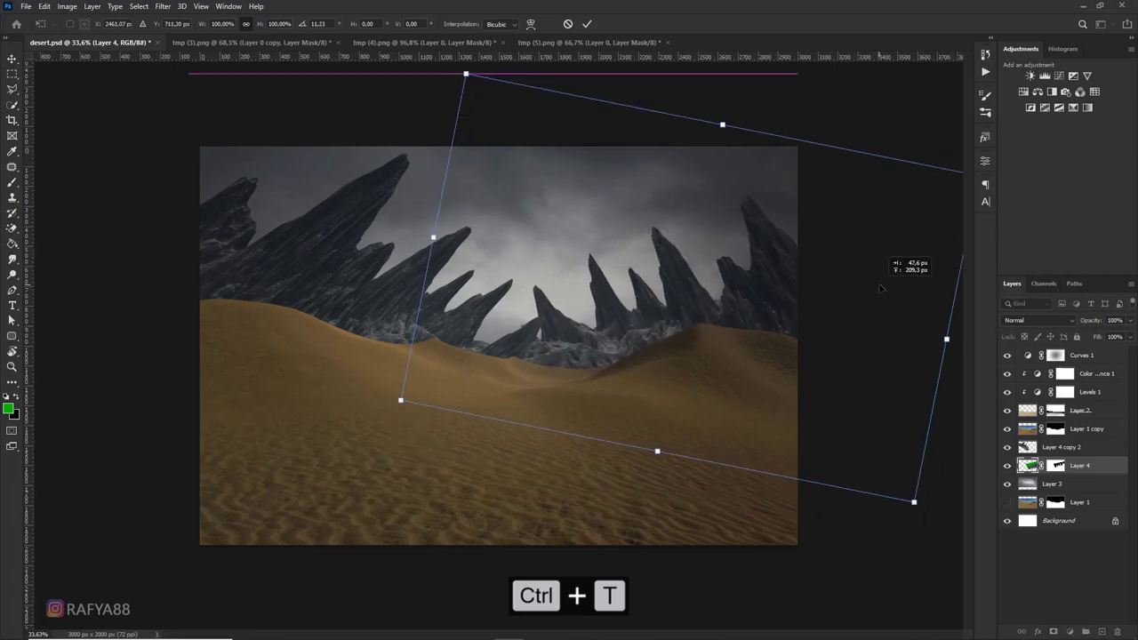
alt+scroll(792, 400, down, 2)
mouse_move(795, 448)
mouse_down()
mouse_move(762, 415)
mouse_move(727, 421)
mouse_up()
drag(859, 401, 857, 386)
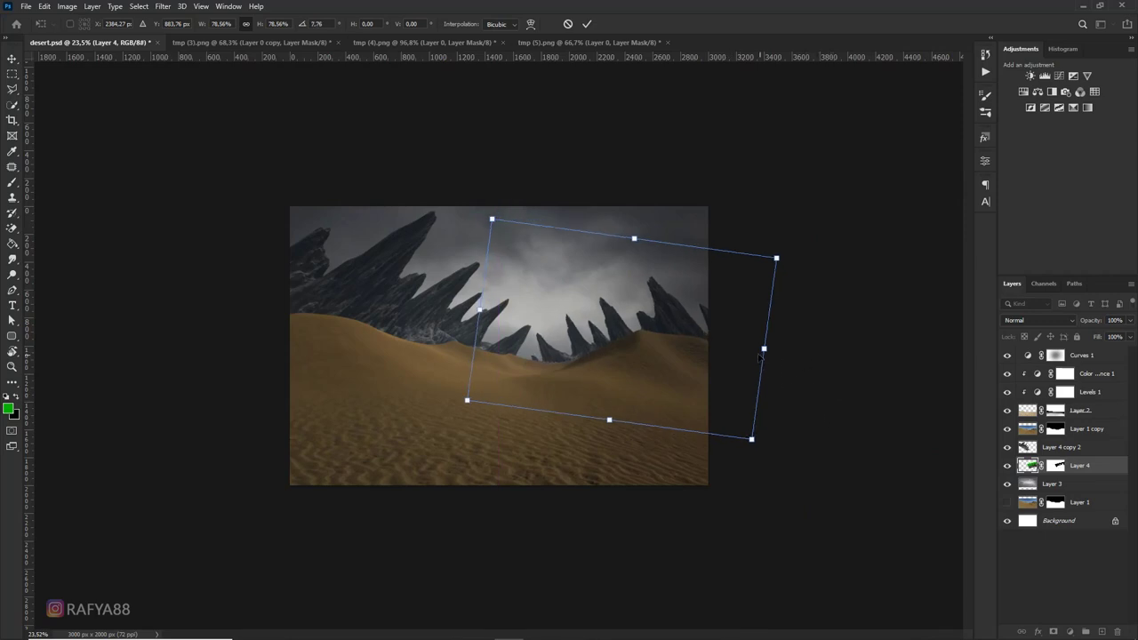
mouse_move(760, 355)
mouse_down()
mouse_move(763, 307)
mouse_move(747, 258)
mouse_up()
drag(800, 284, 798, 305)
drag(773, 357, 834, 388)
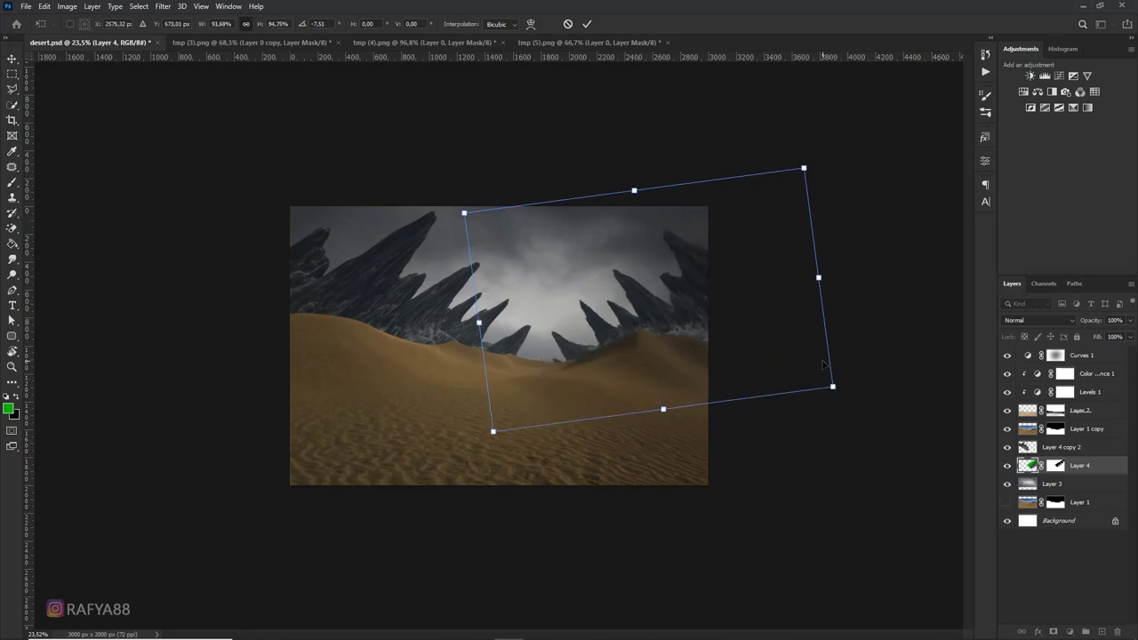
drag(793, 359, 788, 357)
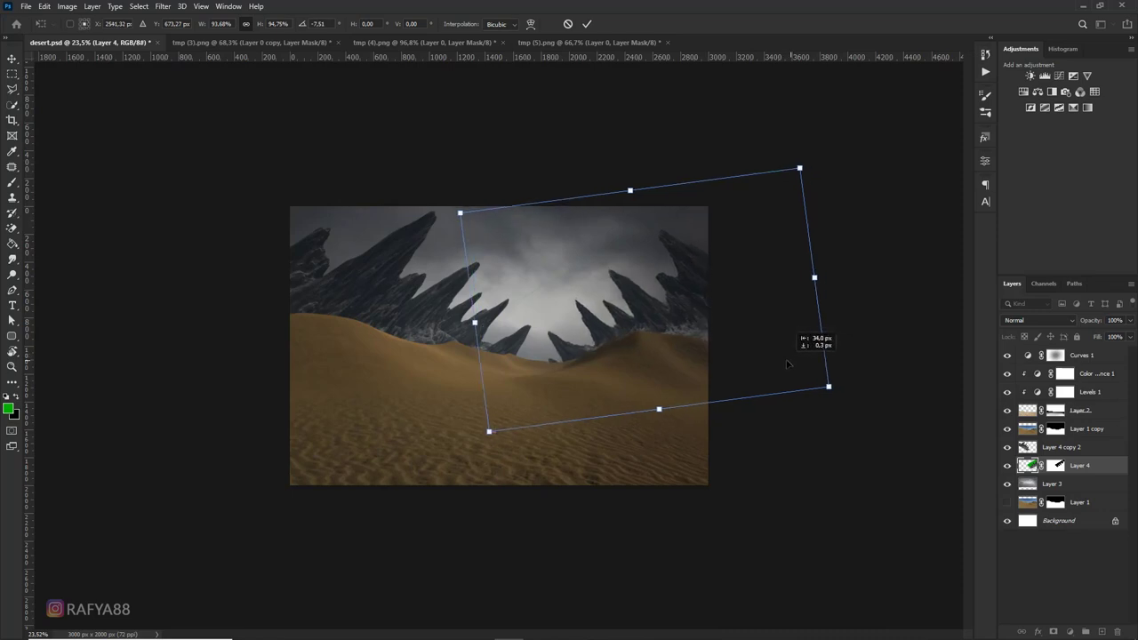
key(Return)
scroll(539, 238, up, 2)
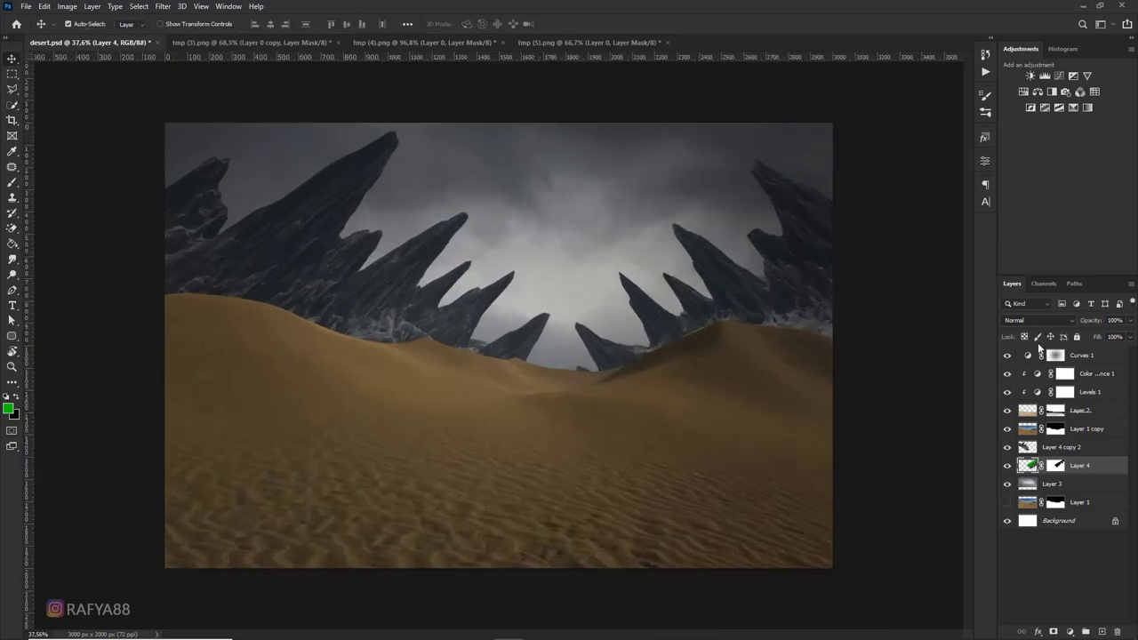
Fade the rocks to 77% opacity and clip a Levels adjustment with output 46–212
drag(1089, 326, 1074, 326)
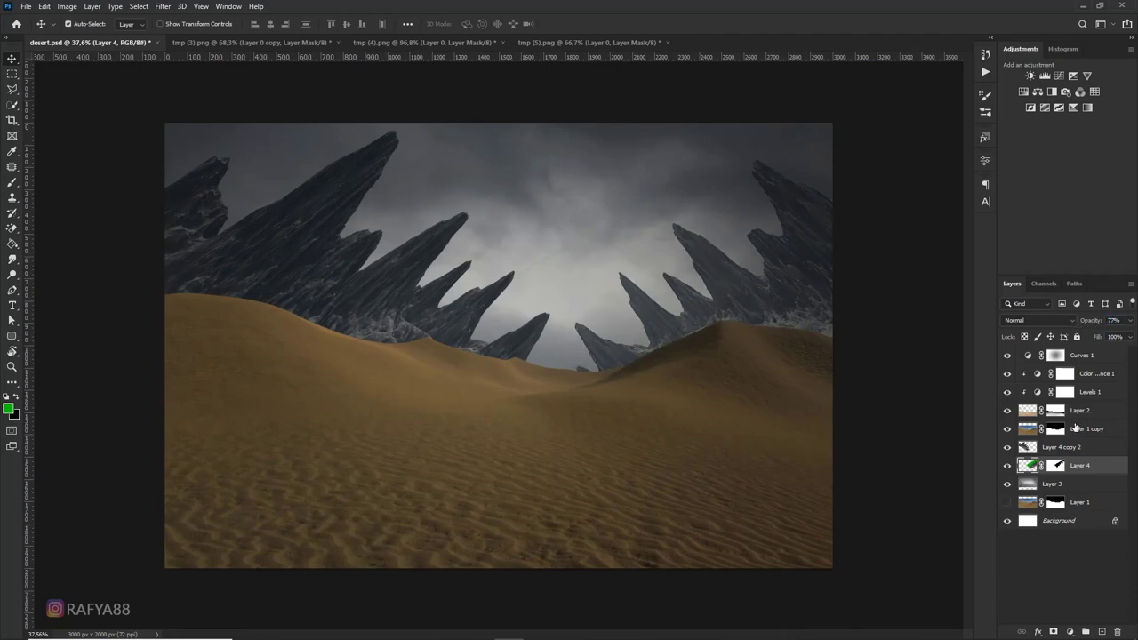
scroll(554, 379, down, 3)
scroll(554, 380, up, 3)
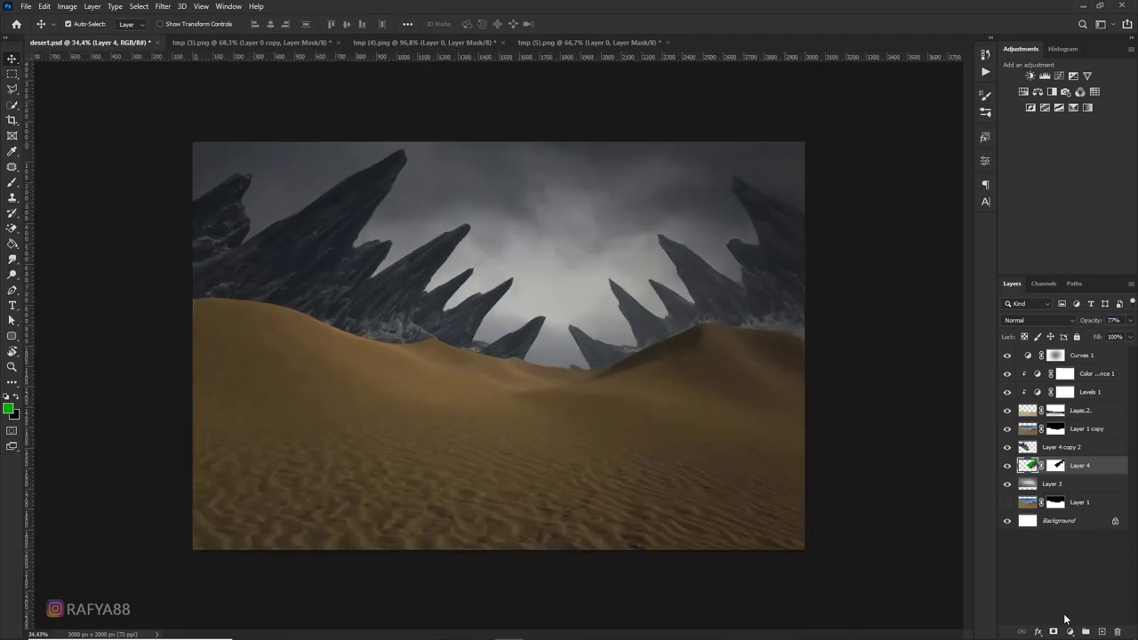
click(1069, 632)
click(1062, 466)
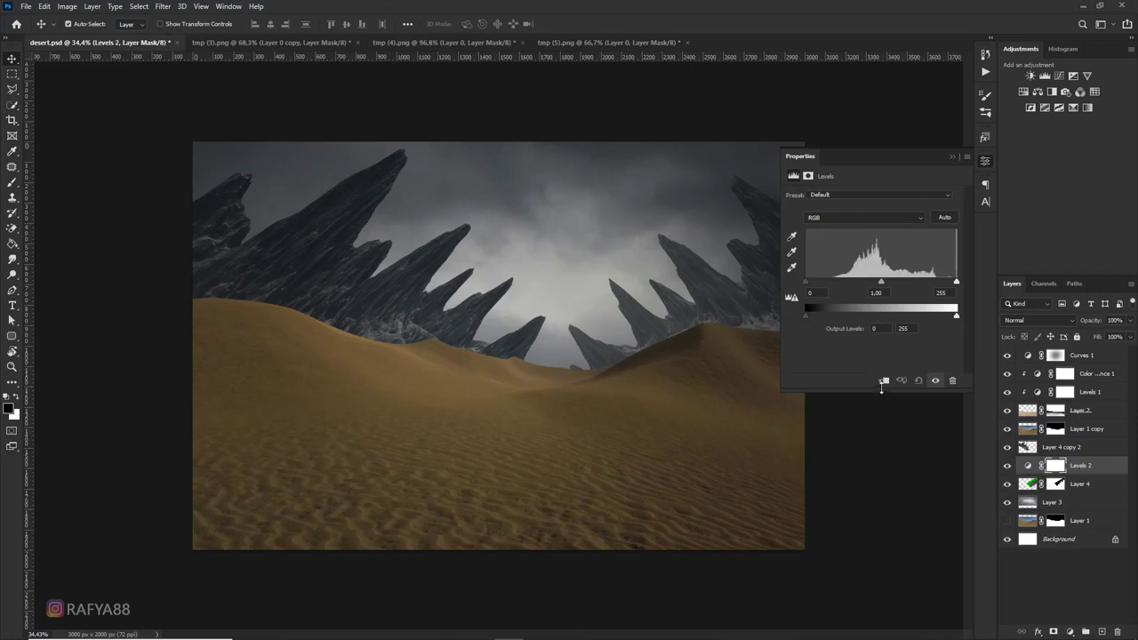
key(ctrl+alt+g)
drag(956, 317, 931, 317)
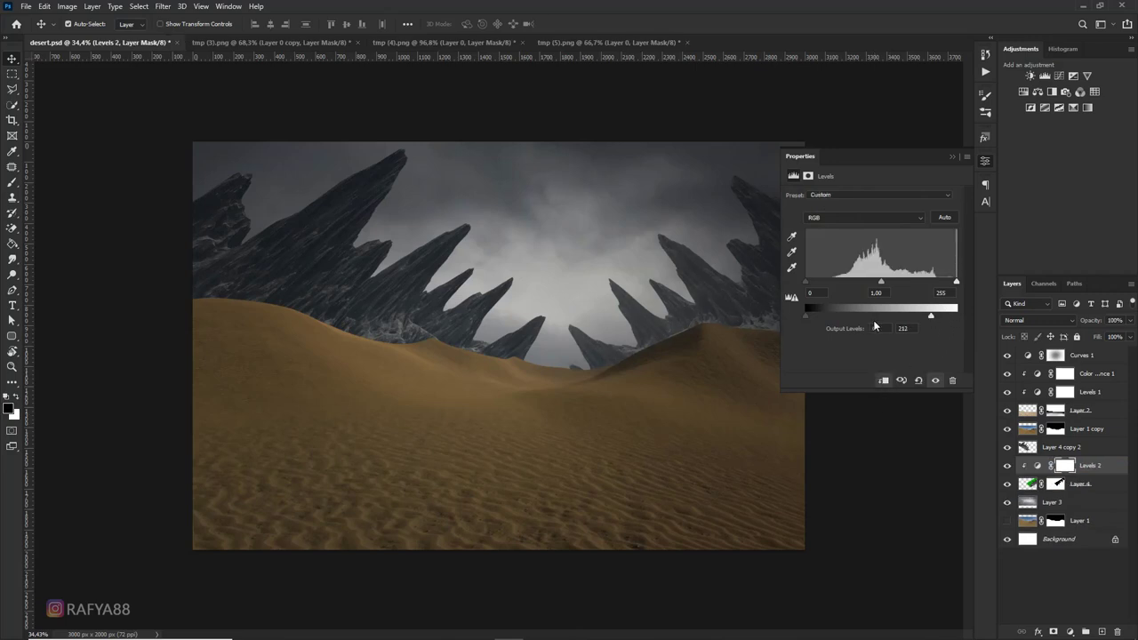
drag(808, 317, 829, 318)
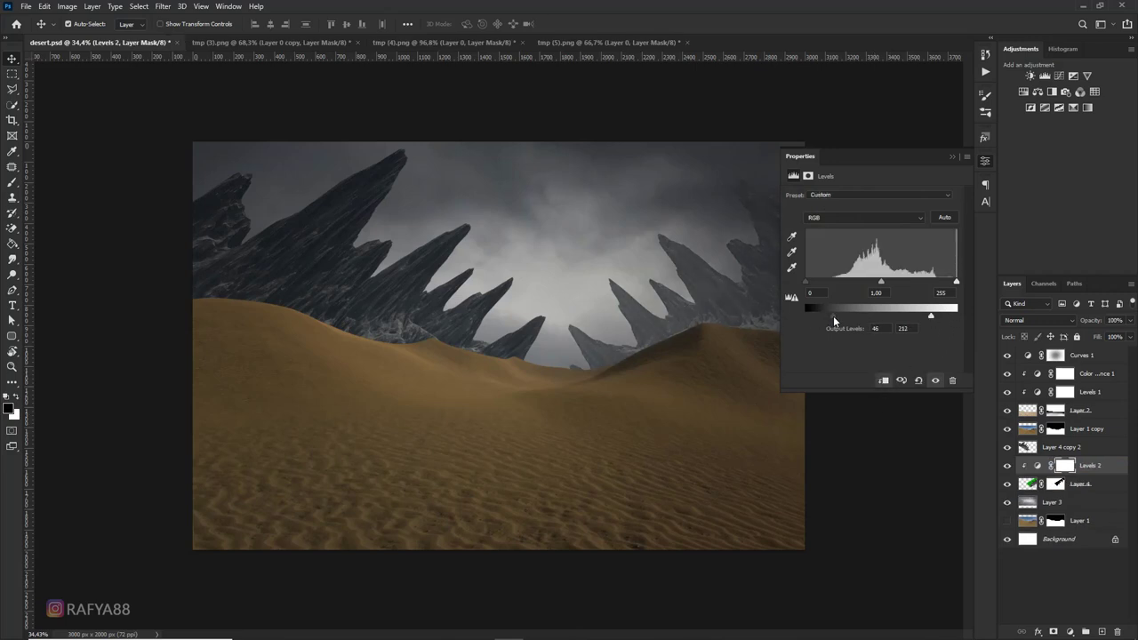
click(952, 158)
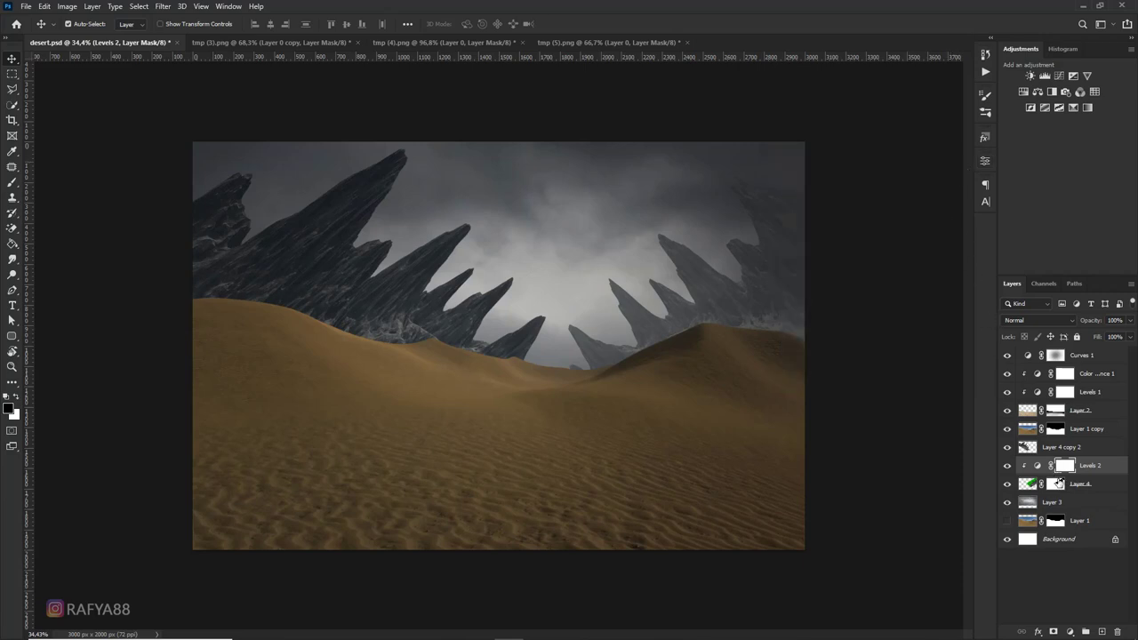
Set up a 1200 px brush and add an empty Layer 5
key(b)
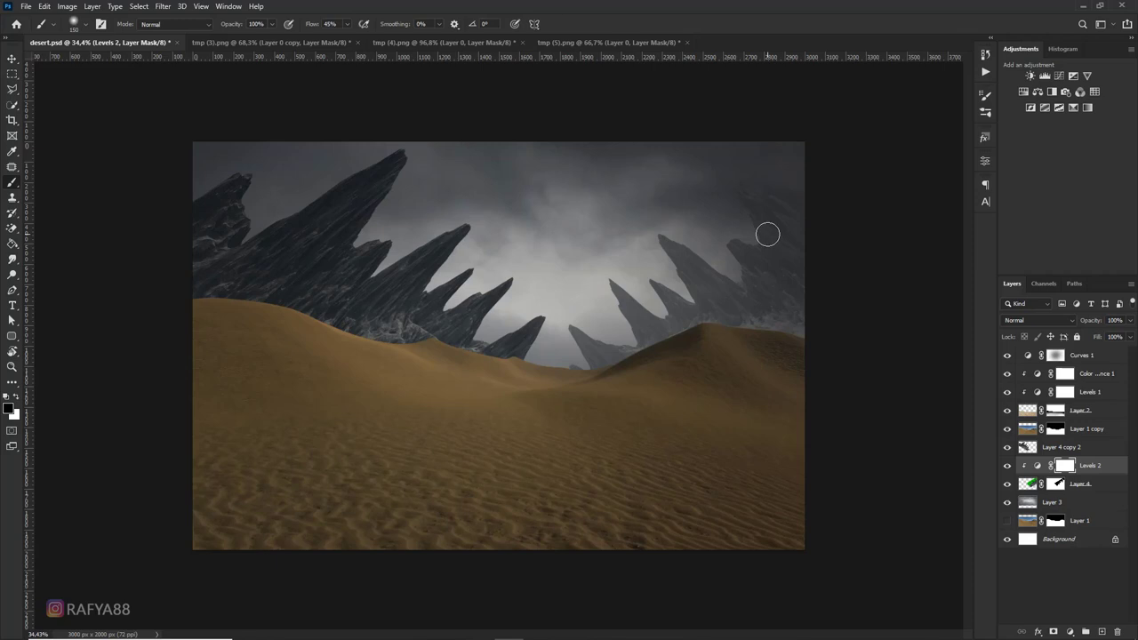
key(bracketright)
key(bracketright)
key(bracketright)
key(bracketright)
key(bracketright)
key(bracketright)
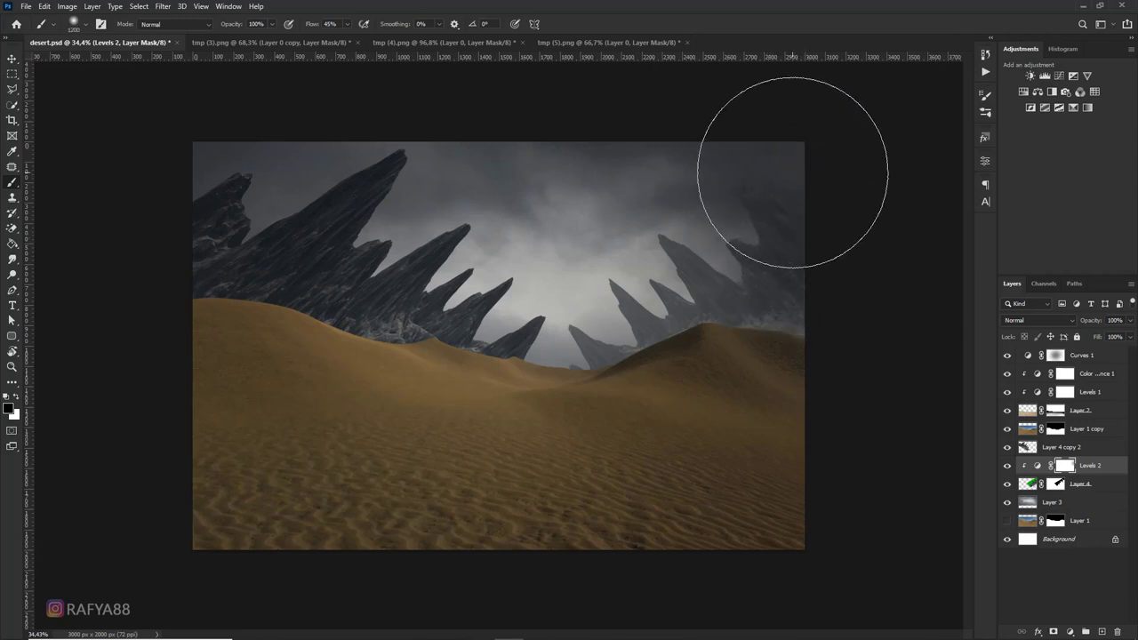
key(ctrl+z)
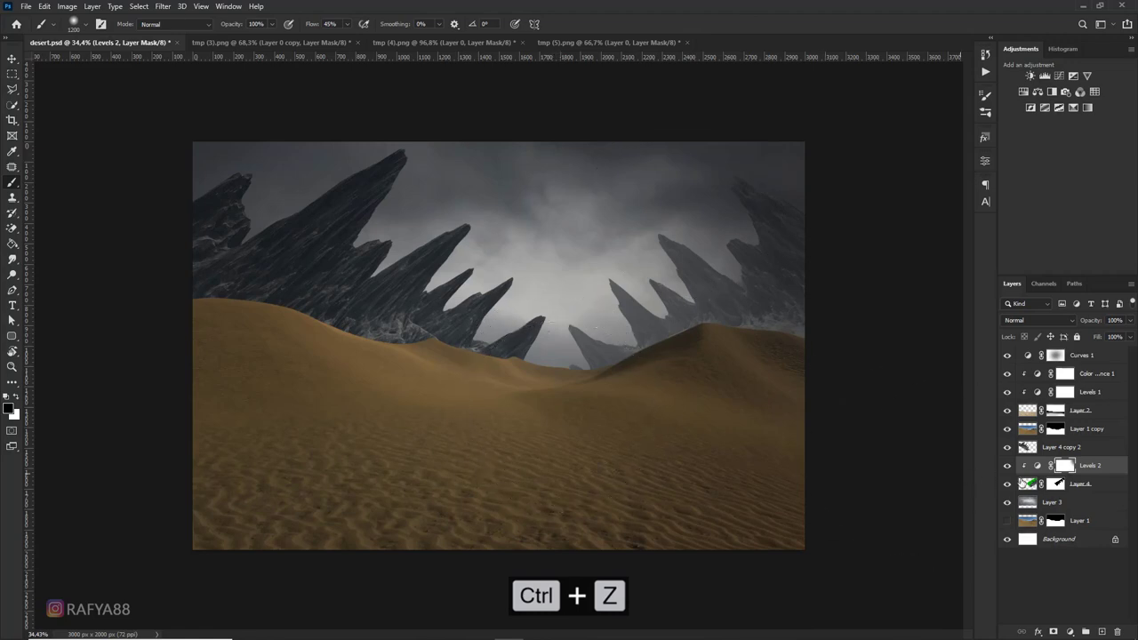
click(1101, 631)
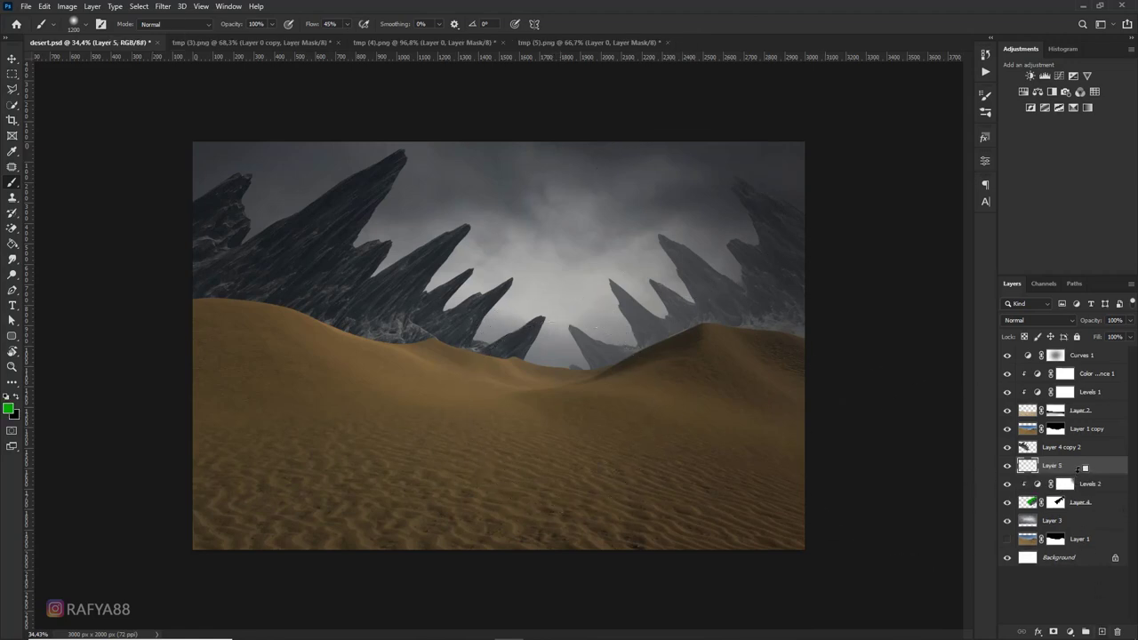
Clip Layer 5 to the layer below and sample a grey colour from the image
alt+click(1080, 467)
click(554, 371)
key(ctrl+z)
alt+click(575, 283)
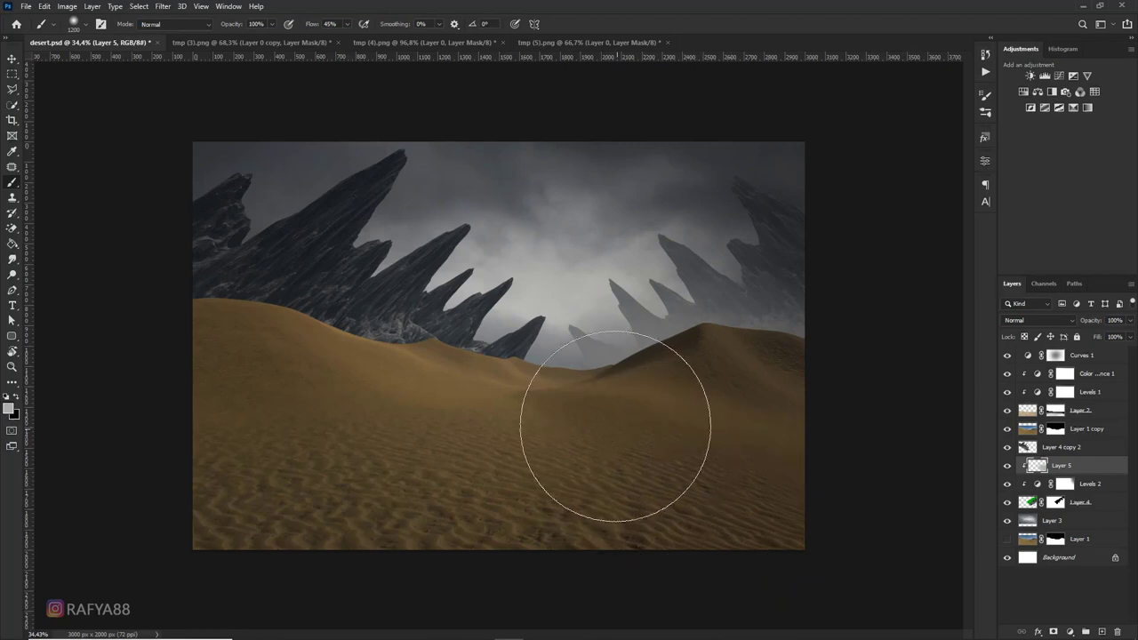
Give Layer 4 copy 2 a Levels adjustment with output black 15, then add empty Layer 6
scroll(616, 427, down, 1)
click(1081, 504)
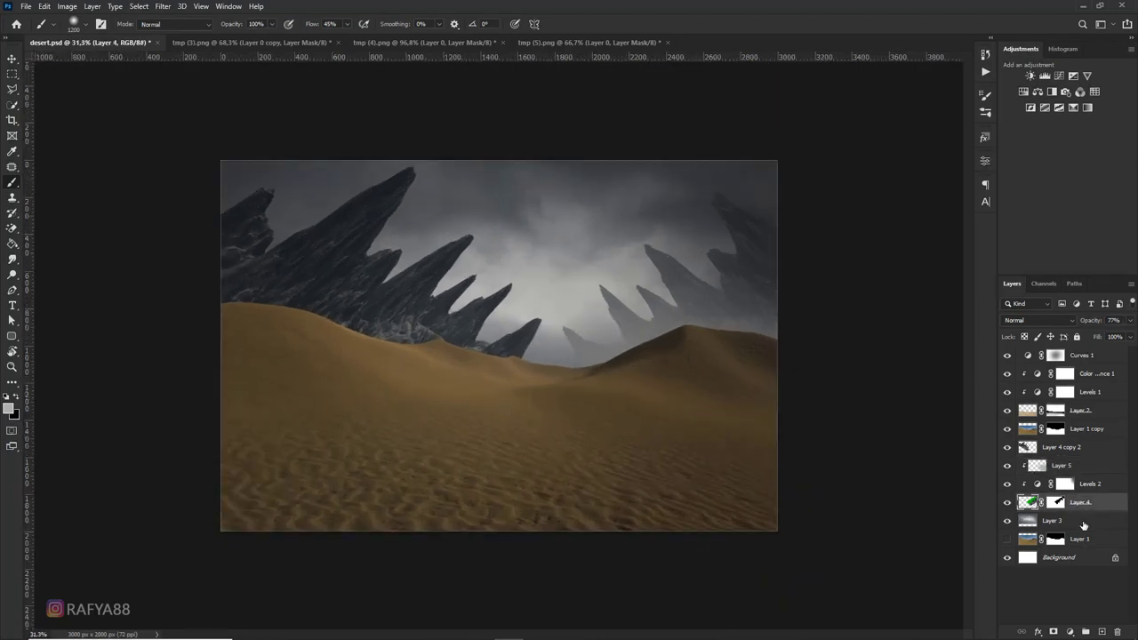
click(1084, 524)
click(1079, 450)
click(1070, 631)
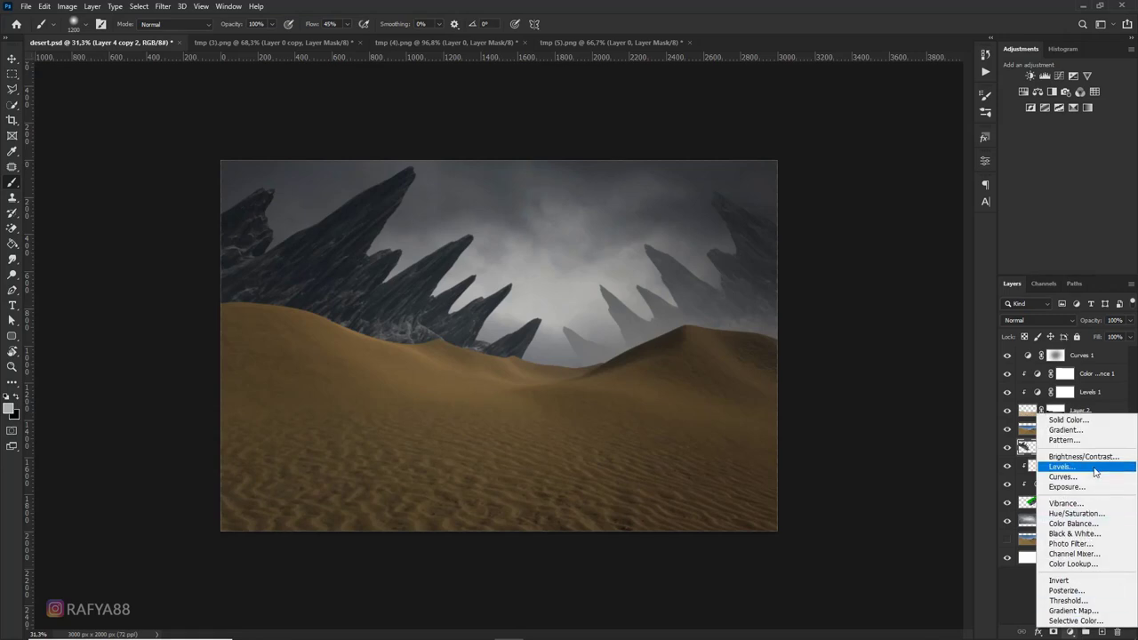
click(1061, 467)
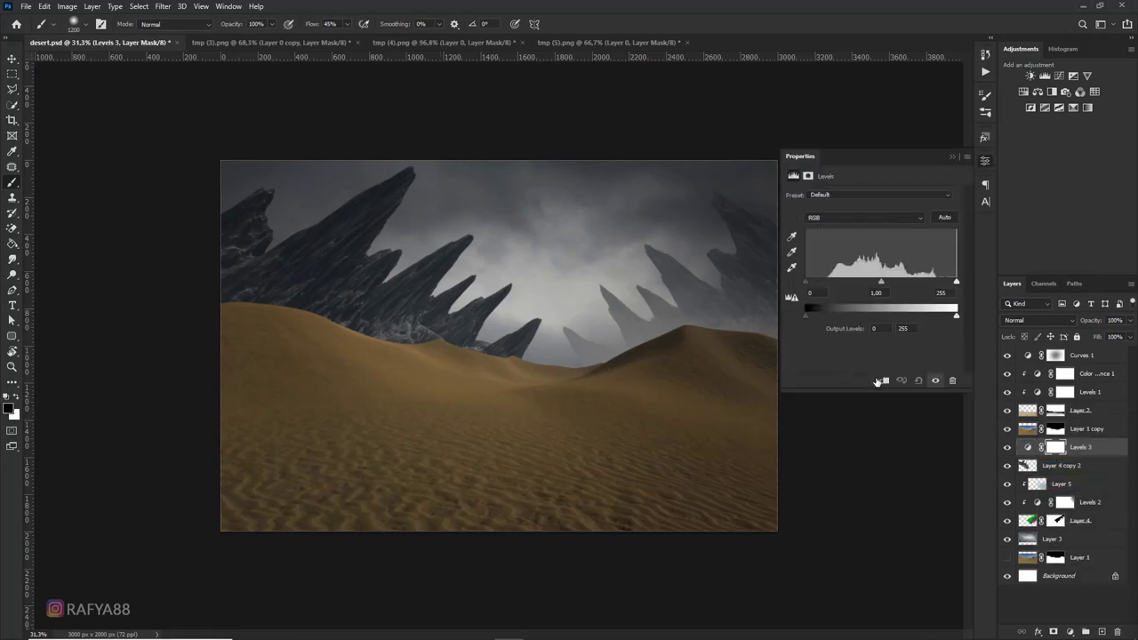
drag(807, 315, 816, 317)
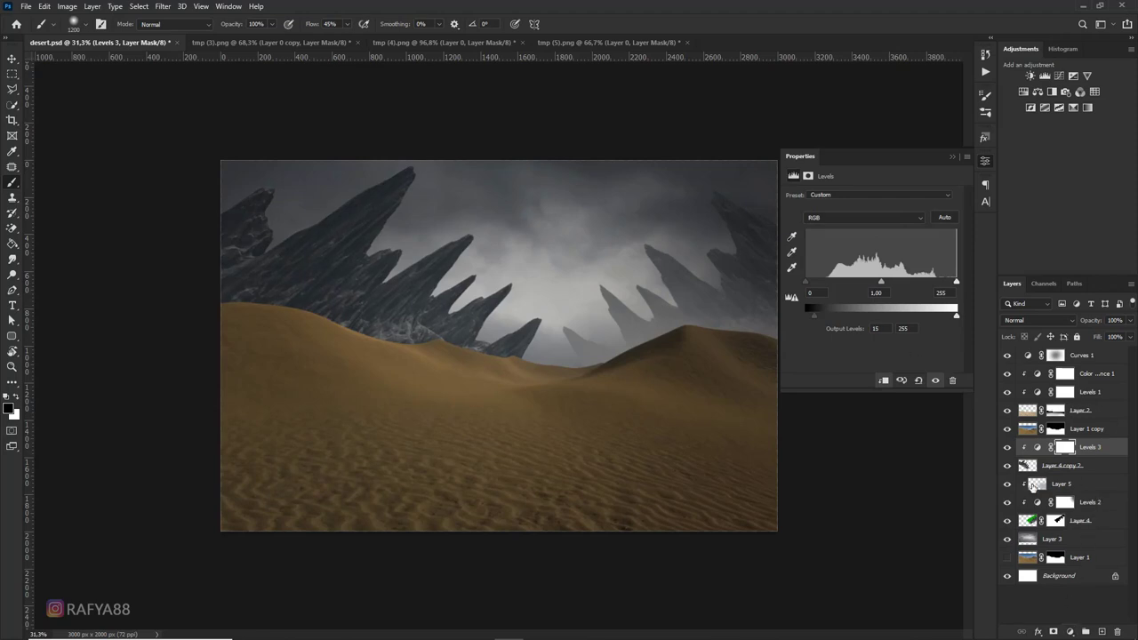
click(1101, 629)
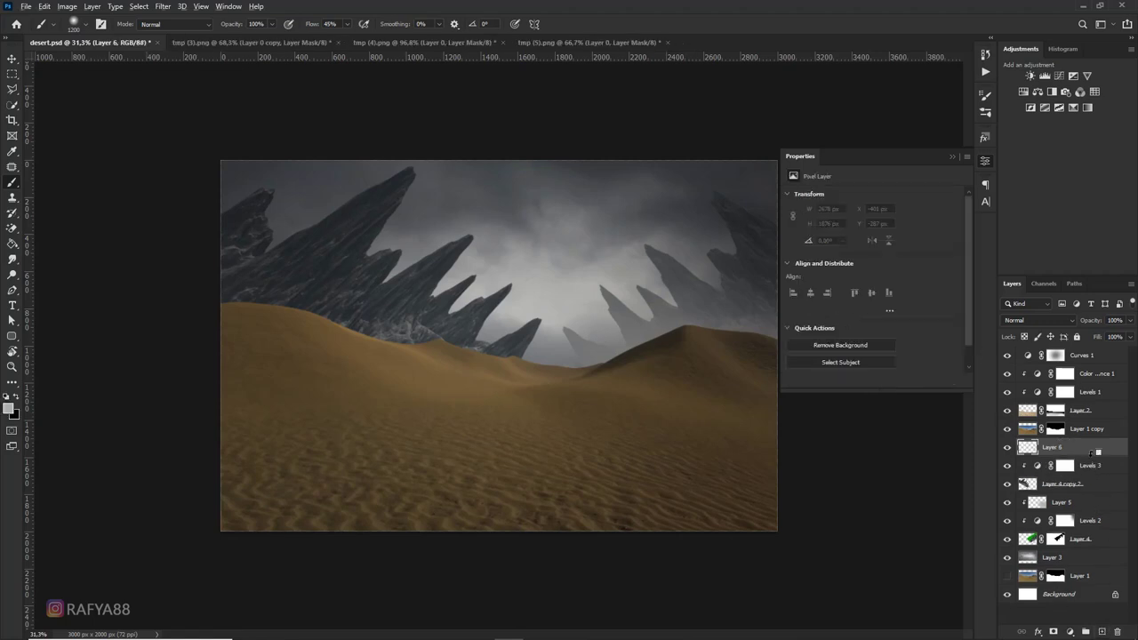
Clip Layer 6 and brush pale haze over the left and right dune crests, keeping the centre sky clear
alt+click(1097, 453)
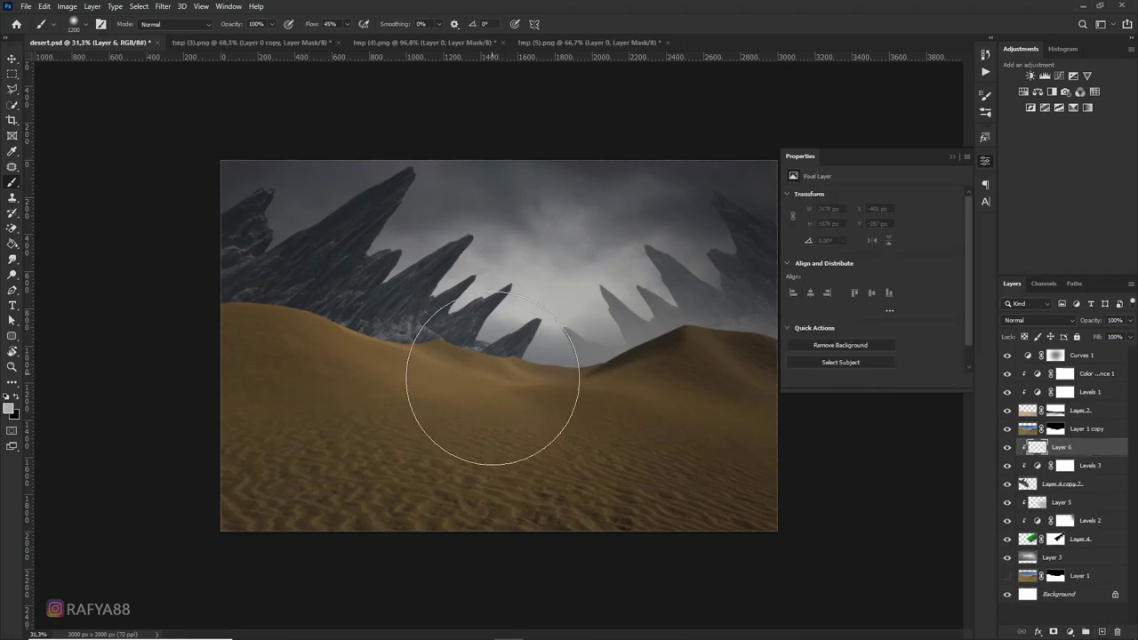
mouse_move(492, 378)
mouse_down()
mouse_move(419, 406)
mouse_move(488, 419)
mouse_up()
key(ctrl+z)
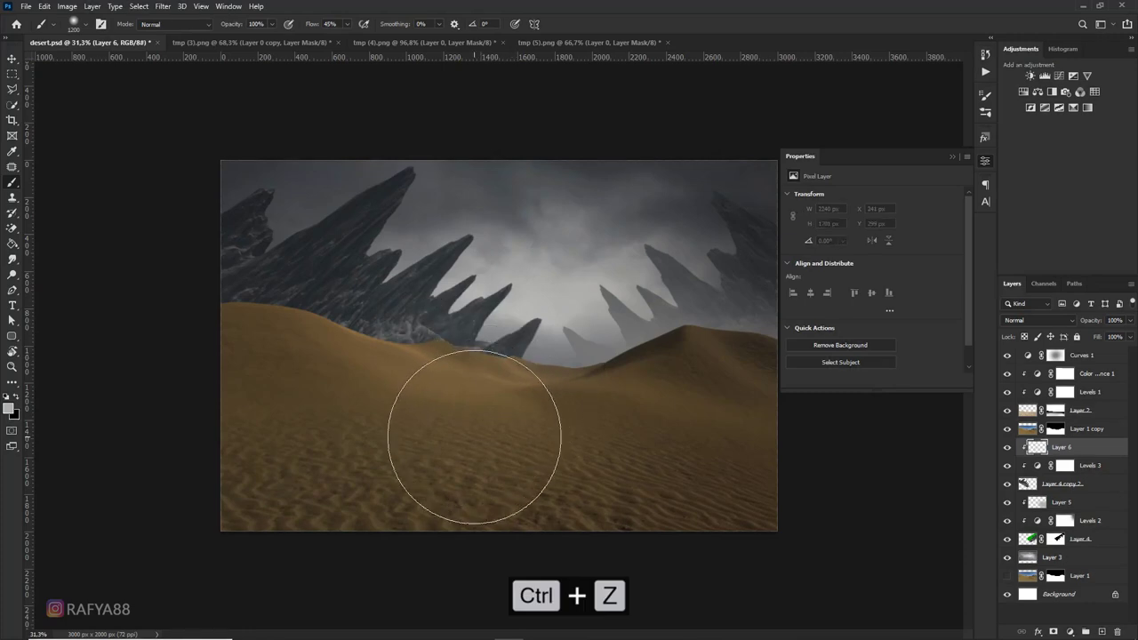
drag(537, 449, 485, 468)
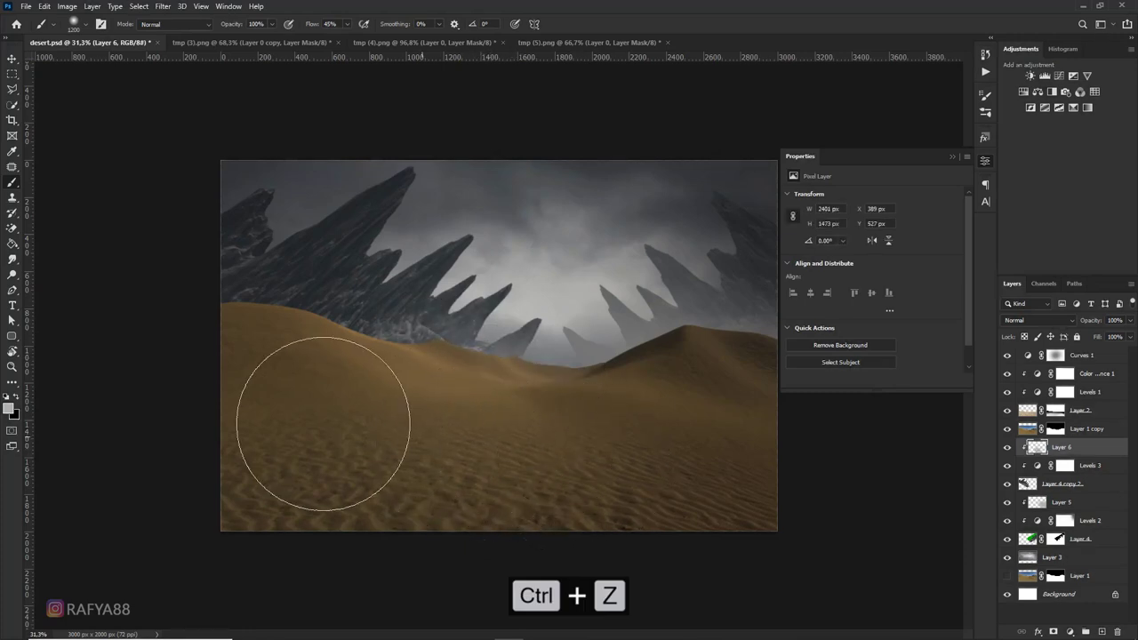
drag(322, 424, 240, 445)
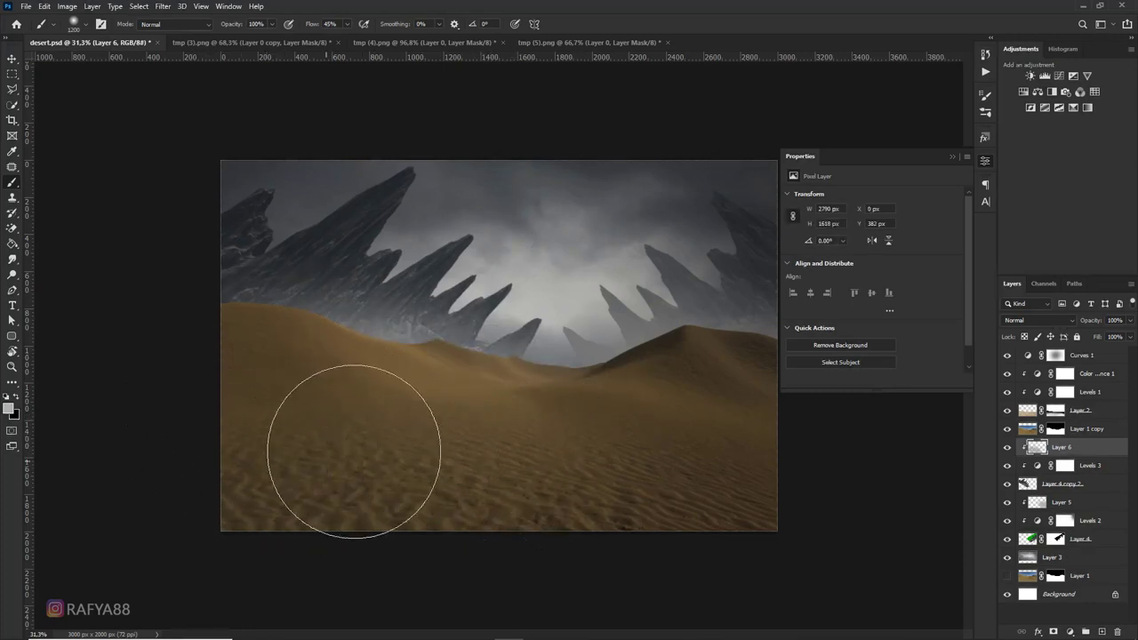
drag(584, 436, 625, 395)
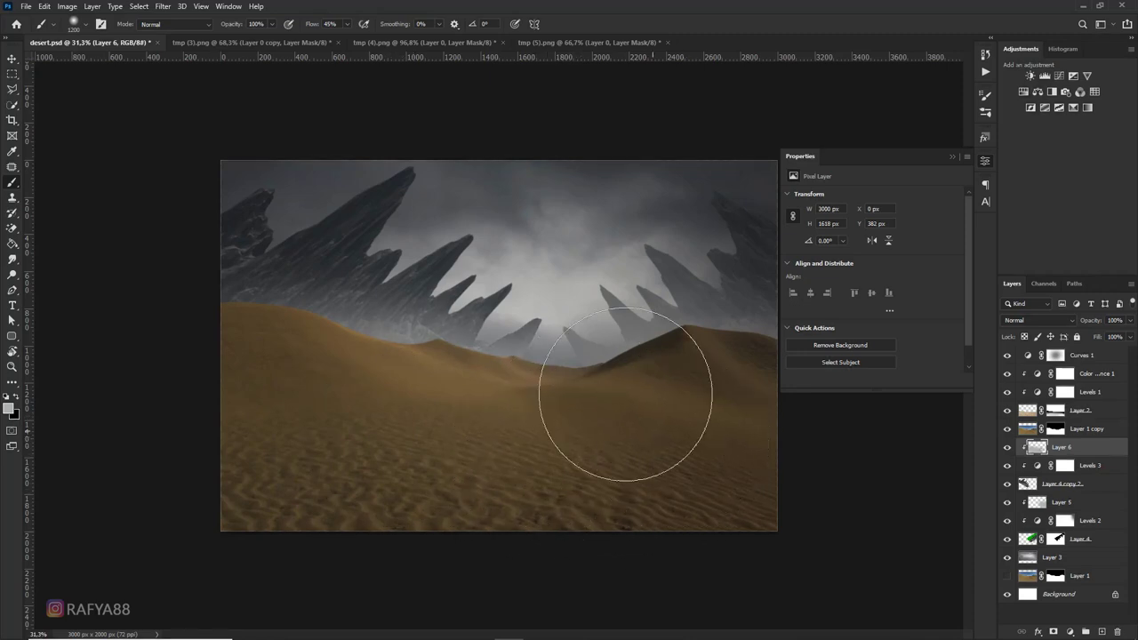
mouse_move(521, 254)
mouse_down()
mouse_move(602, 259)
mouse_move(470, 216)
mouse_move(558, 259)
mouse_up()
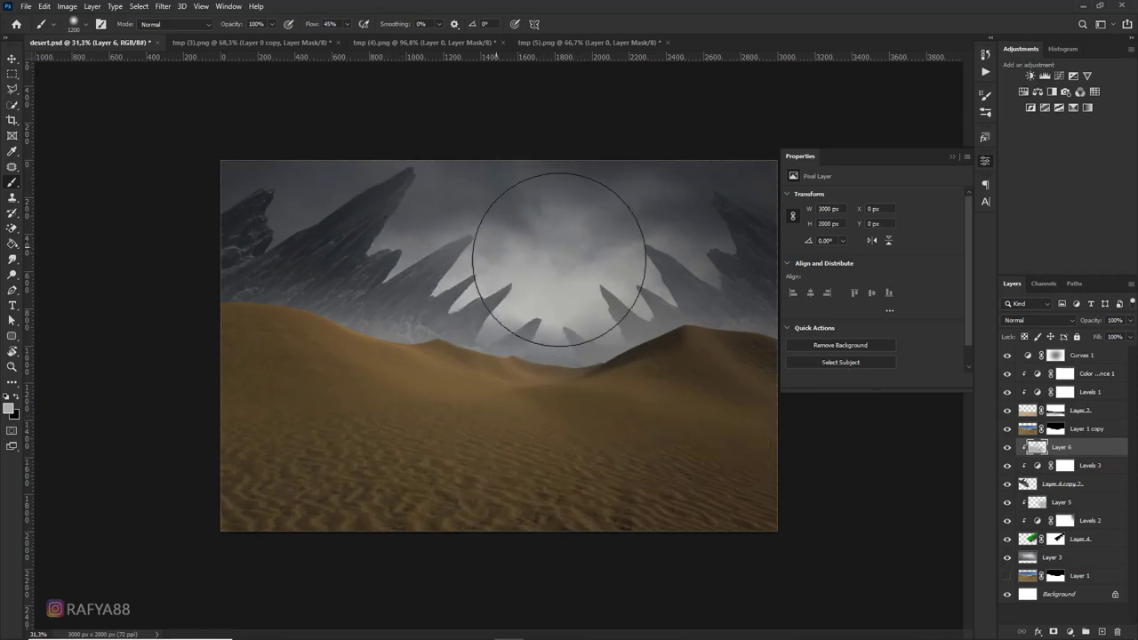
key(ctrl+z)
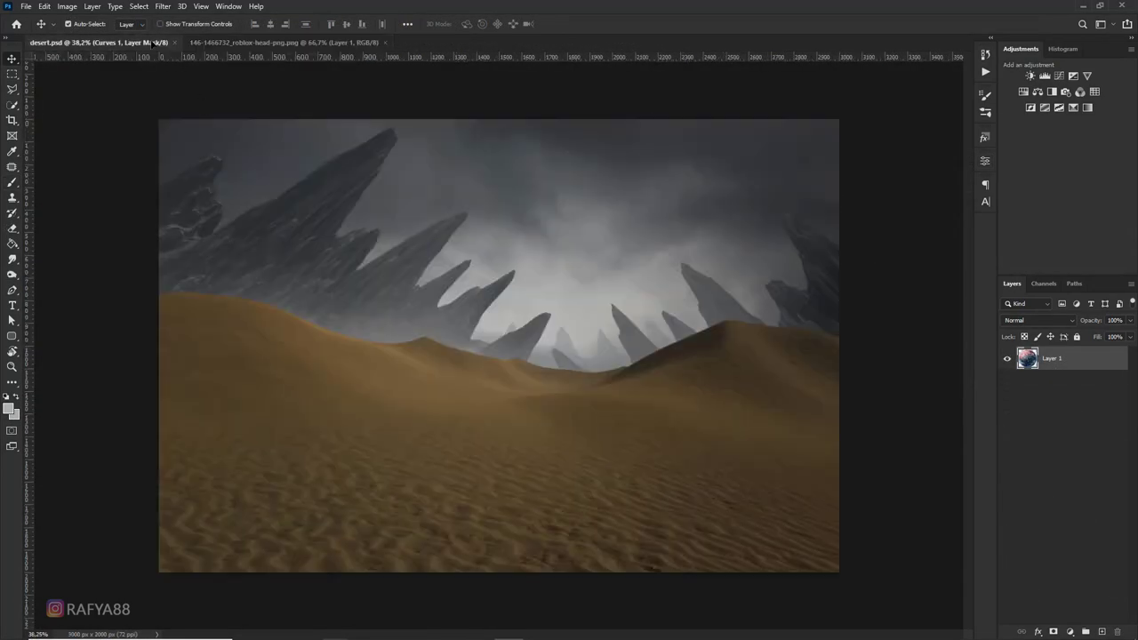
Drop the planet into desert.psd as Layer 8 beneath the rock group and shrink it
drag(533, 281, 534, 282)
mouse_move(1080, 359)
mouse_down()
mouse_move(1072, 492)
mouse_move(1060, 492)
mouse_up()
key(ctrl+t)
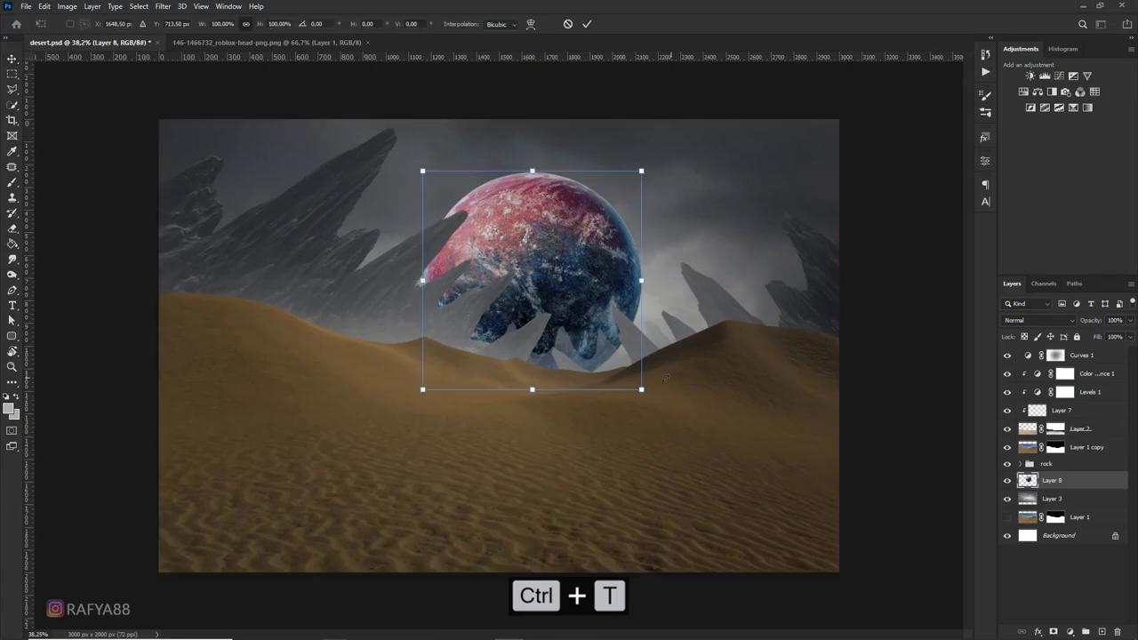
mouse_move(642, 390)
mouse_down()
mouse_move(622, 368)
mouse_move(676, 299)
mouse_up()
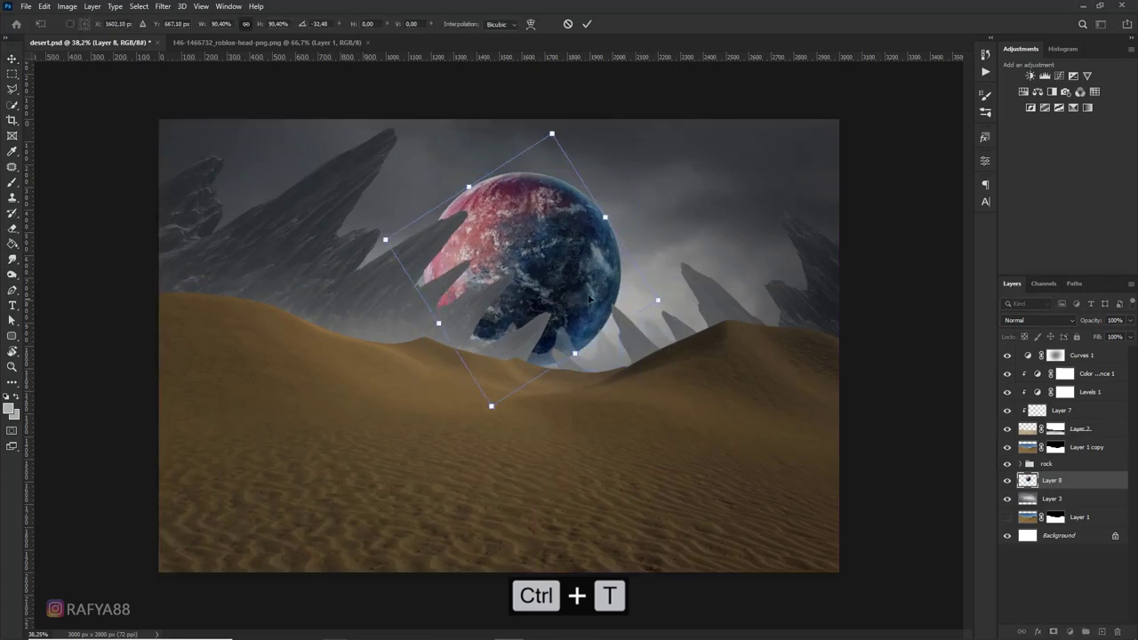
Nudge the planet up-right at 90.4% with a gentler tilt, then give Layer 8 a blank mask
mouse_move(569, 306)
mouse_down()
mouse_move(656, 276)
mouse_move(634, 296)
mouse_up()
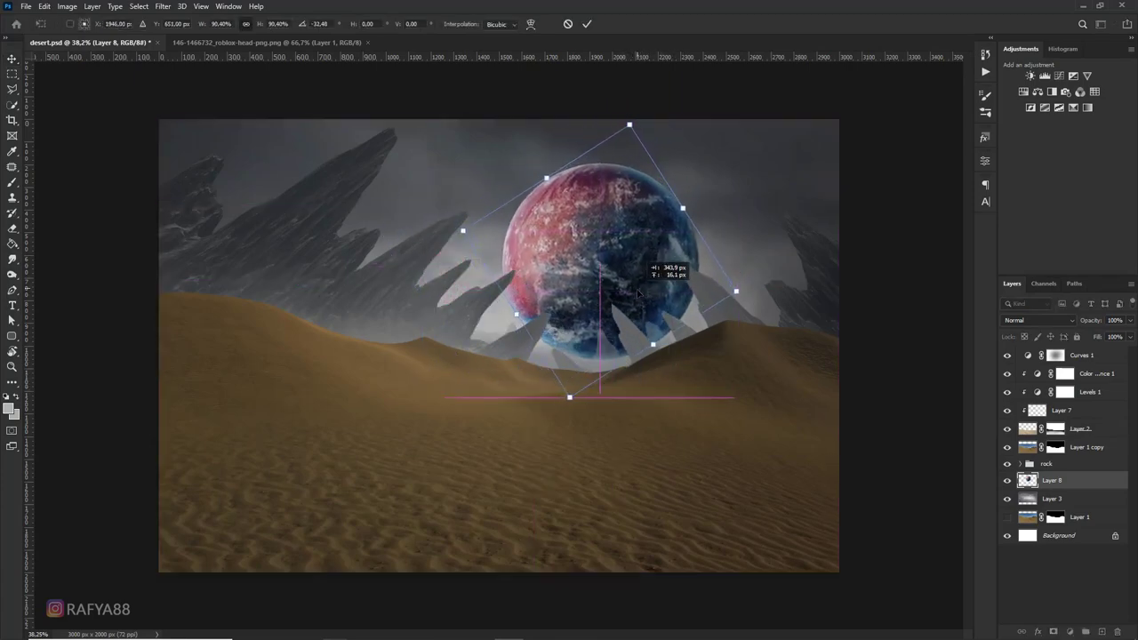
drag(707, 218, 716, 239)
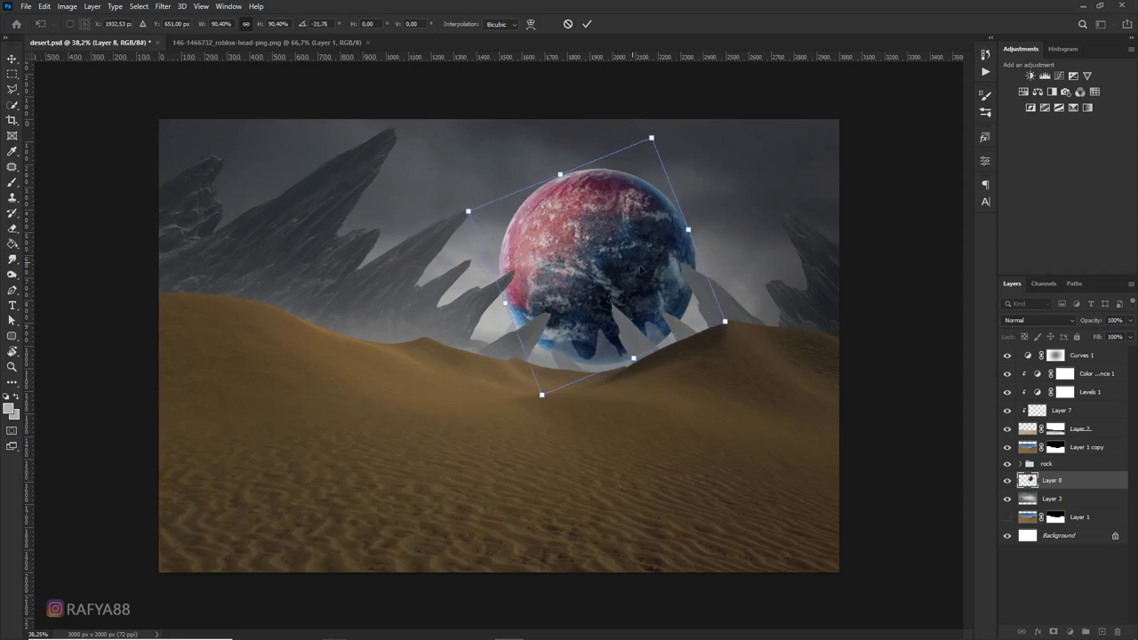
drag(630, 265, 642, 270)
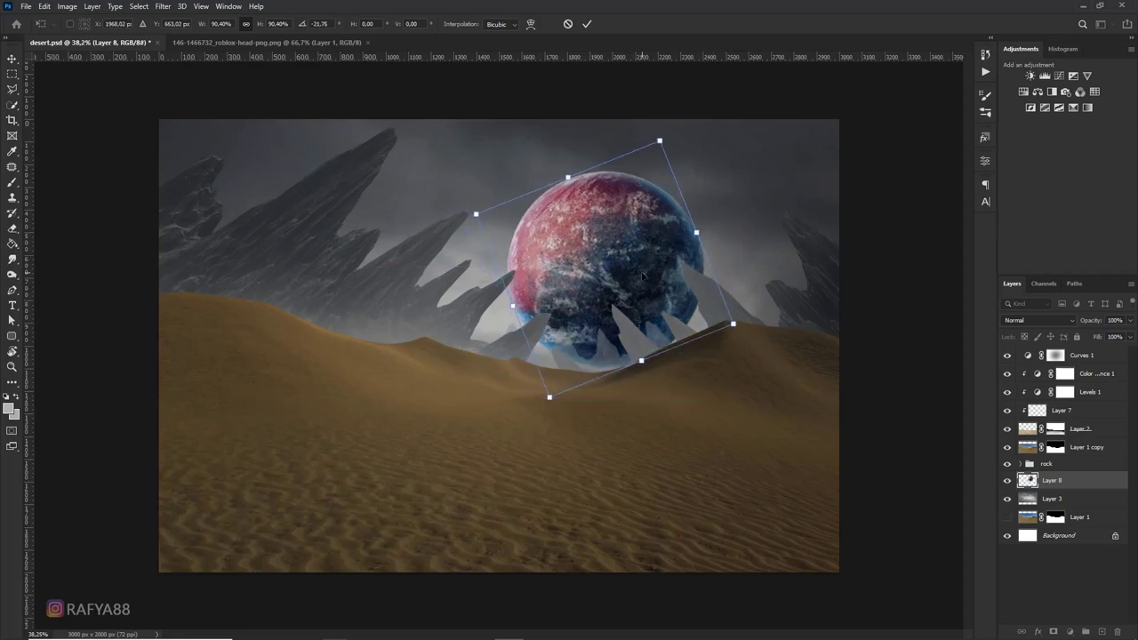
key(Return)
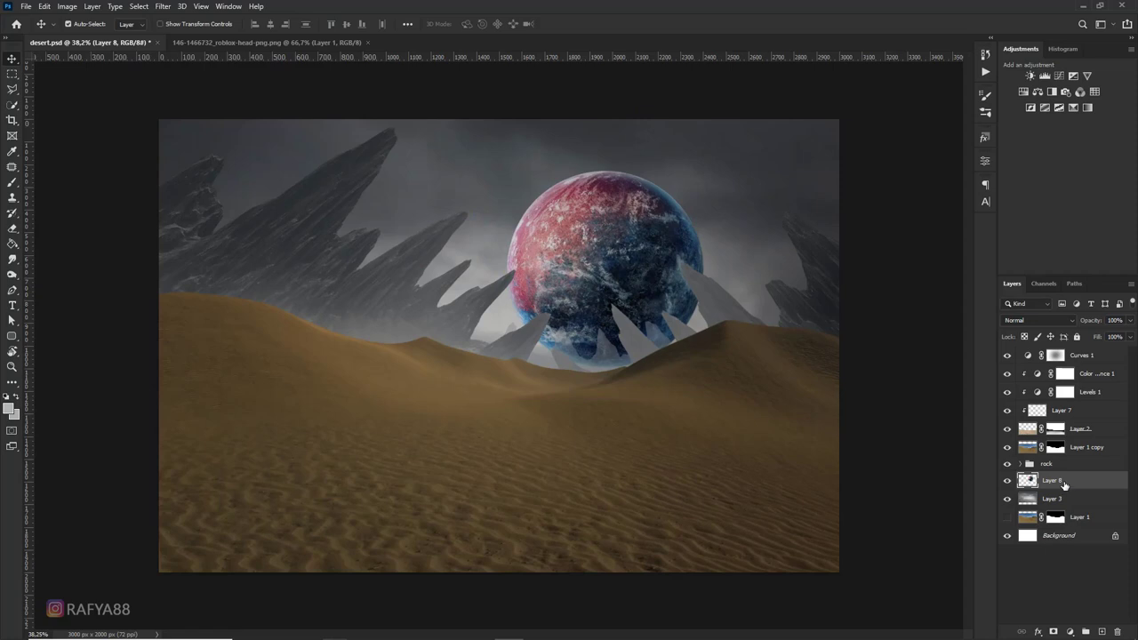
click(1054, 632)
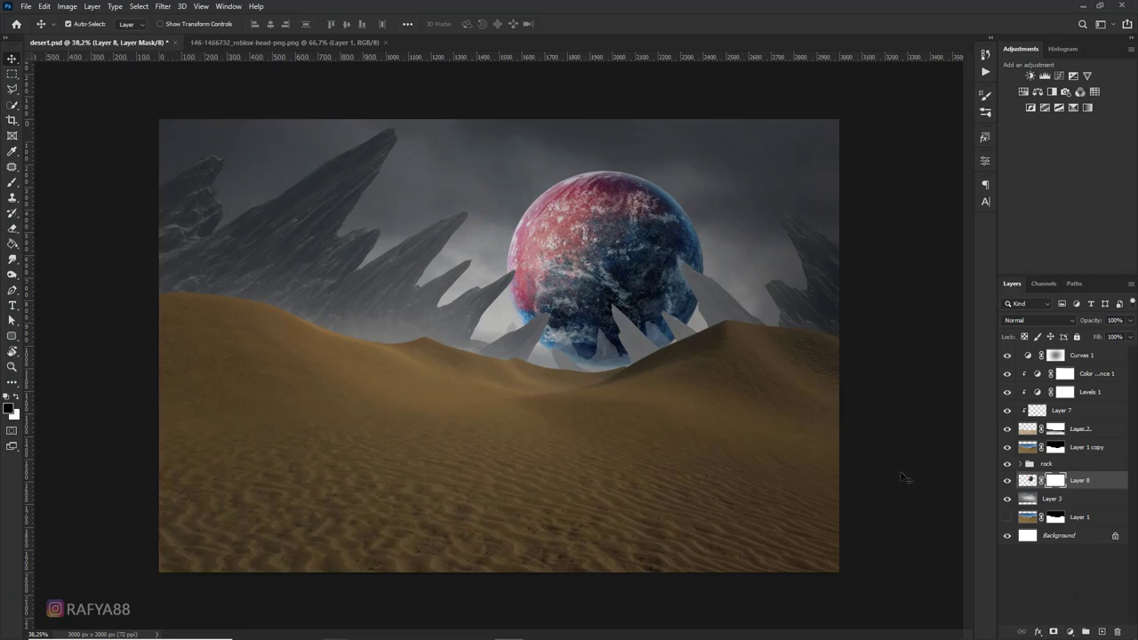
Drag Gradient Tool fades on Layer 8's mask from the dunes up into the planet's lower half
click(14, 244)
right_click(14, 243)
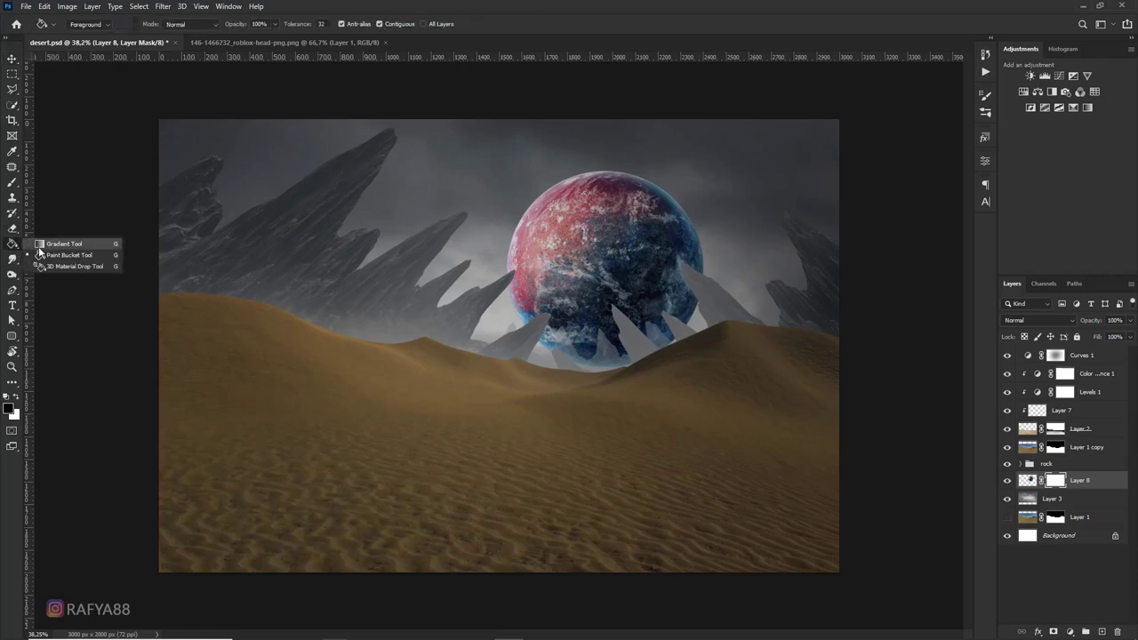
click(62, 246)
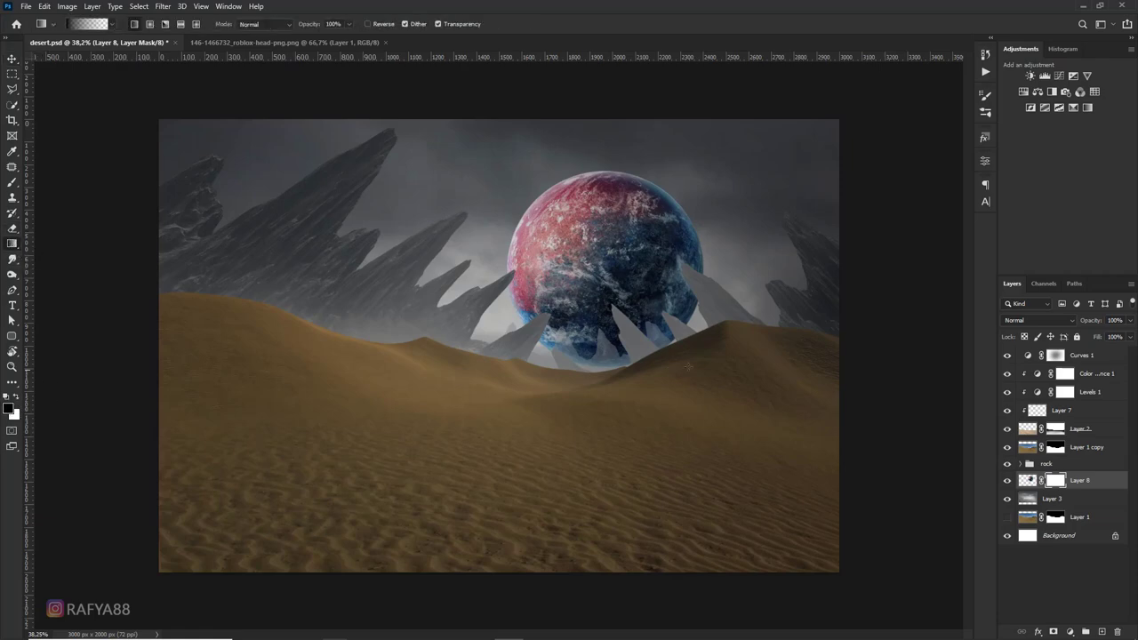
drag(677, 391, 600, 246)
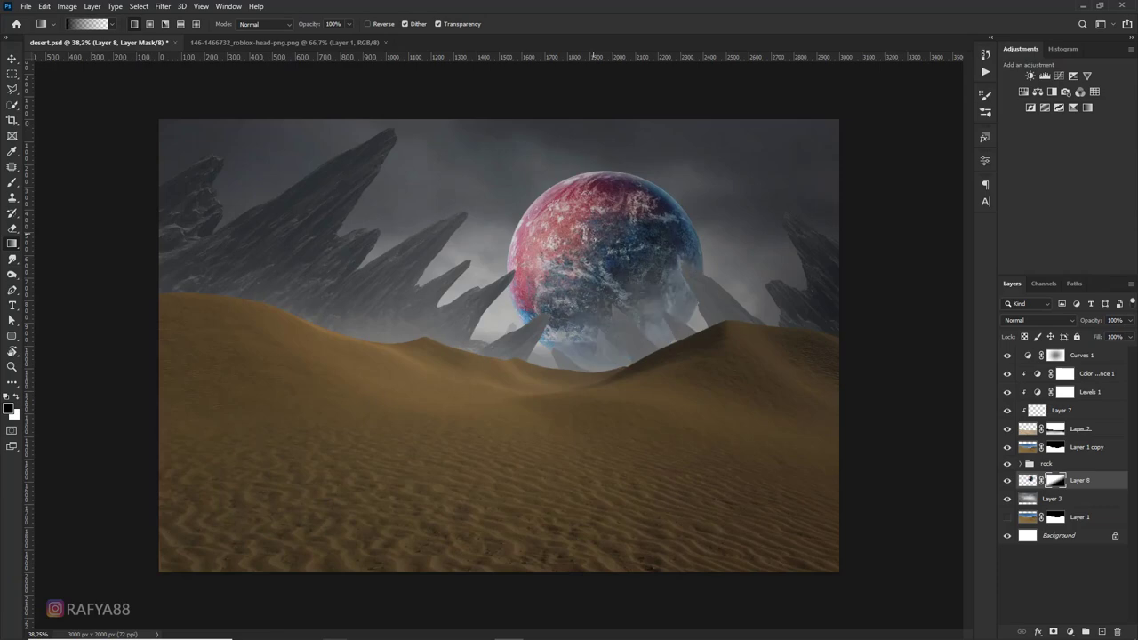
drag(679, 405, 605, 257)
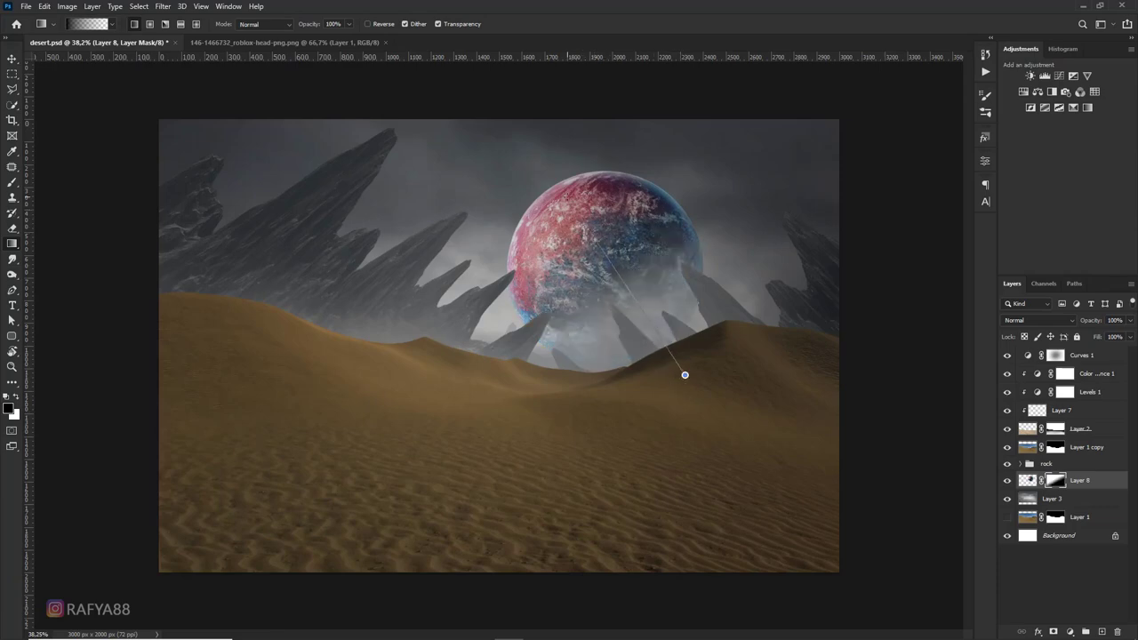
drag(681, 373, 611, 261)
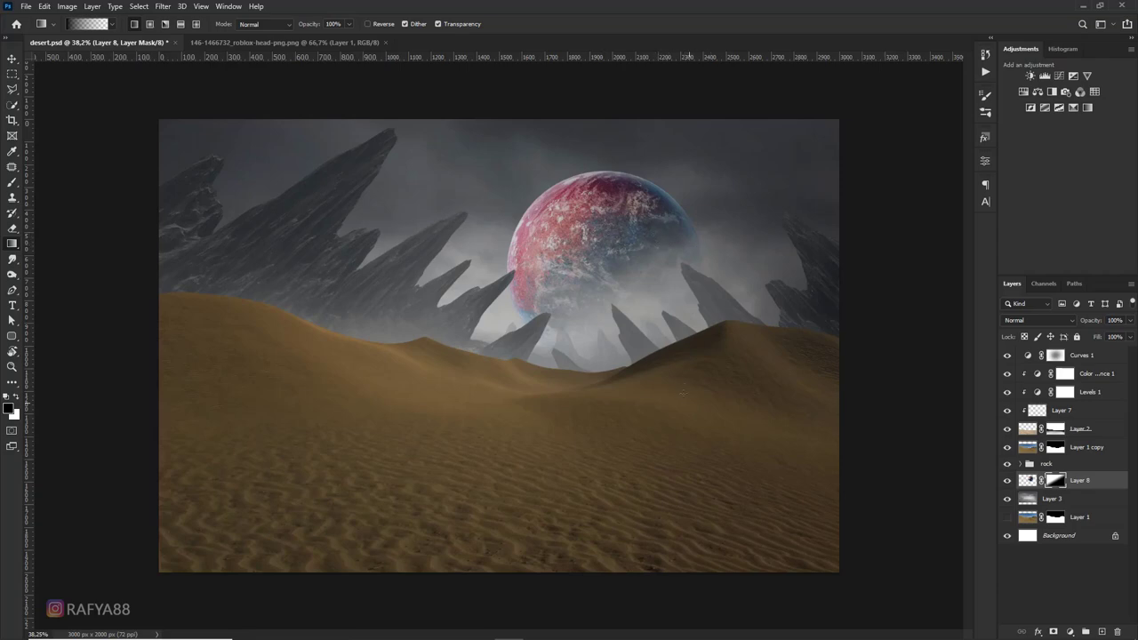
drag(684, 392, 626, 294)
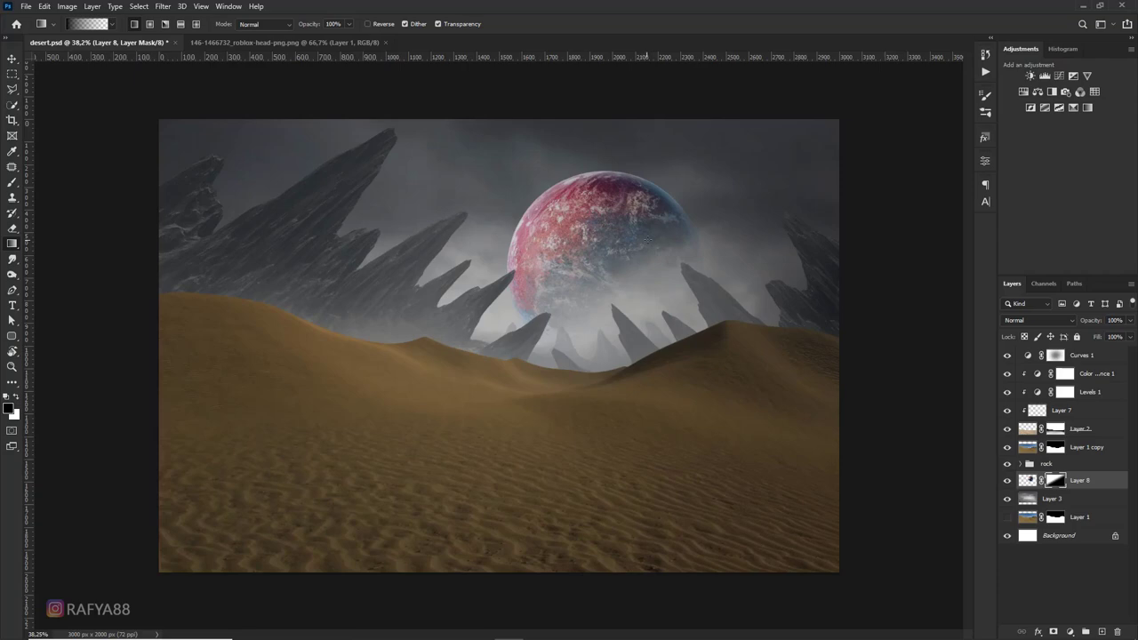
Add a Hue/Saturation adjustment layer clipped to the planet's Layer 8
key(ctrl+2)
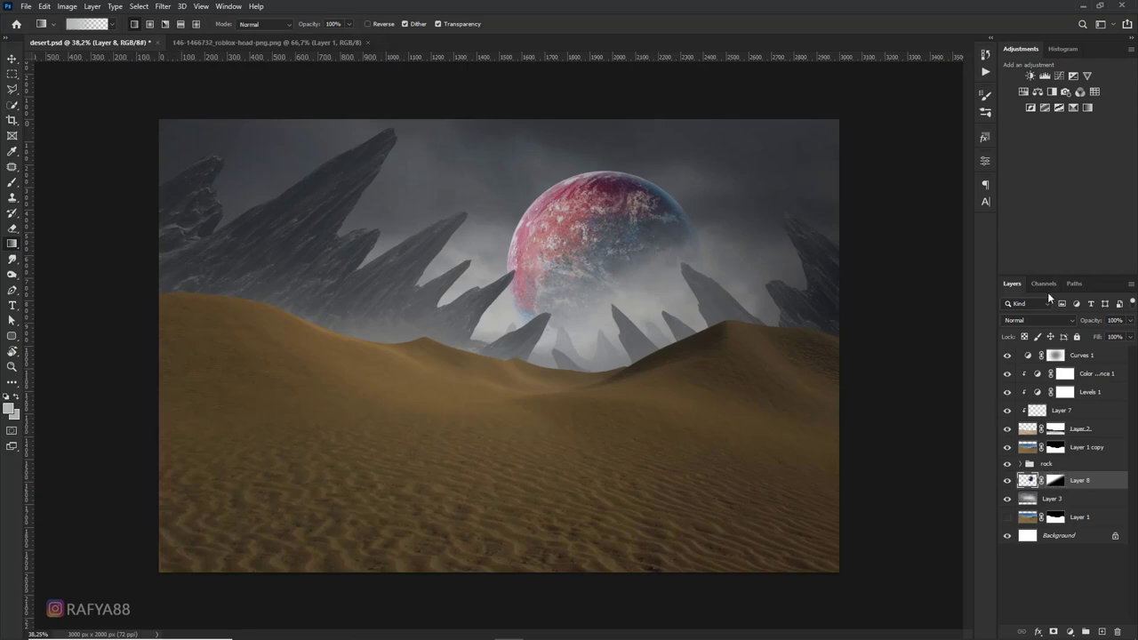
click(1070, 631)
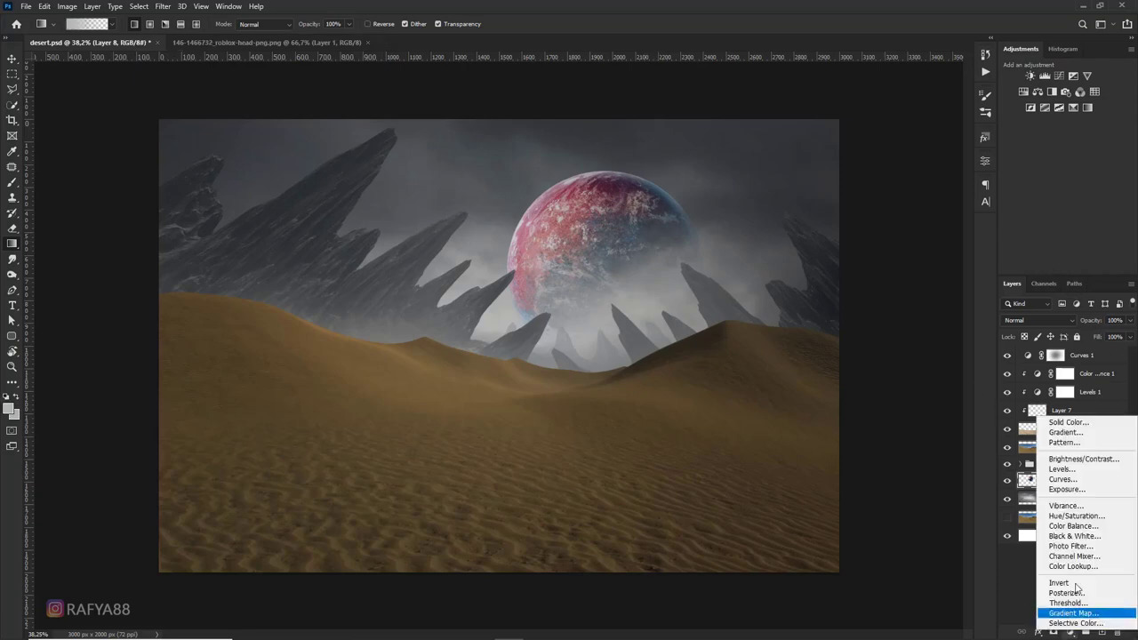
click(1072, 507)
click(886, 381)
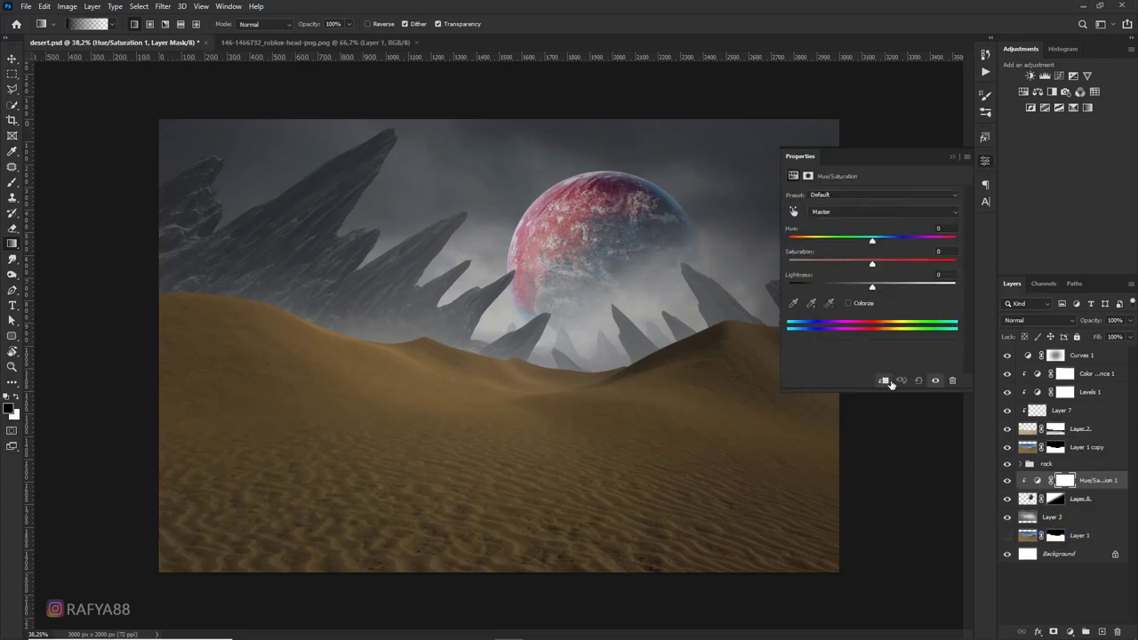
Colorize the planet at hue 218, saturation 12 for a pale blue-grey tint
drag(871, 265, 830, 266)
mouse_move(871, 240)
mouse_down()
mouse_move(956, 238)
mouse_move(924, 239)
mouse_up()
click(859, 304)
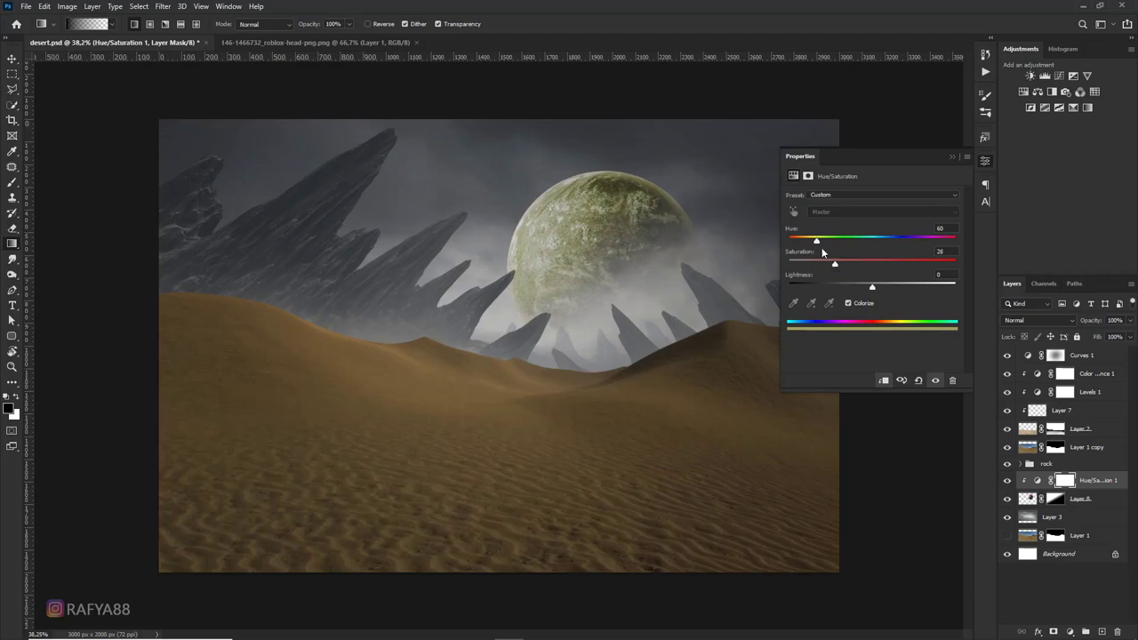
mouse_move(816, 244)
mouse_down()
mouse_move(791, 242)
mouse_move(890, 239)
mouse_up()
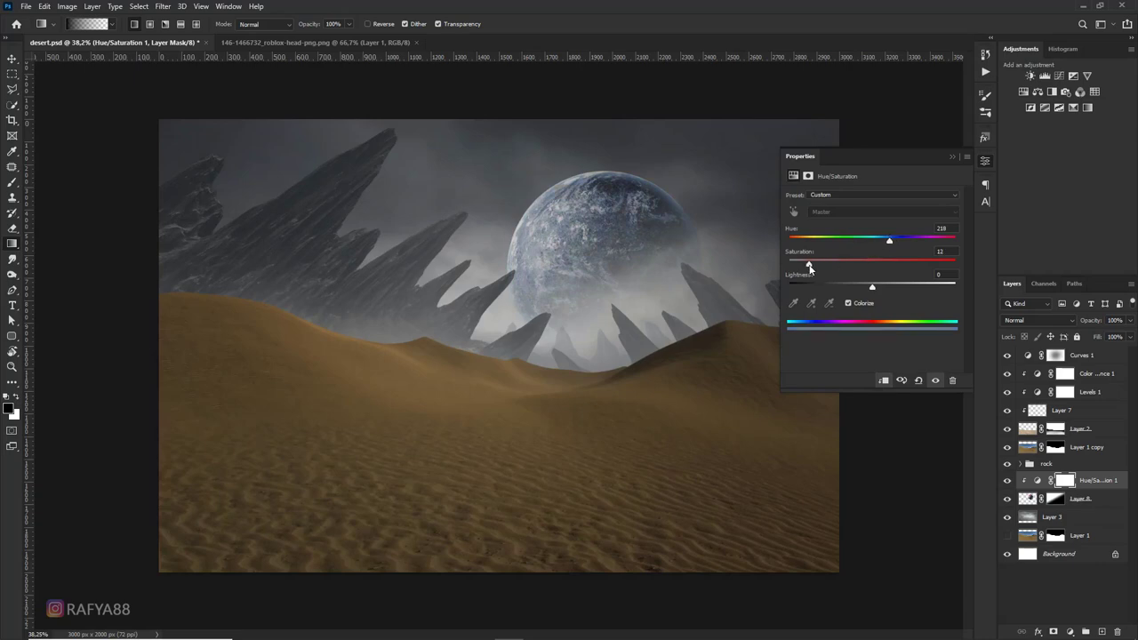
click(952, 158)
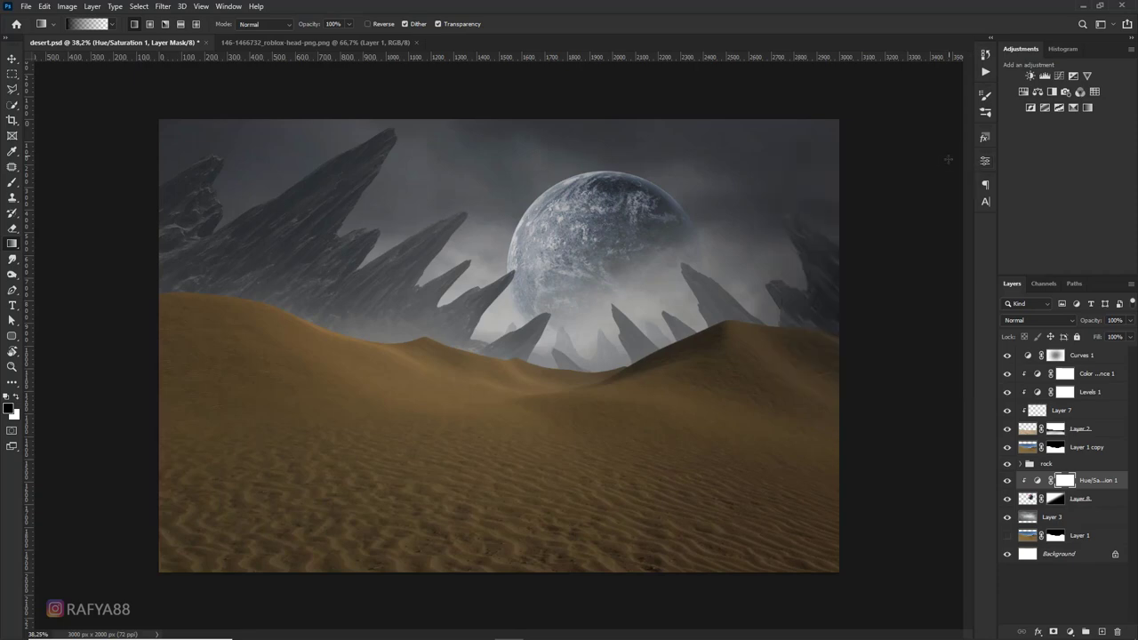
scroll(499, 346, down, 2)
scroll(499, 346, down, 2)
scroll(499, 346, up, 2)
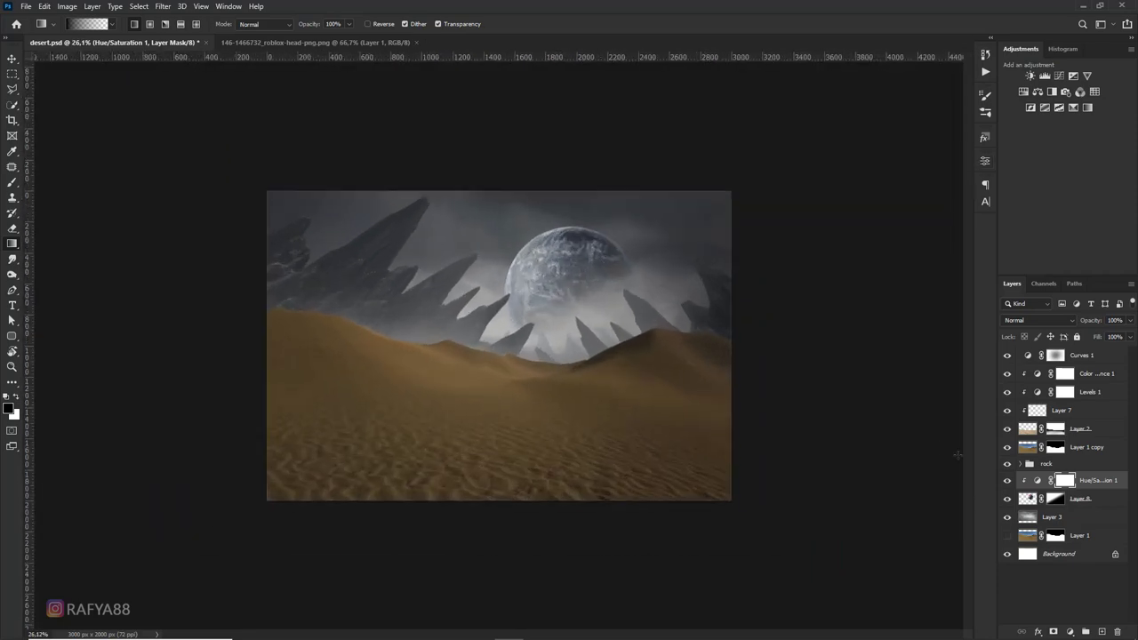
Rescale Layer 8's planet to about 97%, tilt it slightly, and centre it above the spires
click(1087, 500)
key(ctrl+t)
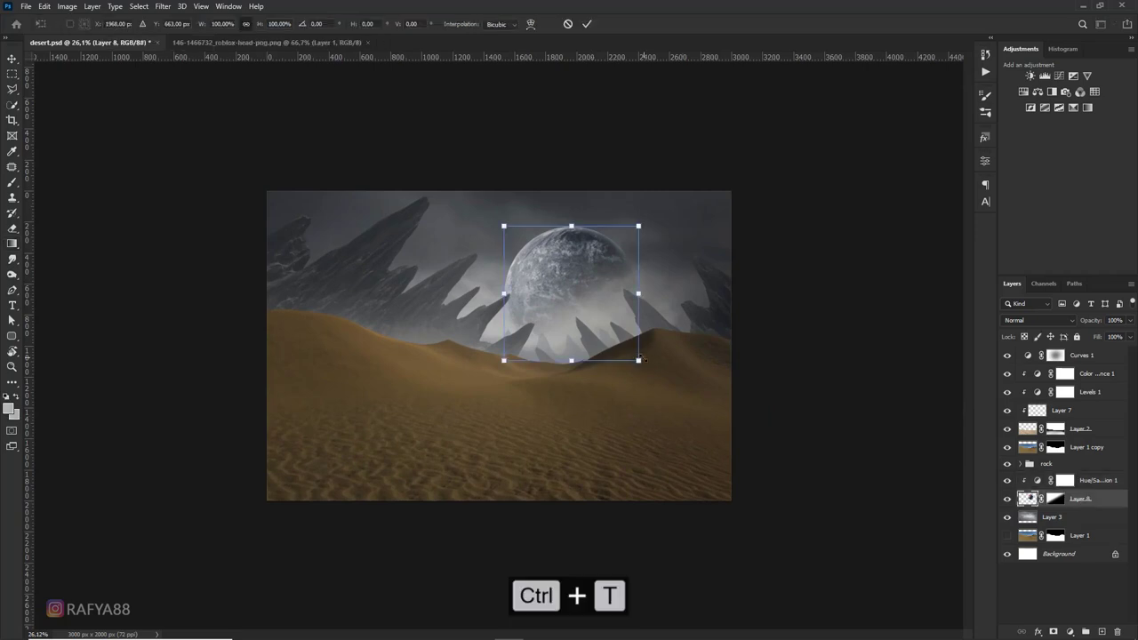
mouse_move(640, 365)
mouse_down()
mouse_move(680, 397)
mouse_move(687, 384)
mouse_up()
mouse_move(618, 331)
mouse_down()
mouse_move(611, 349)
mouse_move(602, 339)
mouse_up()
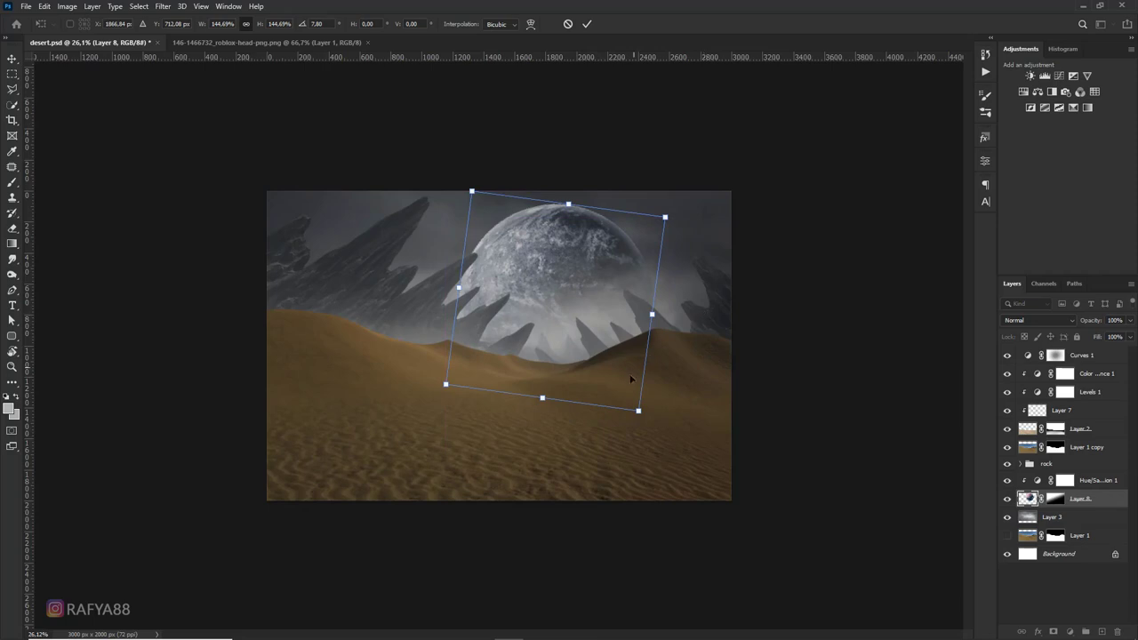
drag(606, 365, 602, 363)
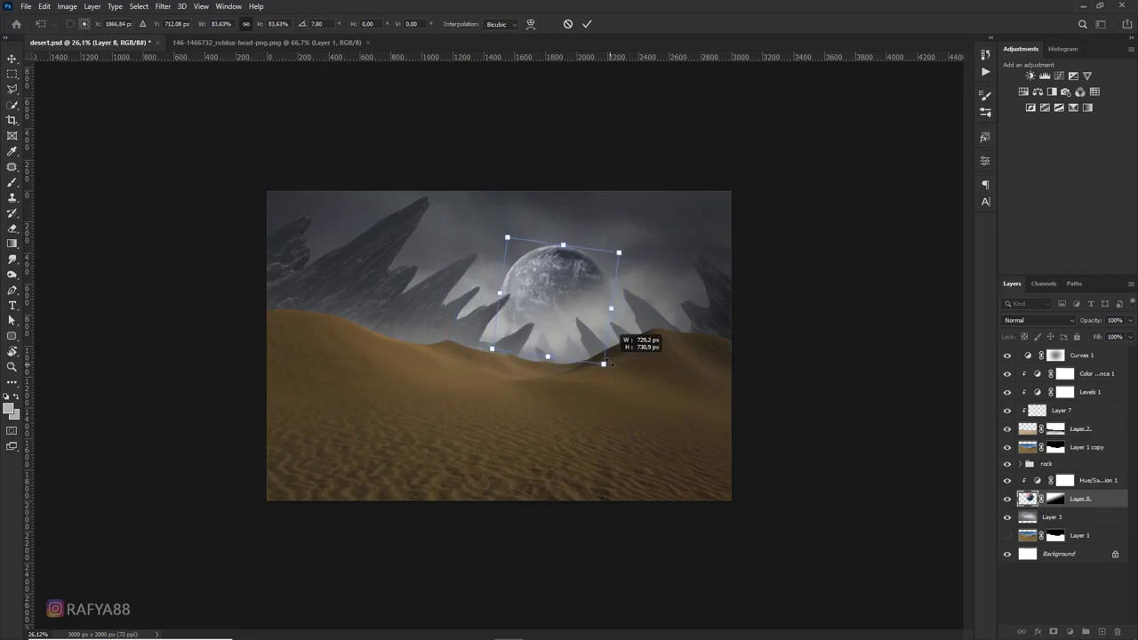
drag(594, 325, 594, 304)
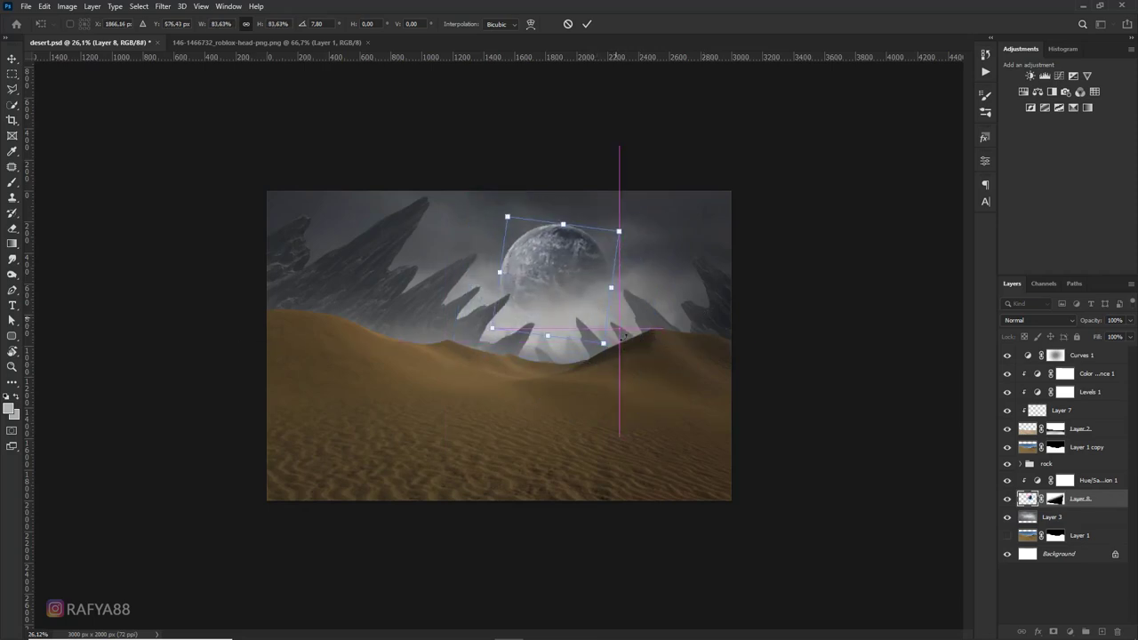
mouse_move(603, 343)
mouse_down()
mouse_move(619, 364)
mouse_move(653, 338)
mouse_move(598, 320)
mouse_up()
key(Return)
key(g)
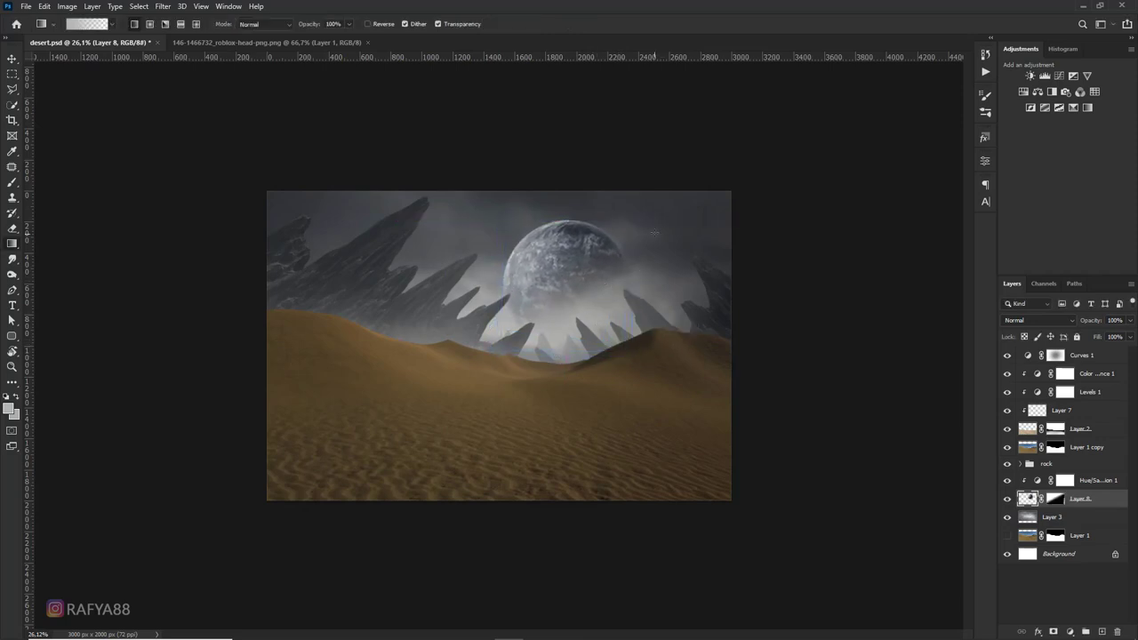
scroll(657, 211, down, 2)
scroll(657, 211, up, 1)
Create Layer 9 above Hue/Saturation 1 for painting haze
scroll(654, 212, up, 2)
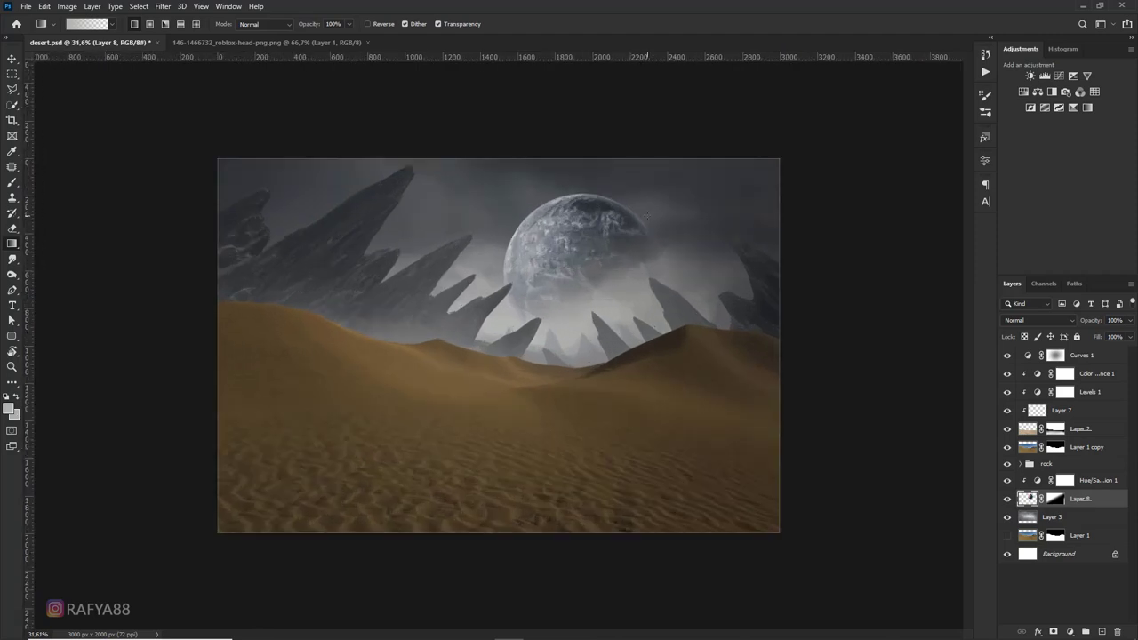
click(1102, 482)
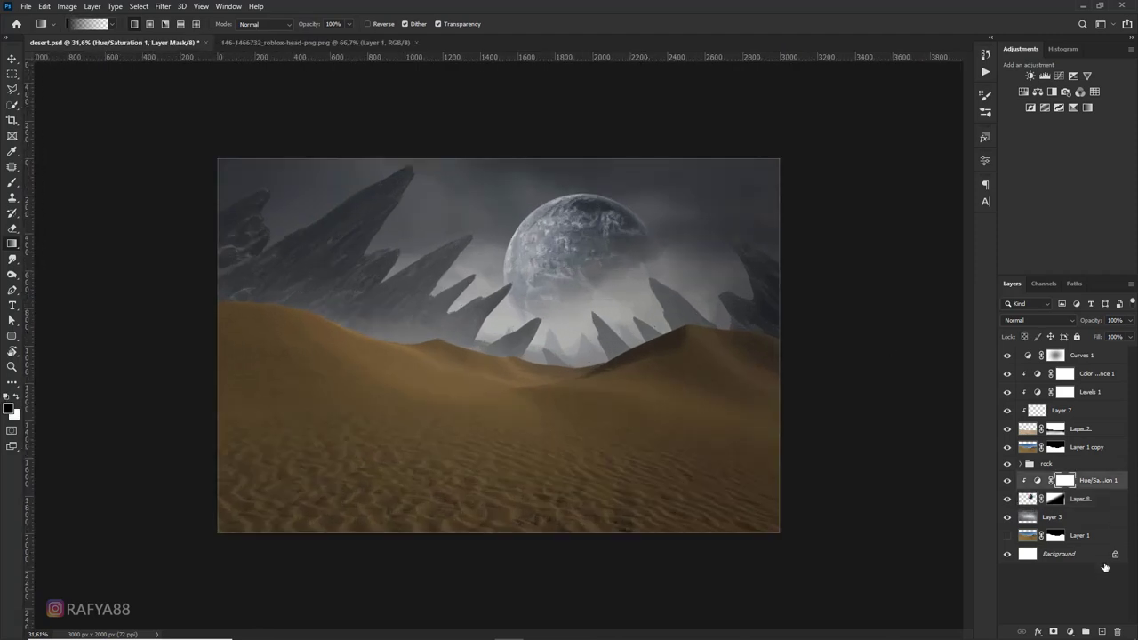
click(1102, 631)
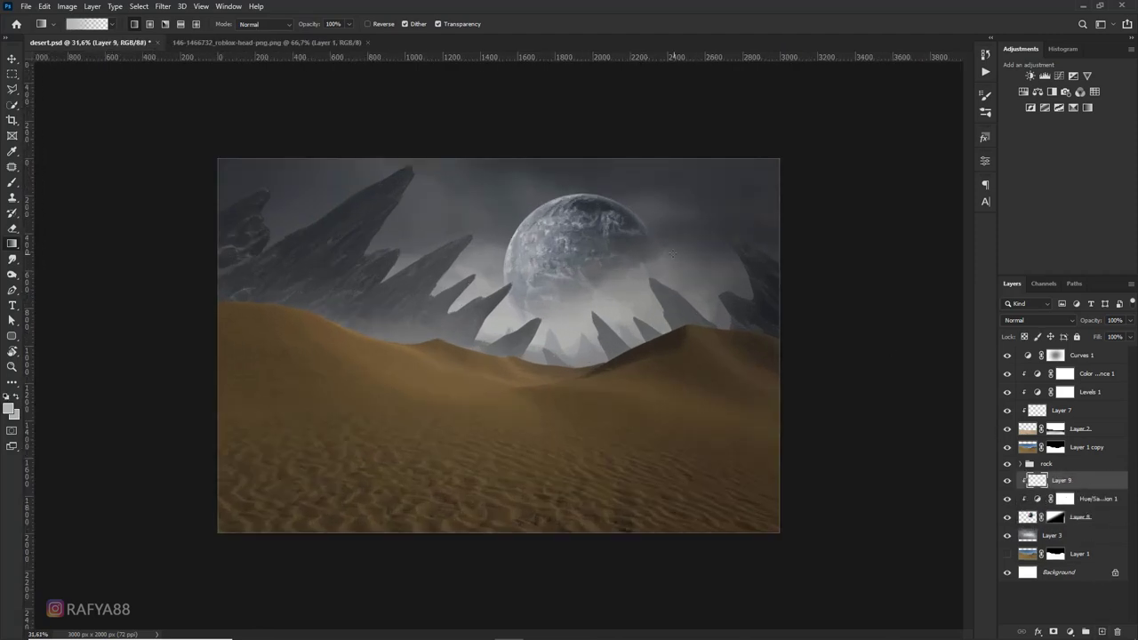
scroll(673, 254, up, 2)
key(b)
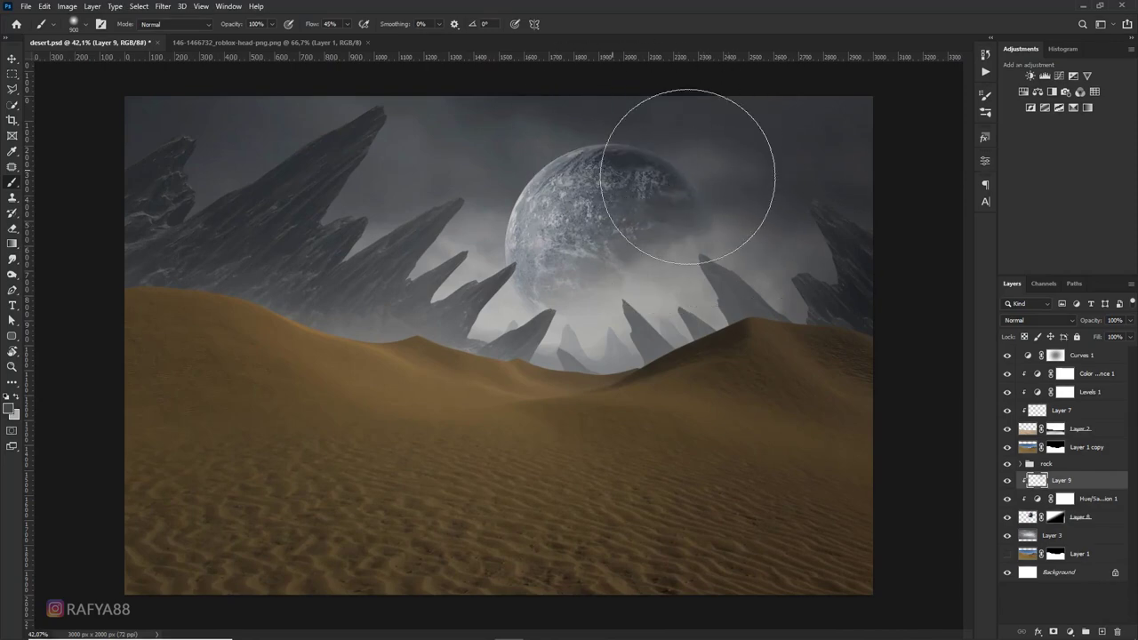
scroll(712, 169, down, 2)
scroll(670, 190, up, 1)
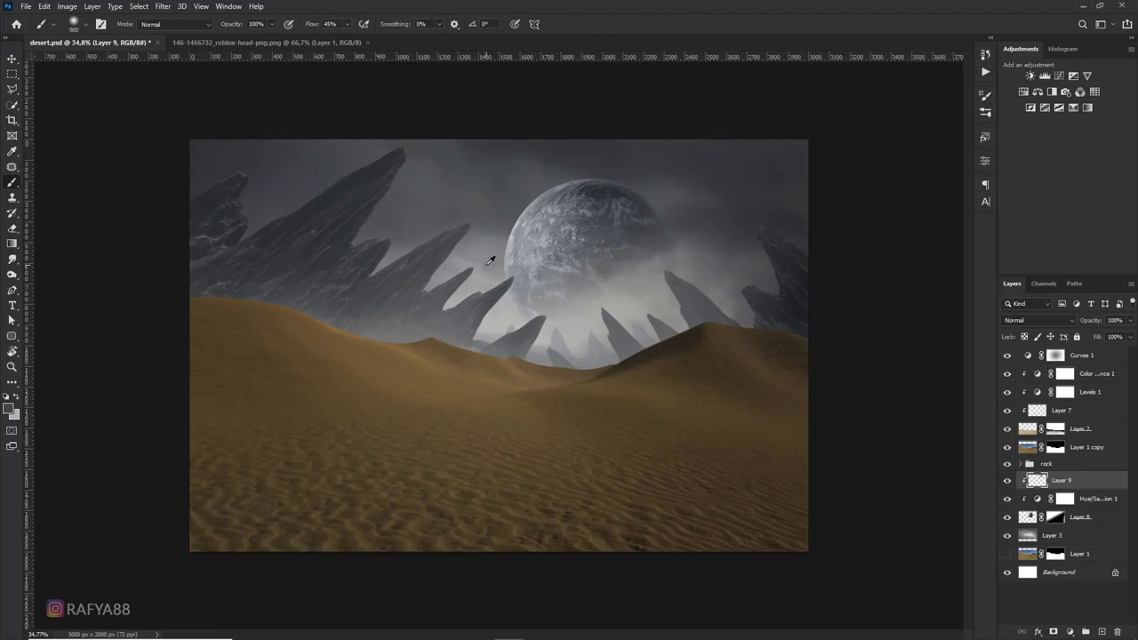
Brush grey haze over the planet, undo the lighter stroke, and add Layer 12 in the rock group
mouse_move(489, 261)
mouse_down()
mouse_move(516, 277)
mouse_move(588, 381)
mouse_move(570, 318)
mouse_move(470, 300)
mouse_move(646, 356)
mouse_move(685, 300)
mouse_move(682, 223)
mouse_up()
alt+click(510, 306)
key(ctrl+z)
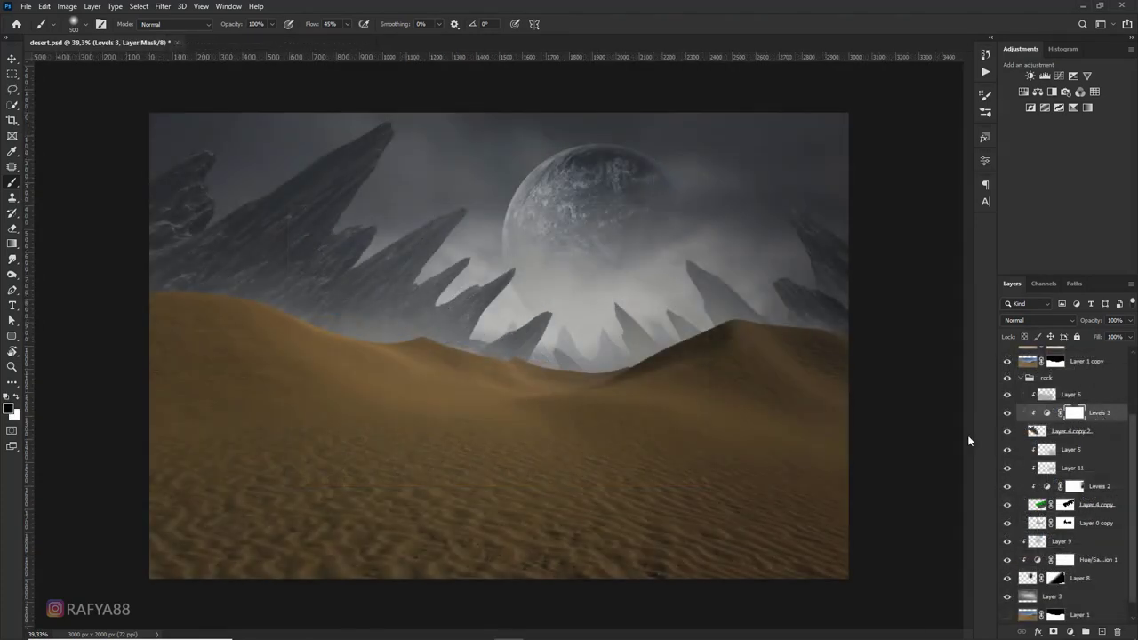
click(1103, 630)
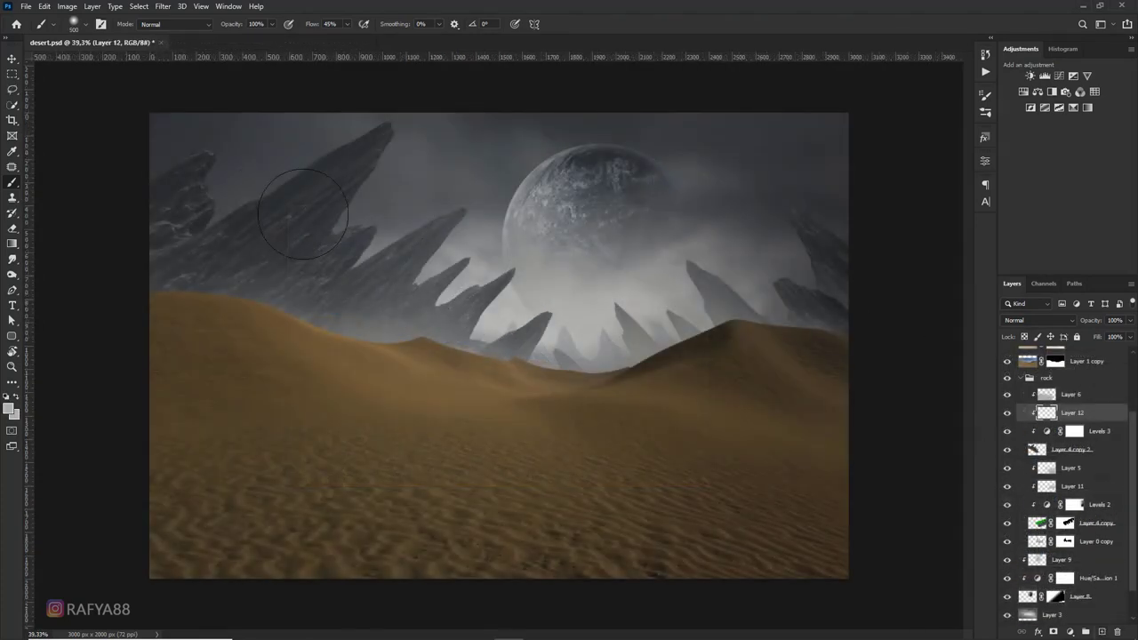
Brush soft grey at 57% opacity inside the far-left rock lasso, undoing the overbright stroke, brush 800
scroll(209, 221, up, 2)
scroll(190, 223, up, 1)
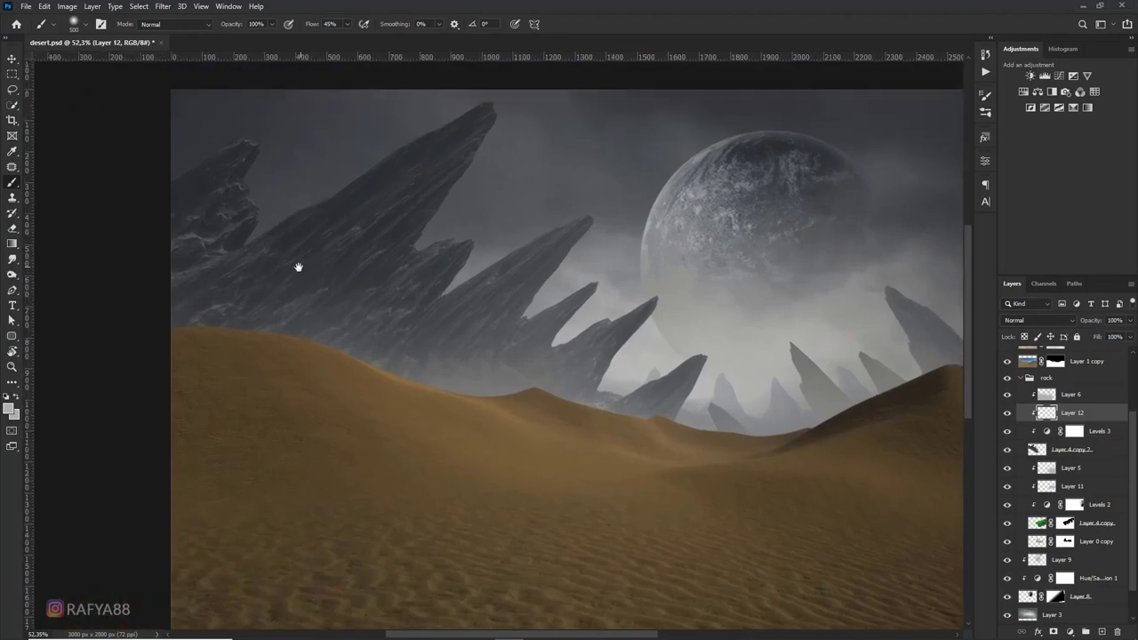
scroll(297, 267, up, 1)
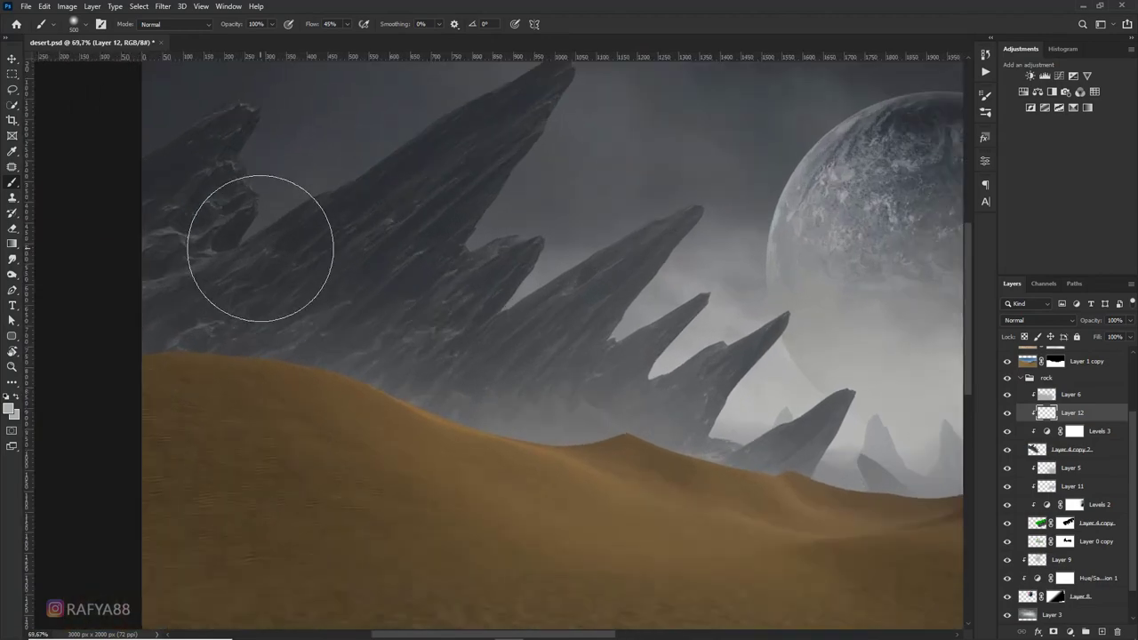
click(13, 91)
scroll(258, 247, down, 1)
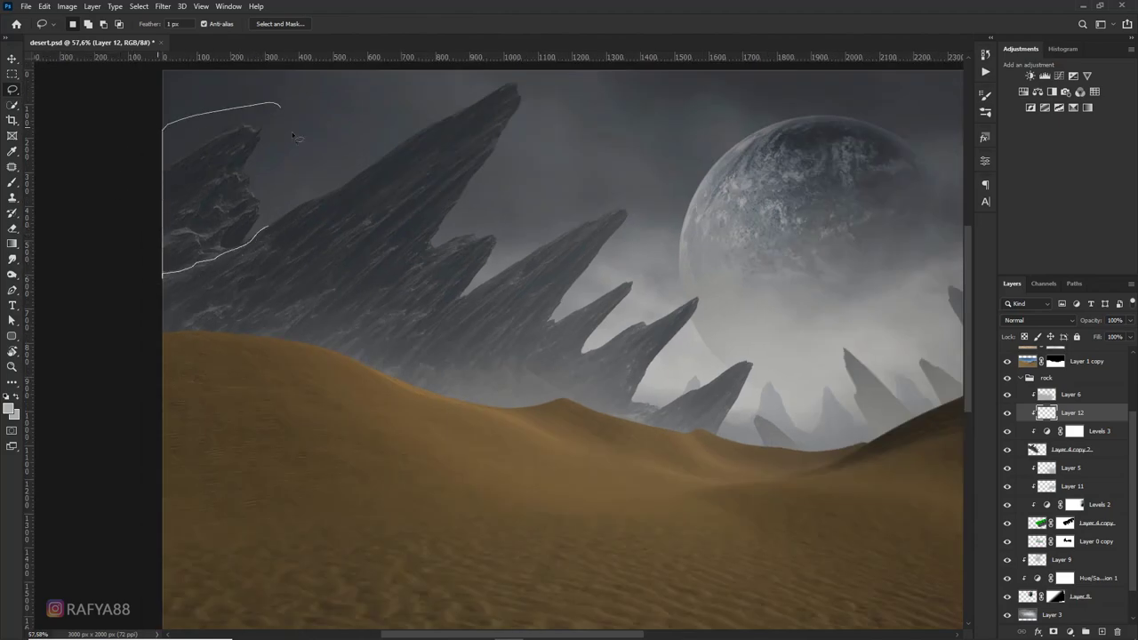
click(11, 185)
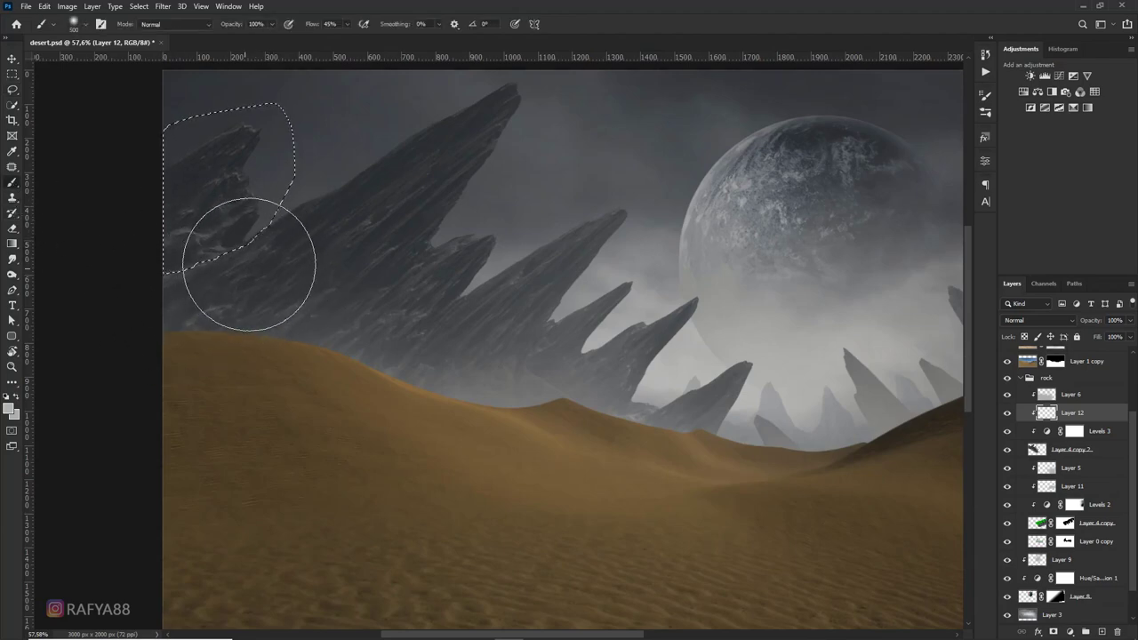
key(ctrl+z)
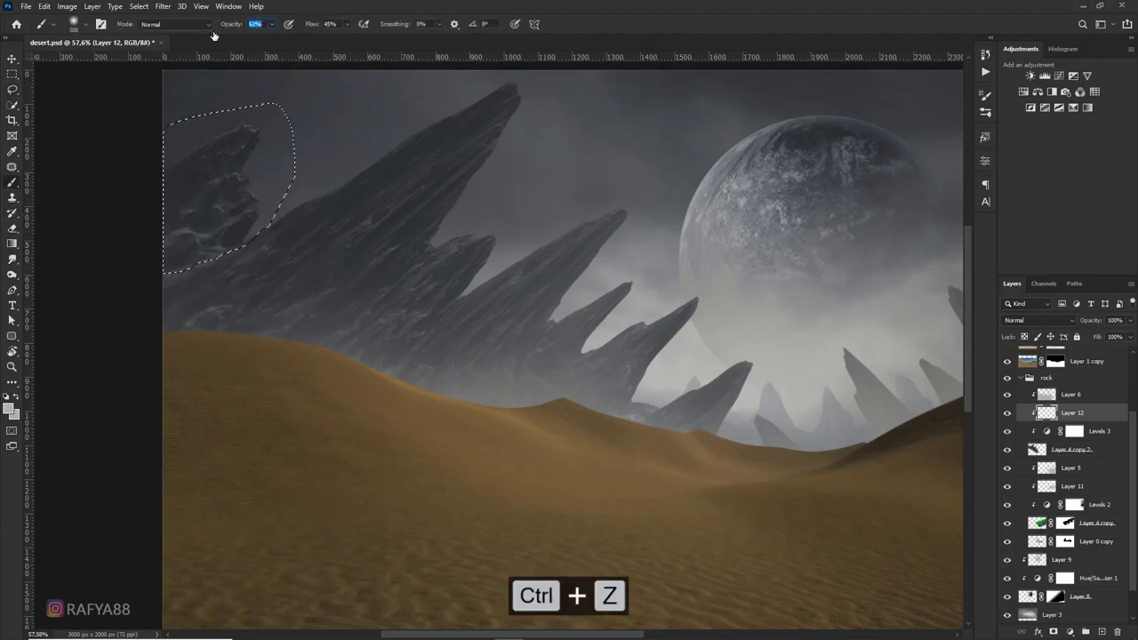
key(bracketright)
key(bracketright)
key(bracketright)
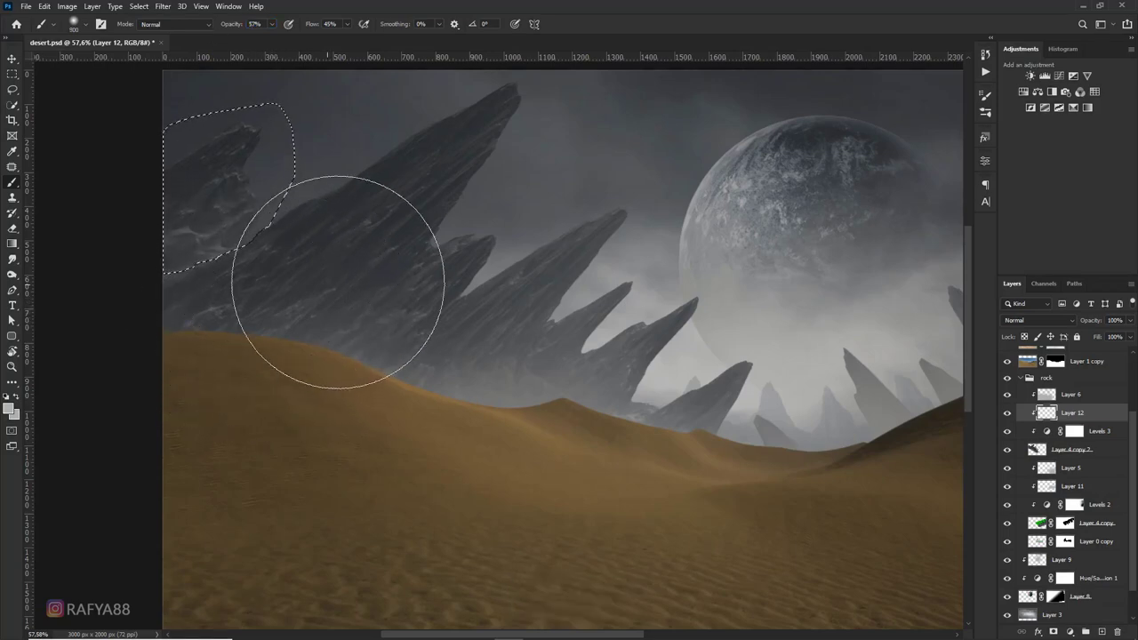
key(bracketleft)
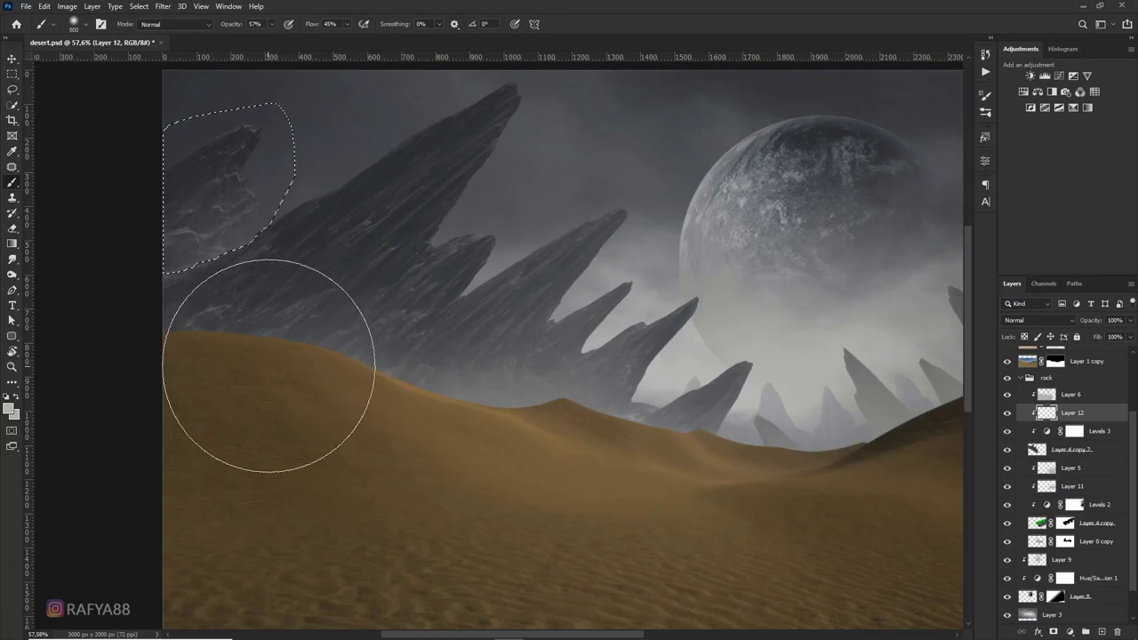
Deselect the far-left rock, briefly restore the selection to recheck, then clear it again
key(ctrl+d)
scroll(308, 302, down, 3)
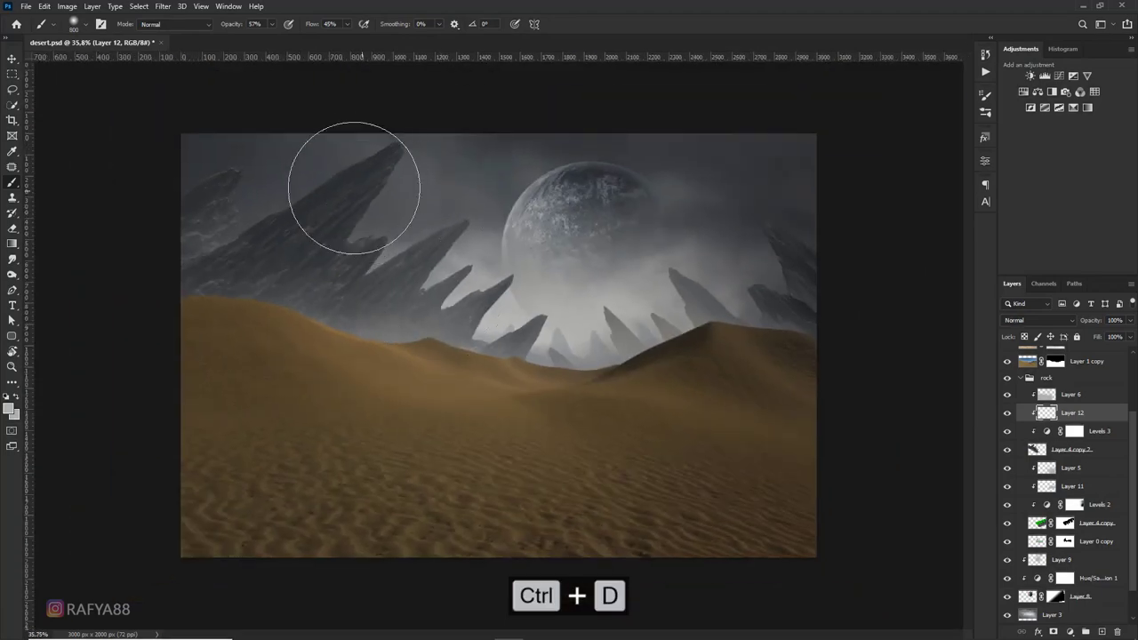
scroll(320, 169, up, 2)
key(ctrl+z)
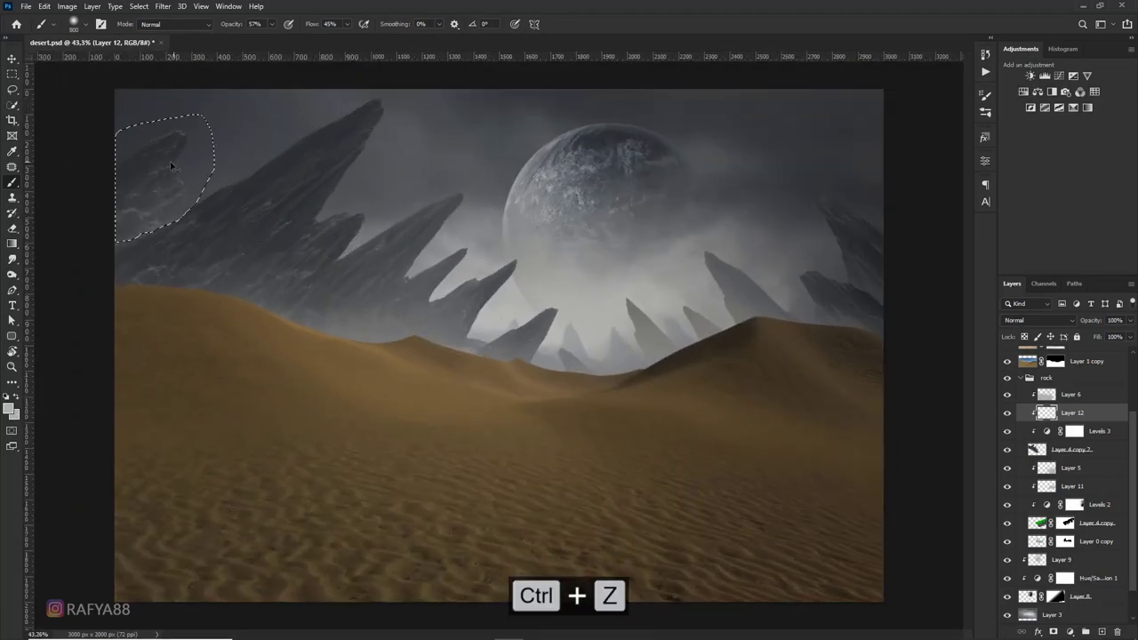
scroll(159, 164, up, 2)
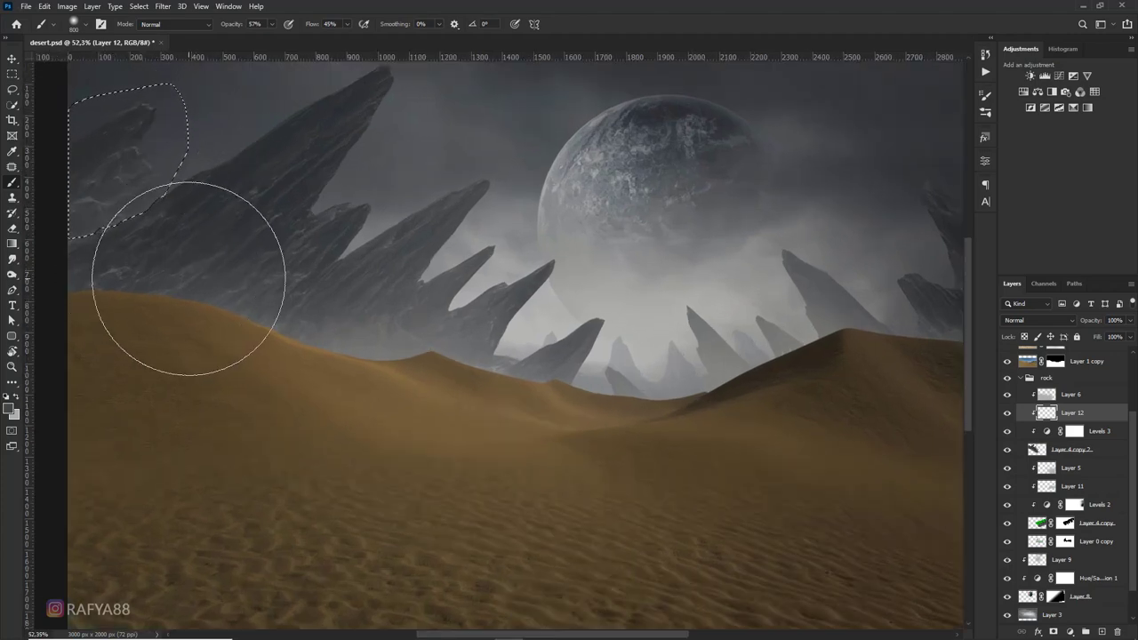
scroll(293, 258, down, 4)
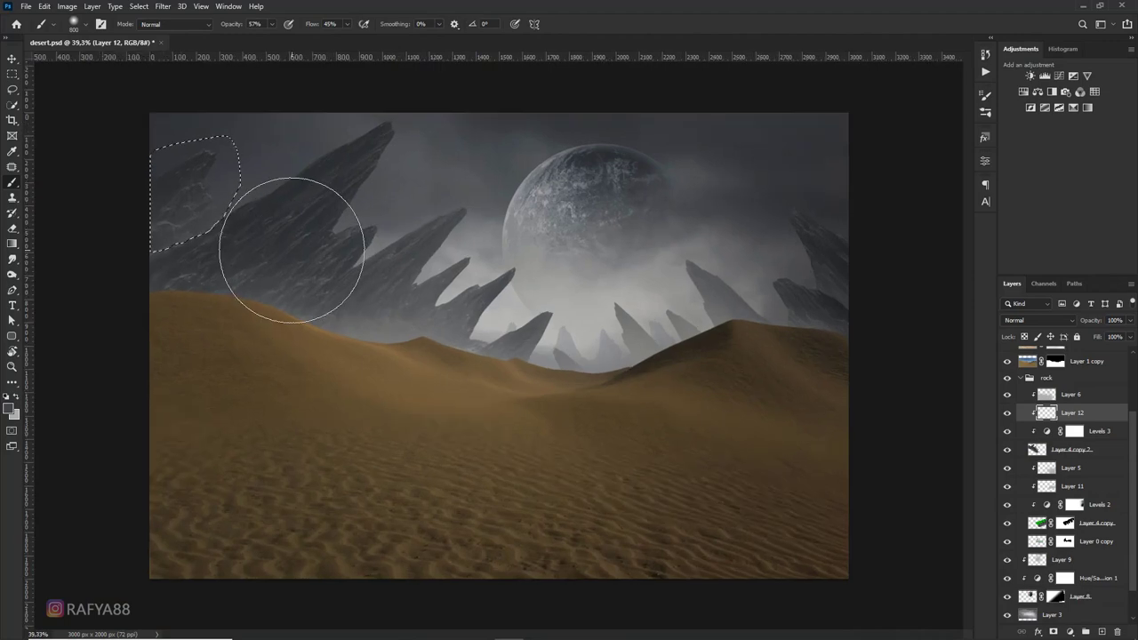
key(ctrl+d)
scroll(262, 223, up, 1)
scroll(232, 213, up, 2)
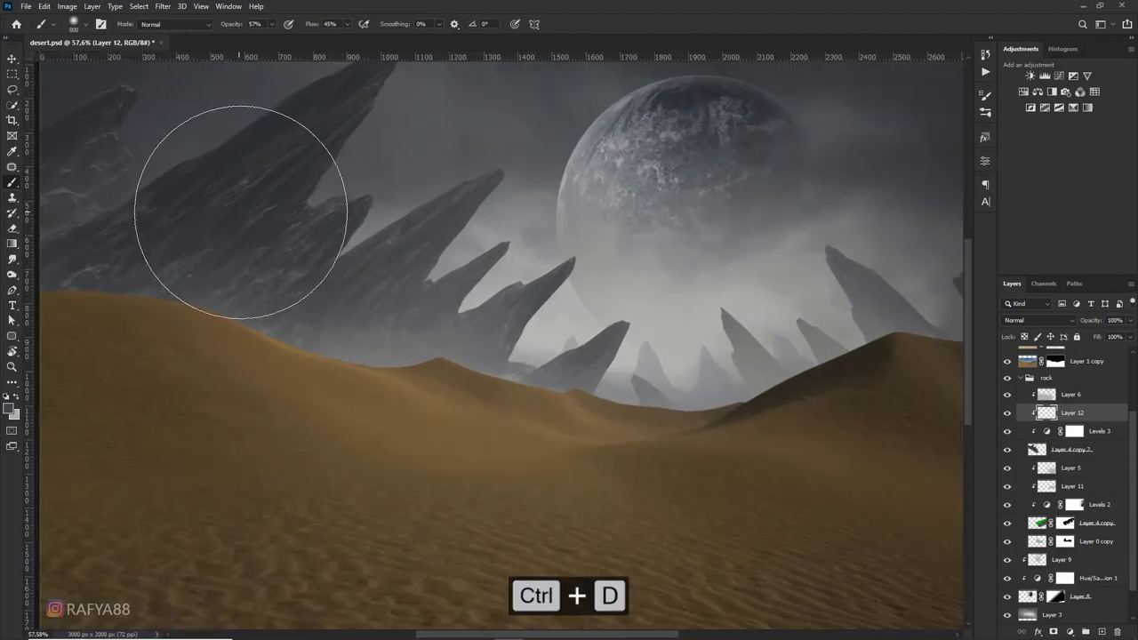
key(l)
scroll(333, 222, up, 3)
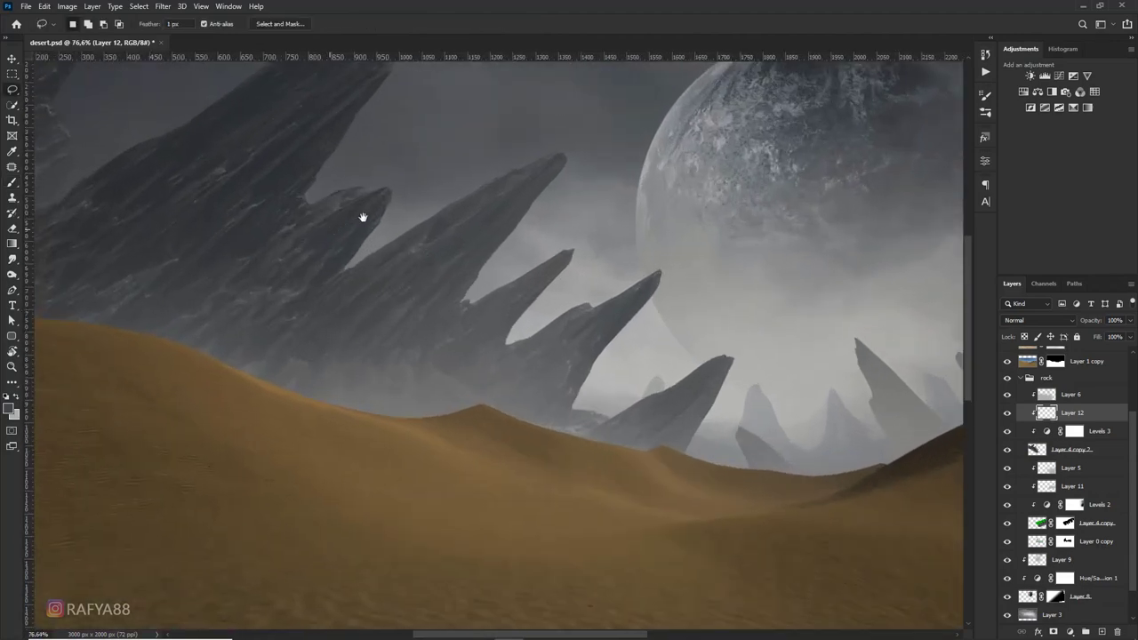
Paint soft grey haze with a 300 px brush over the two mid-distance spires inside the lasso
scroll(374, 216, up, 2)
scroll(569, 314, up, 1)
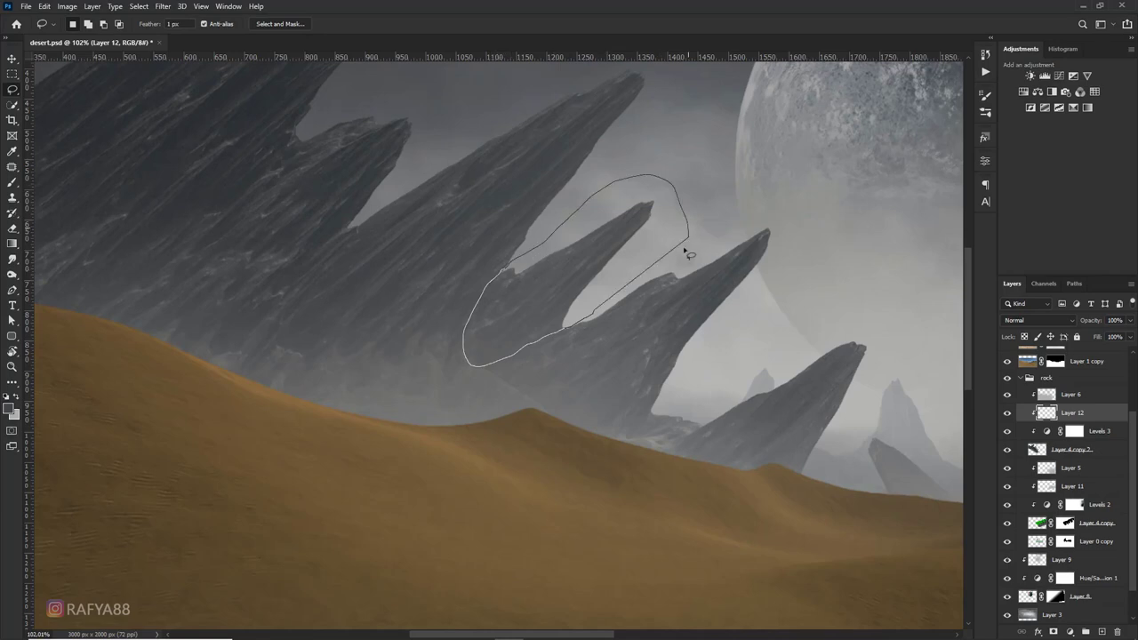
key(b)
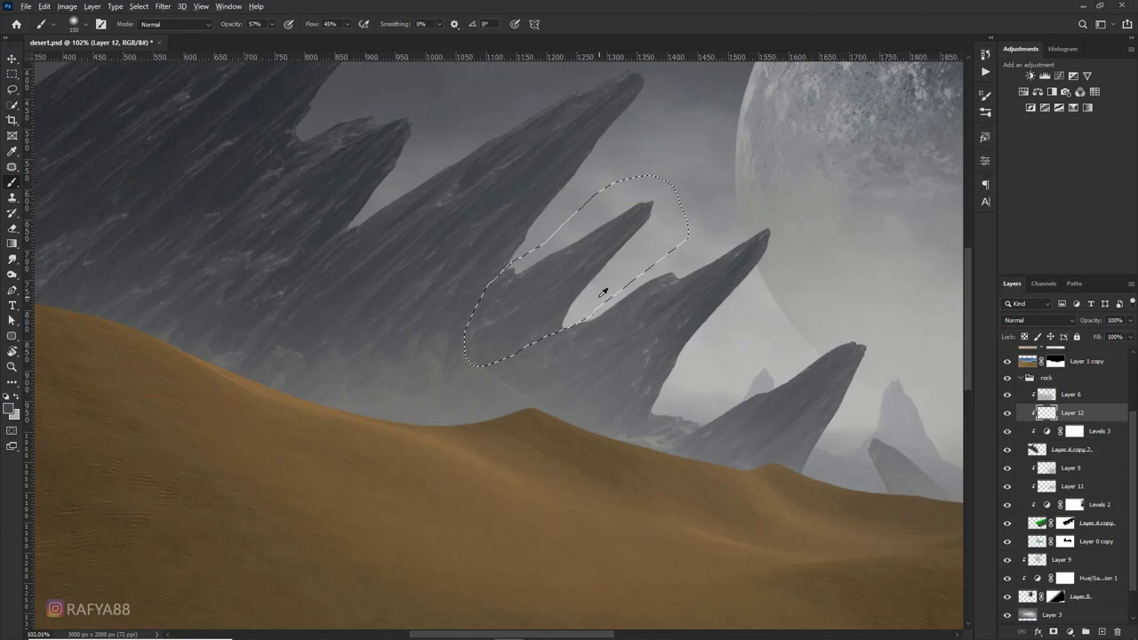
key(bracketright)
key(bracketright)
key(bracketright)
mouse_move(592, 338)
mouse_down()
mouse_move(546, 399)
mouse_move(602, 346)
mouse_move(677, 304)
mouse_up()
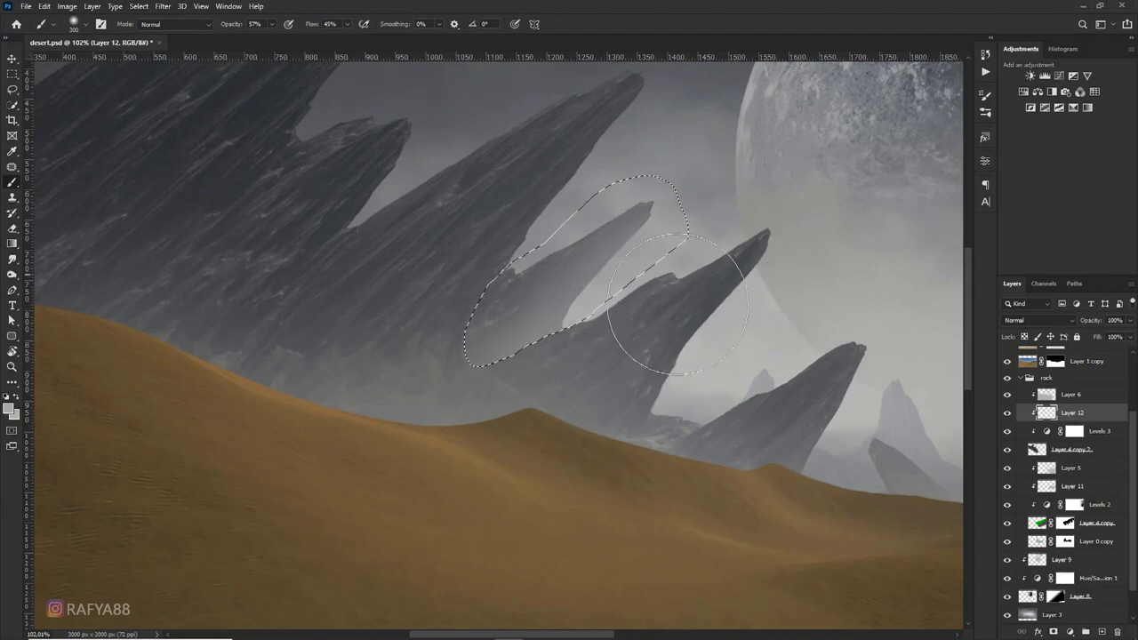
mouse_move(458, 327)
mouse_down()
mouse_move(484, 246)
mouse_move(358, 365)
mouse_up()
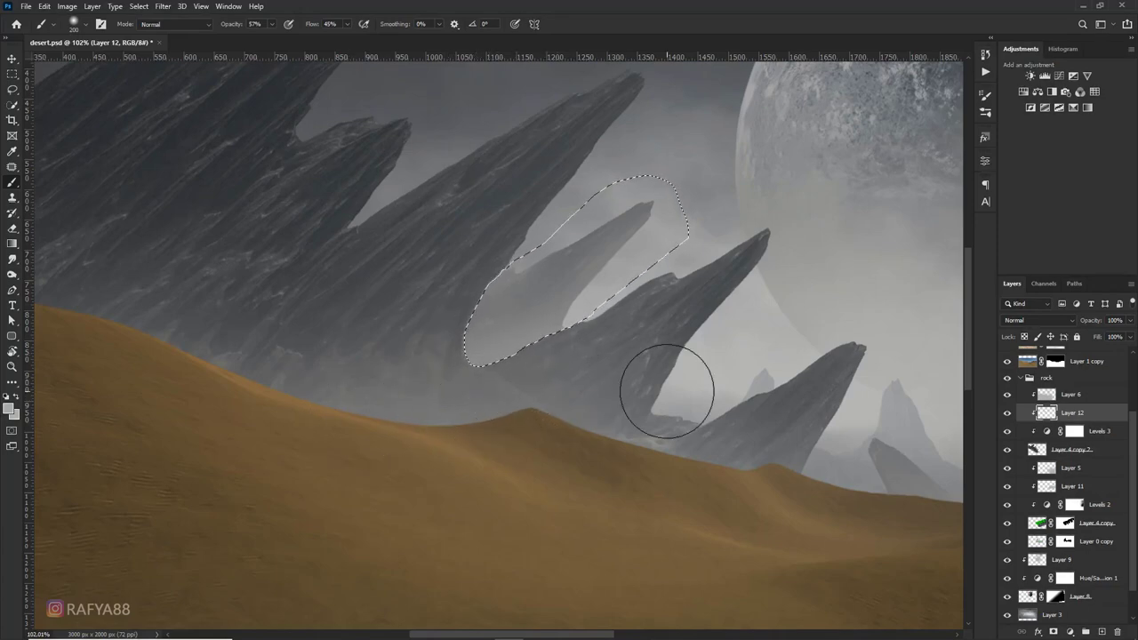
key(l)
scroll(683, 405, up, 2)
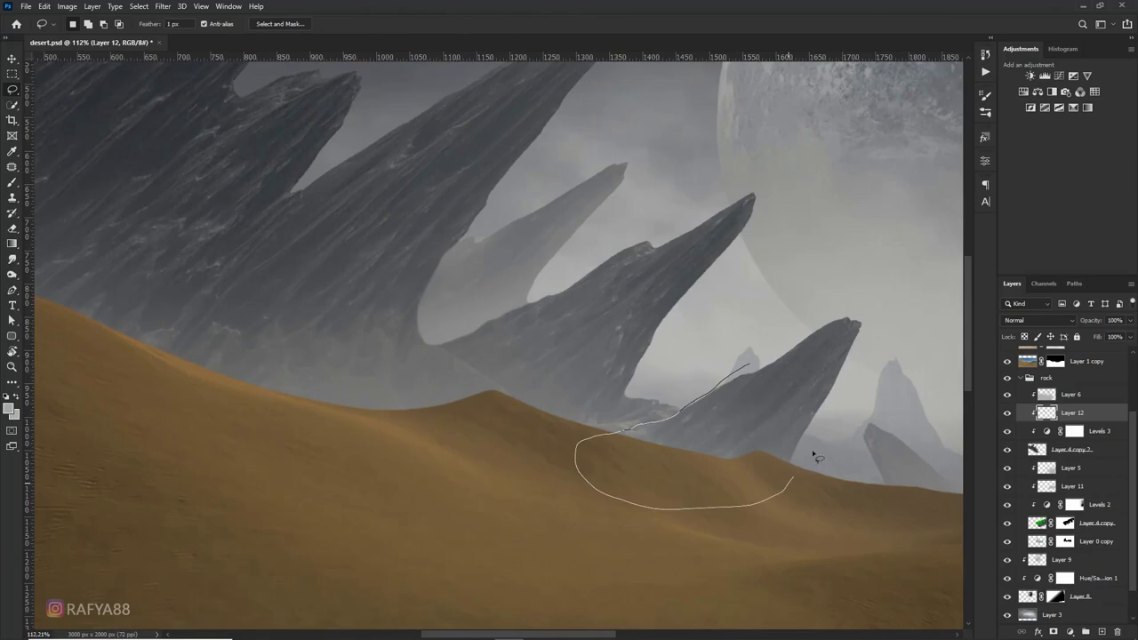
Lasso the right spire base along the dune and set the brush to 400 px
drag(849, 278, 790, 281)
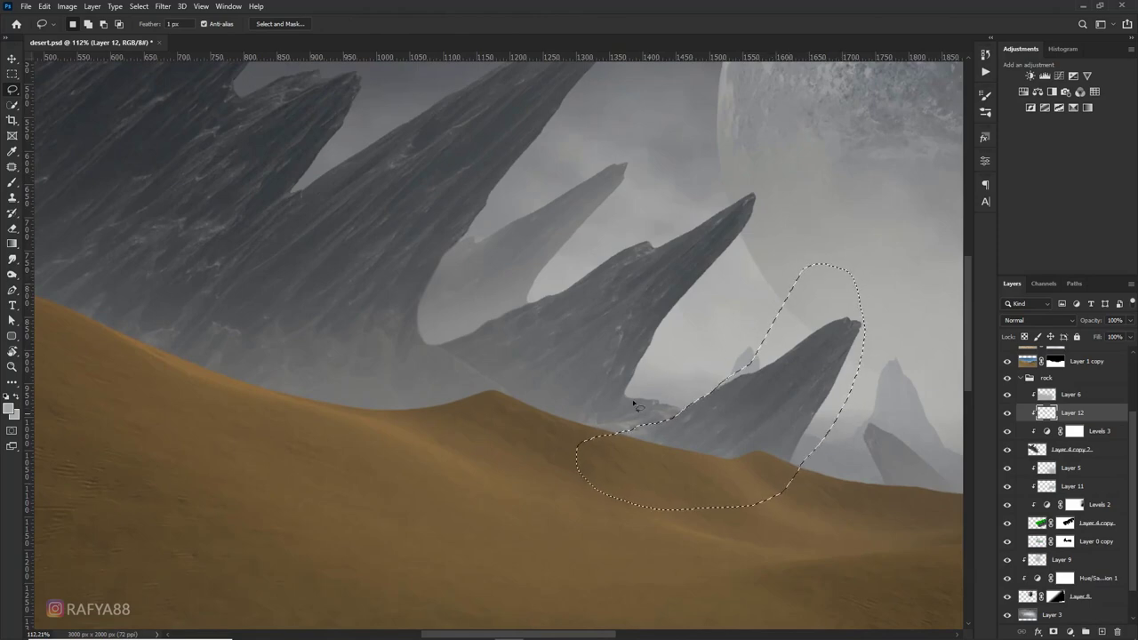
key(b)
key(bracketright)
key(bracketright)
key(bracketright)
key(bracketright)
key(bracketright)
key(bracketright)
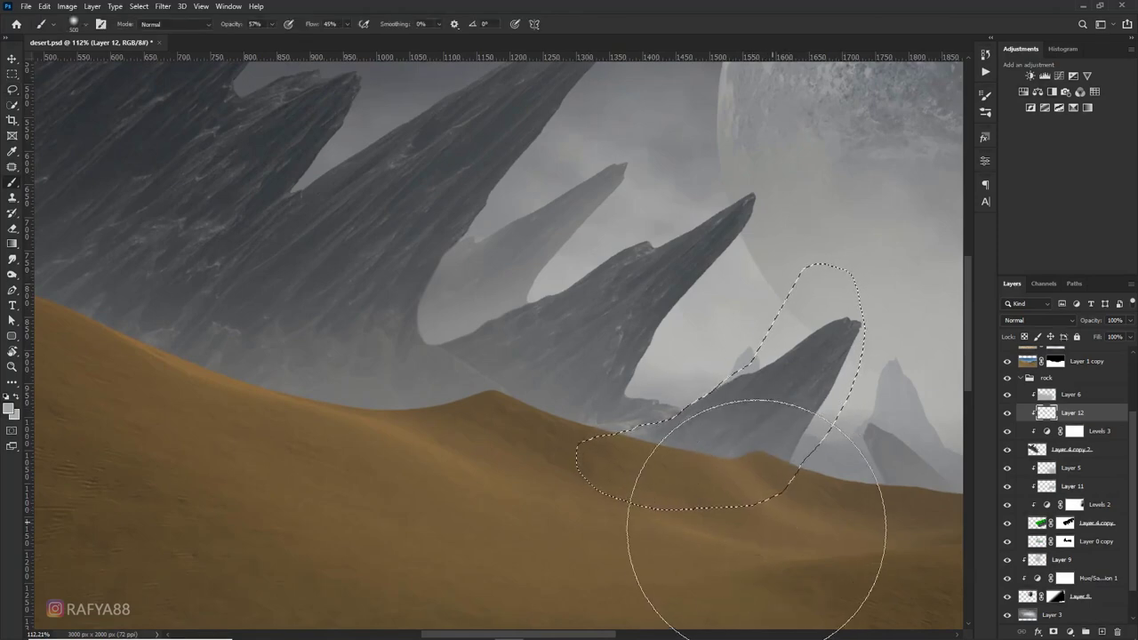
scroll(756, 529, down, 3)
key(bracketleft)
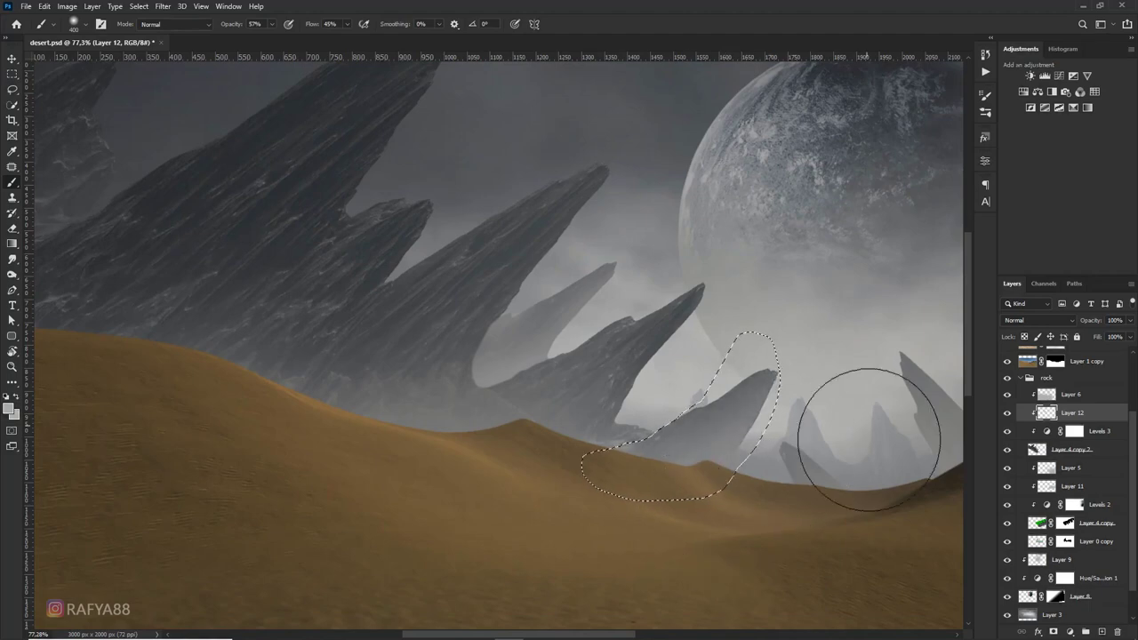
scroll(487, 411, up, 1)
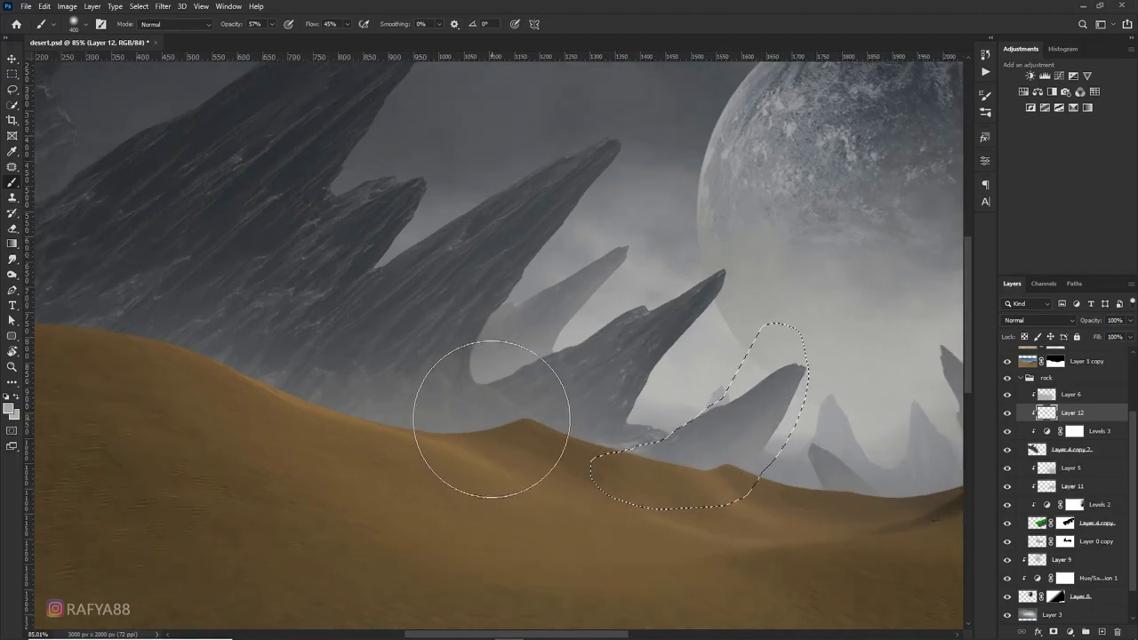
Lasso the lower-left rock base, paint grey haze inside, undo the stray stroke, and deselect
key(l)
drag(445, 308, 506, 299)
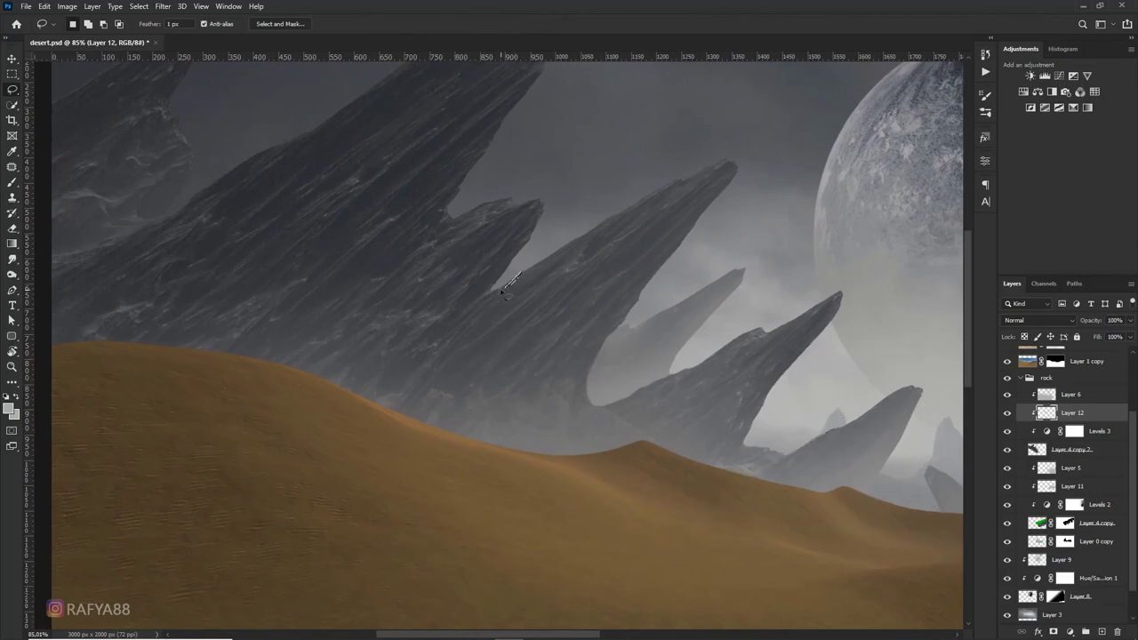
key(ctrl+z)
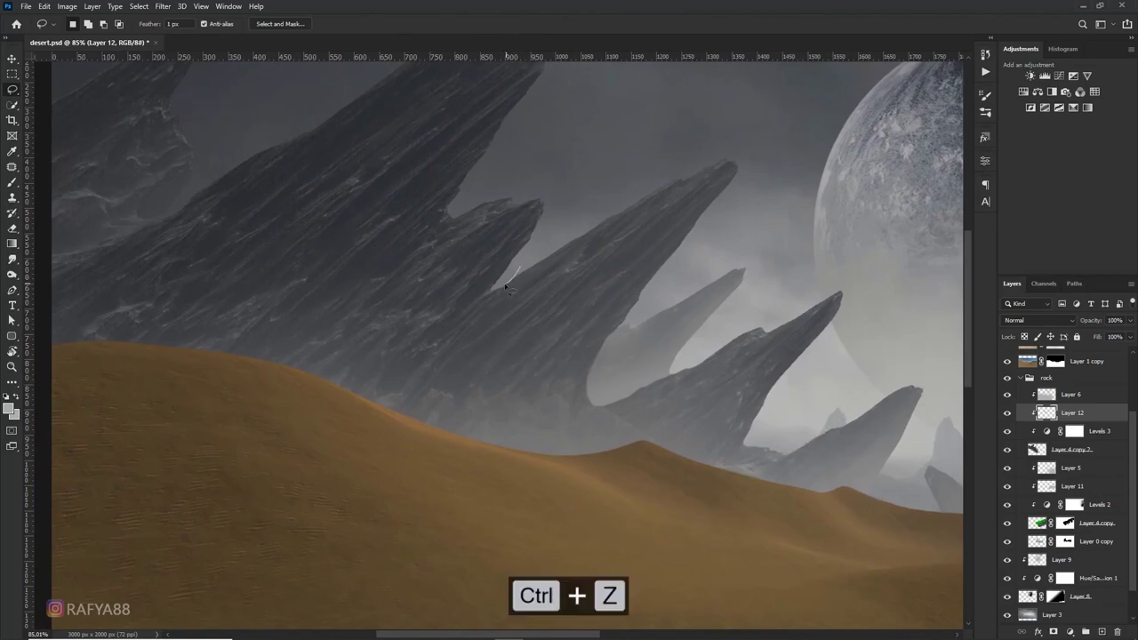
drag(425, 352, 386, 367)
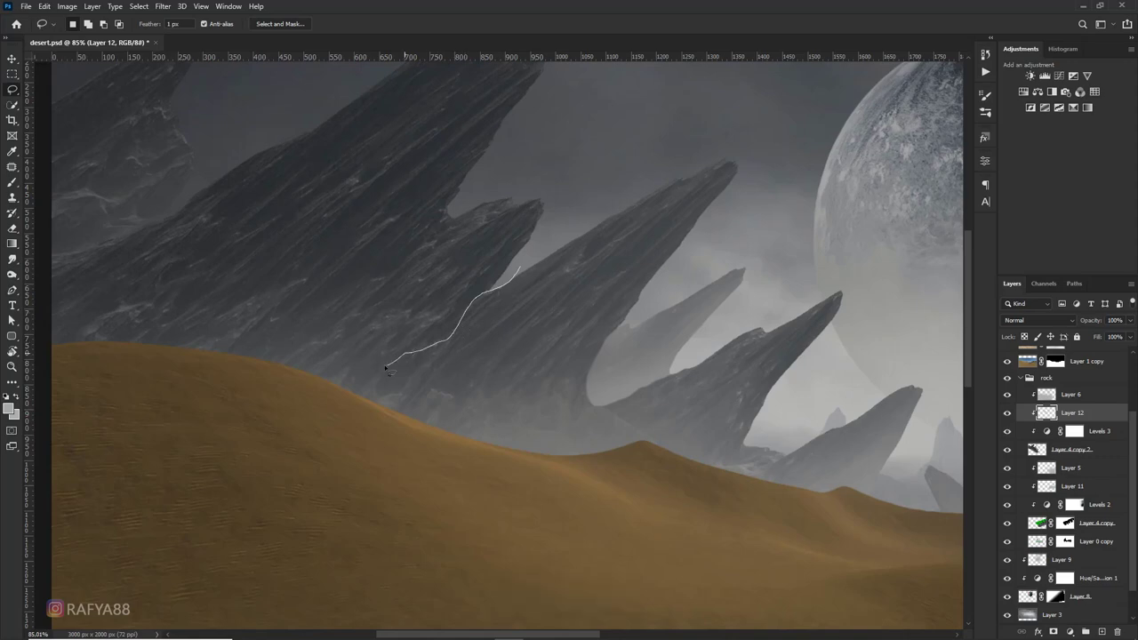
key(ctrl+z)
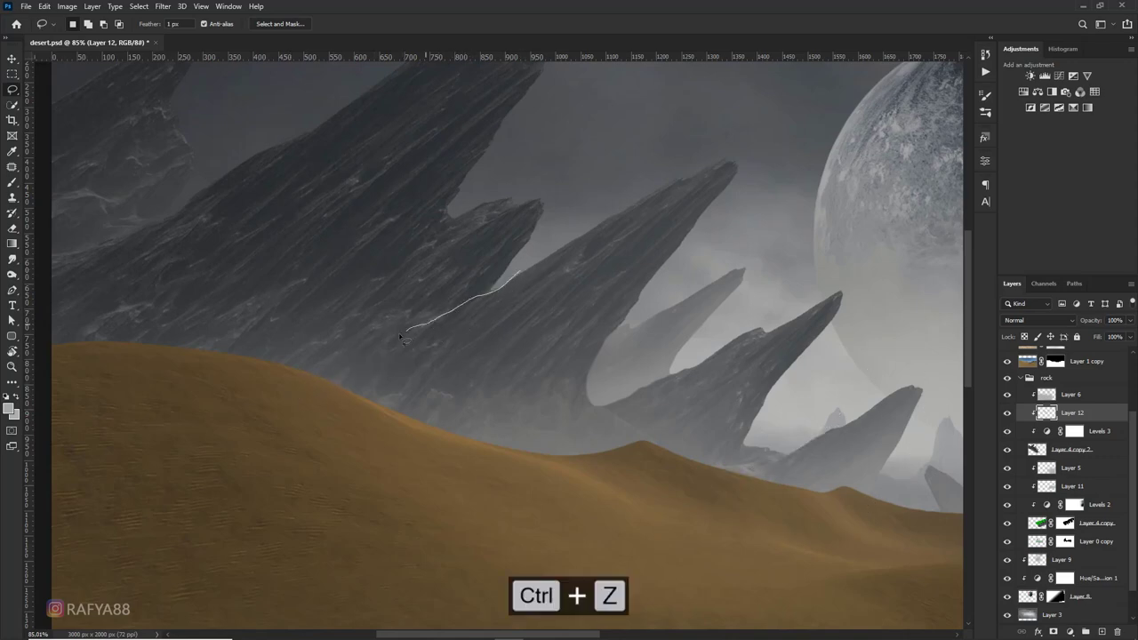
drag(353, 353, 302, 369)
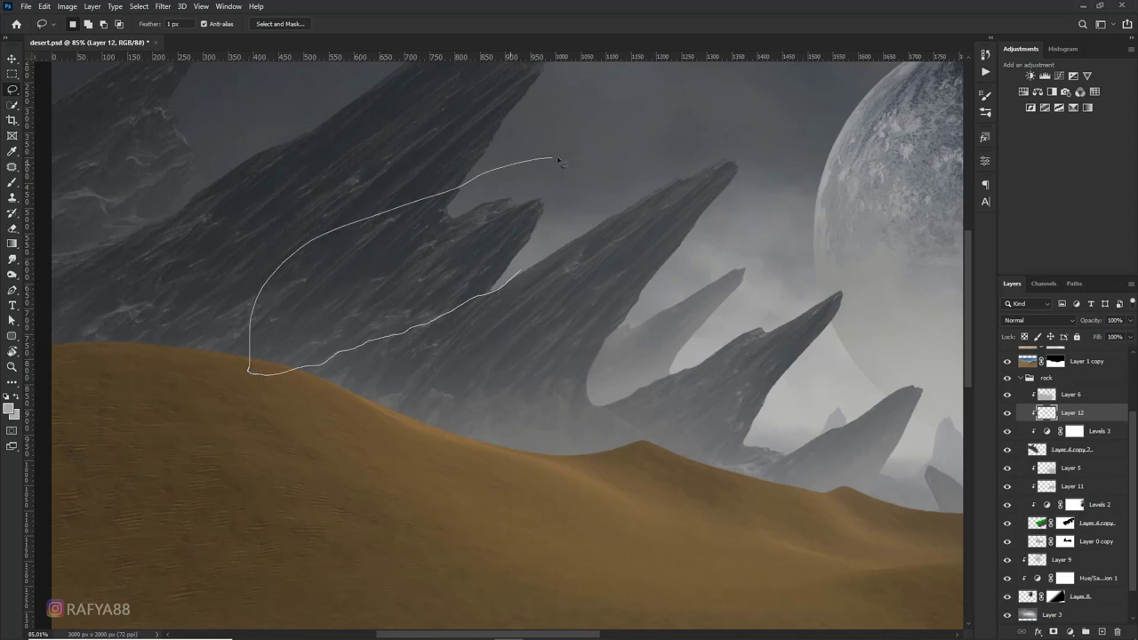
drag(580, 210, 580, 210)
key(b)
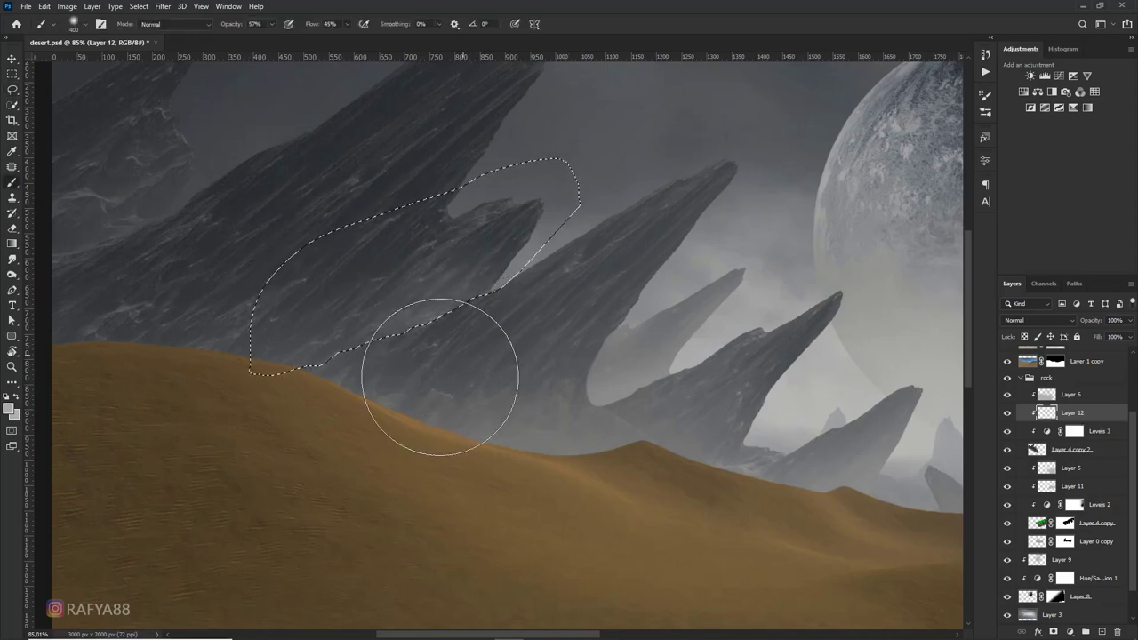
mouse_move(492, 366)
mouse_down()
mouse_move(533, 330)
mouse_move(546, 292)
mouse_move(471, 330)
mouse_move(369, 422)
mouse_move(237, 453)
mouse_move(273, 446)
mouse_up()
key(ctrl+z)
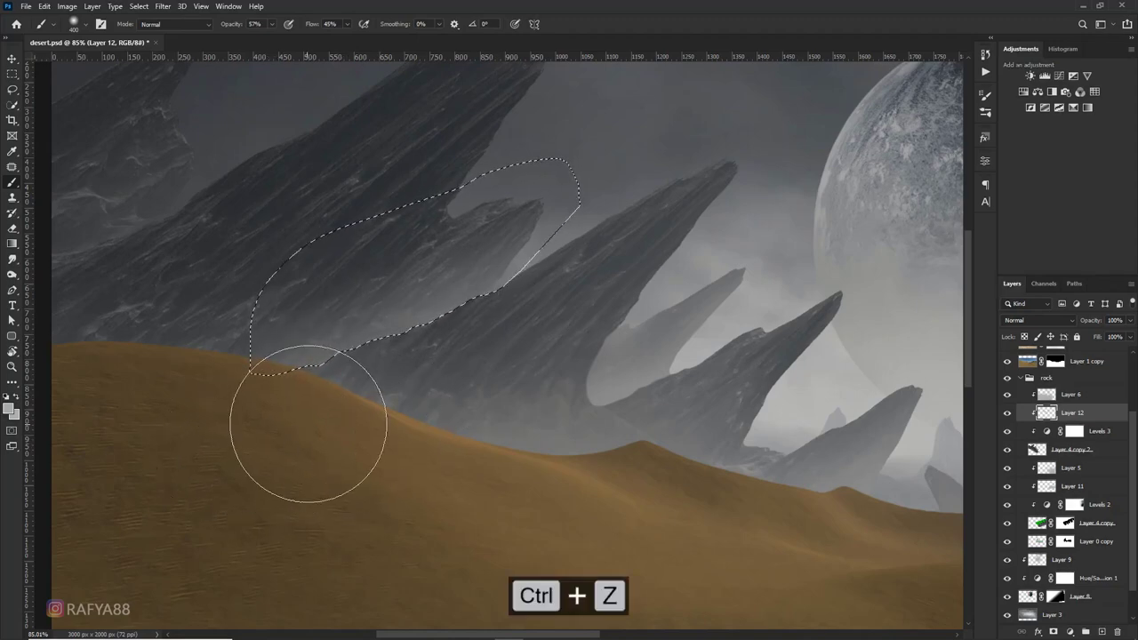
key(ctrl+d)
Zoom in and out around the large upper-left rock spire to inspect it
scroll(399, 411, down, 3)
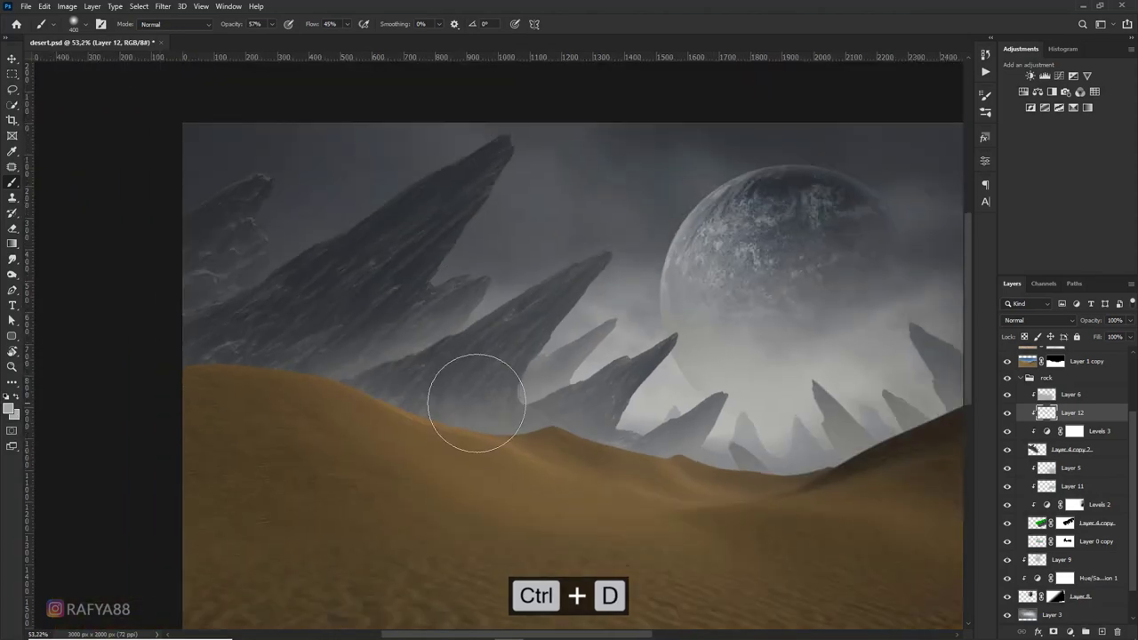
scroll(236, 193, up, 1)
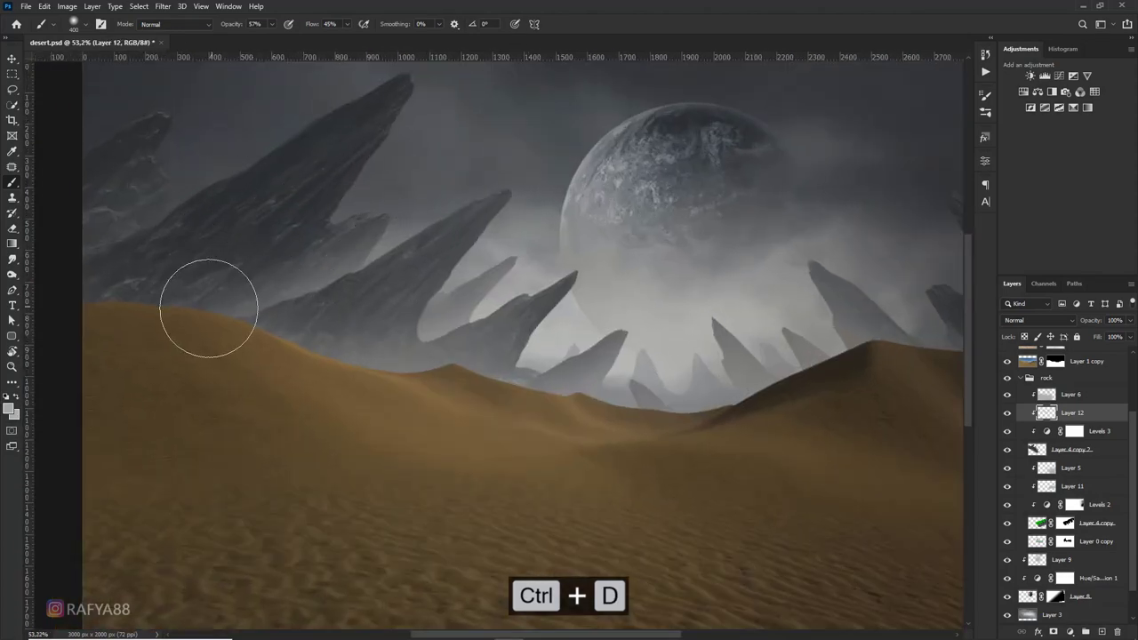
scroll(200, 316, up, 1)
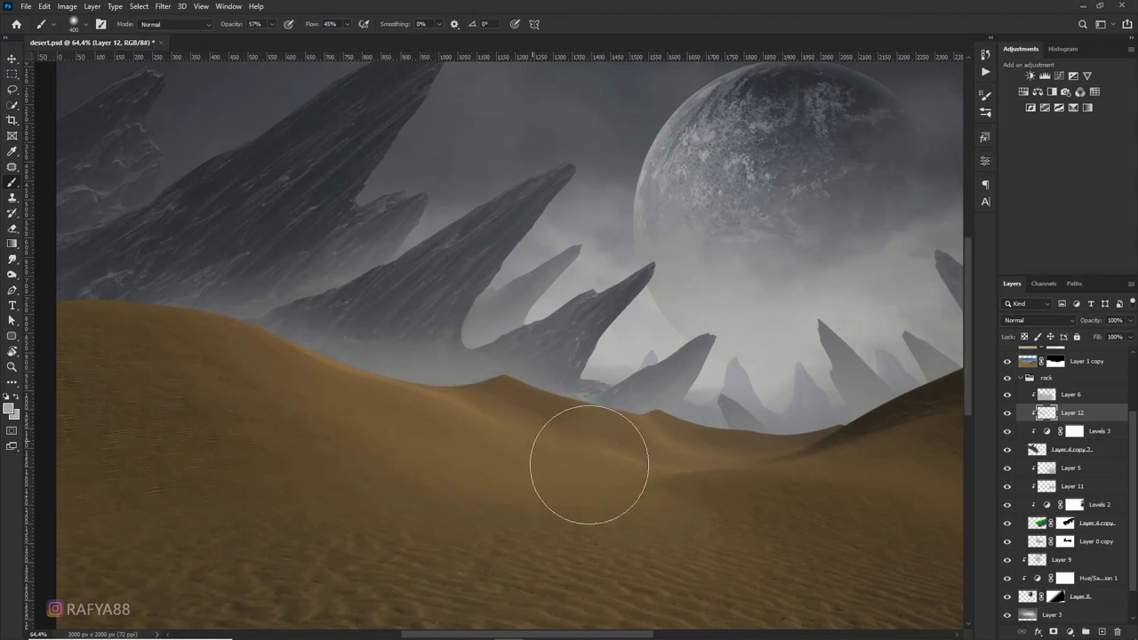
scroll(533, 440, down, 1)
scroll(590, 437, down, 1)
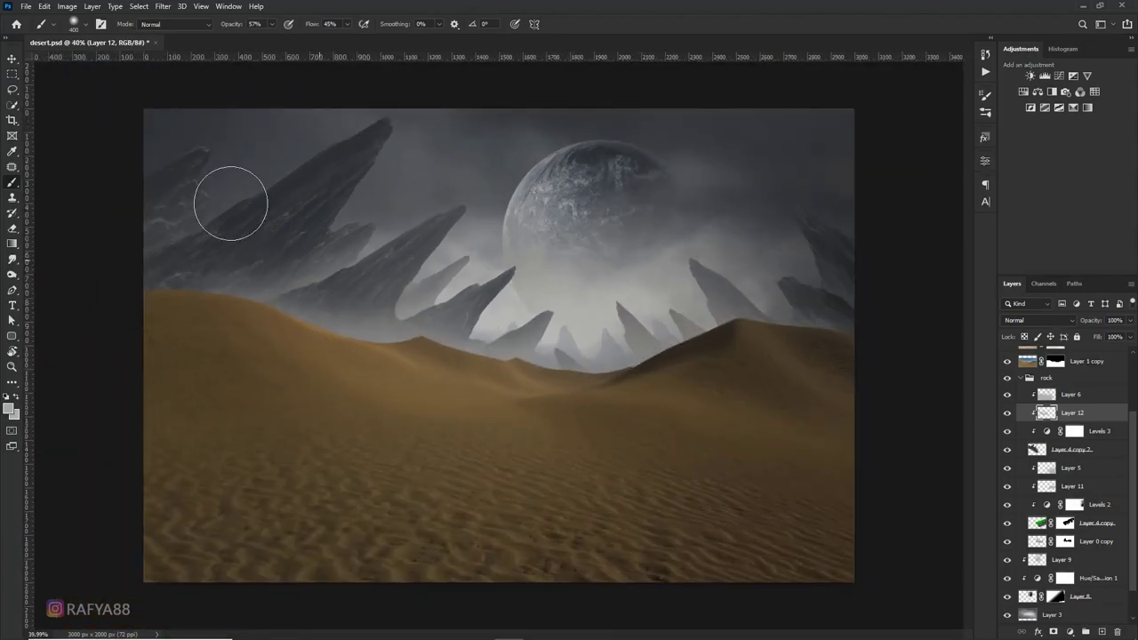
scroll(124, 143, up, 1)
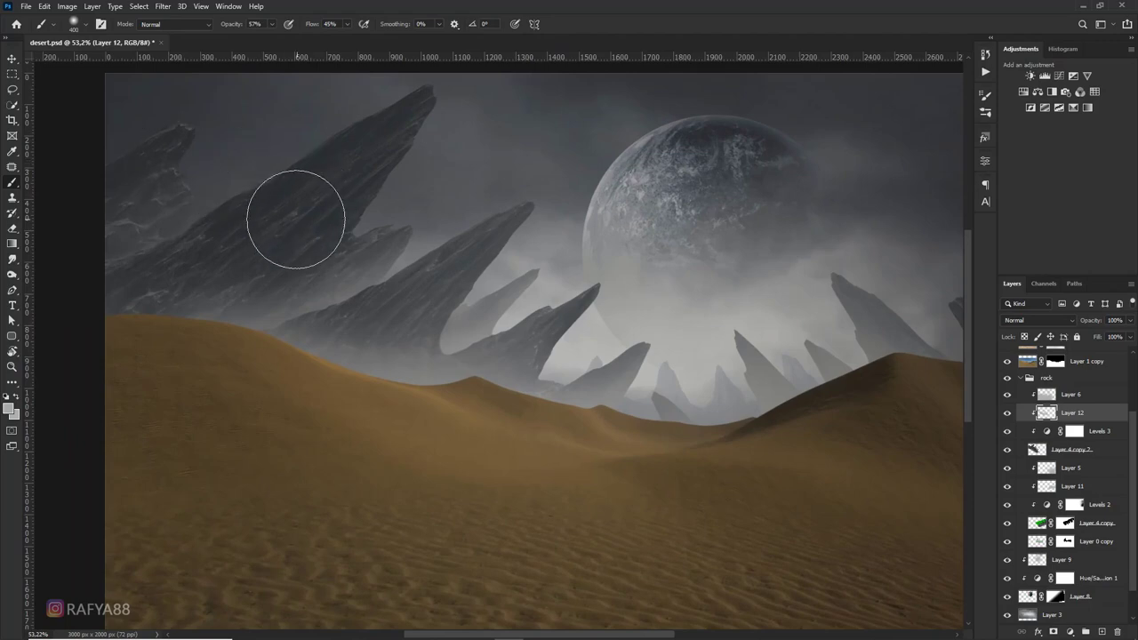
scroll(289, 221, up, 1)
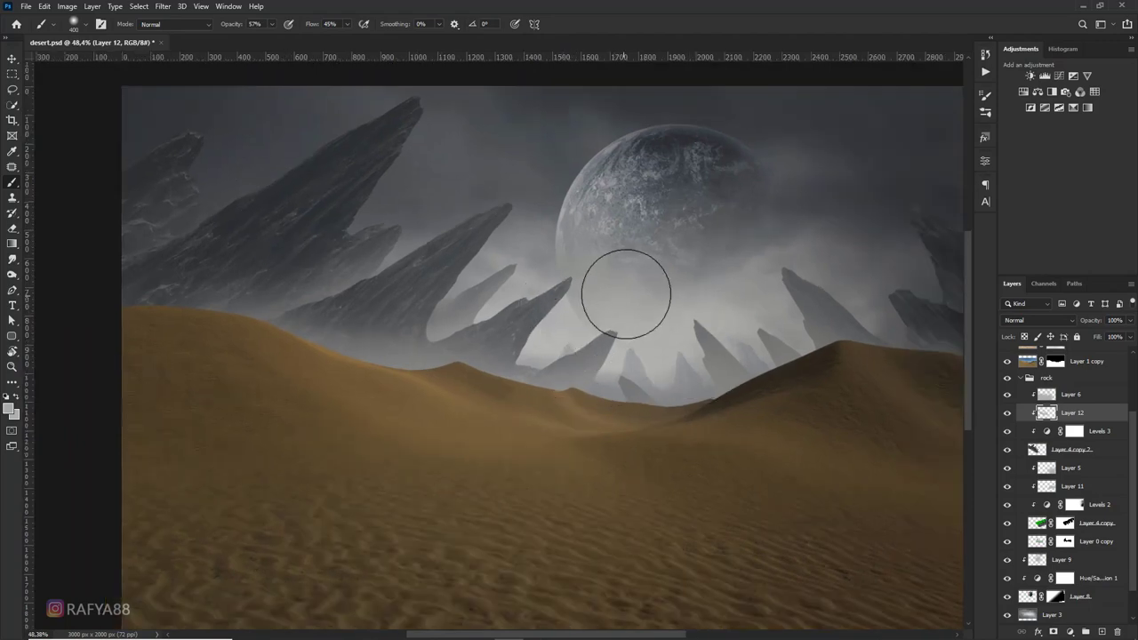
scroll(628, 295, down, 1)
scroll(265, 165, up, 1)
scroll(265, 164, up, 1)
scroll(272, 165, up, 1)
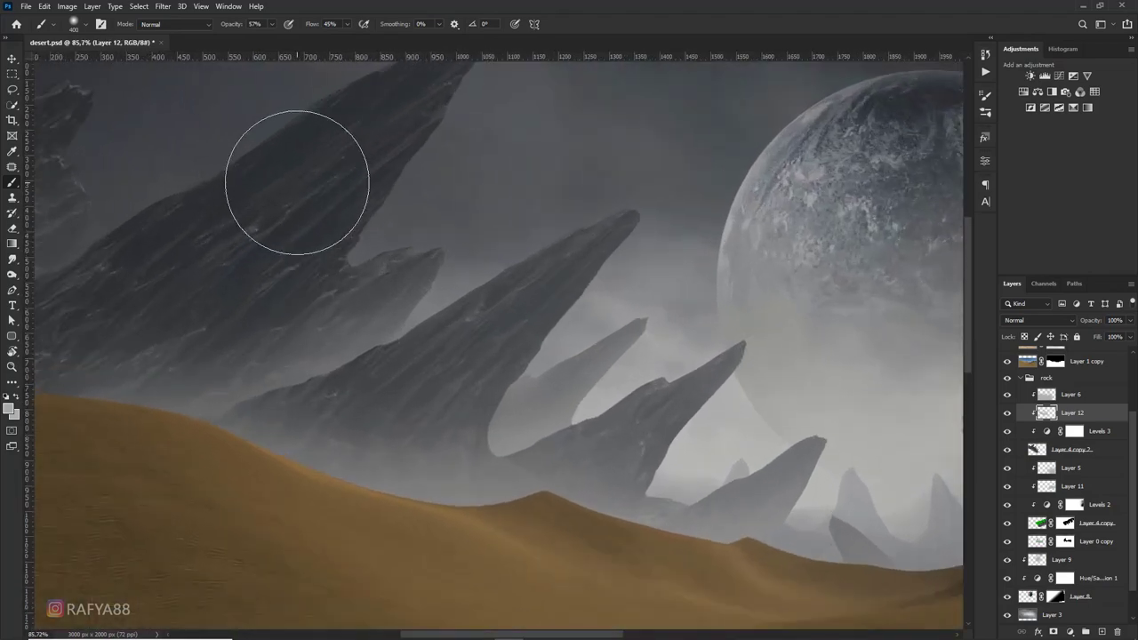
Lasso the small rock behind the big spire, haze it on Layer 12, and deselect
key(l)
scroll(354, 236, up, 1)
drag(368, 234, 355, 255)
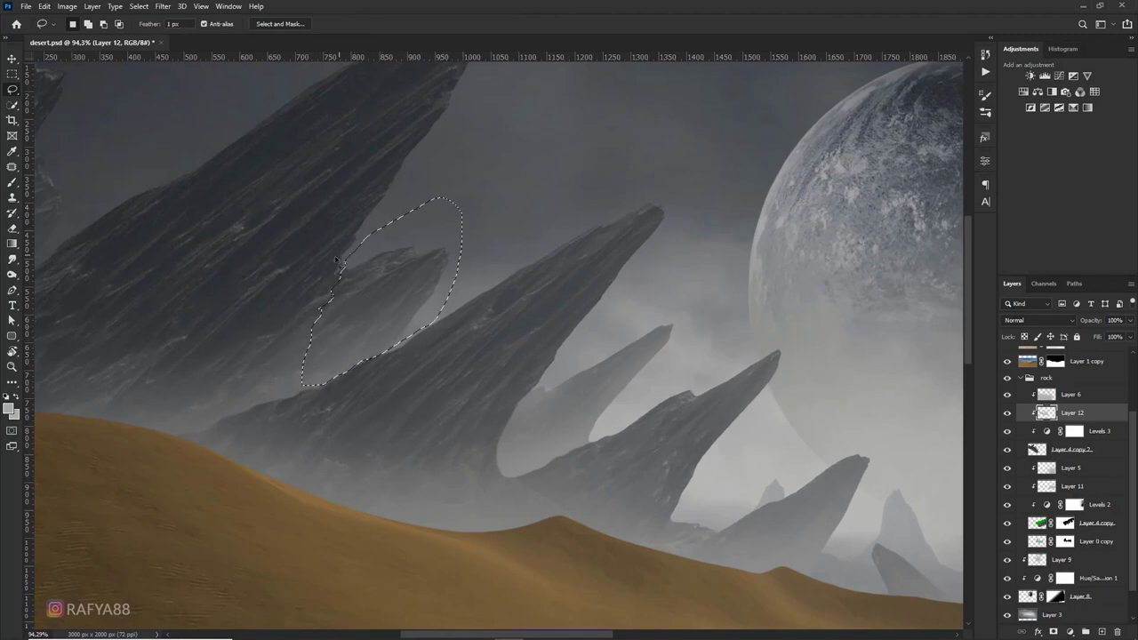
key(b)
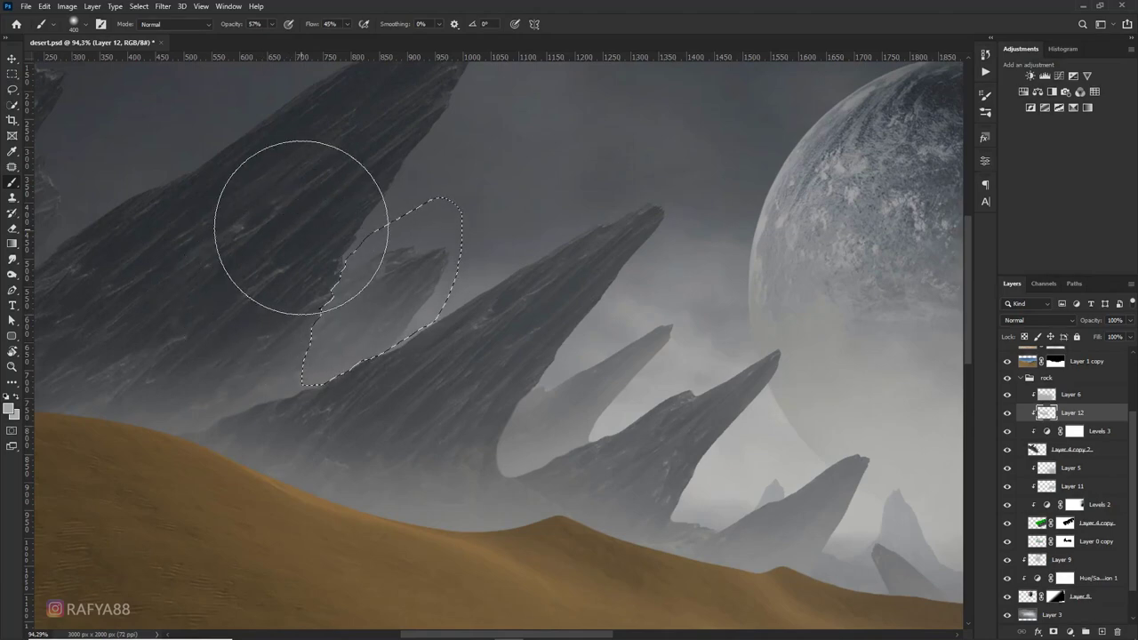
key(ctrl+d)
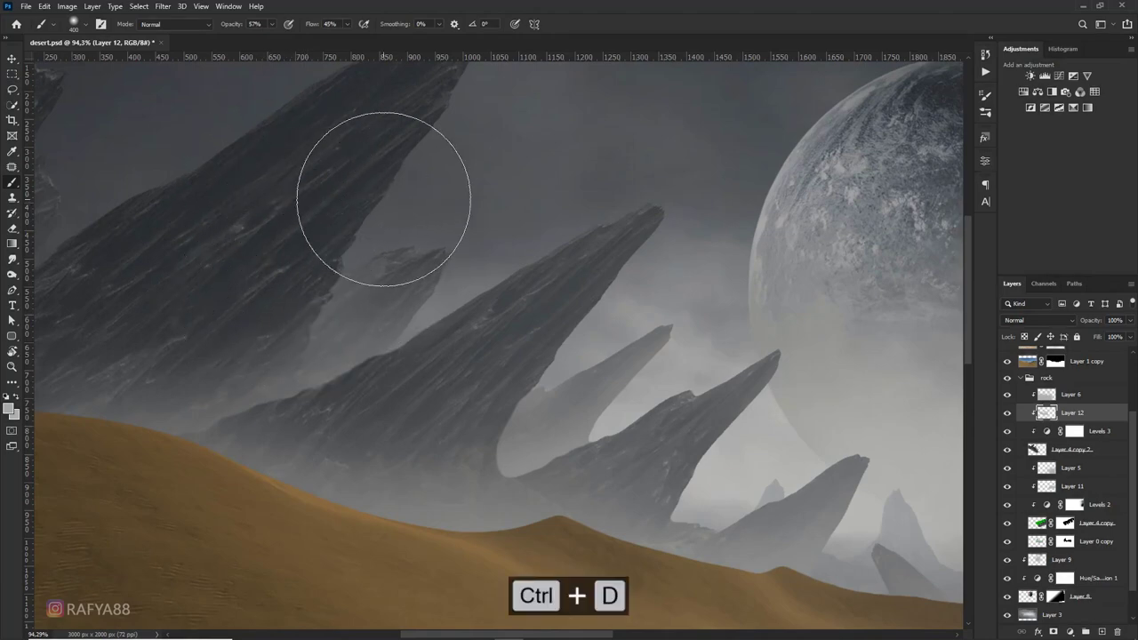
scroll(383, 200, down, 2)
scroll(475, 223, down, 2)
scroll(528, 228, down, 1)
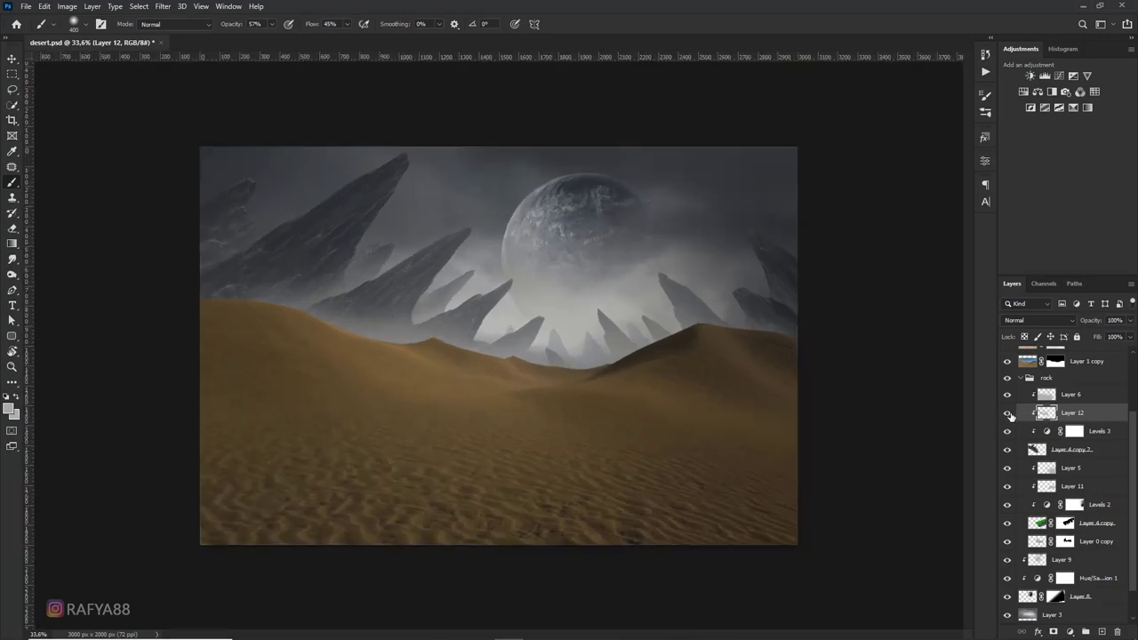
Toggle Layer 12's visibility to compare the rock haze
click(1009, 414)
click(1010, 415)
scroll(552, 294, down, 1)
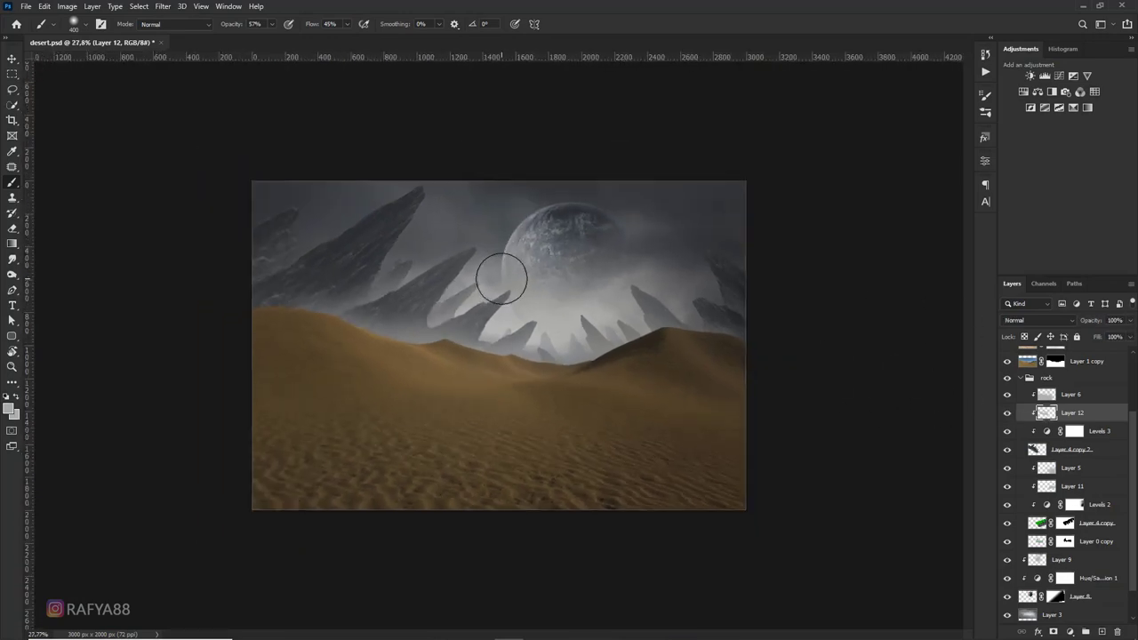
scroll(604, 276, up, 1)
scroll(1070, 383, up, 2)
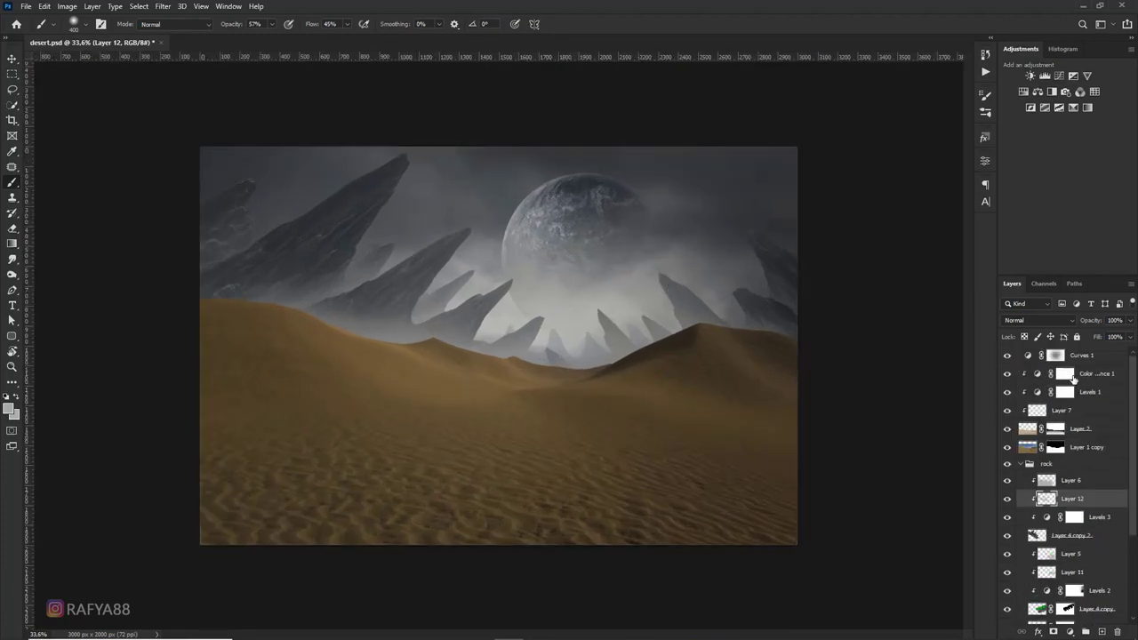
Add Layer 13 above Color Balance 1 and paint white mist with a 900 px brush
click(1085, 376)
click(1101, 632)
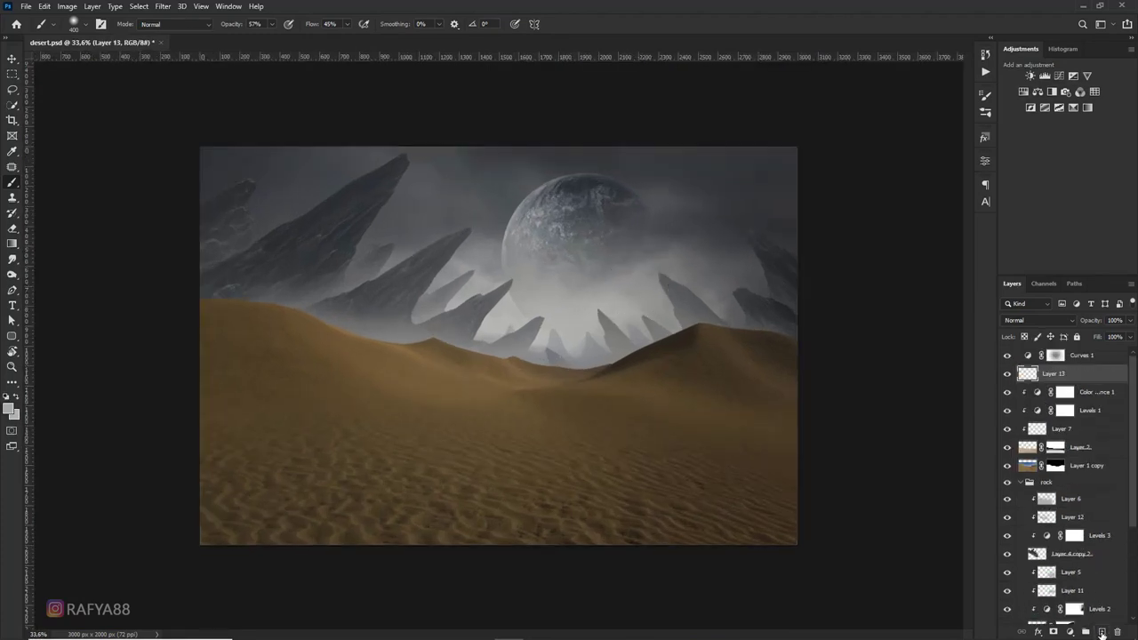
key(bracketright)
key(bracketright)
key(bracketright)
key(bracketright)
key(bracketright)
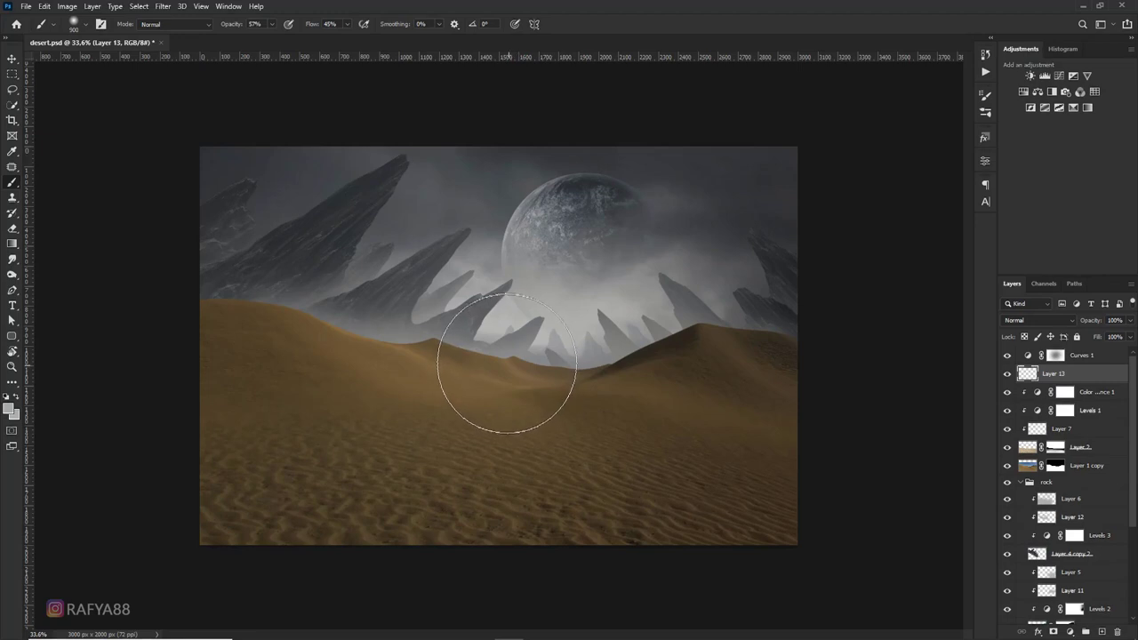
mouse_move(505, 353)
mouse_down()
mouse_move(691, 344)
mouse_move(632, 338)
mouse_move(672, 325)
mouse_move(691, 293)
mouse_move(755, 310)
mouse_up()
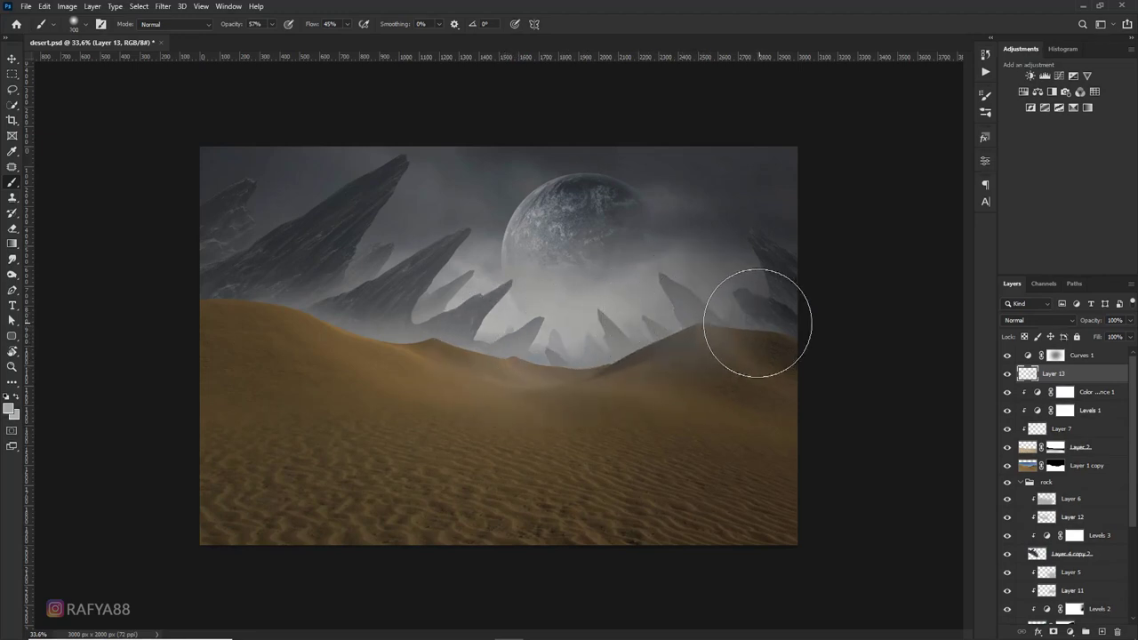
key(ctrl+z)
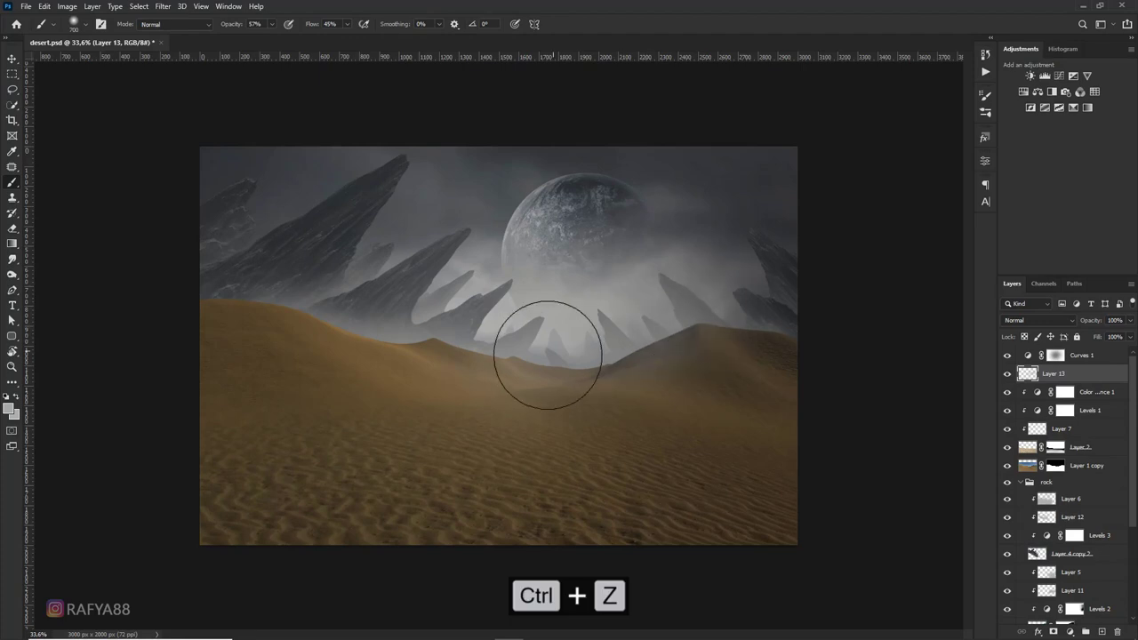
Fit the whole image on screen and toggle the mist layer to compare
scroll(559, 356, up, 2)
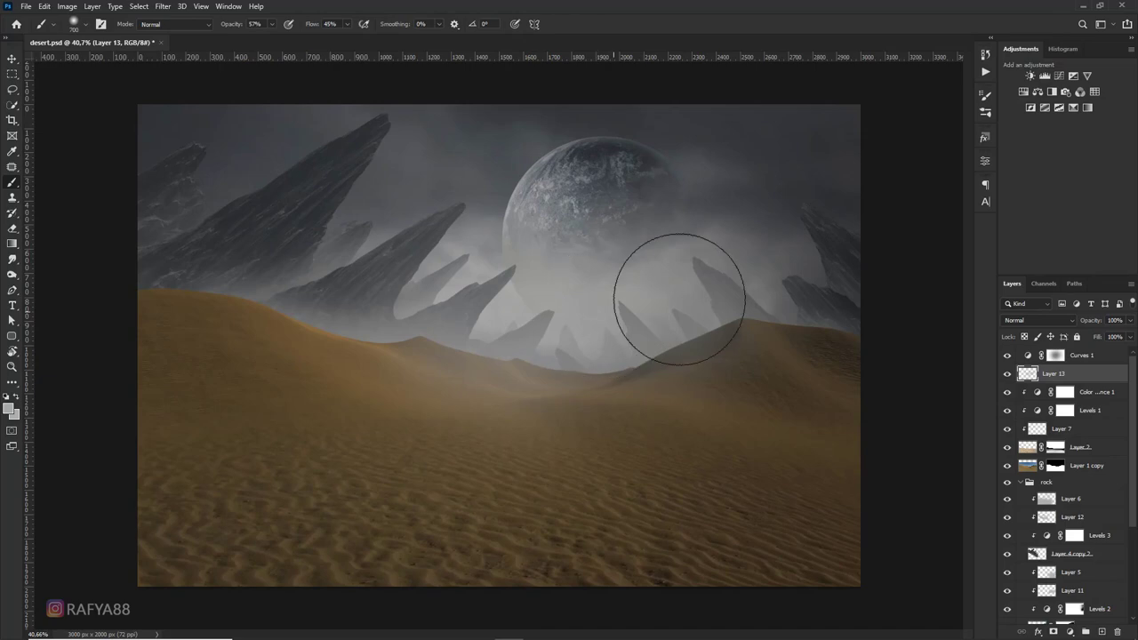
key(ctrl+0)
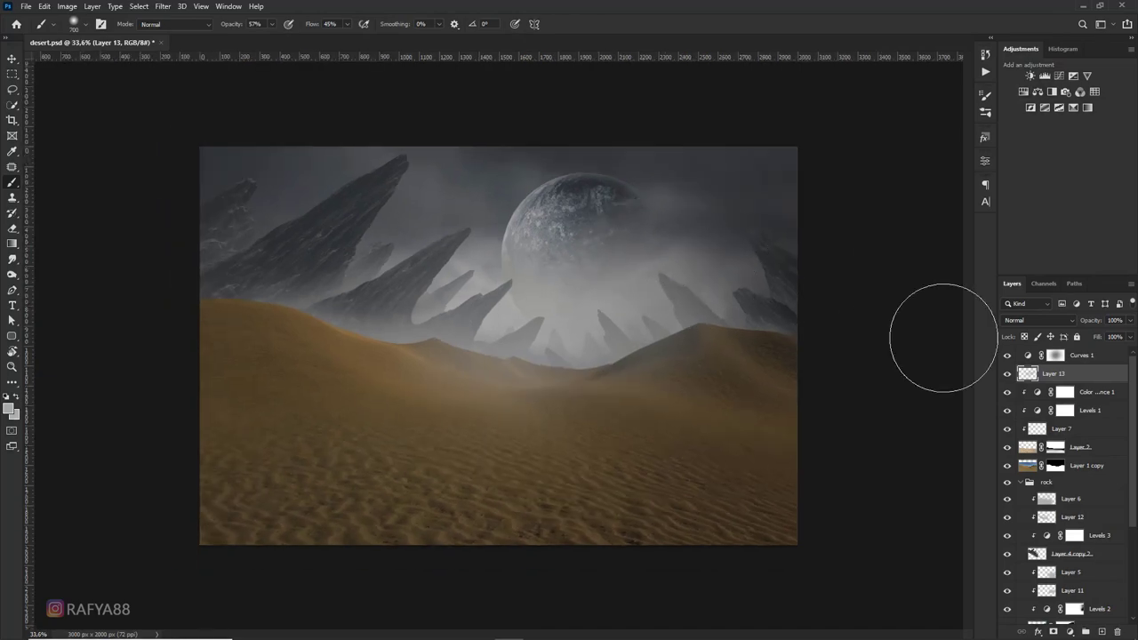
click(1011, 374)
click(1011, 375)
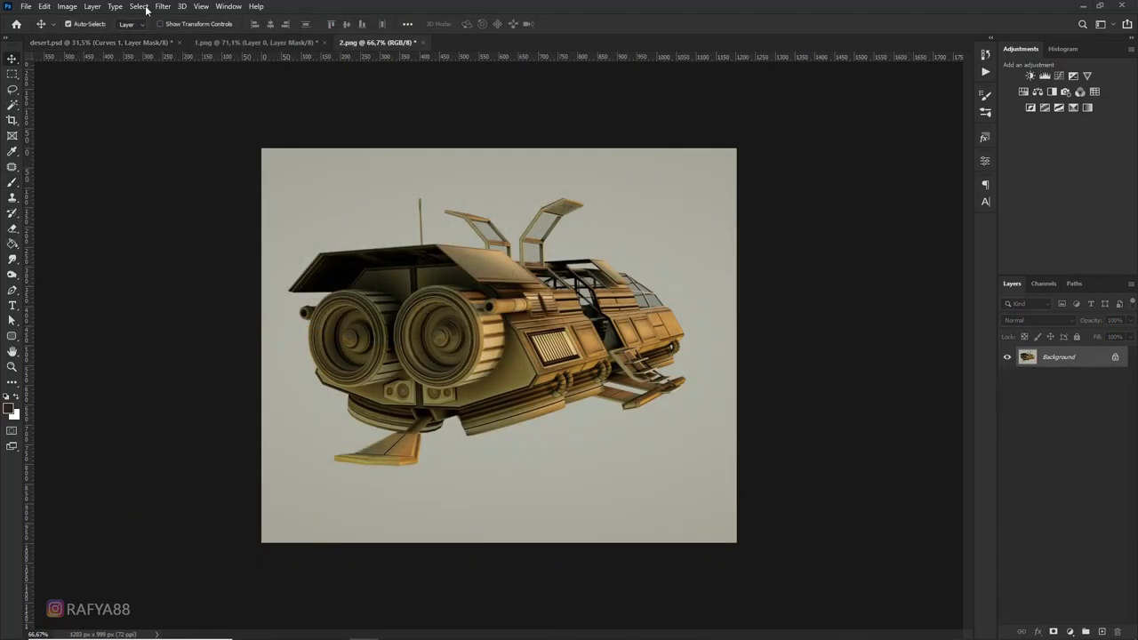
Select the spaceship's grey background with Color Range at Fuzziness 70
click(186, 121)
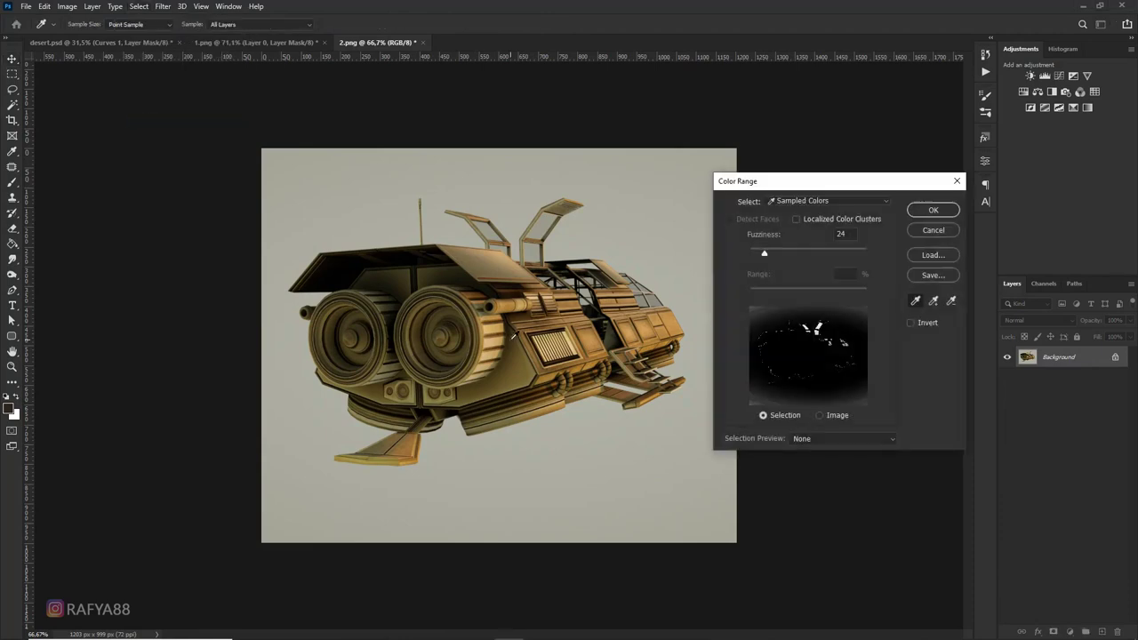
click(437, 189)
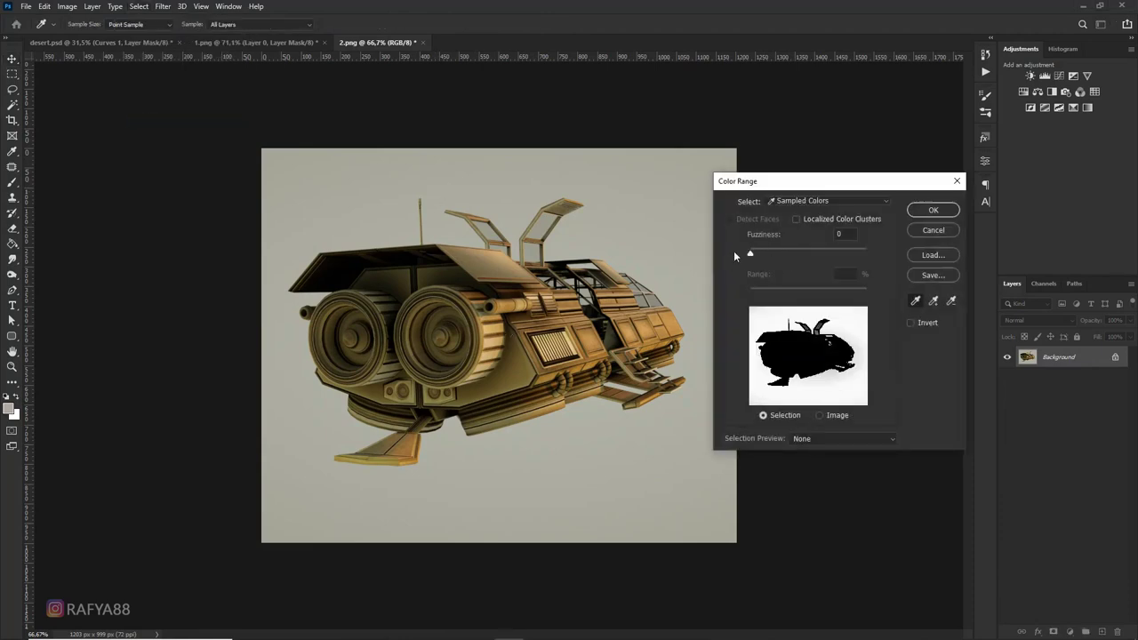
drag(749, 254, 789, 256)
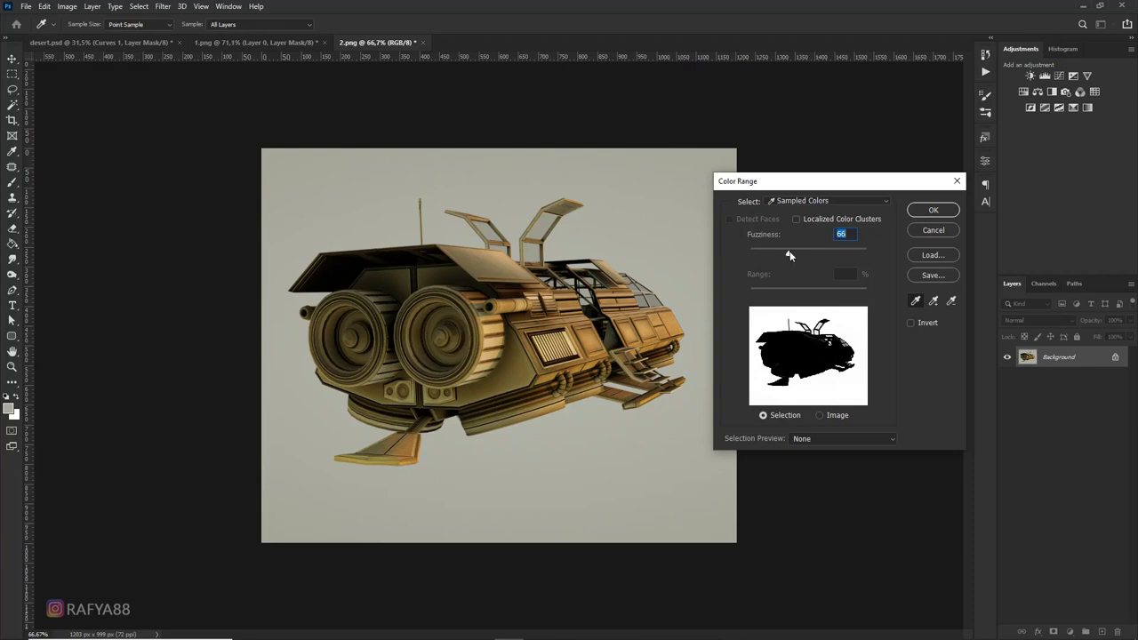
drag(793, 255, 791, 255)
click(915, 210)
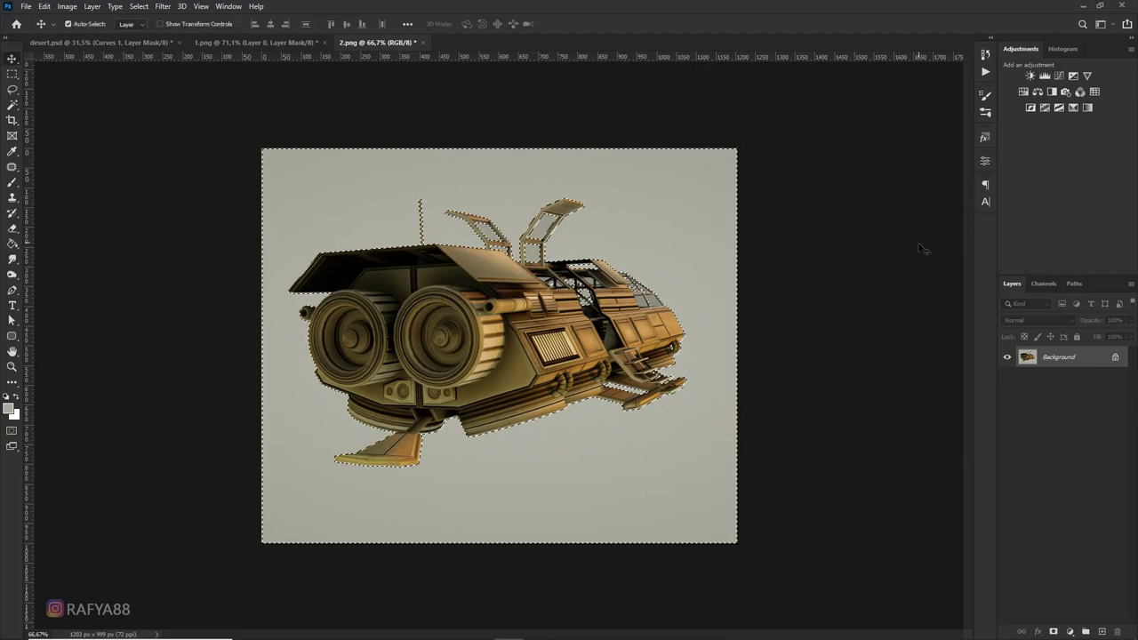
Invert the selection, mask out the background, and drag the ship into desert.psd
key(ctrl+shift+i)
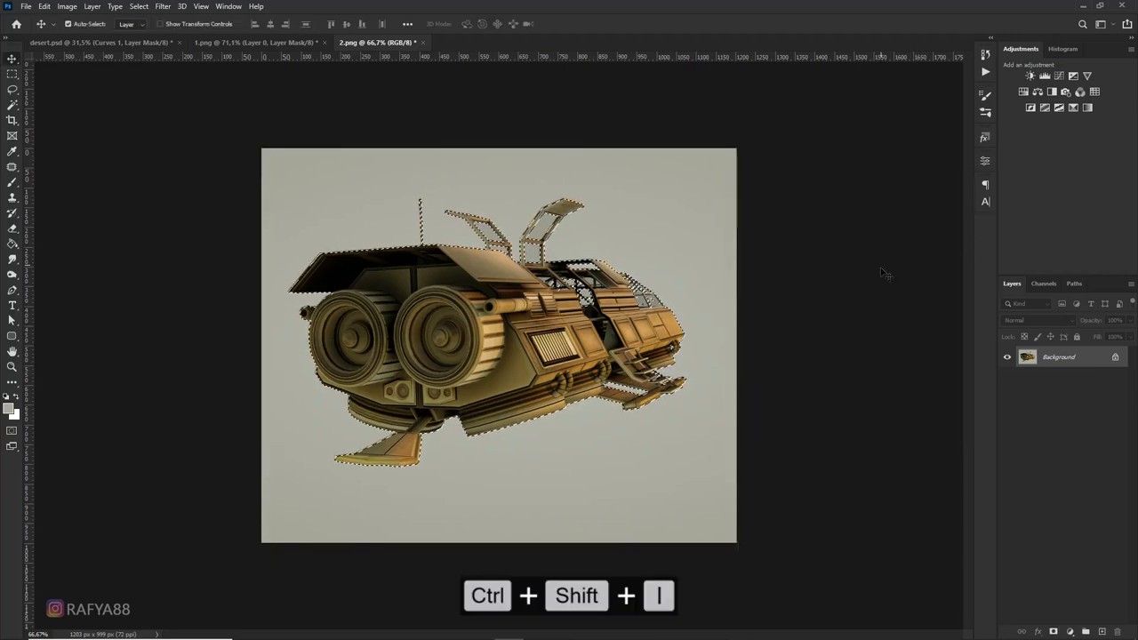
click(1054, 632)
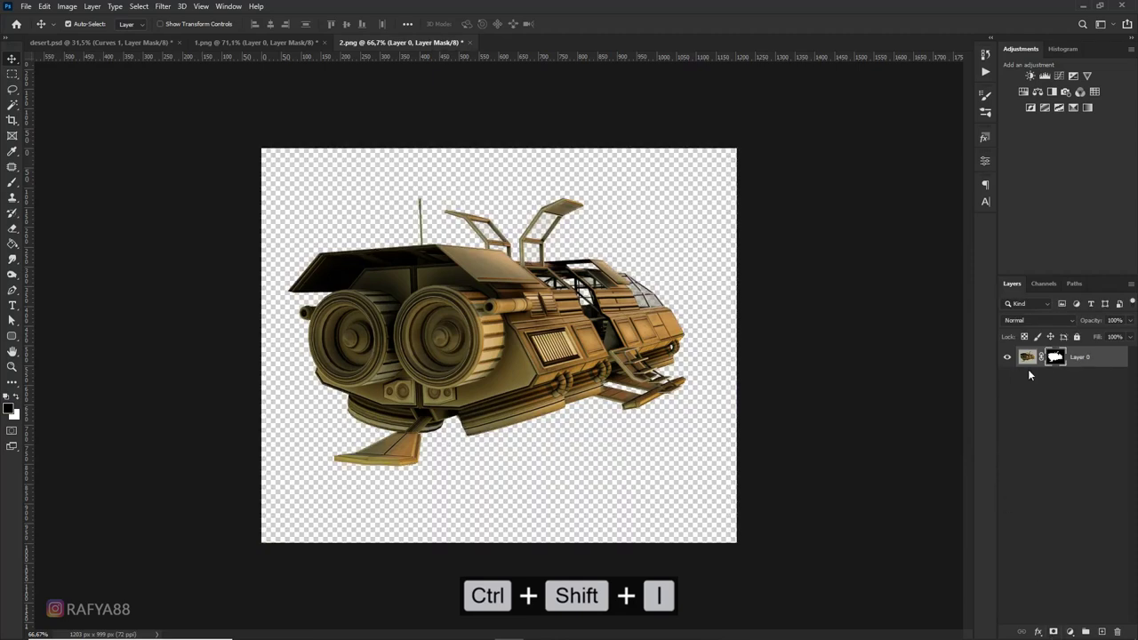
click(1028, 358)
mouse_move(439, 257)
mouse_down()
mouse_move(434, 385)
mouse_move(455, 387)
mouse_up()
Free-transform Layer 14, tilting the ship about 1° and lowering it over the dunes
scroll(449, 363, up, 3)
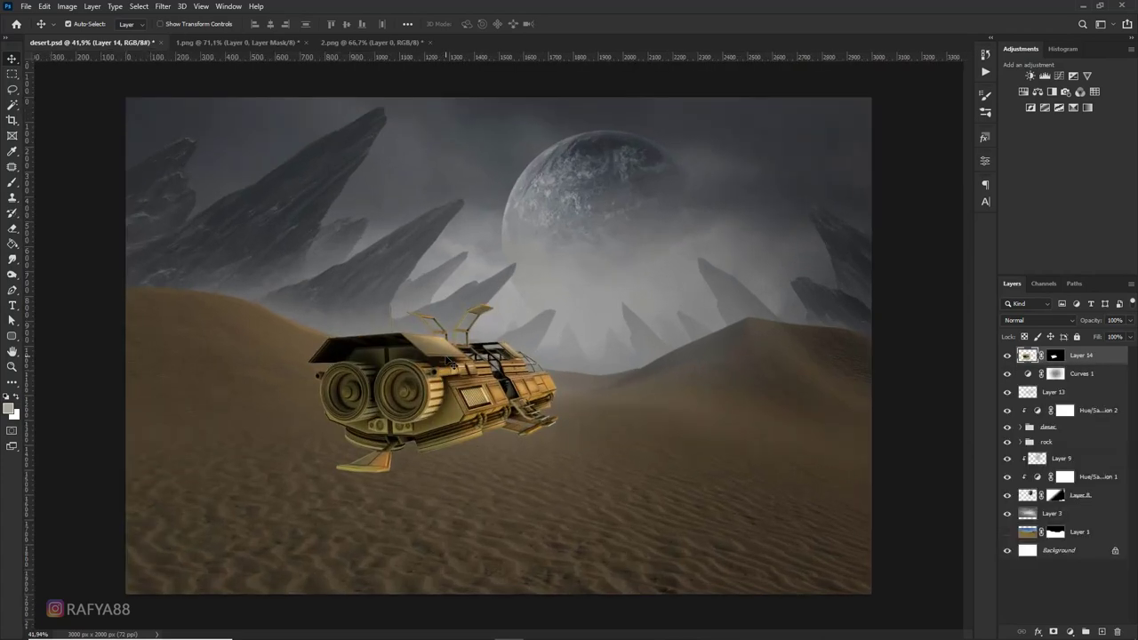
key(ctrl+t)
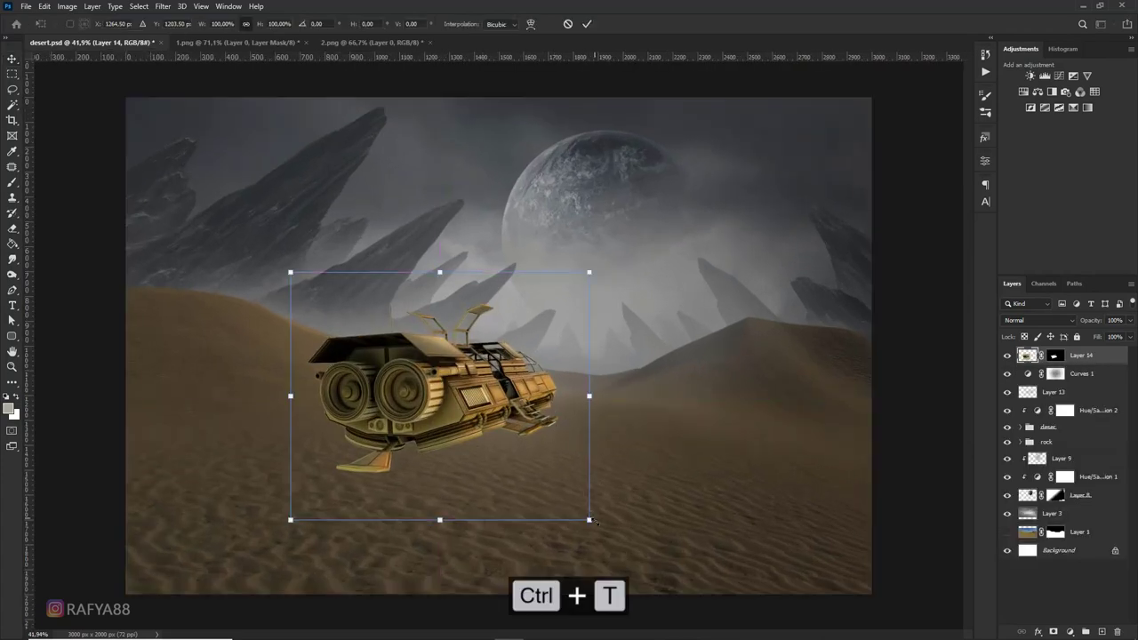
drag(603, 513, 600, 517)
mouse_move(471, 462)
mouse_down()
mouse_move(494, 472)
mouse_move(484, 469)
mouse_up()
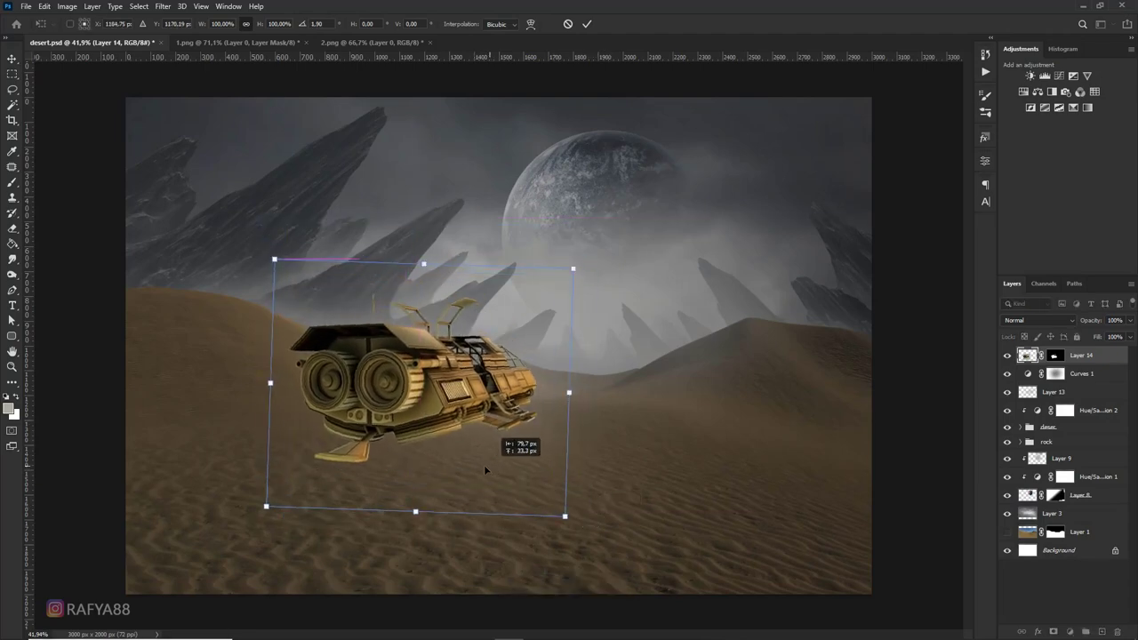
key(ctrl+minus)
key(ctrl+minus)
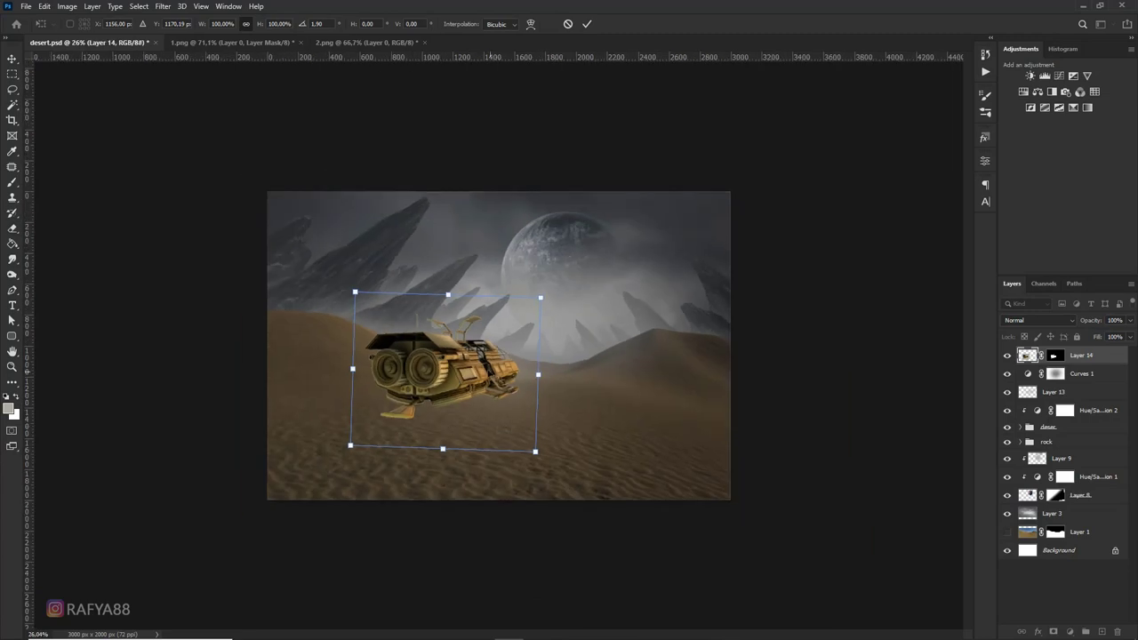
mouse_move(473, 376)
mouse_down()
mouse_move(476, 413)
mouse_move(477, 396)
mouse_up()
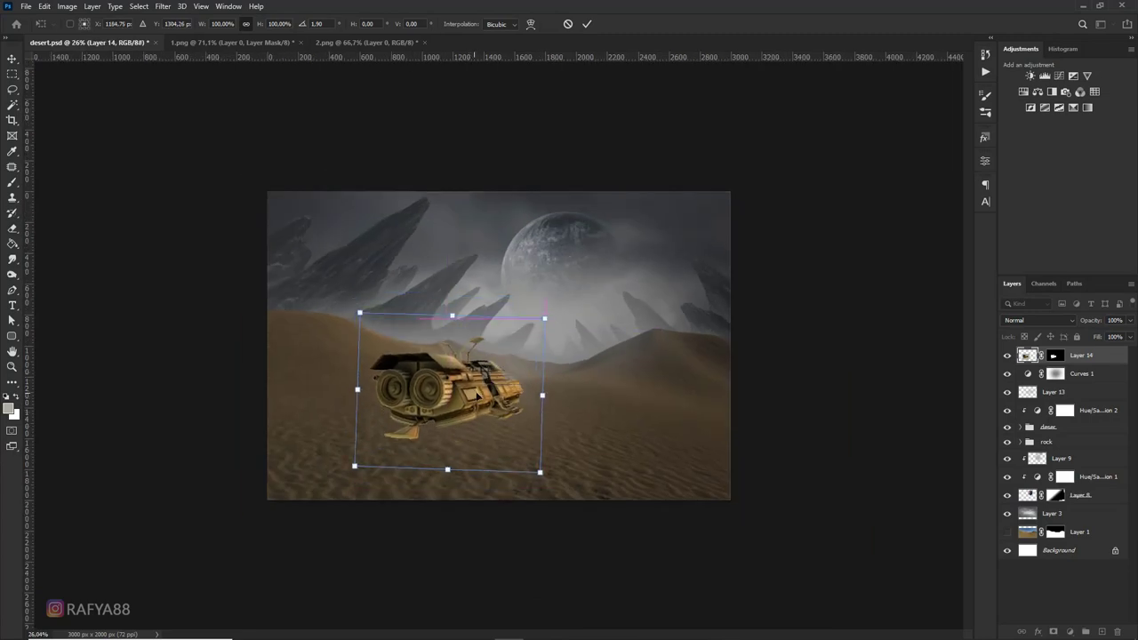
Scale the ship to about 102.5% and commit it hovering left of centre
mouse_move(540, 472)
mouse_down()
mouse_move(504, 440)
mouse_move(510, 406)
mouse_move(587, 480)
mouse_move(607, 456)
mouse_up()
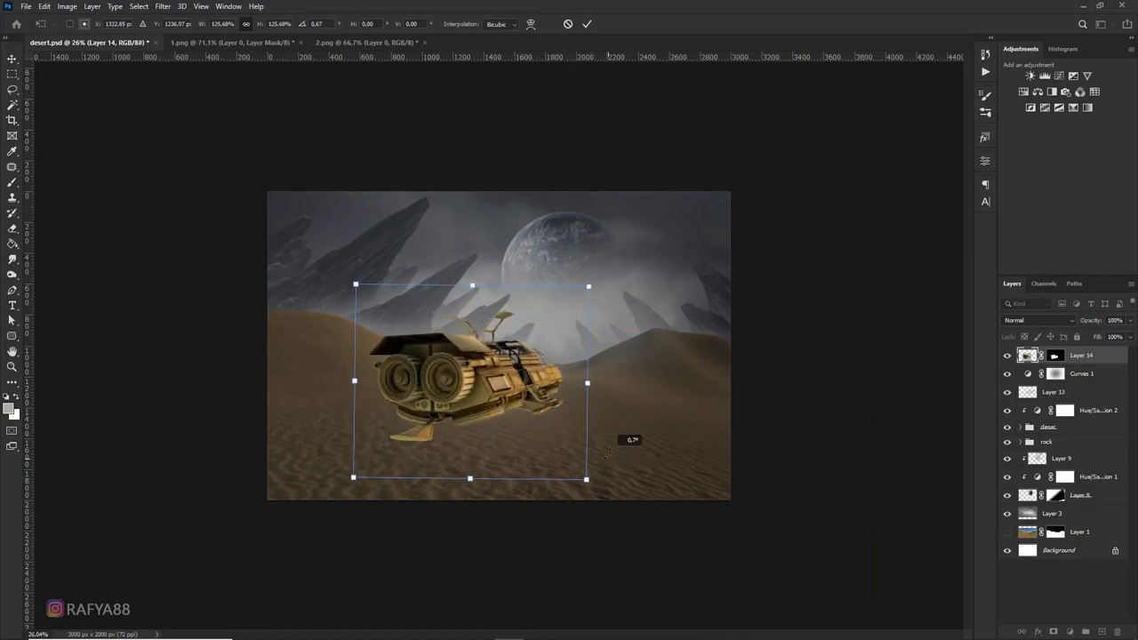
drag(551, 405, 542, 435)
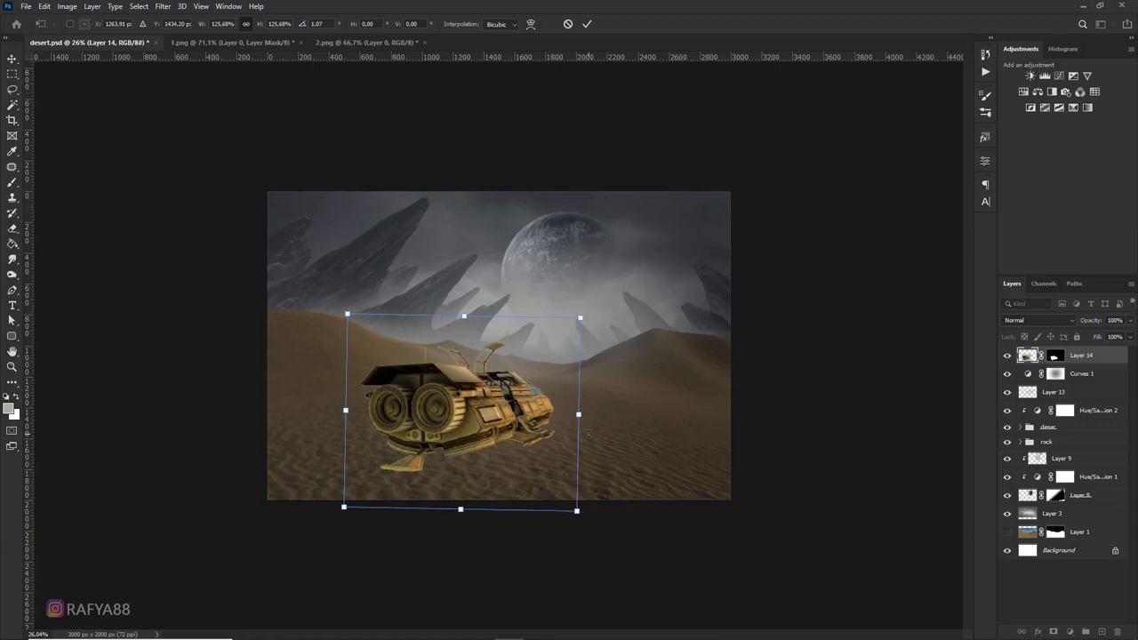
drag(581, 511, 560, 496)
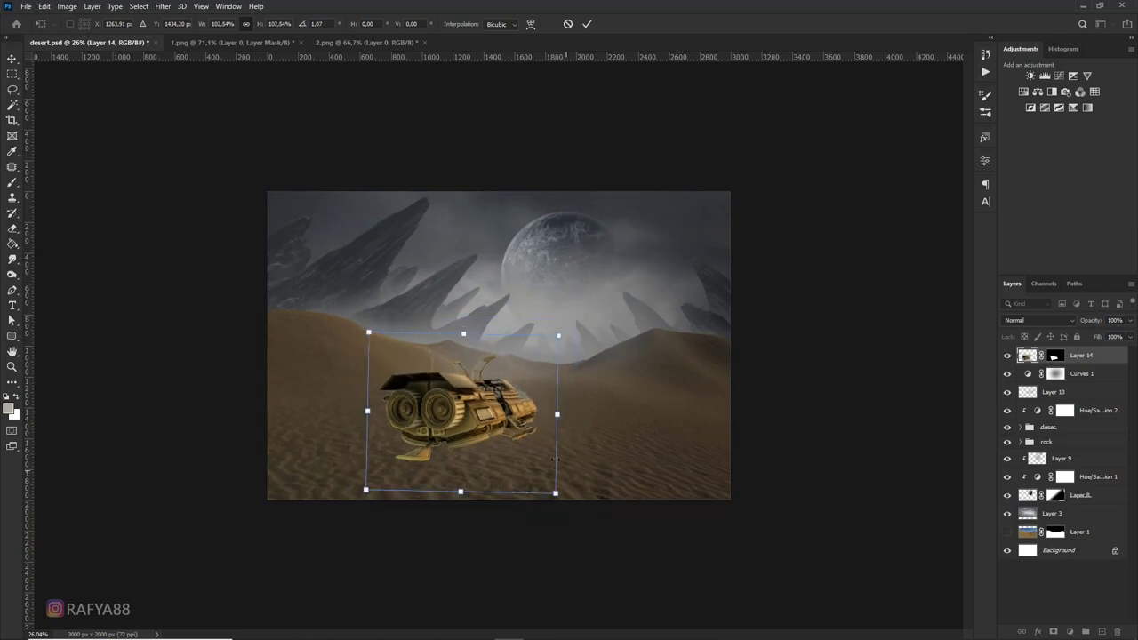
mouse_move(530, 435)
mouse_down()
mouse_move(484, 421)
mouse_move(503, 405)
mouse_move(488, 407)
mouse_up()
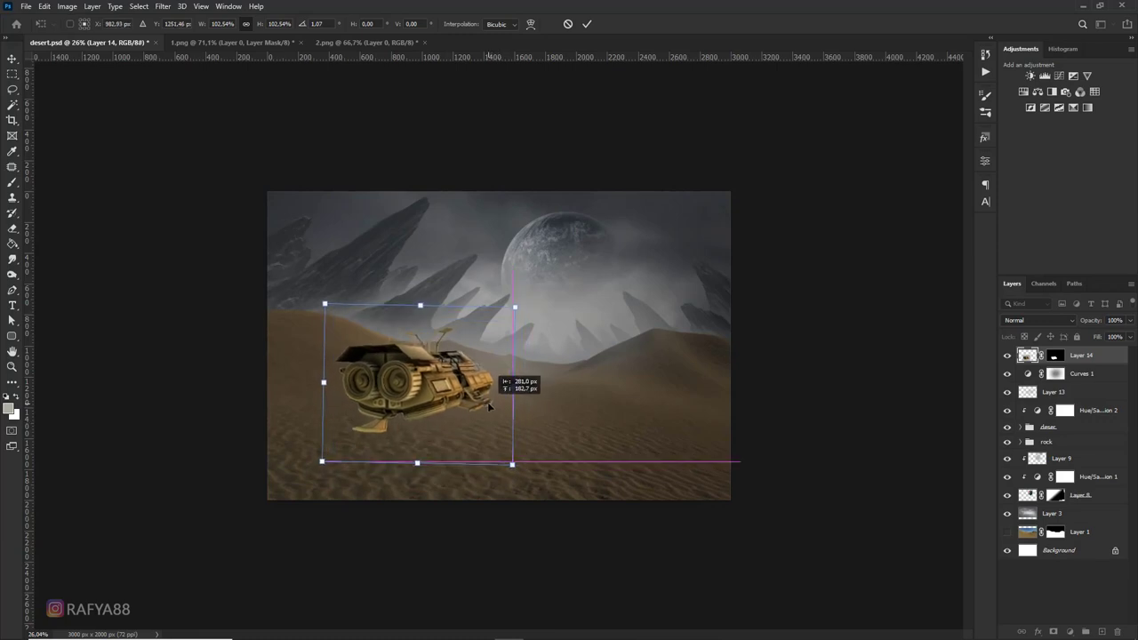
key(Return)
scroll(444, 409, up, 5)
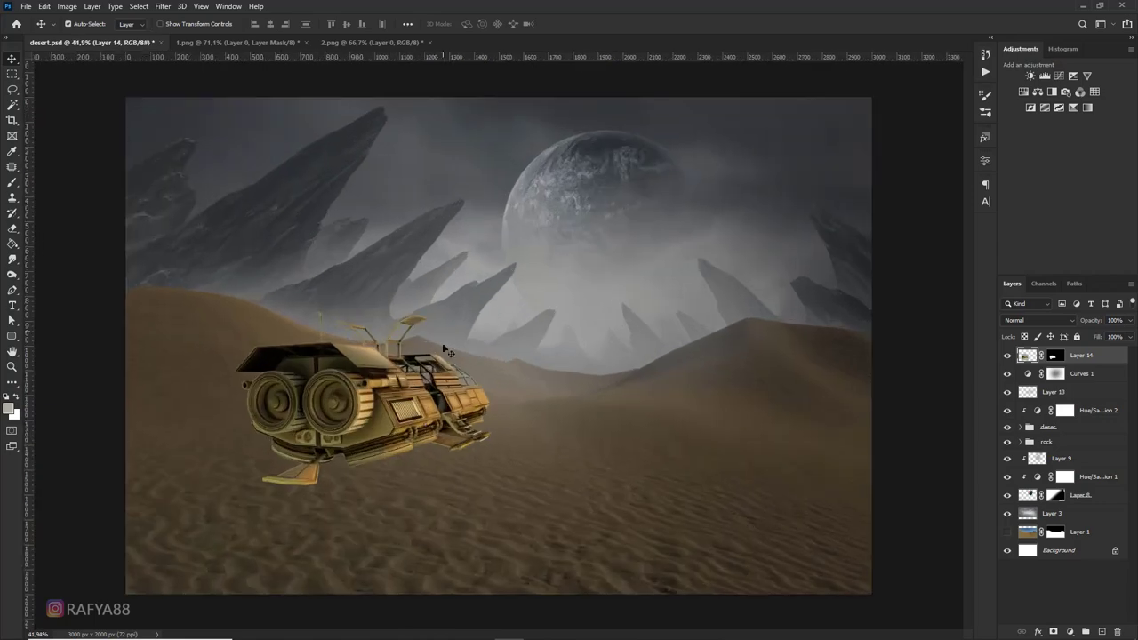
scroll(269, 393, up, 2)
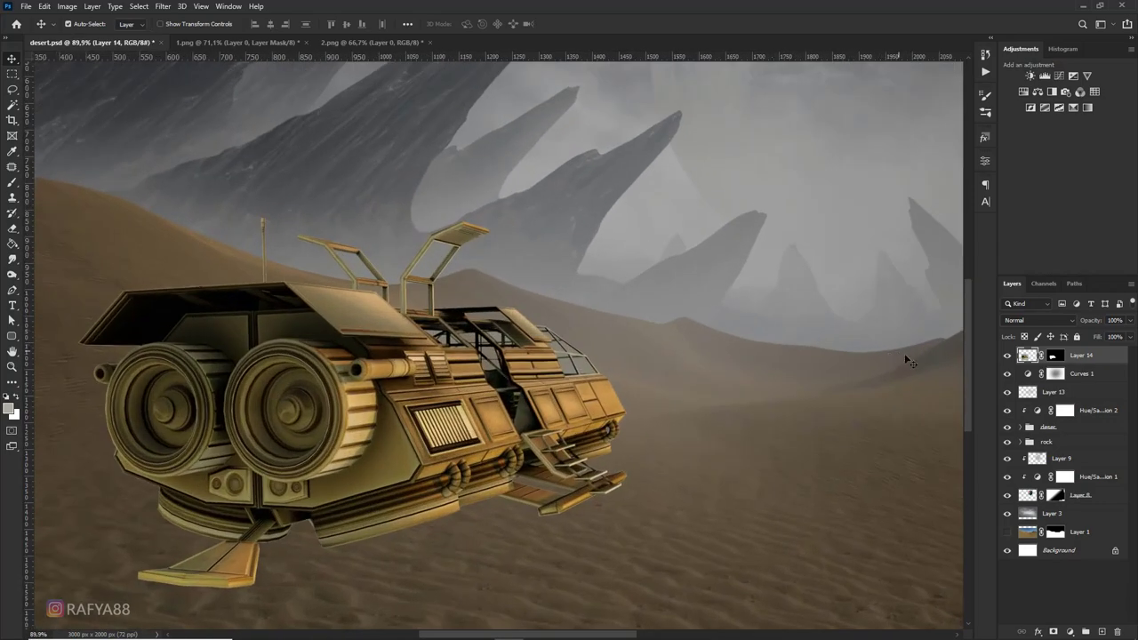
Refine Layer 14's mask with Decontaminate Colors and Shift Edge -24%, output as Layer 14 copy
click(1054, 356)
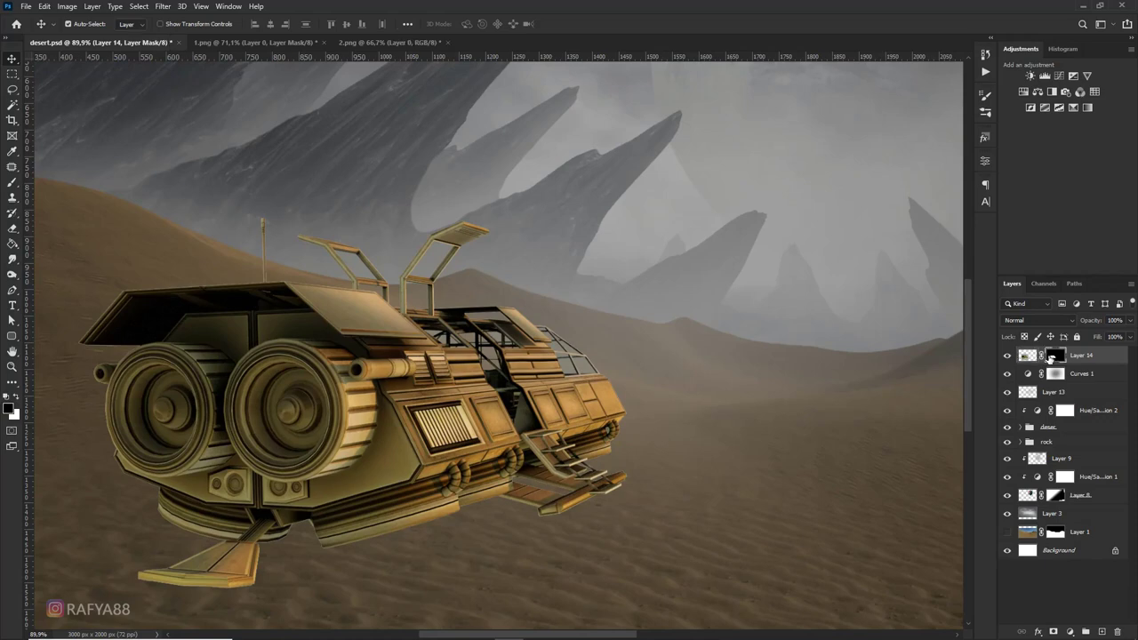
right_click(1051, 358)
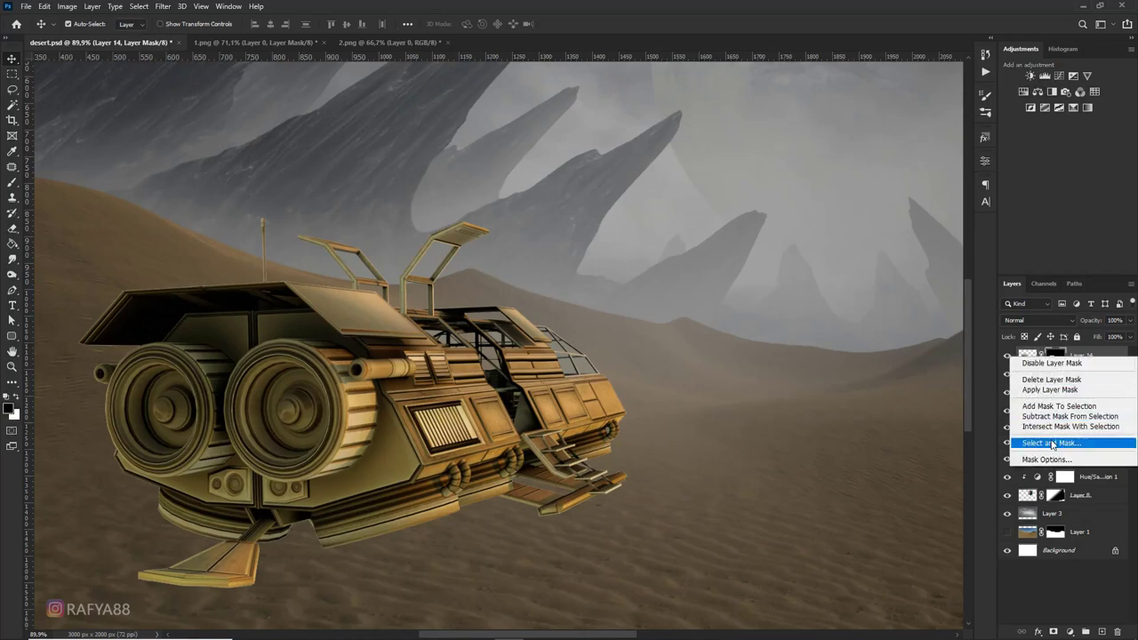
click(1054, 433)
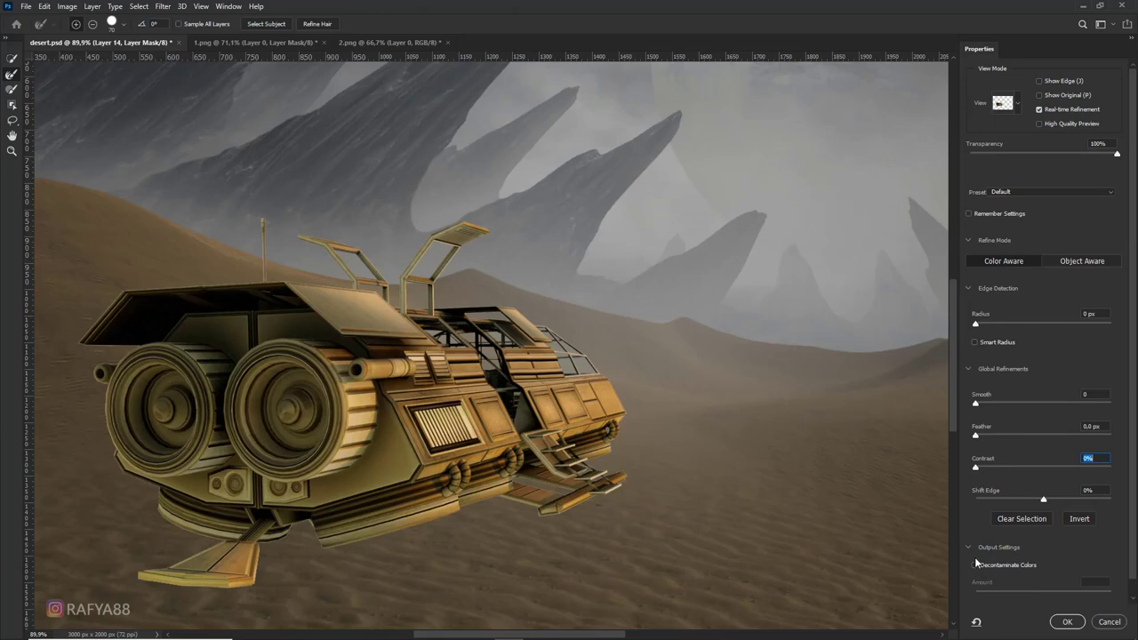
click(975, 565)
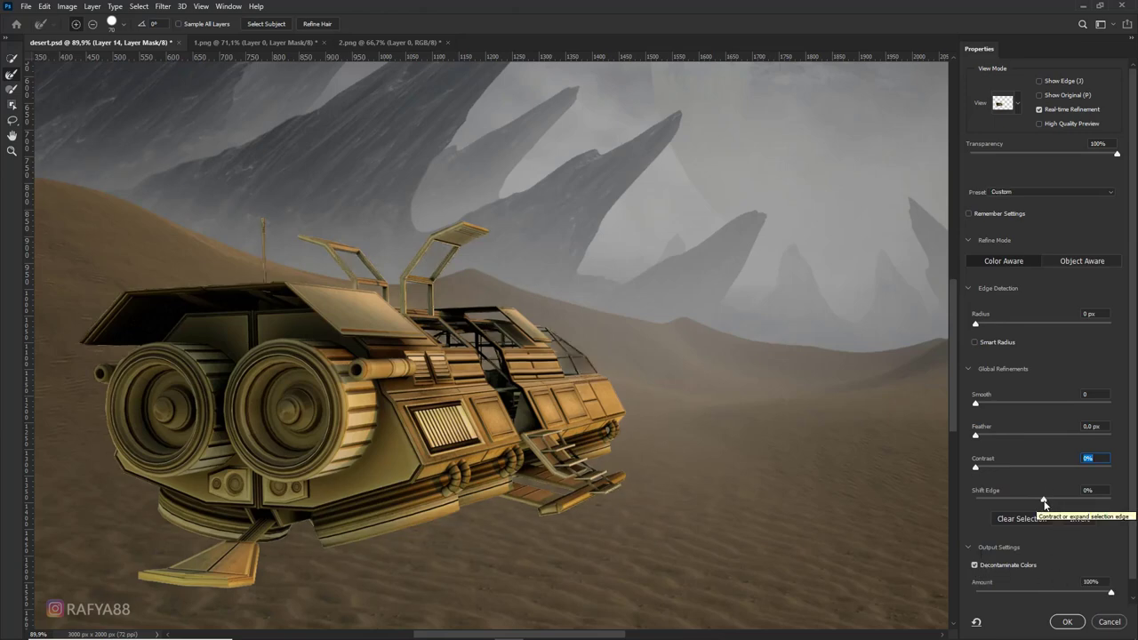
drag(1044, 500, 1034, 500)
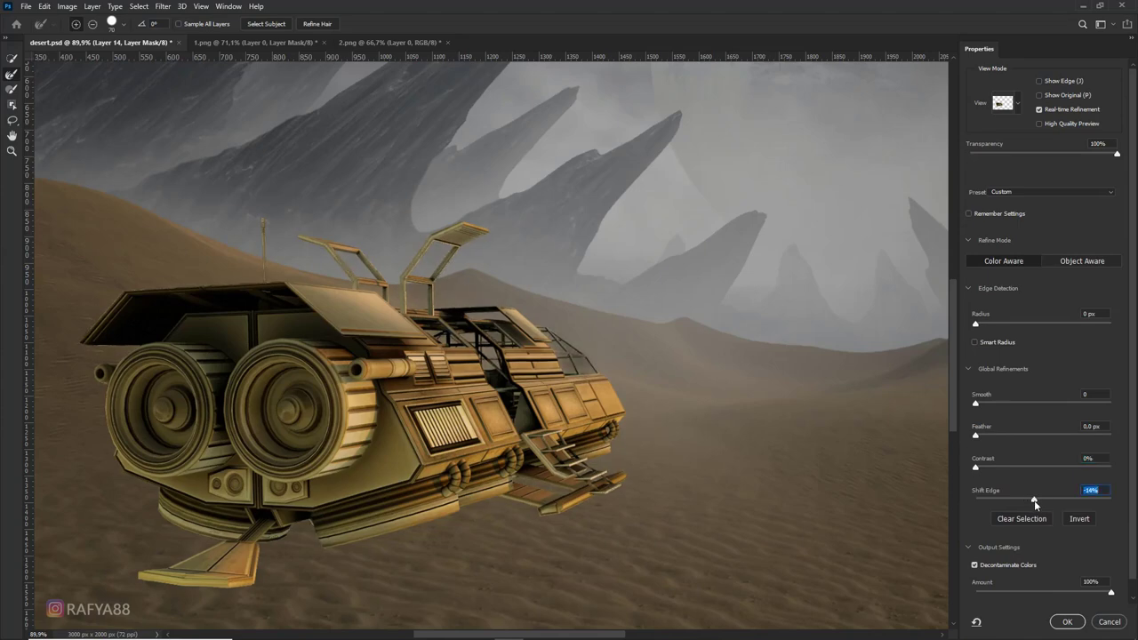
click(1067, 621)
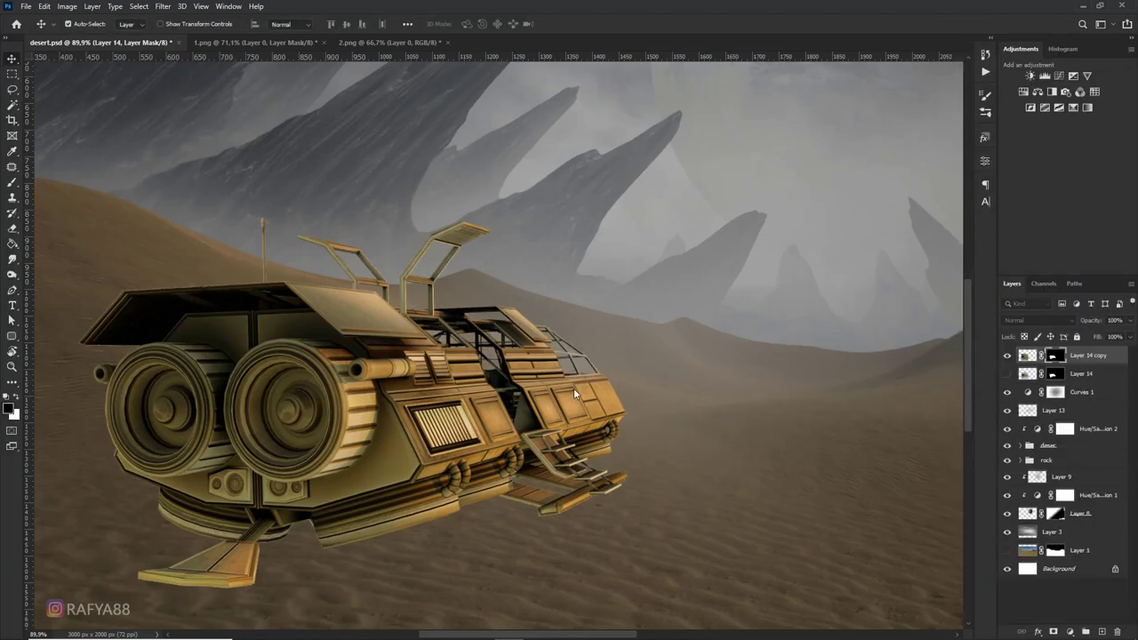
scroll(495, 364, down, 3)
scroll(495, 365, up, 1)
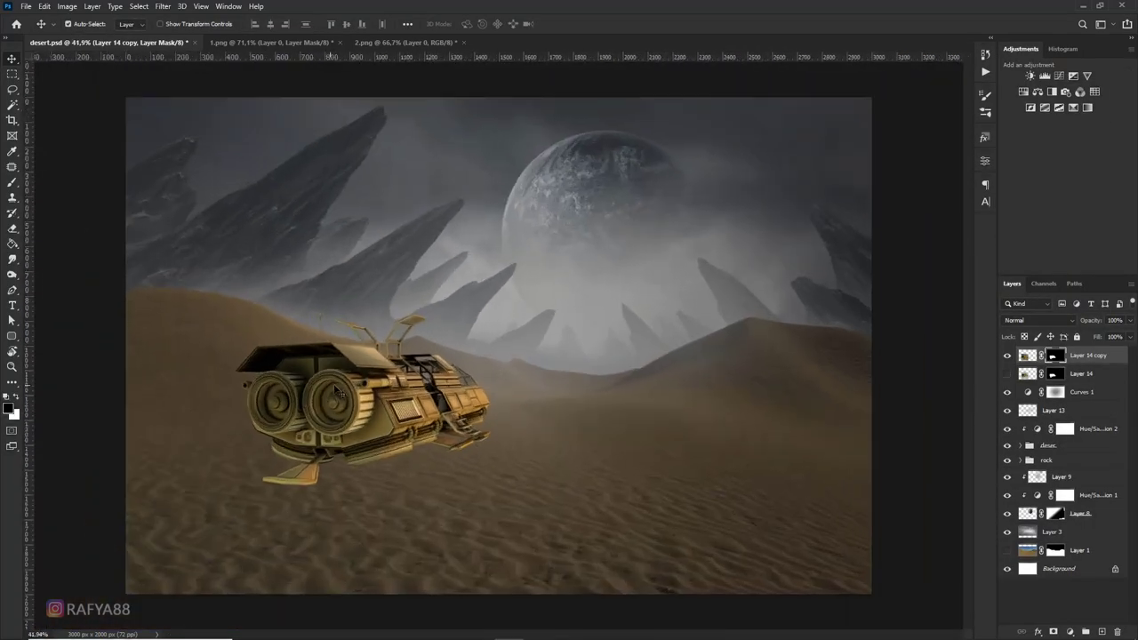
scroll(495, 365, up, 1)
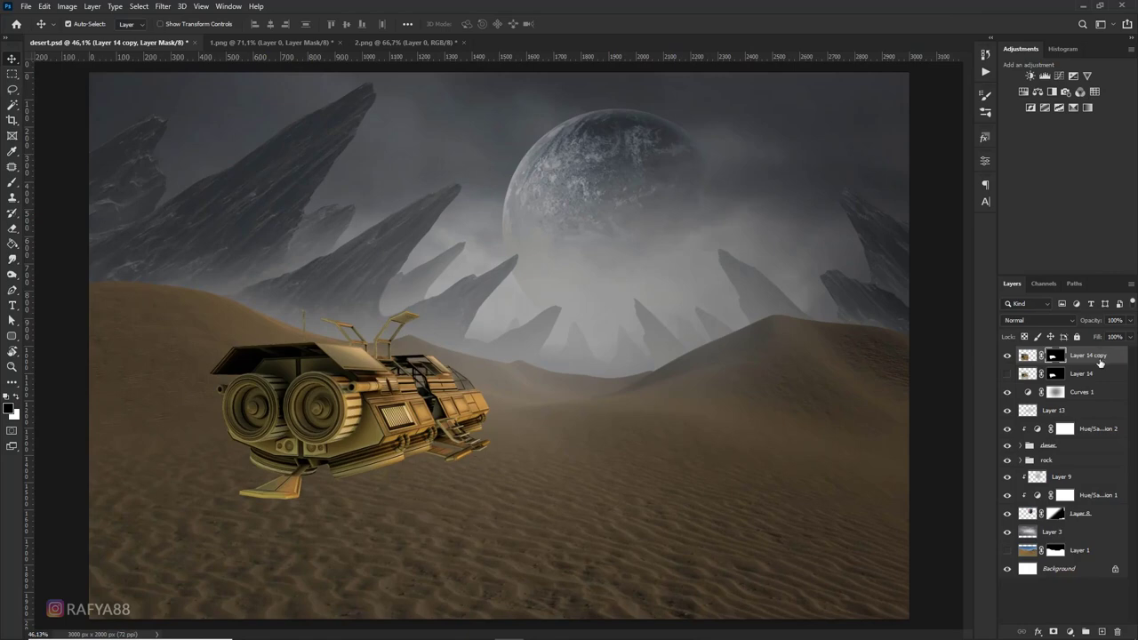
key(ctrl+2)
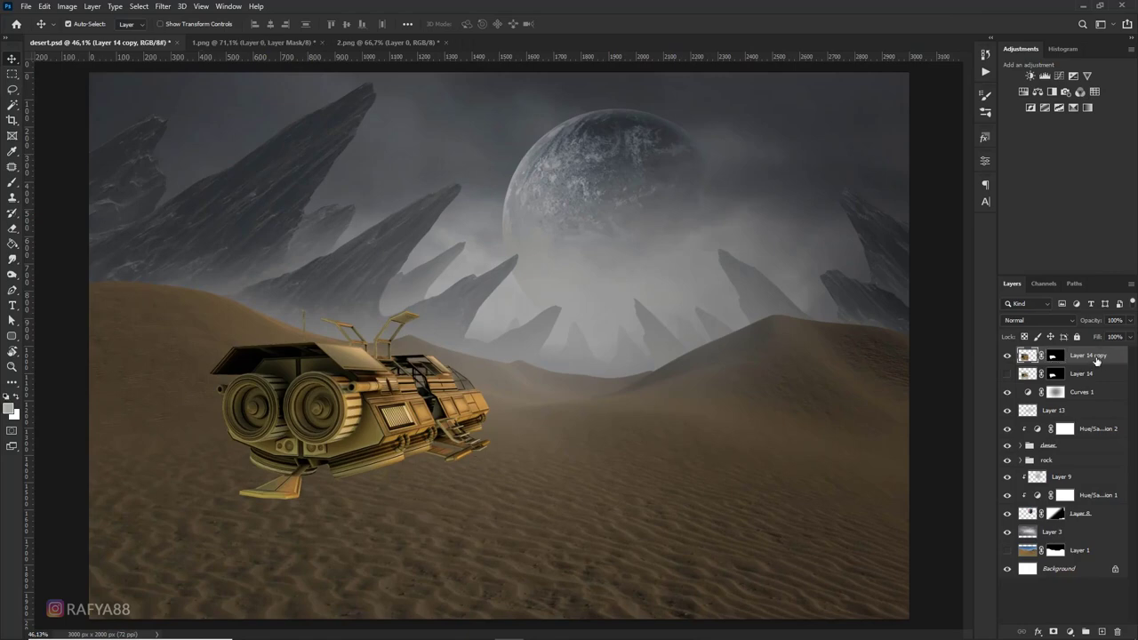
Add a Hue/Saturation layer clipped to the ship with Saturation -28
click(1071, 632)
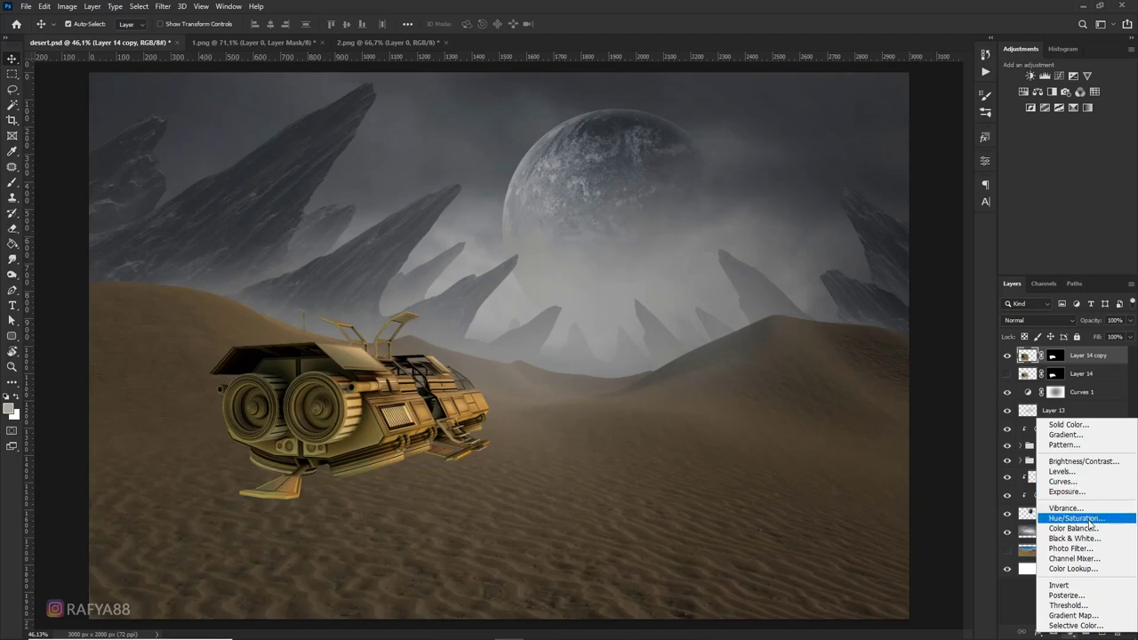
click(1078, 519)
click(885, 379)
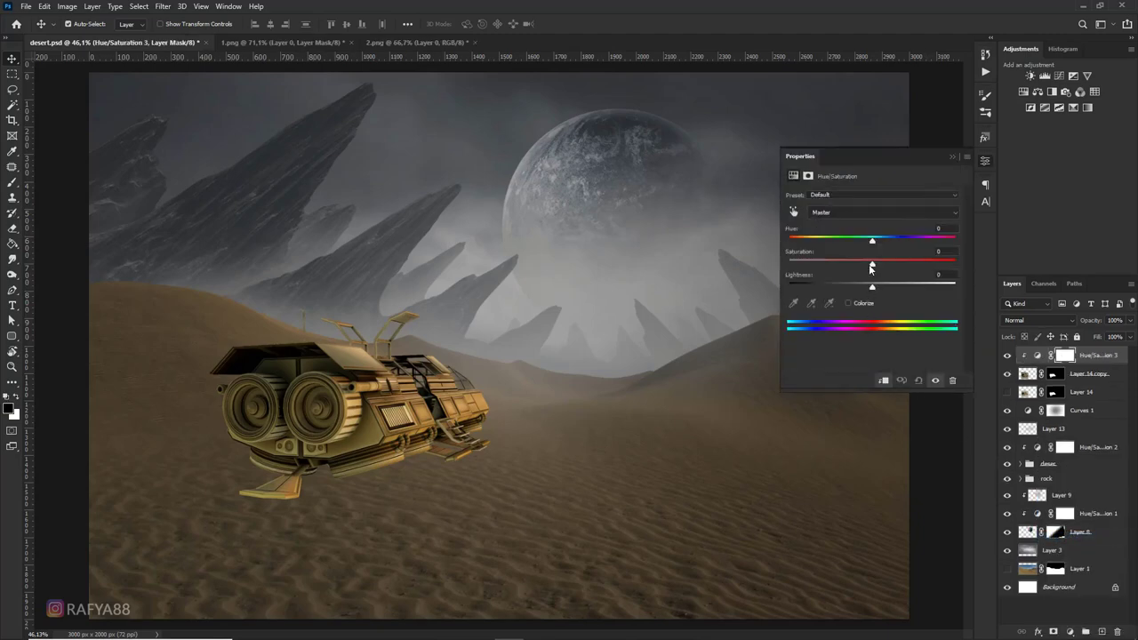
drag(868, 266, 850, 266)
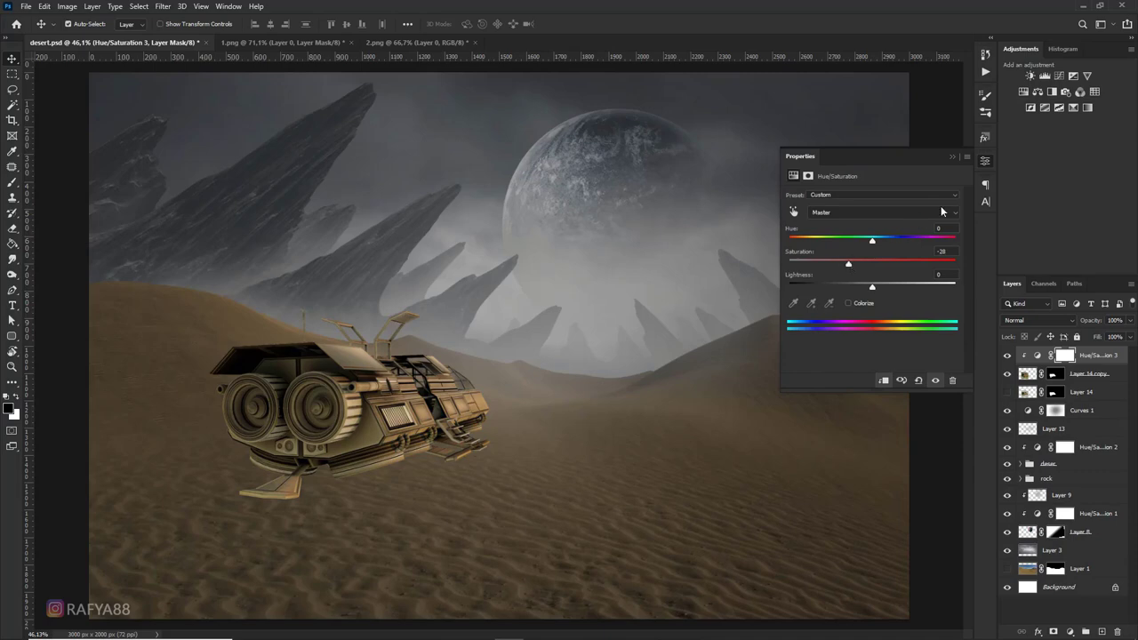
click(953, 156)
Add a Levels layer for the ship with output white lowered to 136
click(1071, 631)
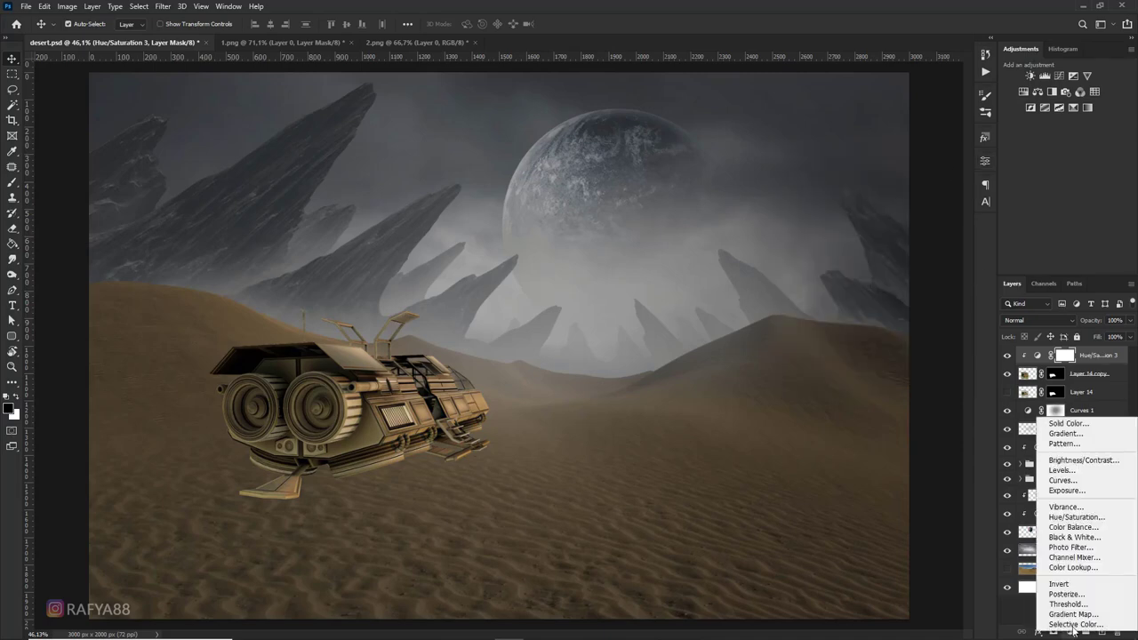
click(1079, 473)
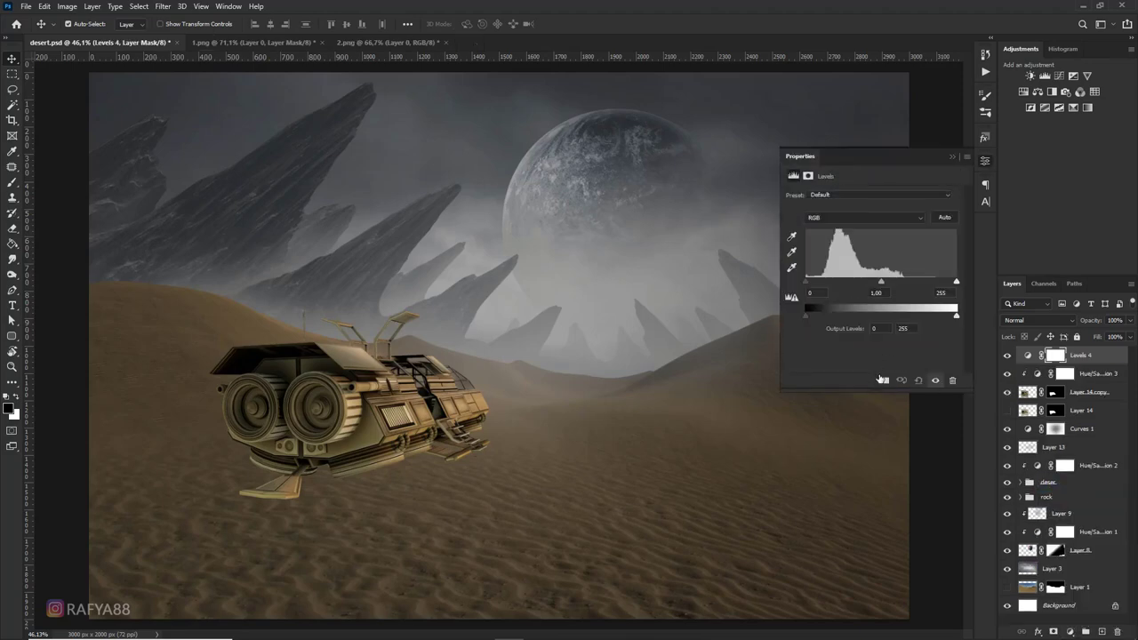
drag(957, 313, 889, 319)
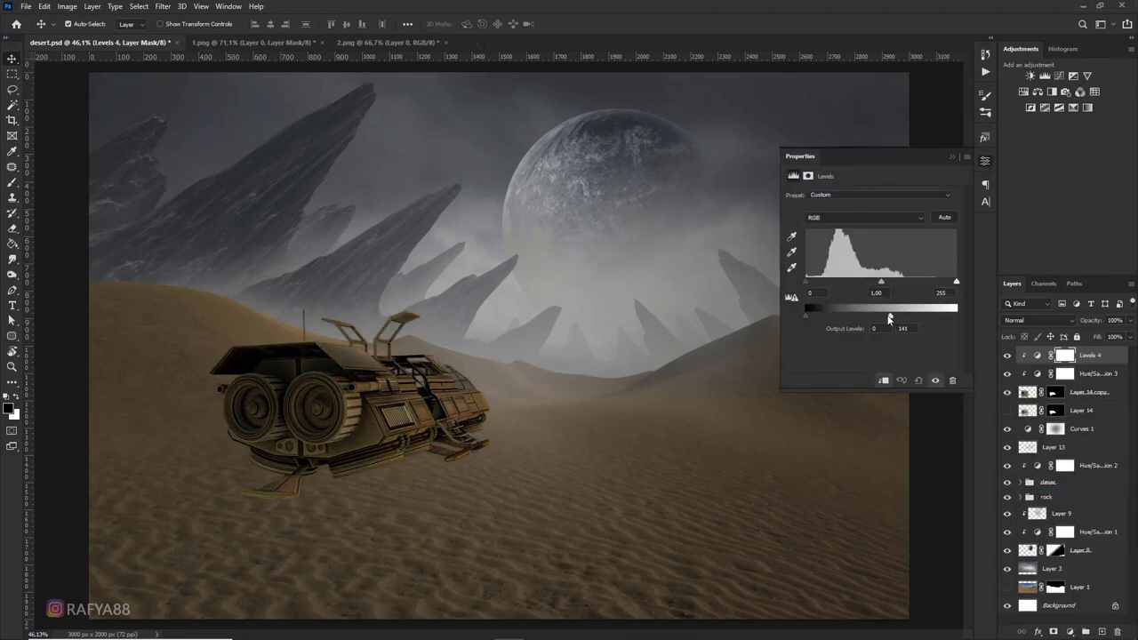
click(951, 157)
Paint black at 52% on the Levels 4 mask over the ship's cockpit and upper hull
scroll(520, 313, up, 2)
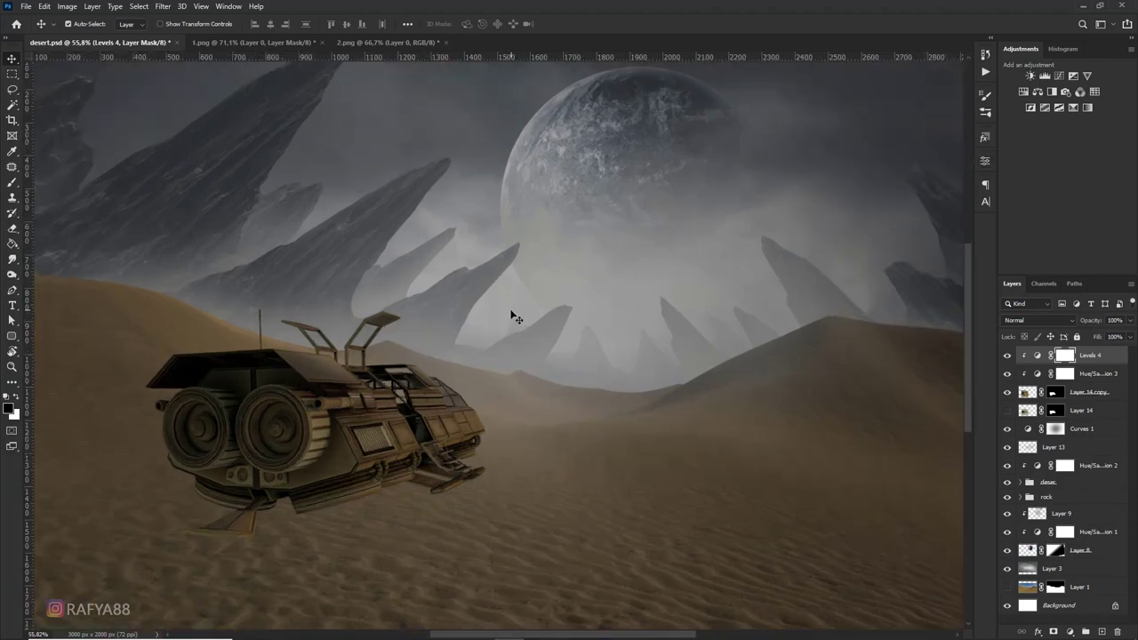
scroll(508, 317, up, 1)
key(b)
key(bracketleft)
key(bracketleft)
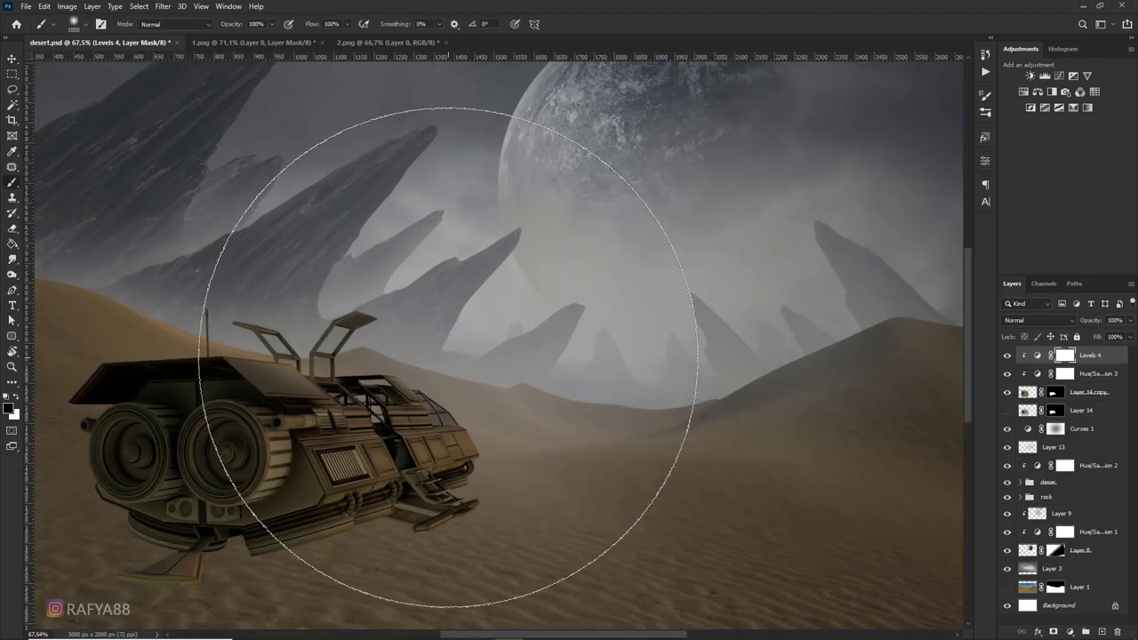
key(bracketleft)
key(bracketleft)
key(bracketleft)
key(bracketleft)
key(bracketleft)
key(bracketleft)
key(bracketright)
drag(421, 394, 445, 382)
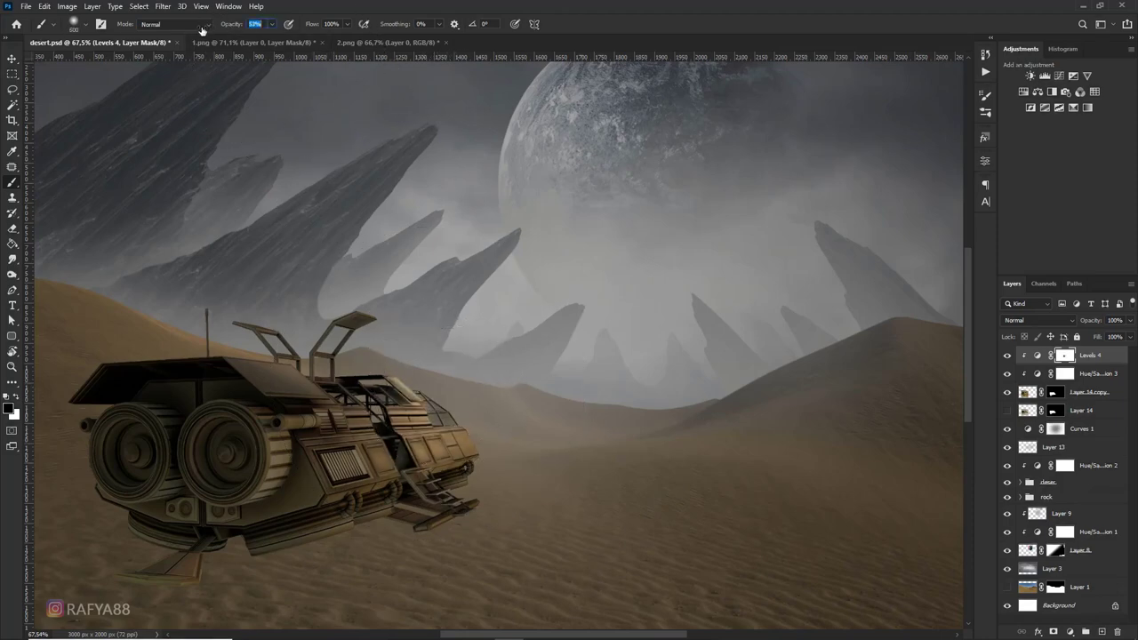
key(bracketright)
key(bracketright)
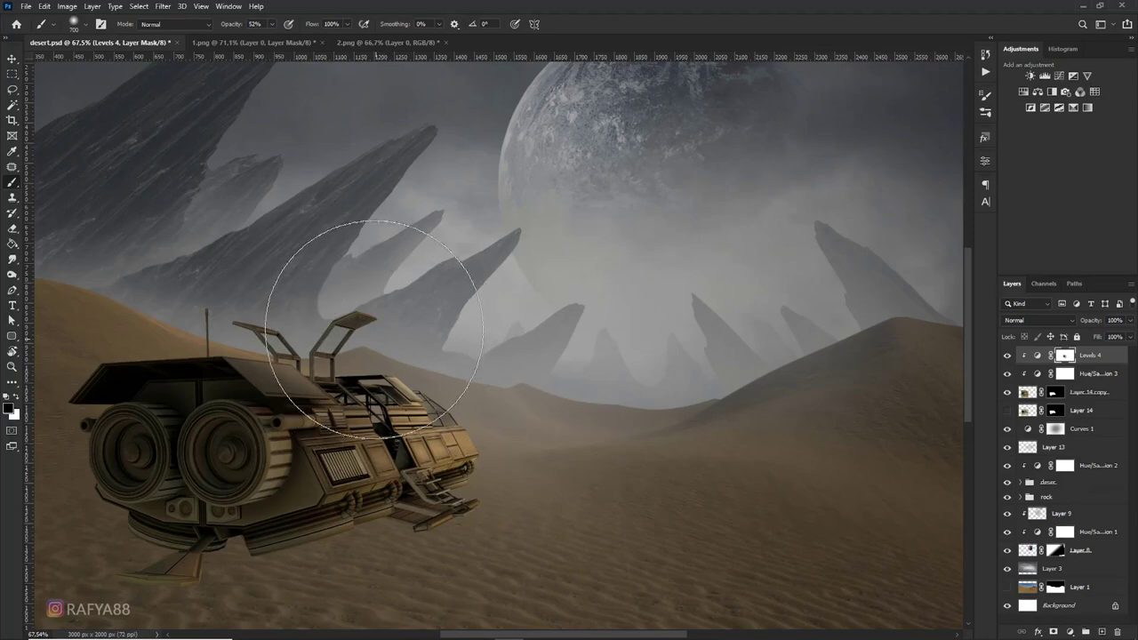
mouse_move(373, 329)
mouse_down()
mouse_move(343, 292)
mouse_move(305, 323)
mouse_move(419, 470)
mouse_move(381, 478)
mouse_up()
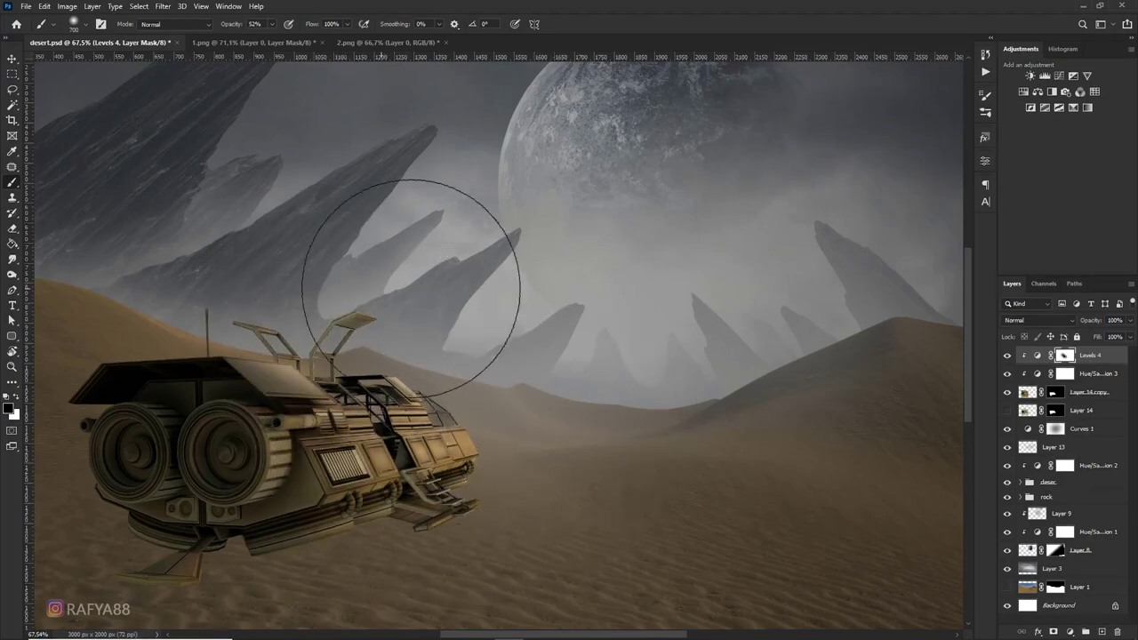
Add a clipped Curves layer raising the RGB curve, with its mask inverted to hide it
click(1071, 631)
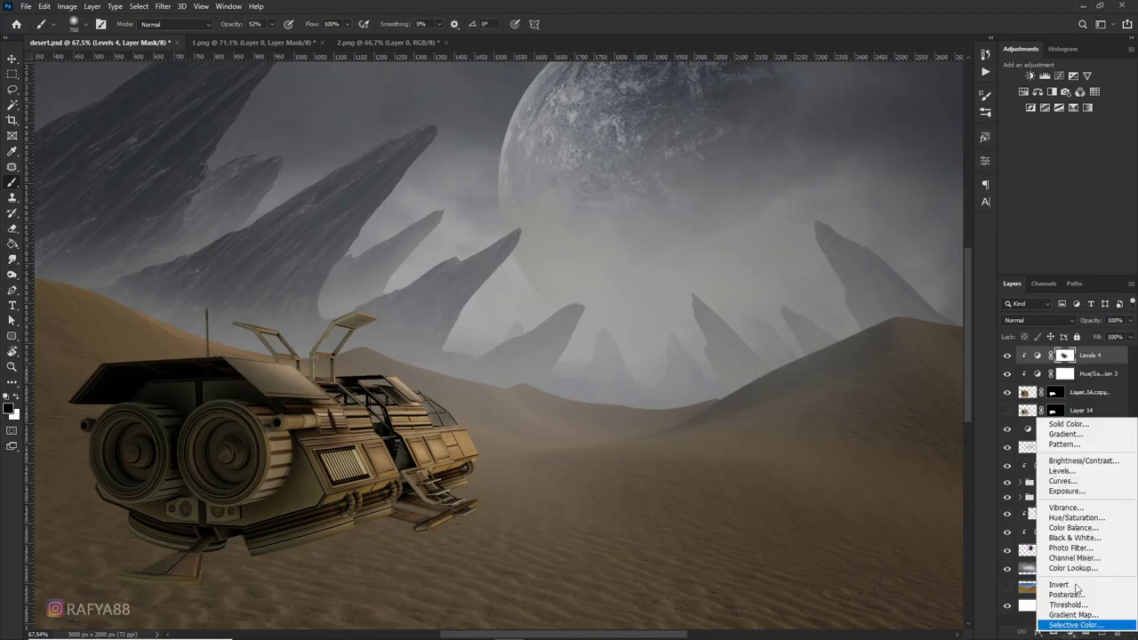
click(1062, 481)
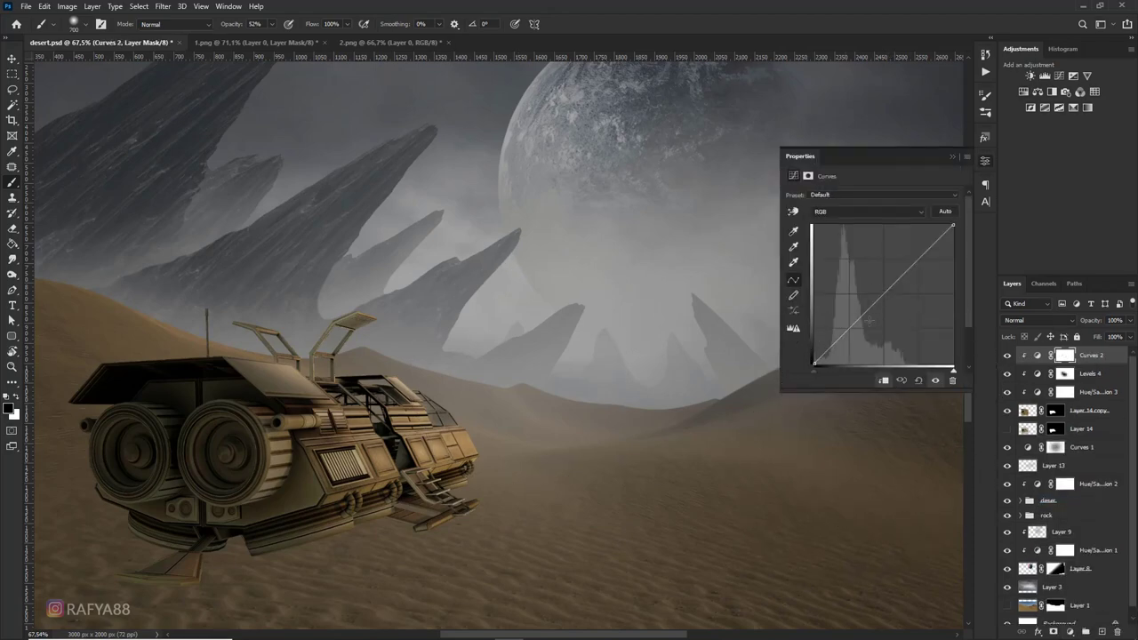
drag(870, 320, 879, 261)
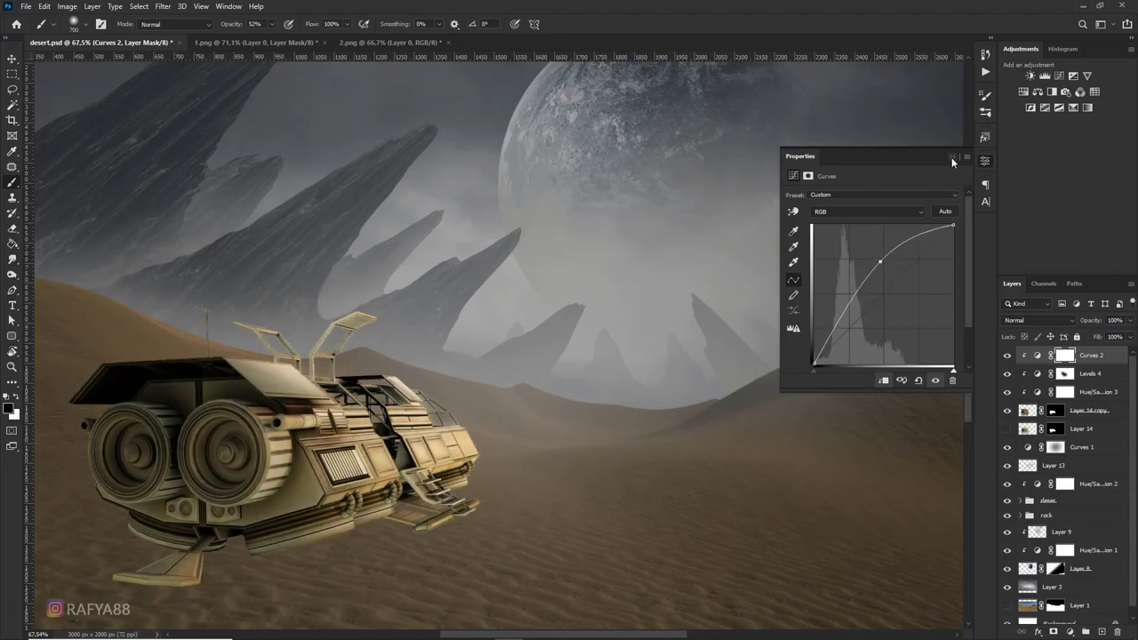
click(951, 158)
key(ctrl+i)
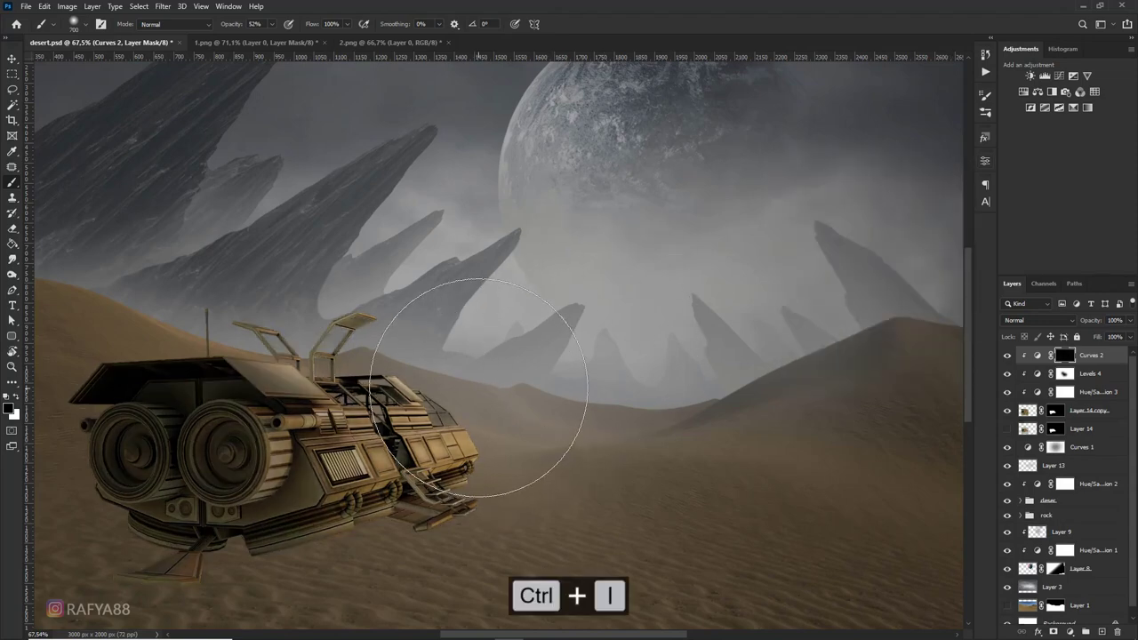
Paint white on the Curves mask over the ship's side and top railing
key(x)
drag(483, 381, 496, 343)
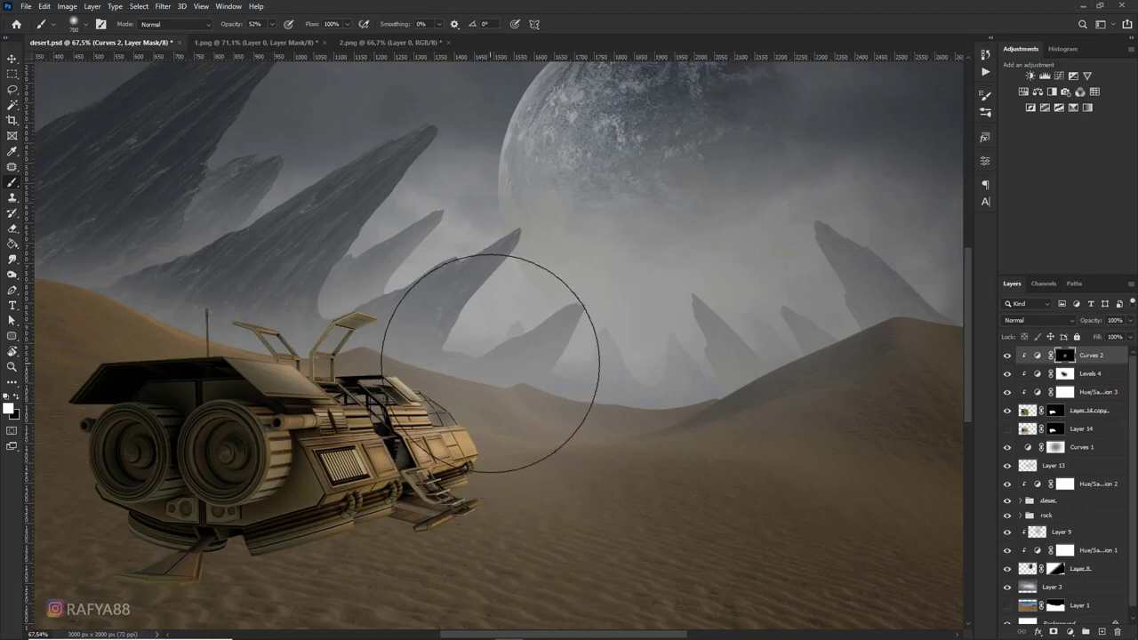
key(bracketleft)
key(bracketleft)
key(bracketleft)
key(bracketleft)
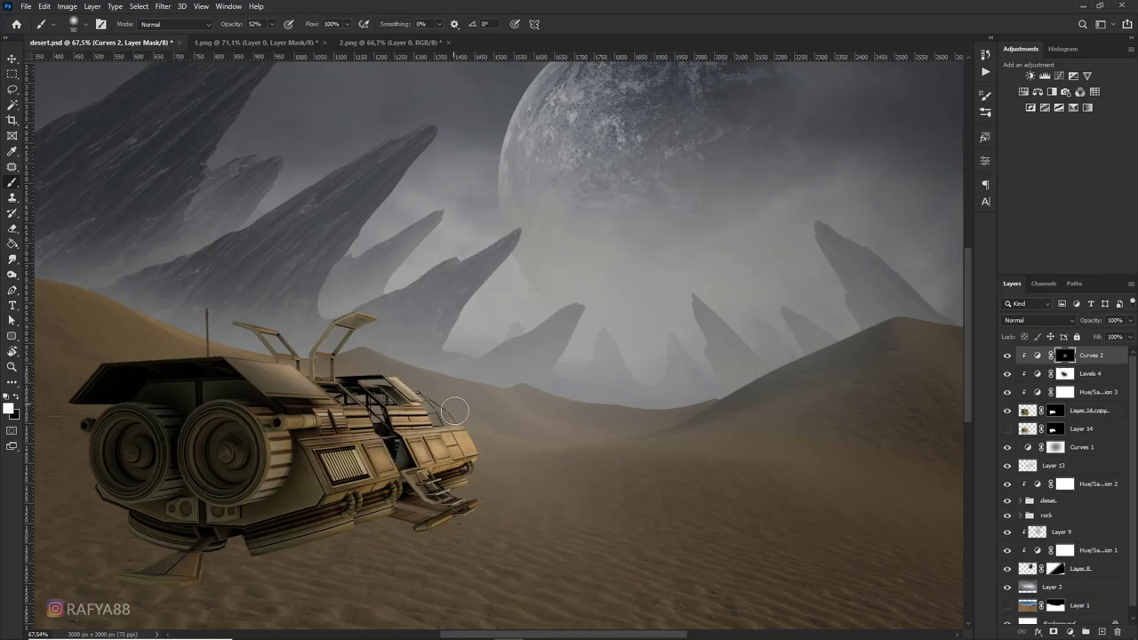
drag(441, 407, 366, 350)
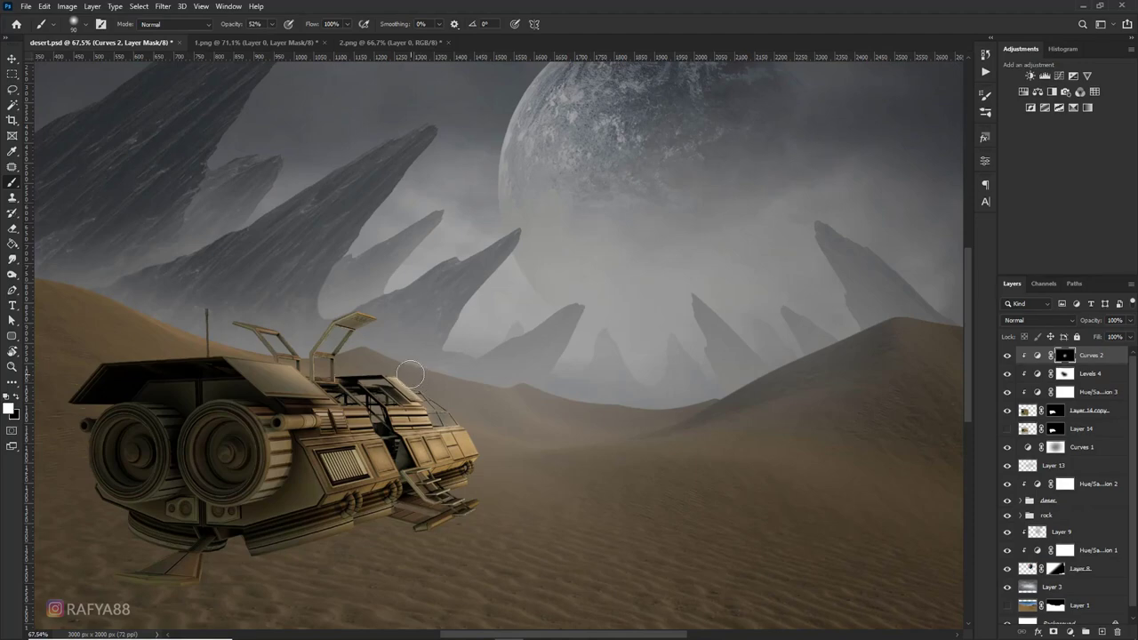
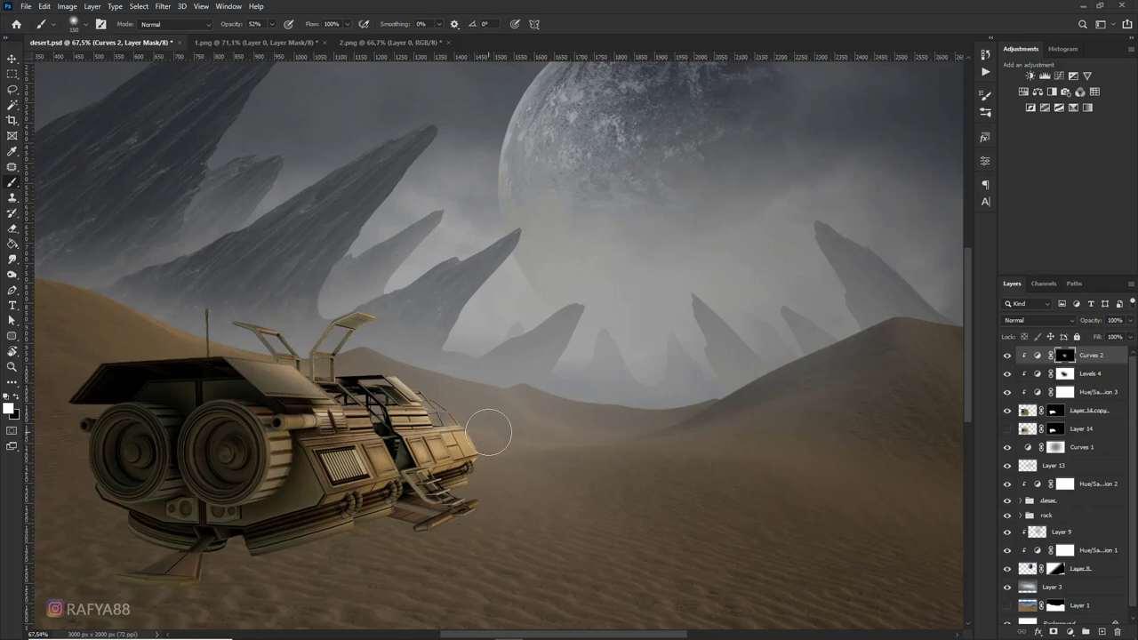
Undo the last brush stroke on the Curves 2 mask and select Layer 14
key(ctrl+z)
scroll(567, 419, down, 3)
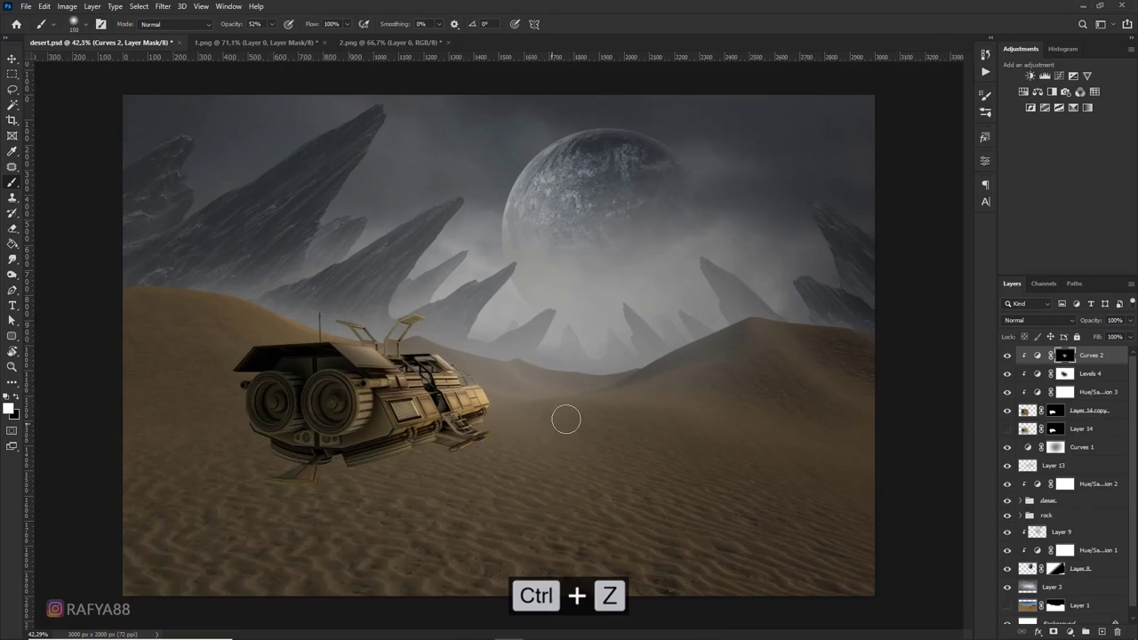
scroll(566, 419, up, 1)
scroll(569, 414, up, 1)
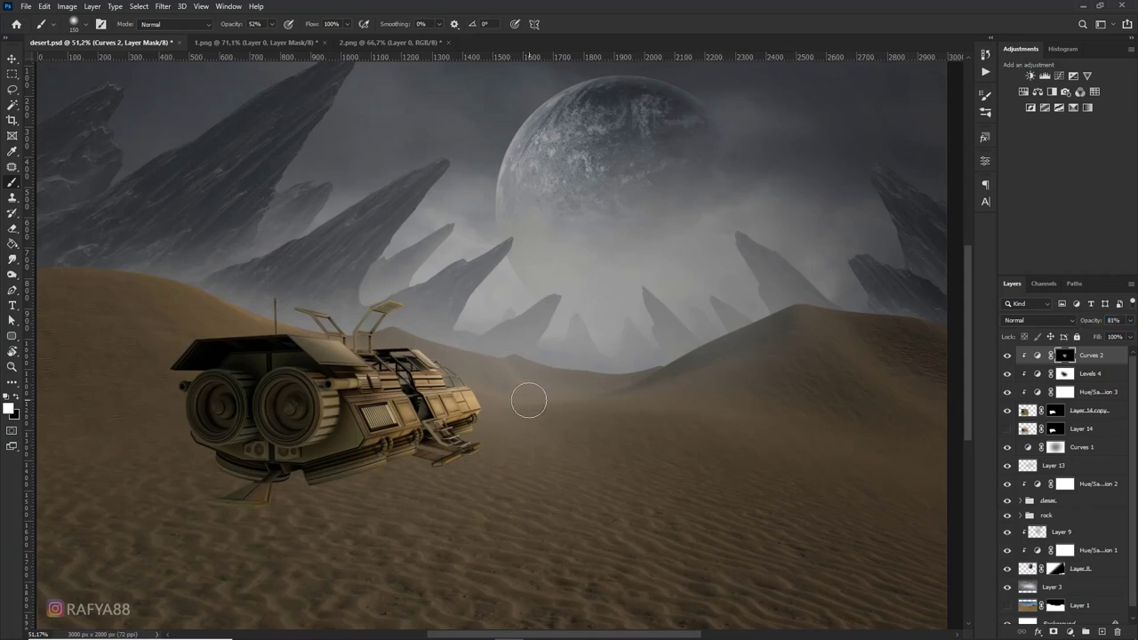
scroll(529, 401, down, 2)
scroll(478, 358, up, 2)
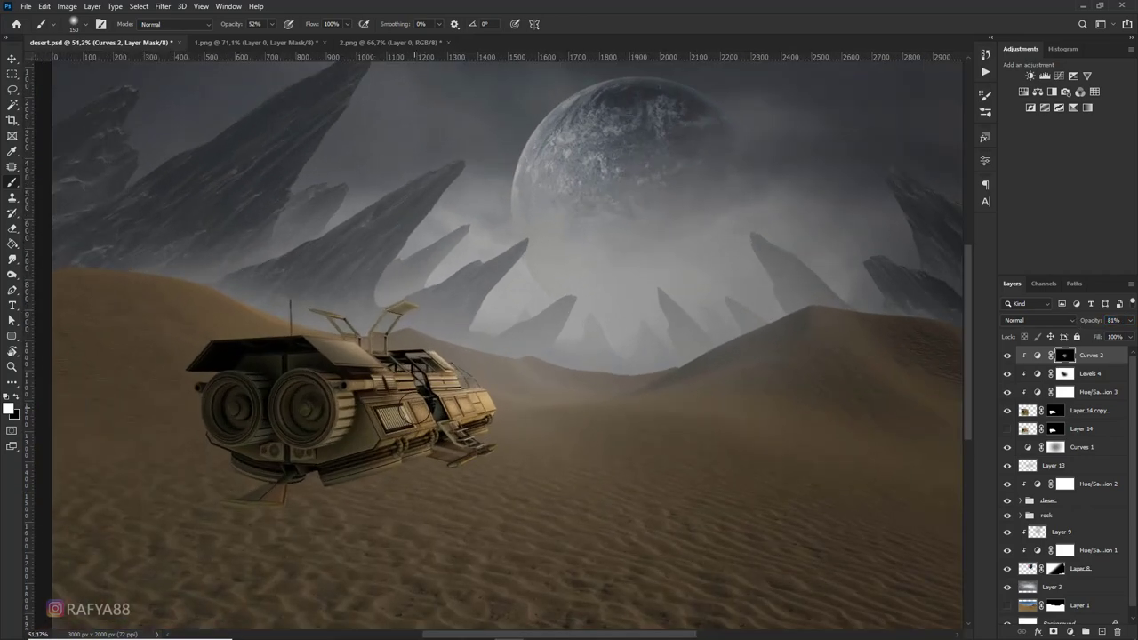
click(1092, 430)
On a new Layer 15, paint dark shadows under the hull, ladder platform and landing strut
click(1100, 633)
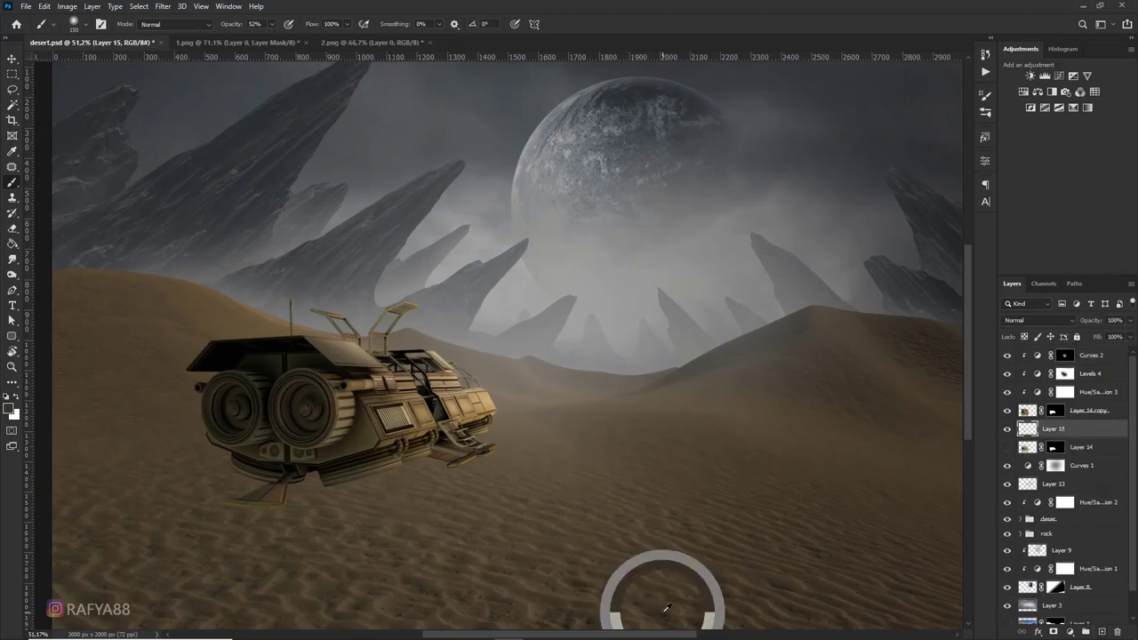
scroll(337, 483, up, 1)
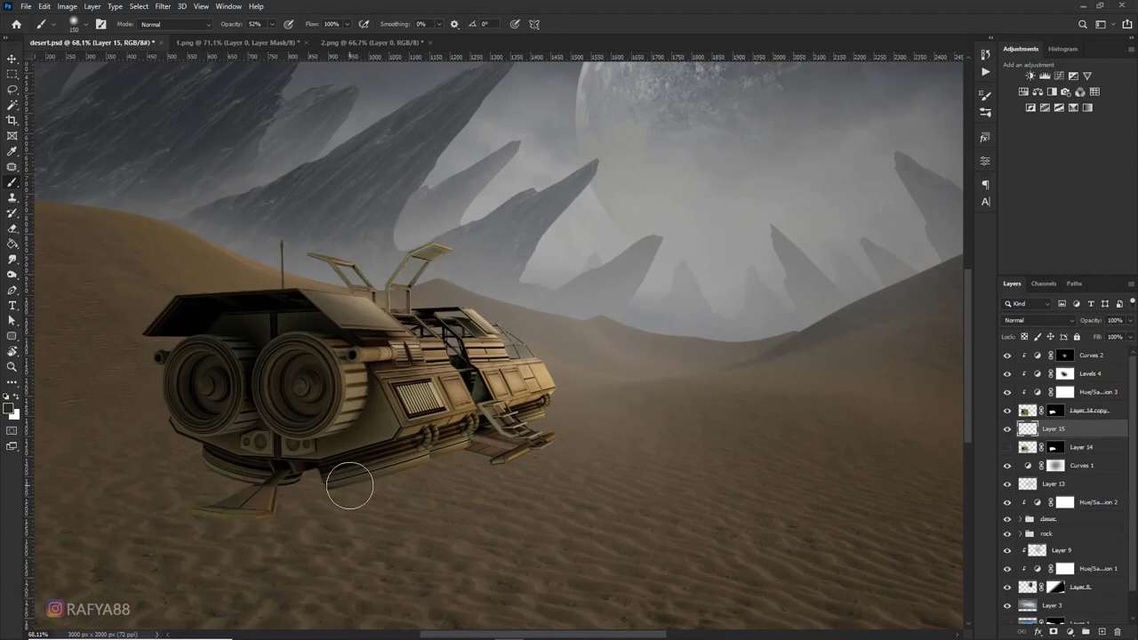
drag(348, 477, 457, 456)
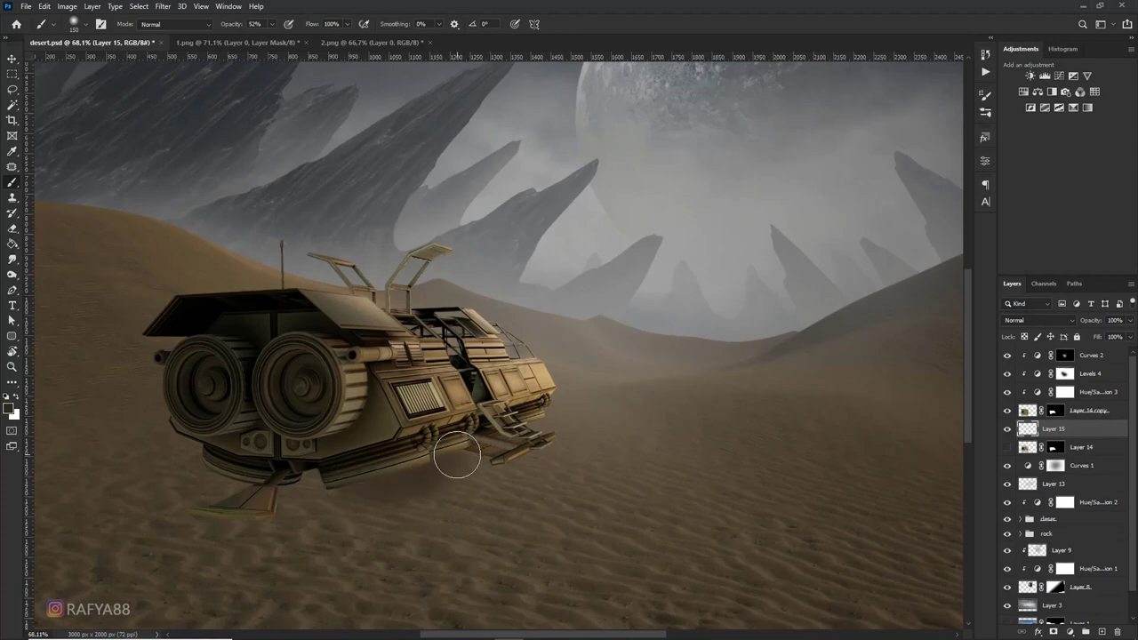
key(bracketleft)
key(bracketleft)
key(bracketleft)
drag(466, 451, 529, 439)
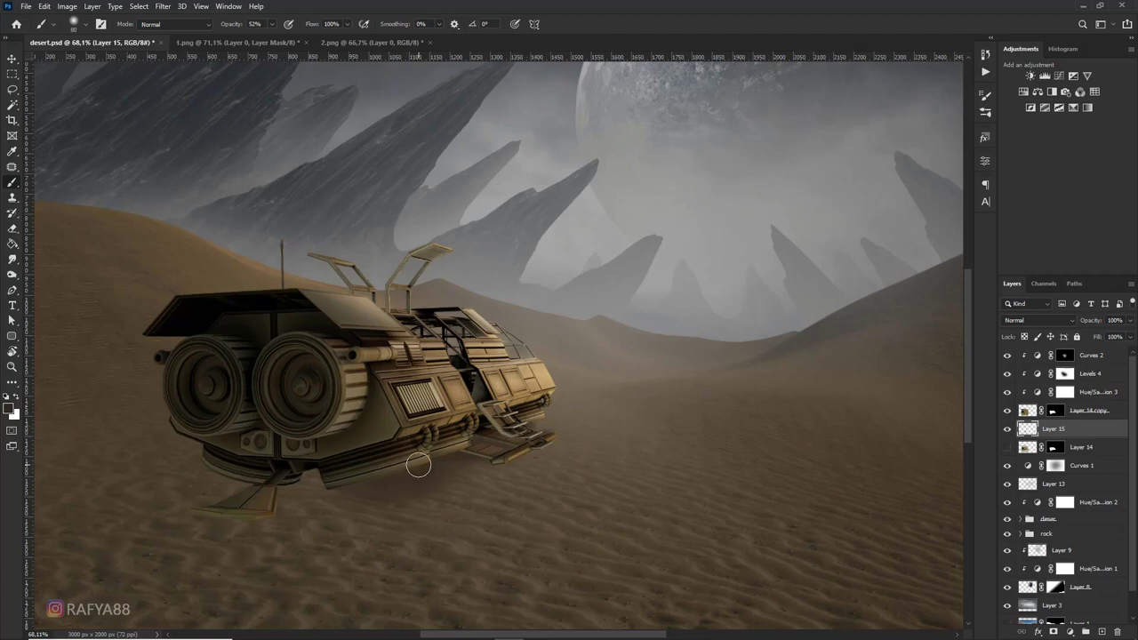
key(bracketright)
key(bracketright)
key(bracketright)
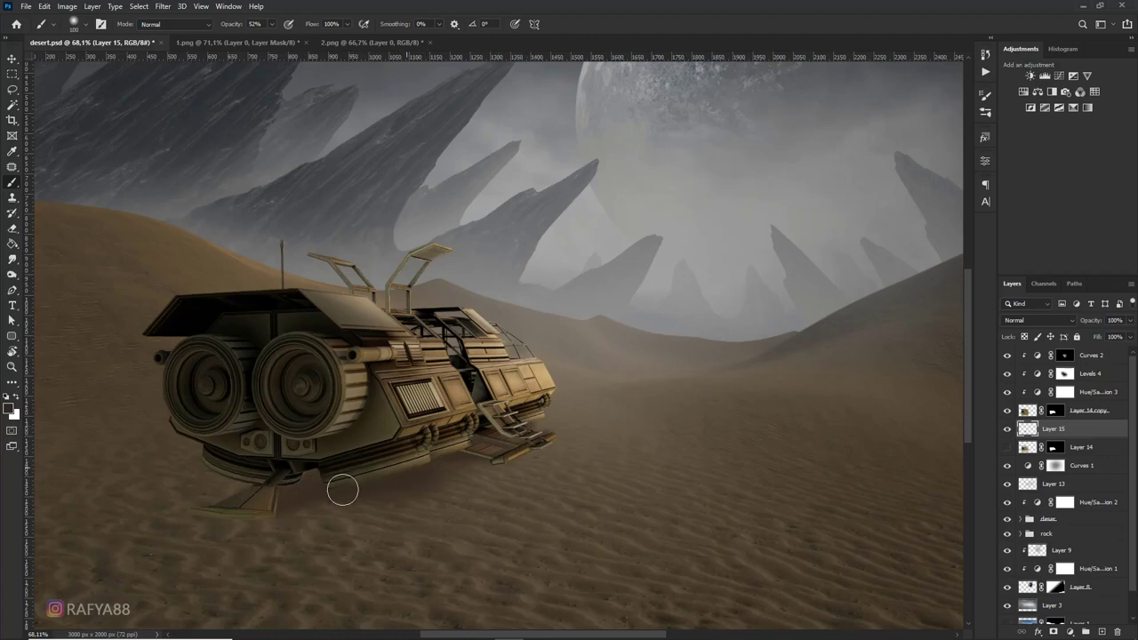
key(bracketright)
key(bracketright)
key(bracketright)
key(bracketright)
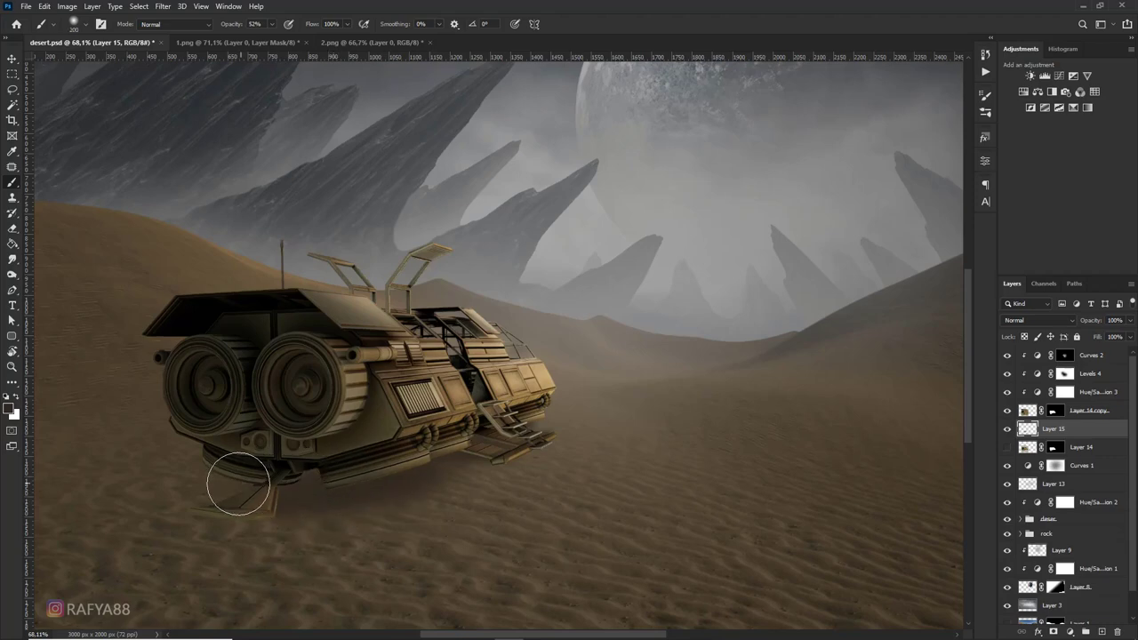
drag(266, 486, 299, 470)
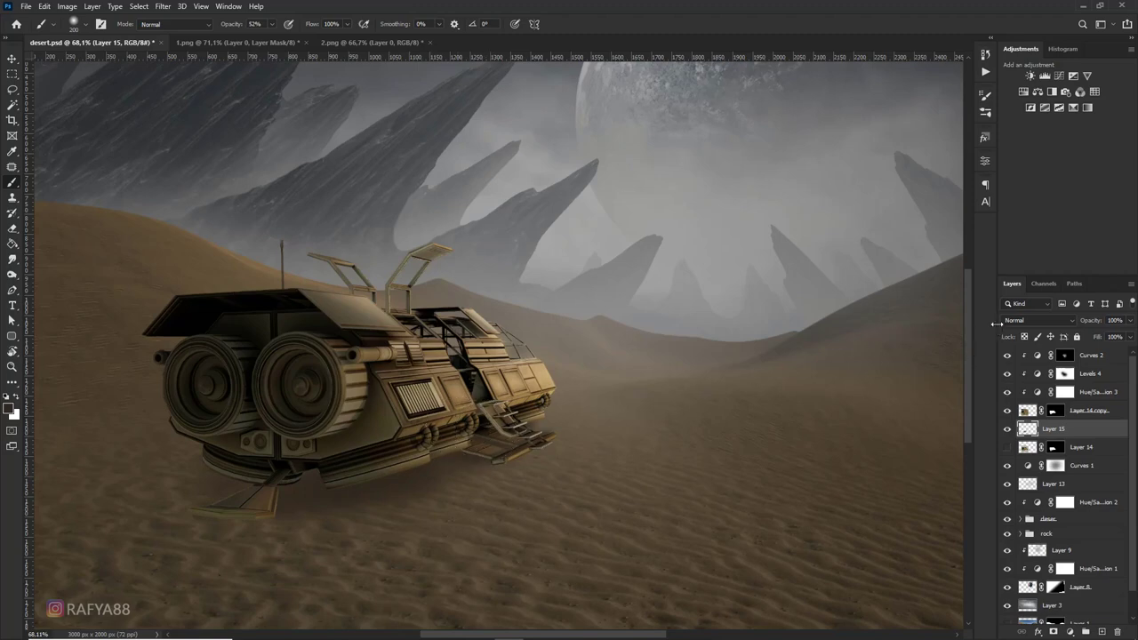
Set Layer 15 to Multiply and deepen the shadow under the ship's pipes
click(1036, 320)
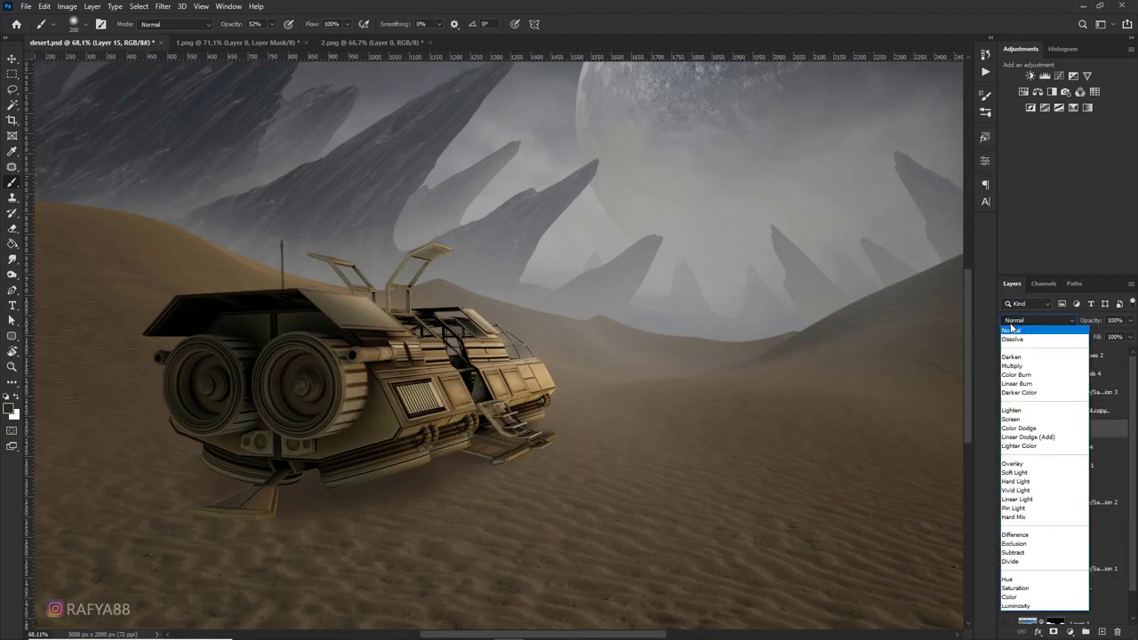
click(1027, 368)
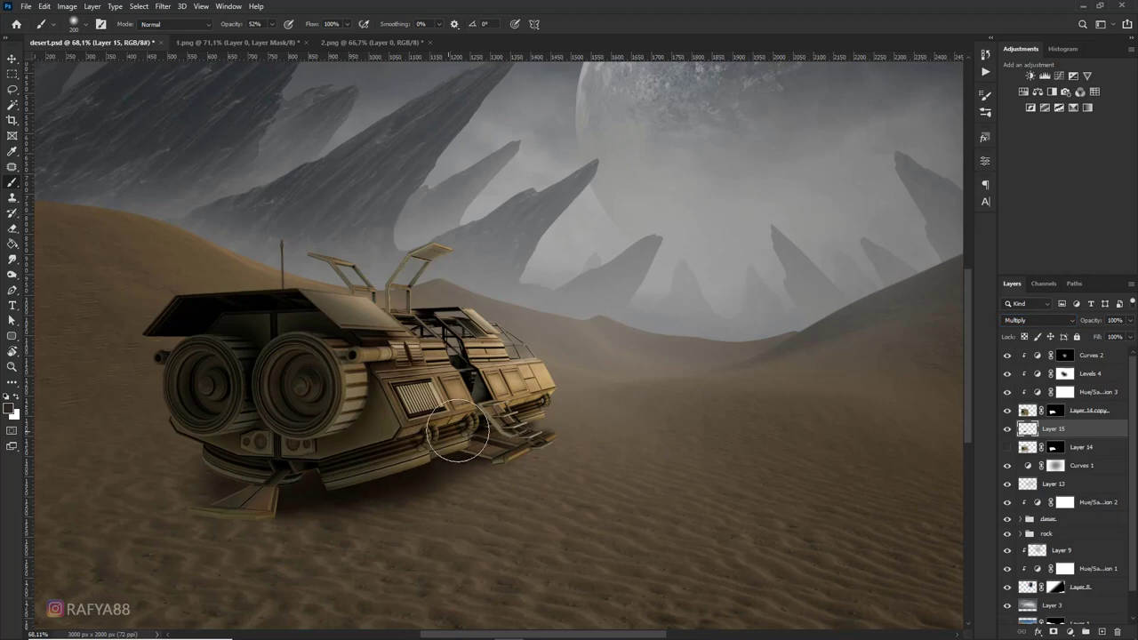
mouse_move(458, 431)
mouse_down()
mouse_move(419, 452)
mouse_move(376, 440)
mouse_move(178, 483)
mouse_move(190, 483)
mouse_up()
key(bracketright)
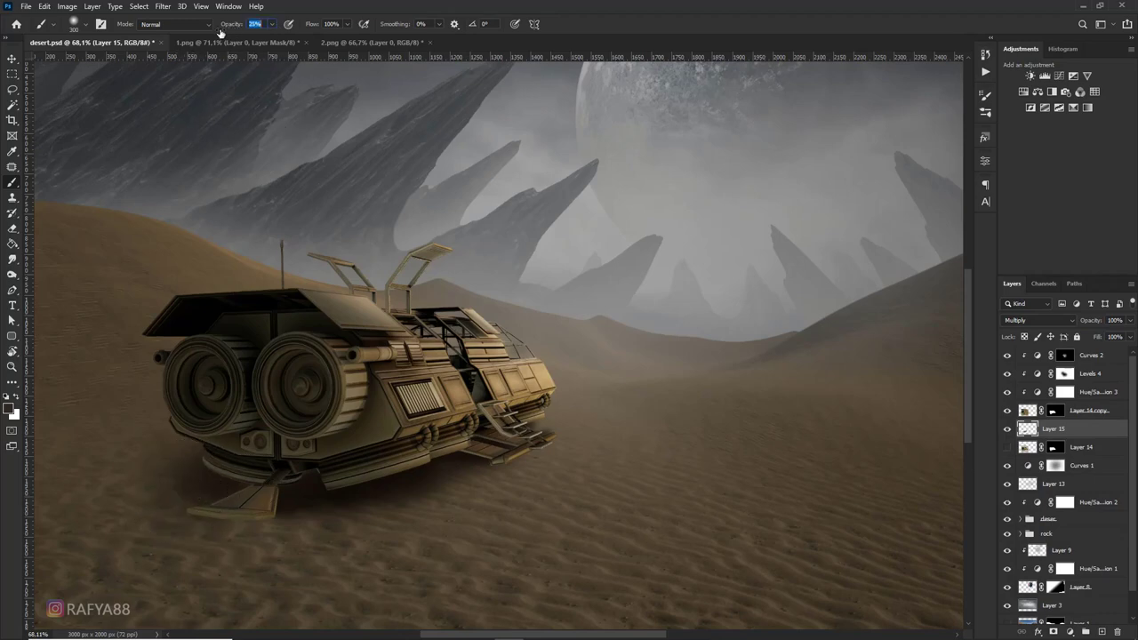
Brush wider shadow onto the sand beneath and left of the ship's front landing leg
key(ctrl+0)
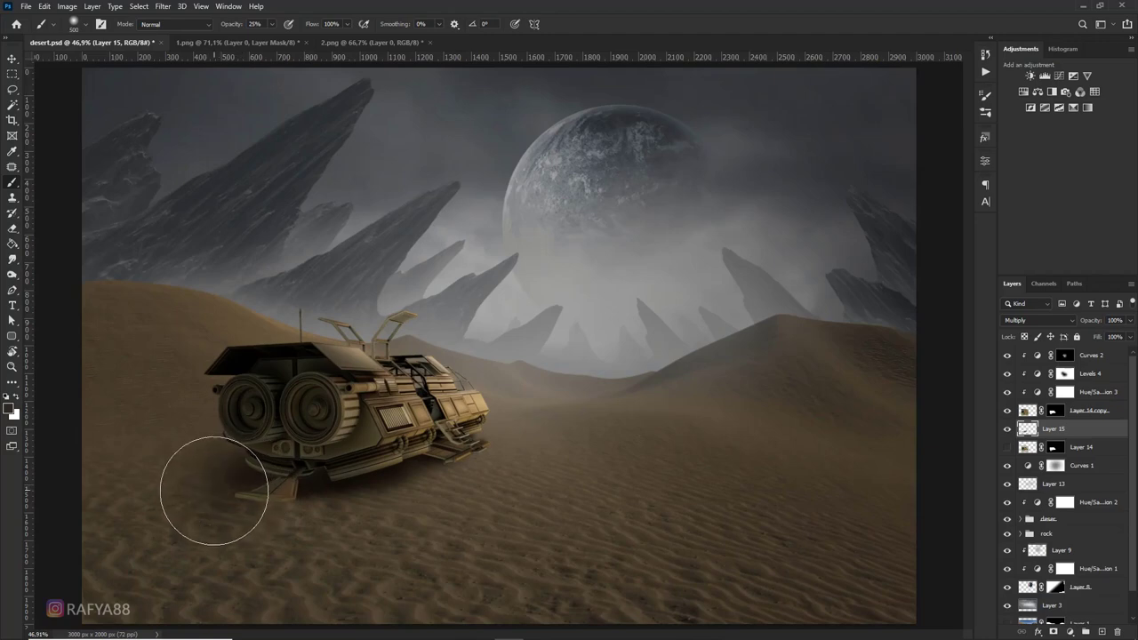
drag(214, 491, 178, 483)
mouse_move(310, 501)
mouse_down()
mouse_move(285, 496)
mouse_move(368, 475)
mouse_move(358, 497)
mouse_move(368, 503)
mouse_move(471, 475)
mouse_move(406, 477)
mouse_move(434, 458)
mouse_up()
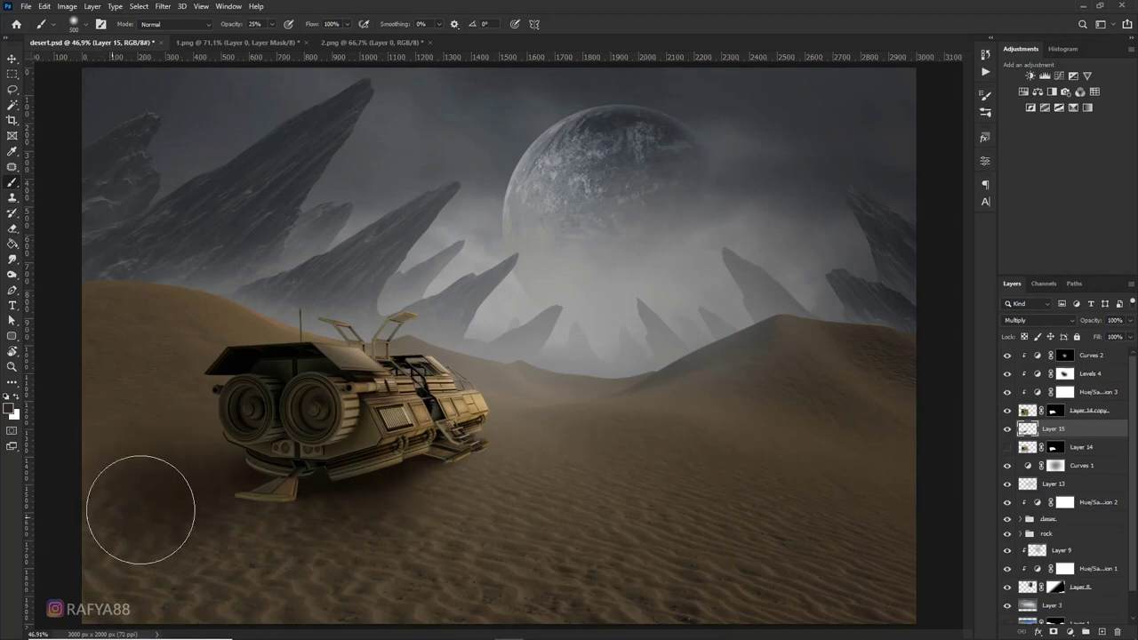
key(ctrl+minus)
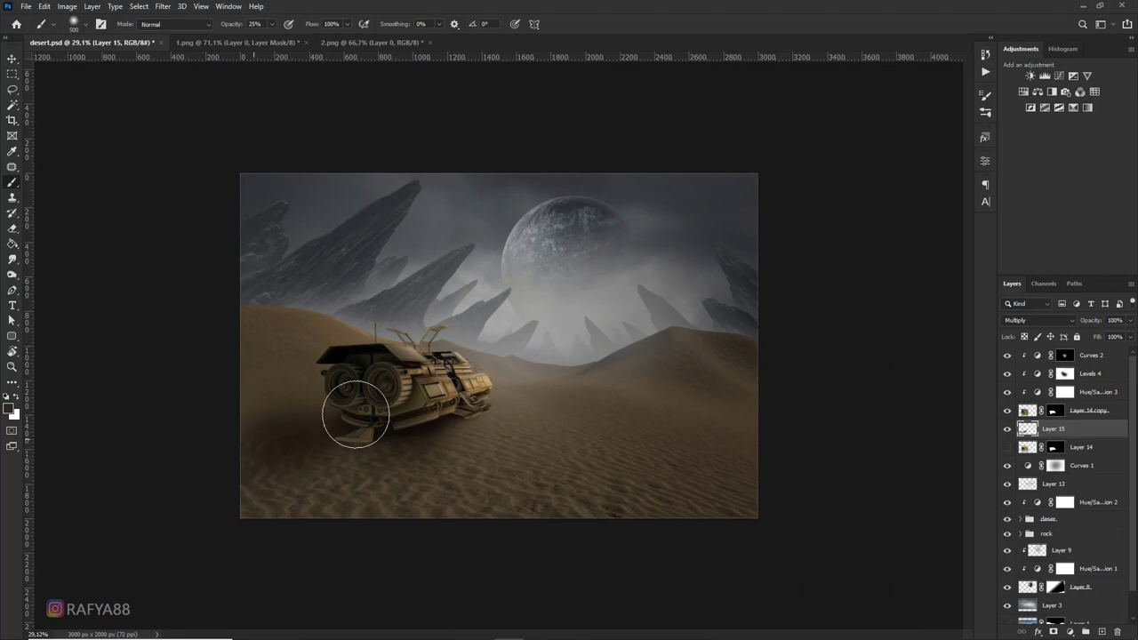
key(ctrl+plus)
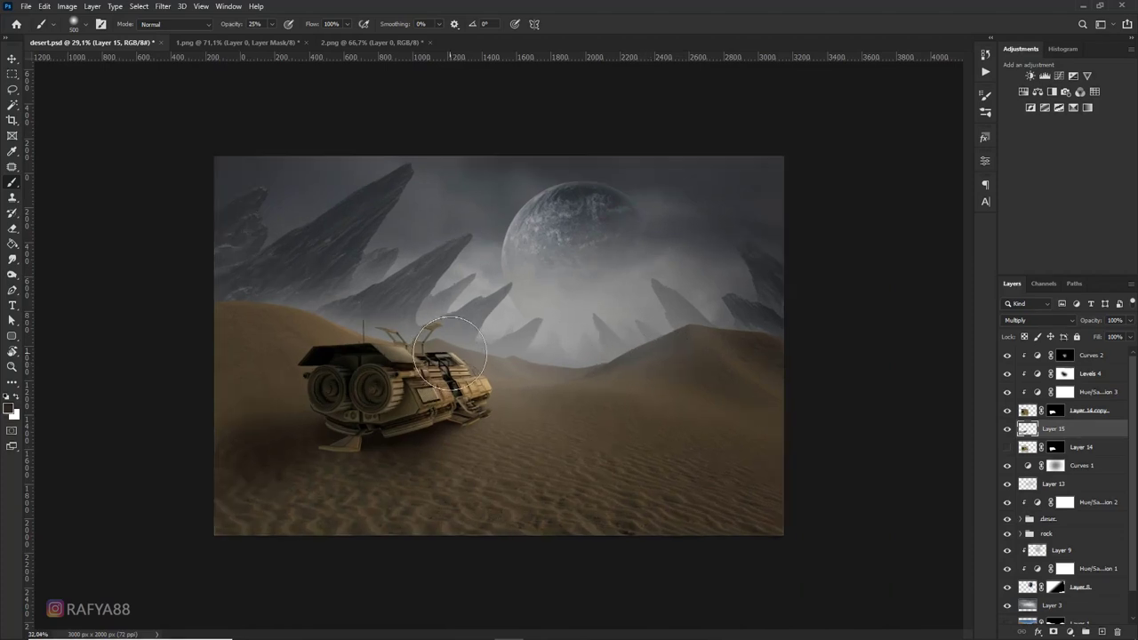
key(ctrl+plus)
key(ctrl+plus)
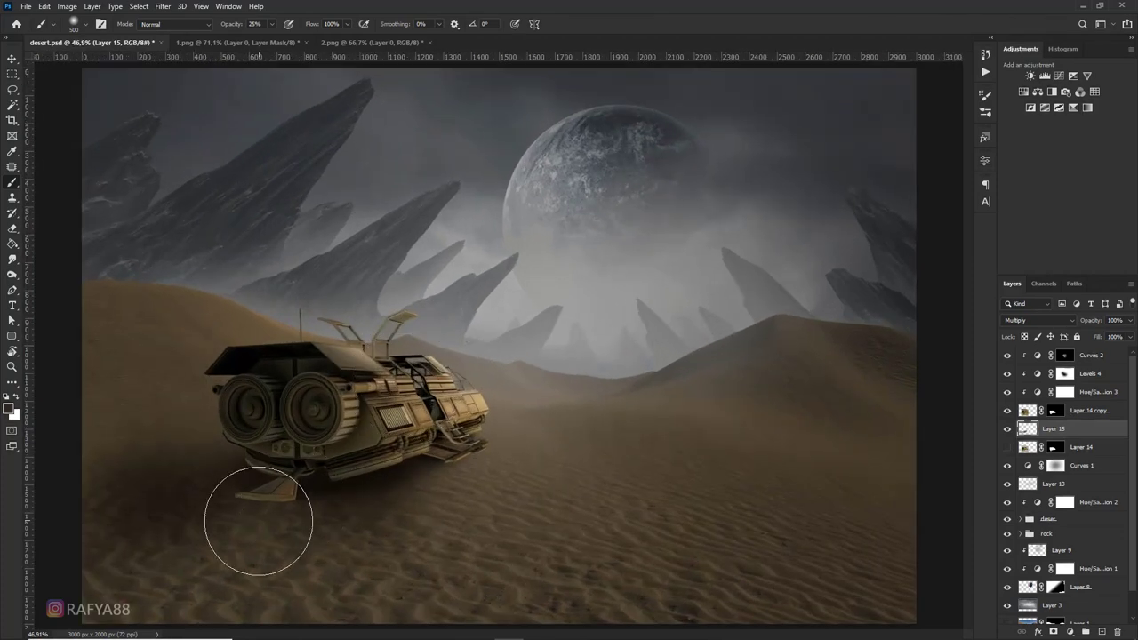
key(ctrl+minus)
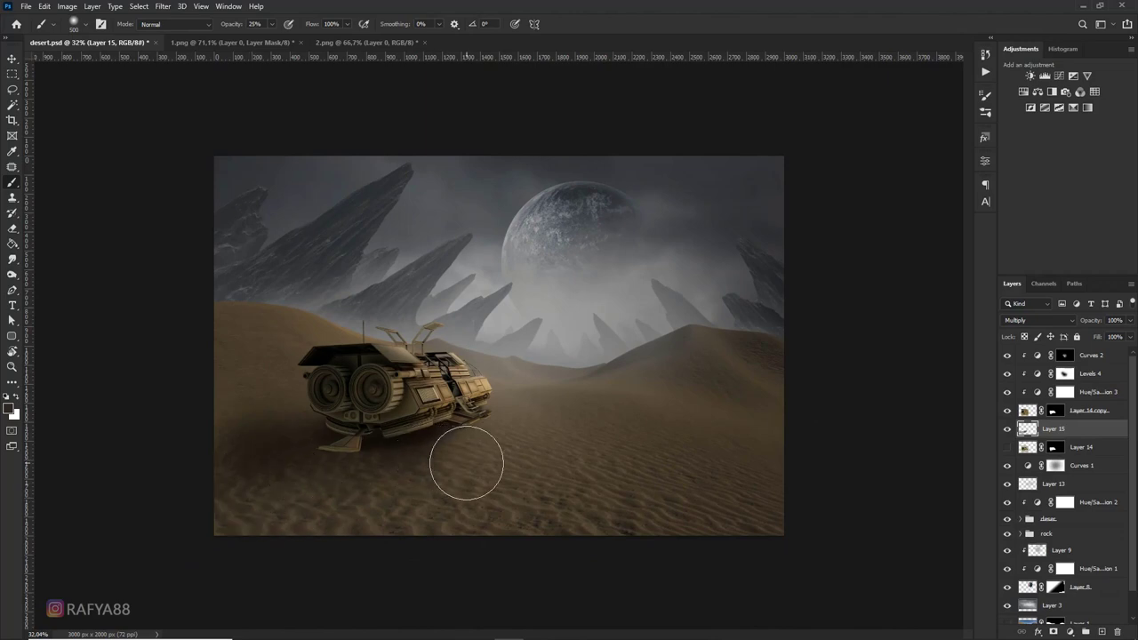
key(e)
key(bracketright)
key(bracketright)
key(bracketright)
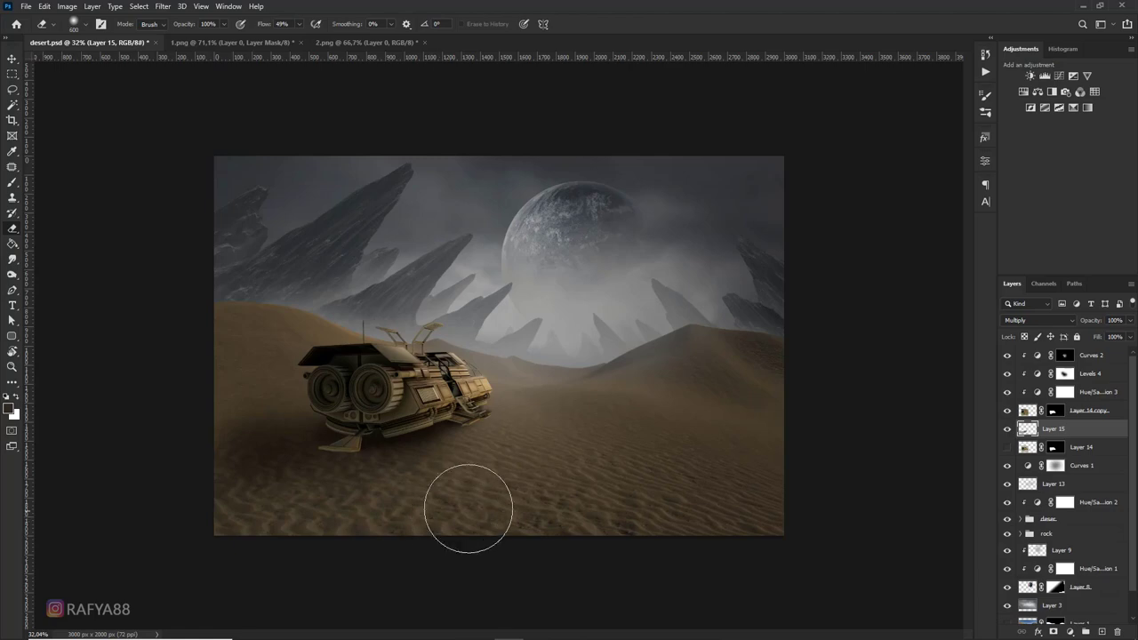
scroll(465, 503, up, 3)
scroll(496, 427, up, 1)
key(bracketleft)
key(bracketleft)
key(bracketleft)
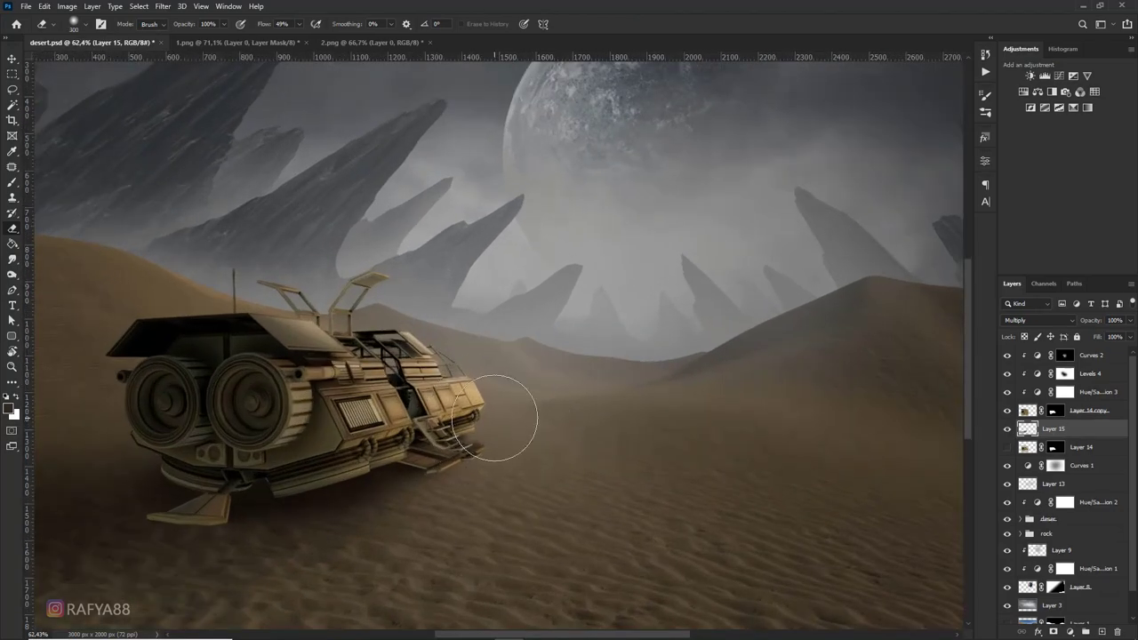
scroll(485, 418, up, 2)
key(bracketleft)
key(bracketleft)
key(bracketleft)
key(bracketleft)
key(bracketleft)
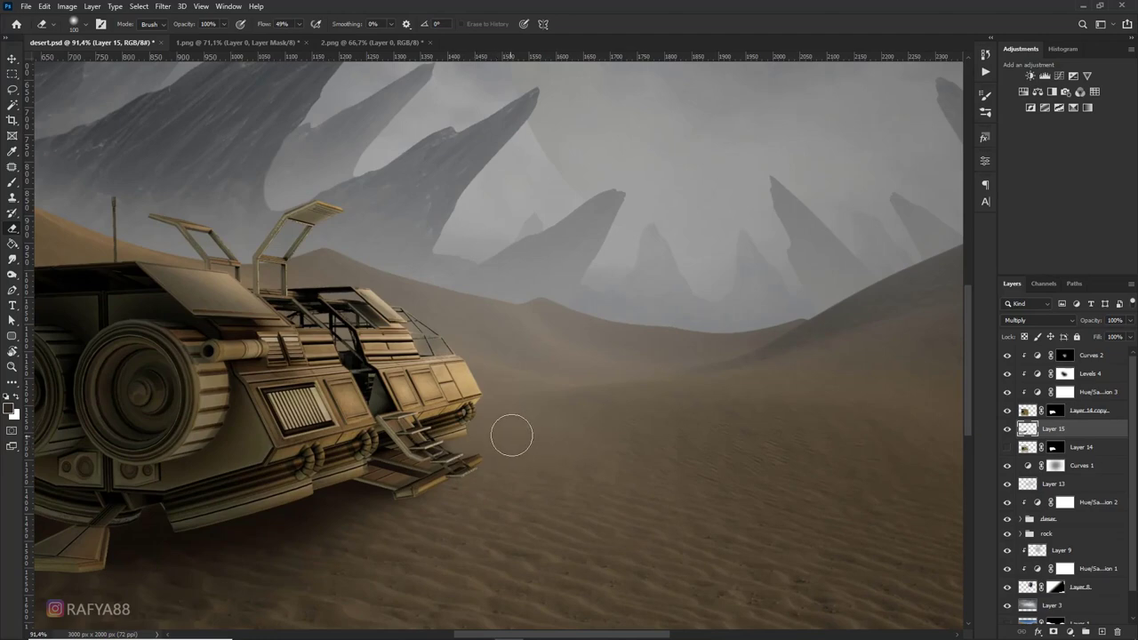
scroll(512, 435, down, 3)
scroll(532, 351, down, 3)
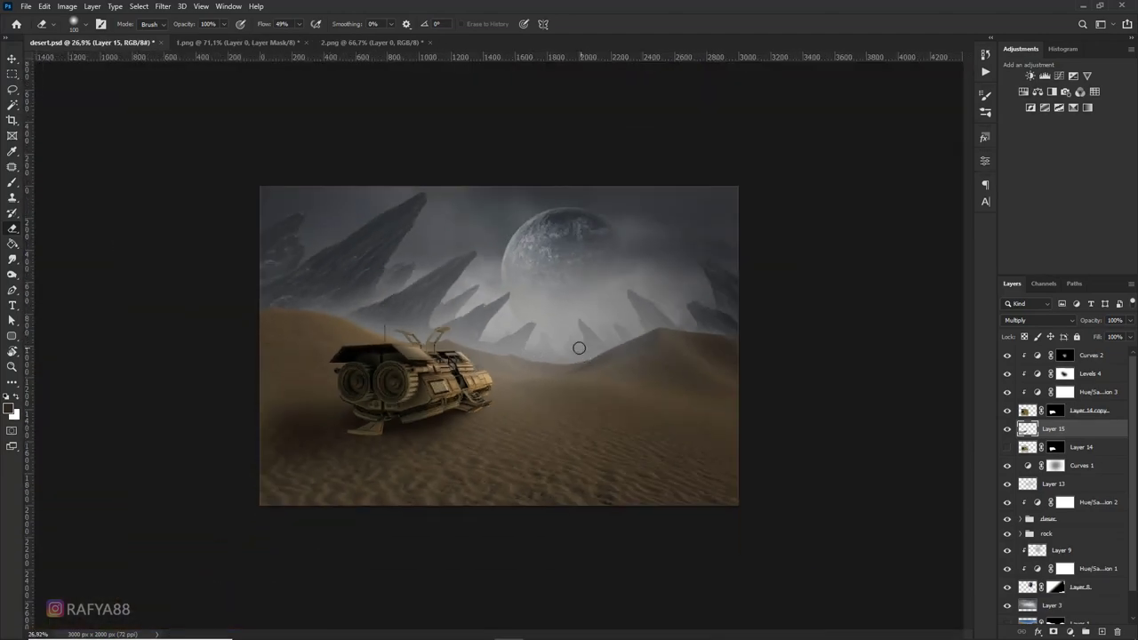
scroll(323, 427, up, 1)
scroll(342, 409, up, 1)
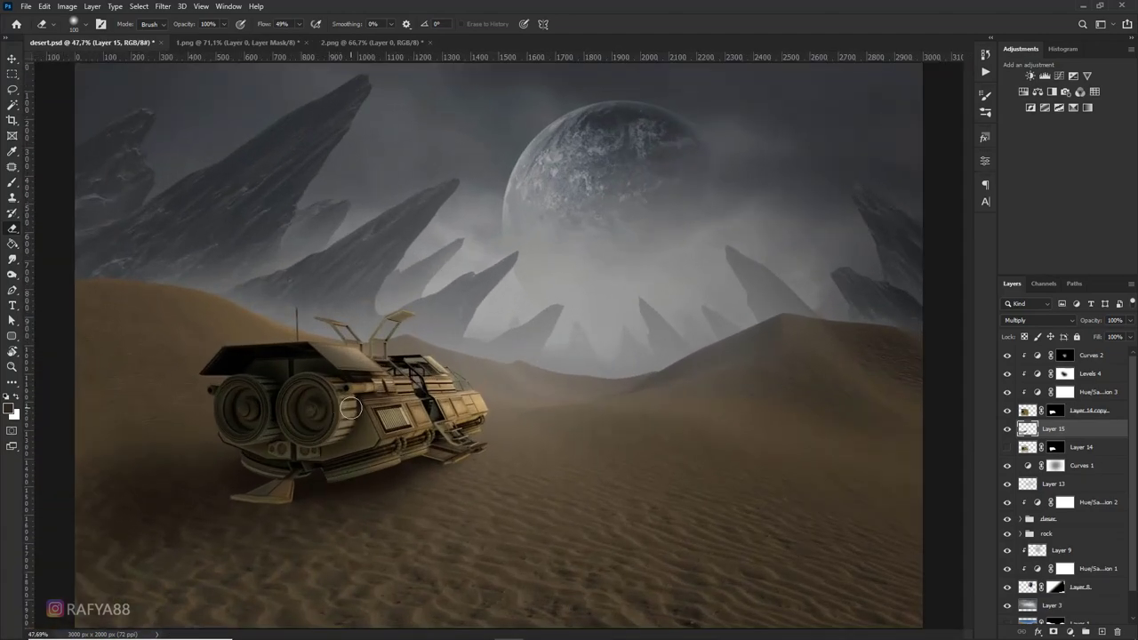
scroll(283, 467, up, 1)
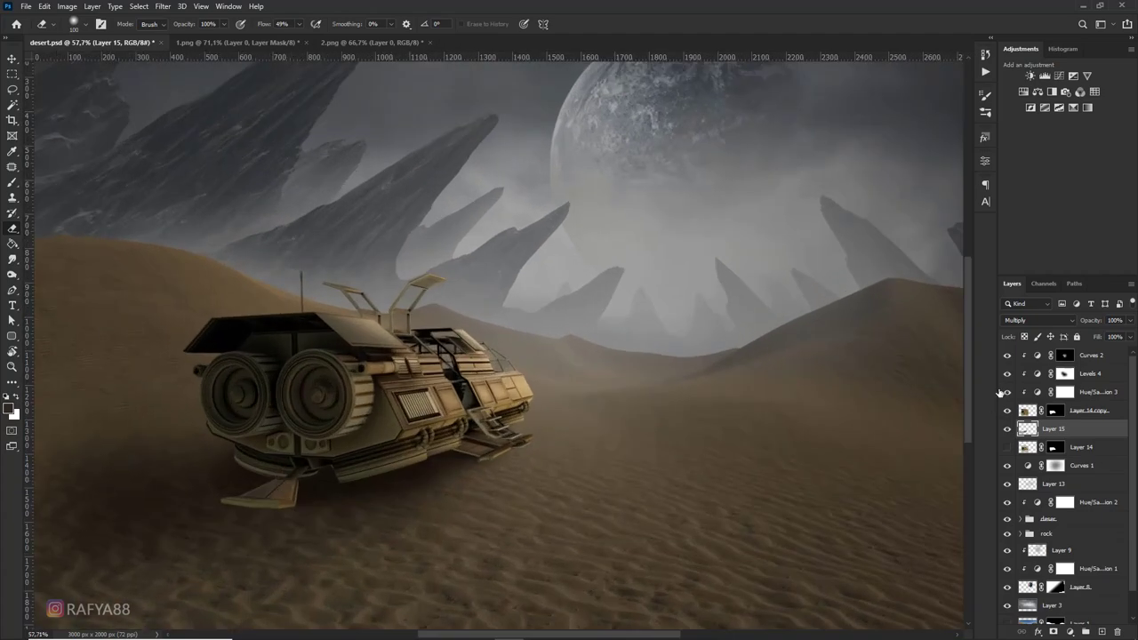
Add a Curves 3 adjustment above Layer 14 copy, pulling down midtones and highlights
click(1087, 412)
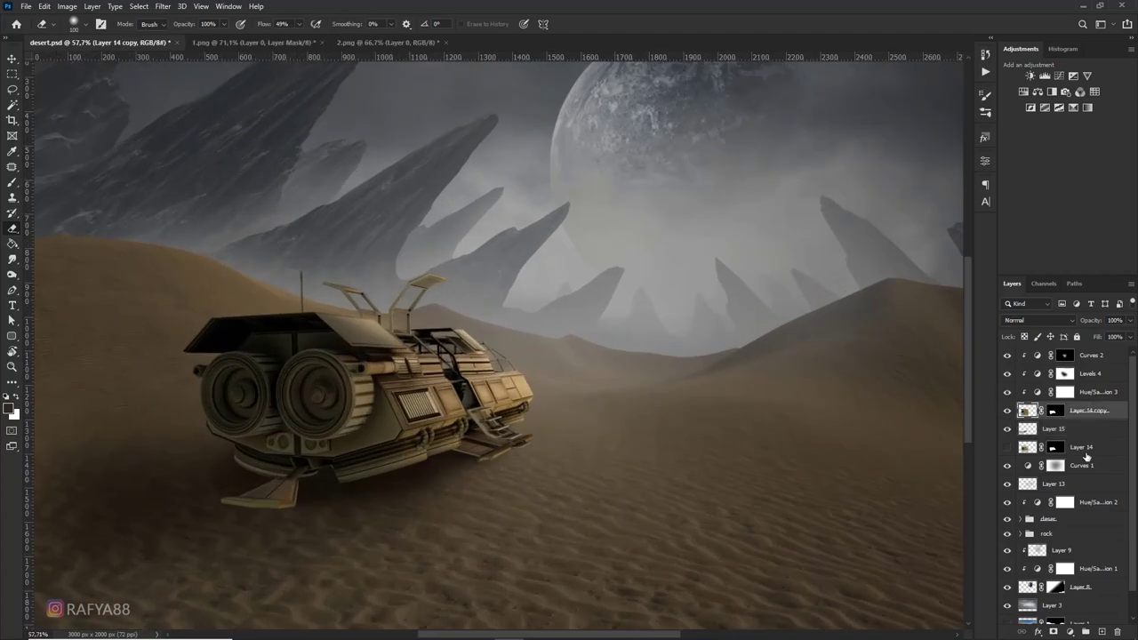
click(1073, 631)
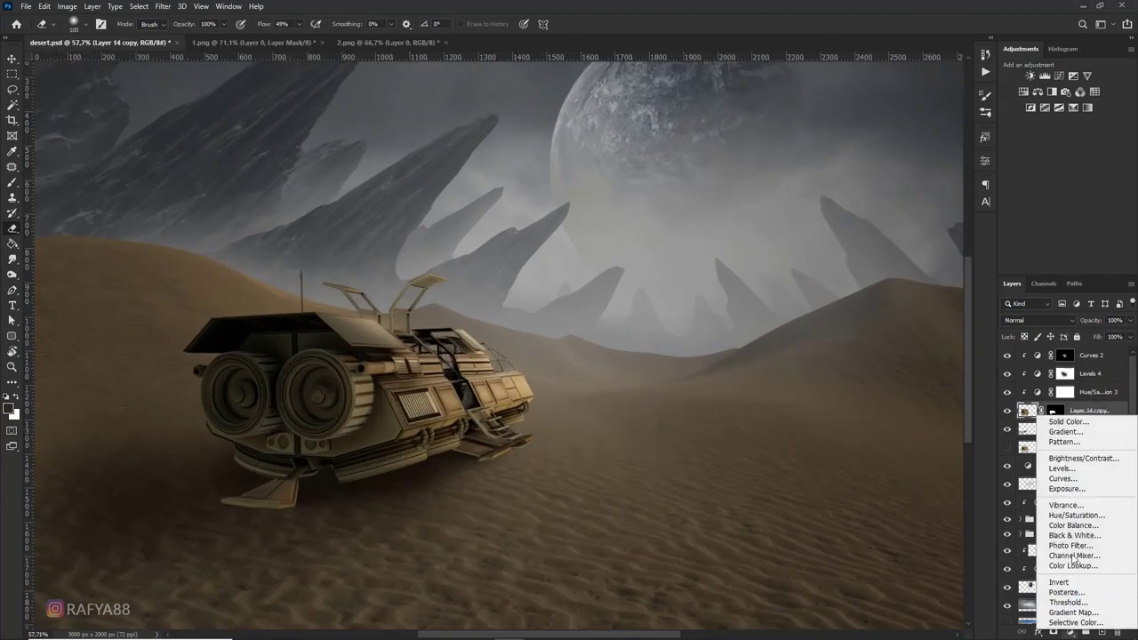
click(1080, 483)
drag(885, 300, 892, 320)
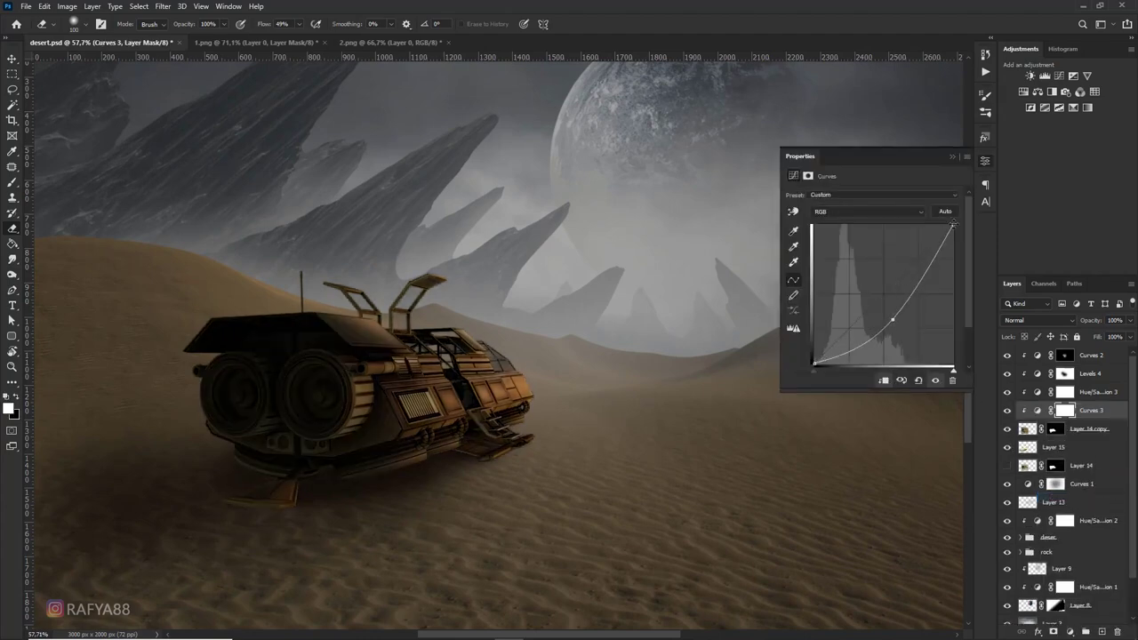
drag(952, 225, 963, 269)
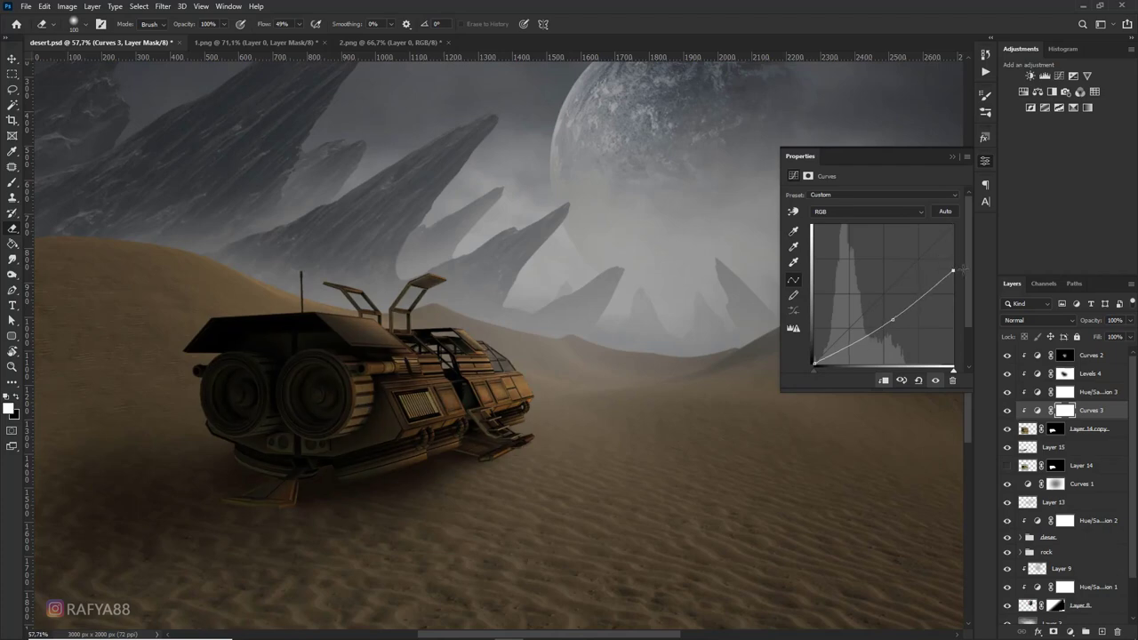
Paint black with a 900 px brush on the Curves 3 mask over the vehicle
click(952, 157)
key(b)
scroll(557, 360, down, 2)
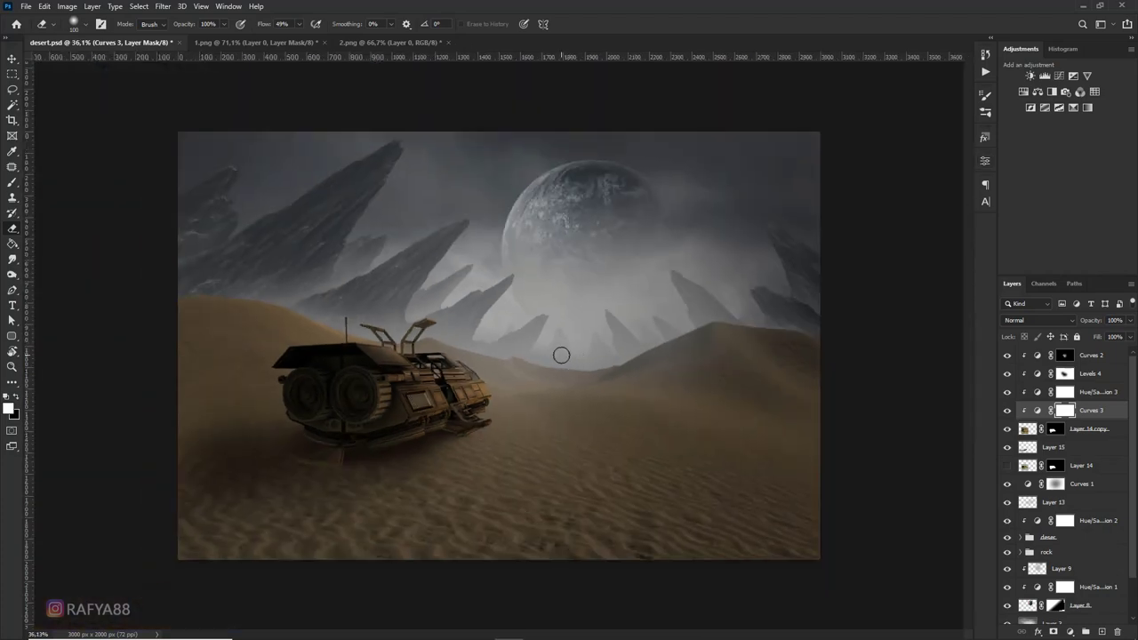
scroll(556, 360, up, 1)
key(bracketright)
key(bracketright)
key(bracketright)
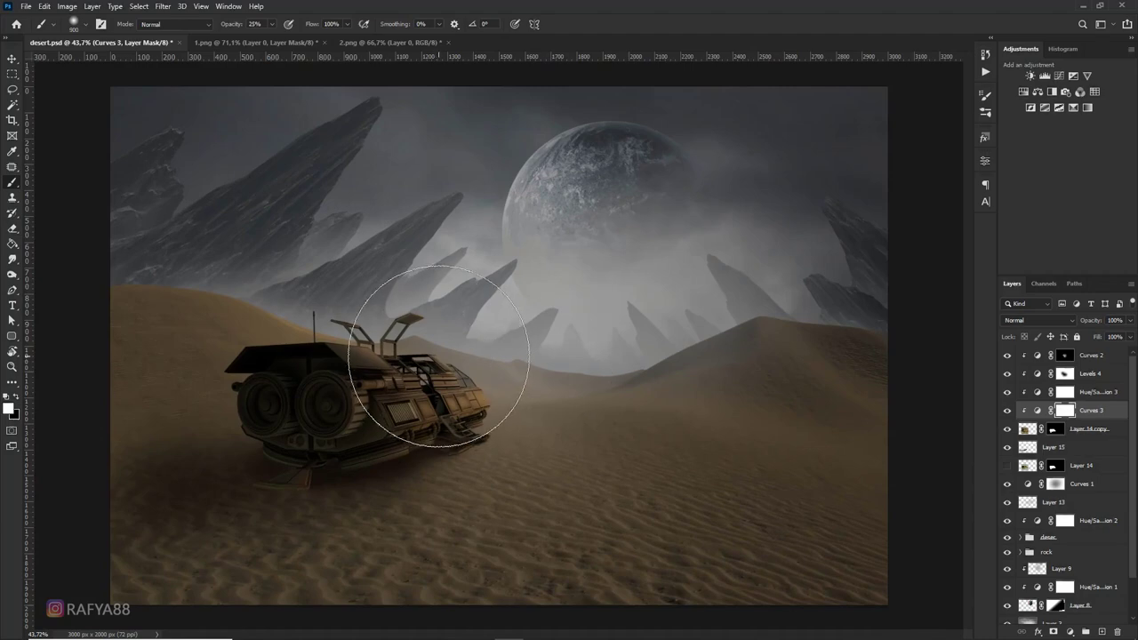
key(x)
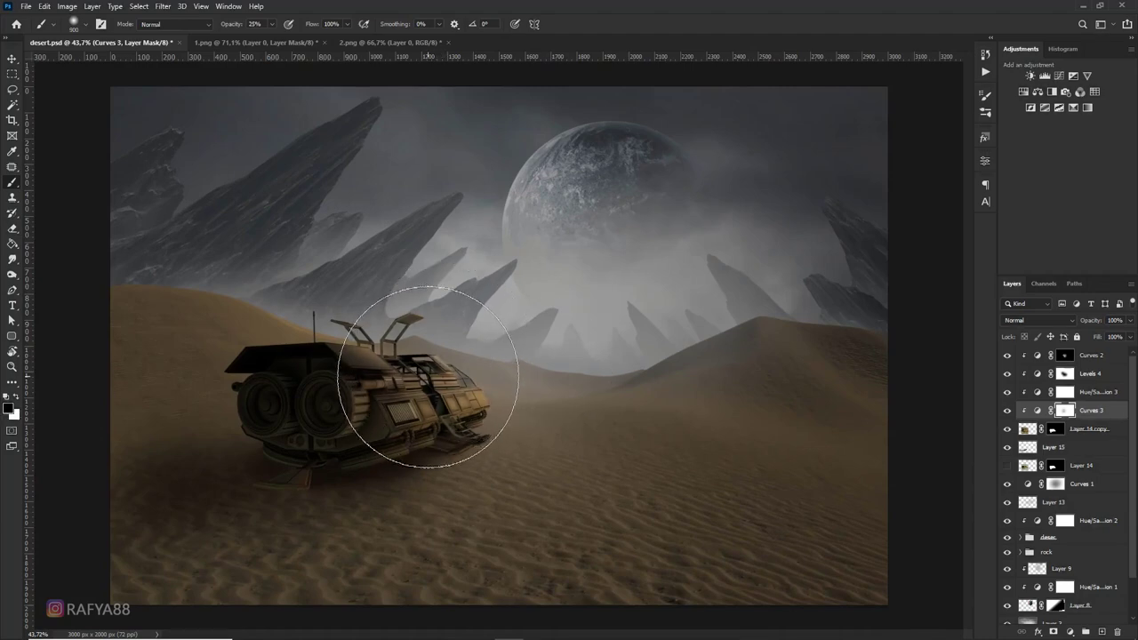
drag(307, 360, 305, 361)
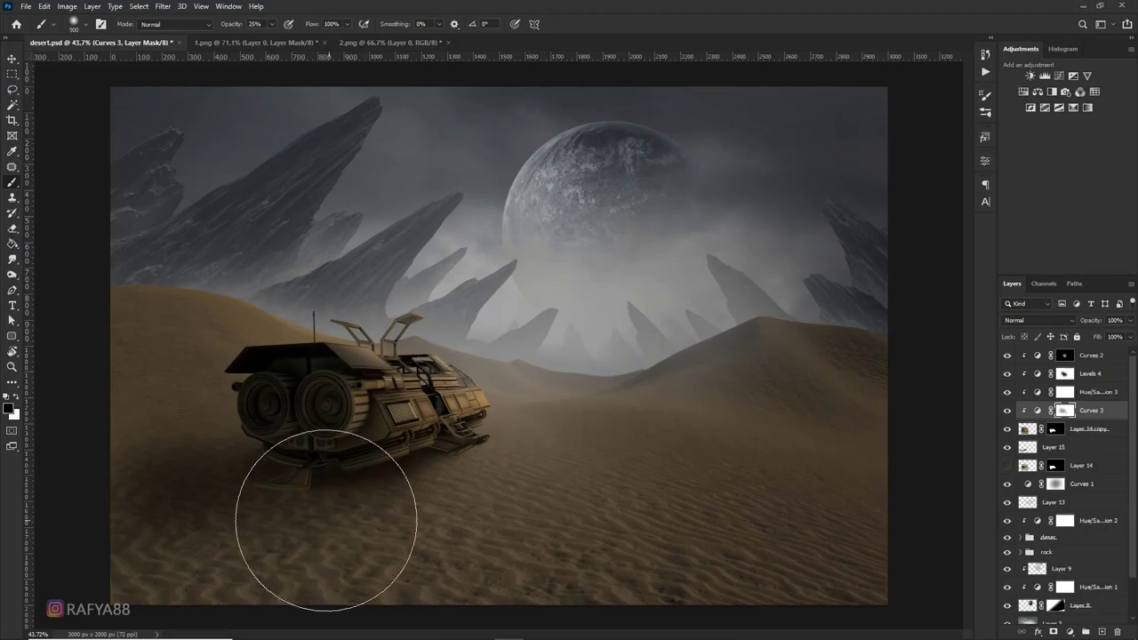
scroll(305, 533, up, 3)
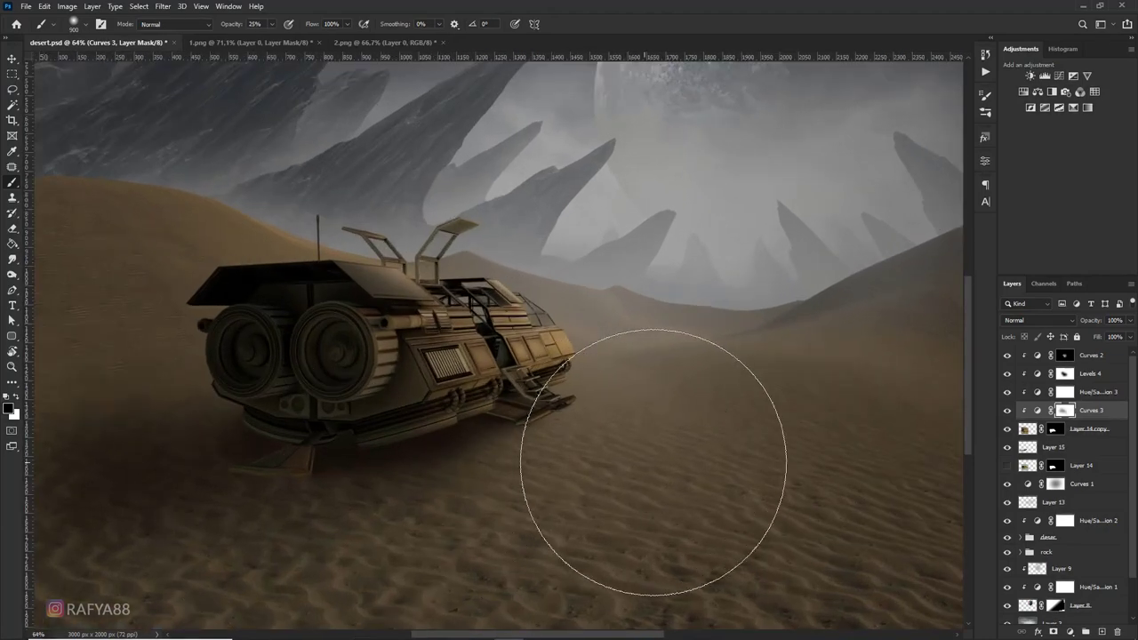
scroll(667, 437, up, 1)
scroll(666, 438, up, 2)
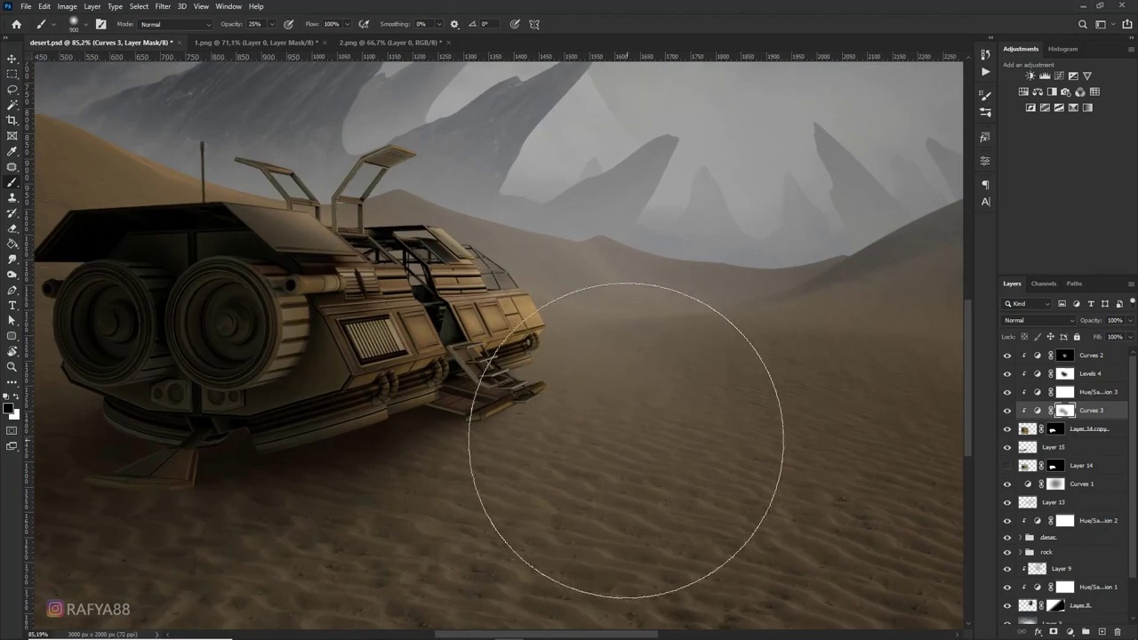
key(bracketleft)
key(bracketleft)
key(bracketleft)
key(bracketleft)
key(bracketleft)
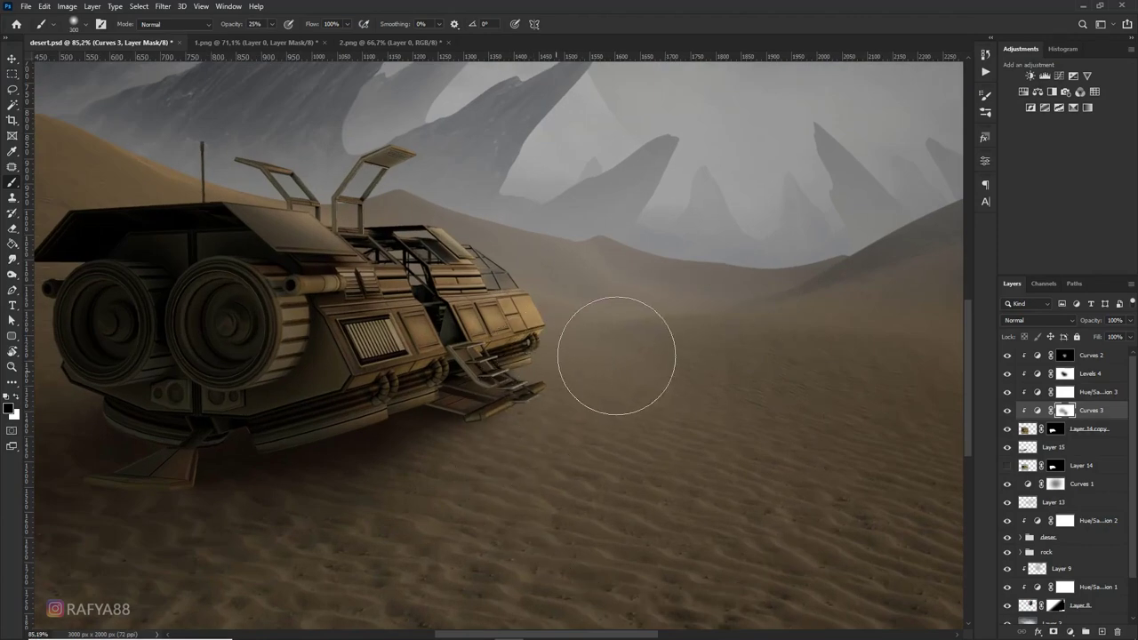
key(bracketright)
key(bracketright)
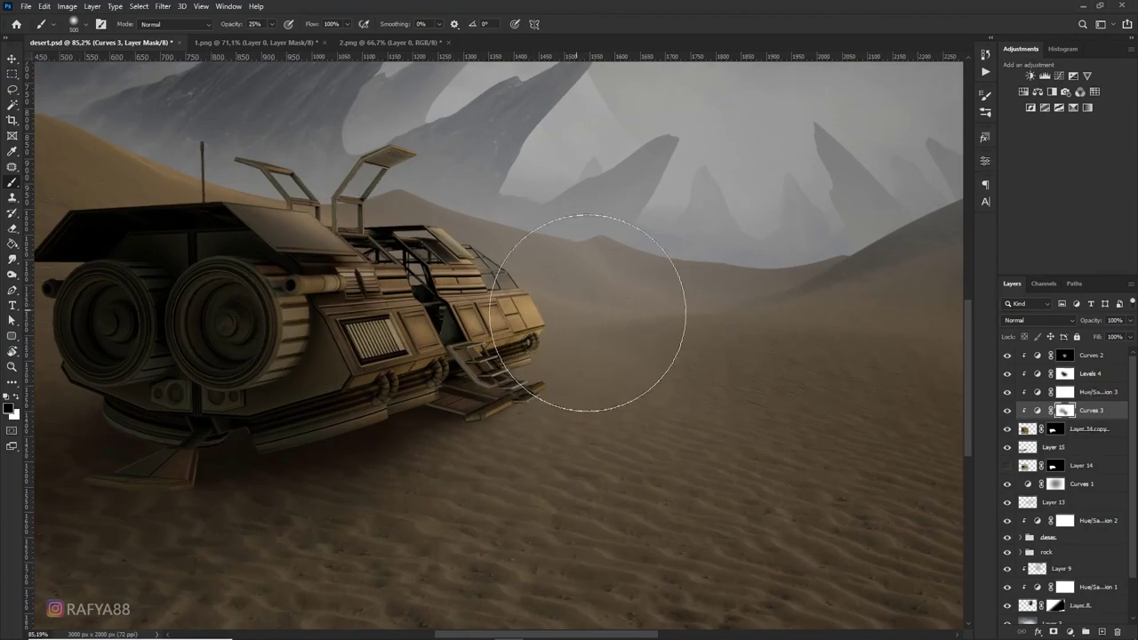
Refine Layer 14 copy's mask along the lower fin and steps with a 40 px brush
click(1055, 431)
scroll(318, 444, up, 3)
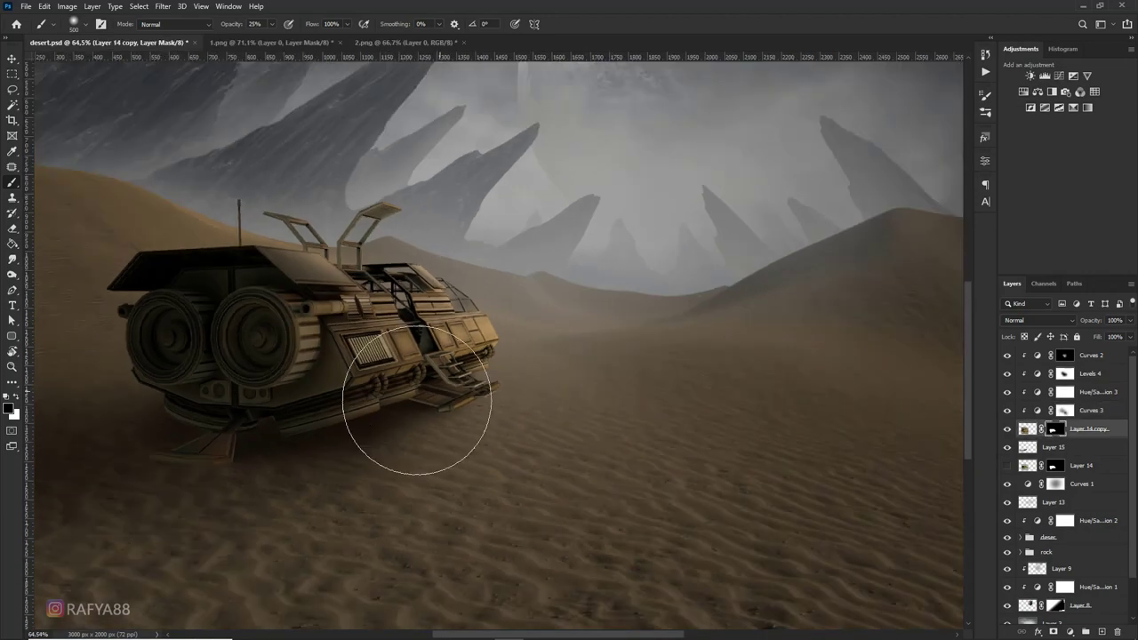
scroll(216, 483, up, 2)
key(bracketleft)
key(bracketleft)
key(bracketleft)
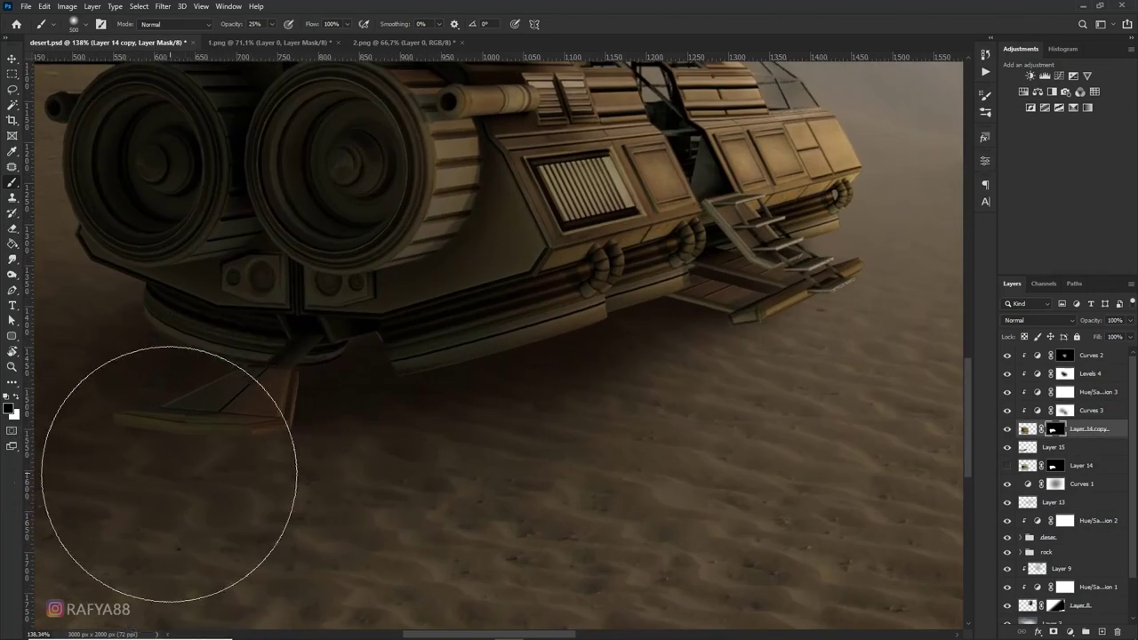
key(bracketleft)
key(bracketleft)
key(bracketleft)
key(bracketleft)
key(bracketleft)
key(bracketleft)
scroll(268, 446, up, 1)
scroll(268, 445, up, 1)
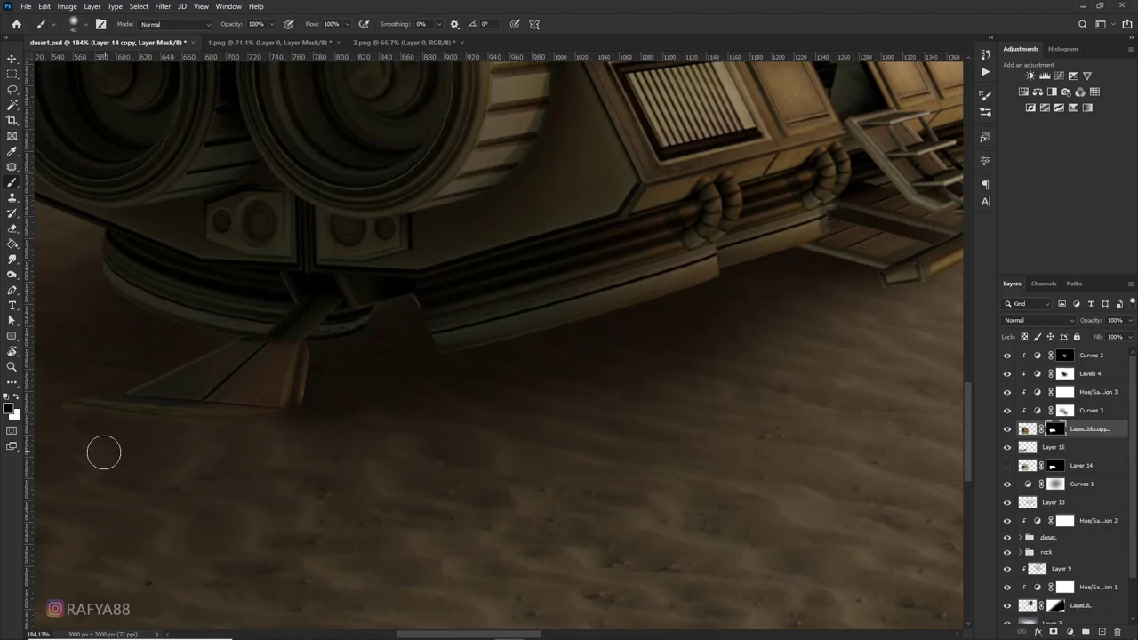
scroll(134, 452, down, 2)
scroll(716, 350, up, 3)
scroll(604, 367, up, 1)
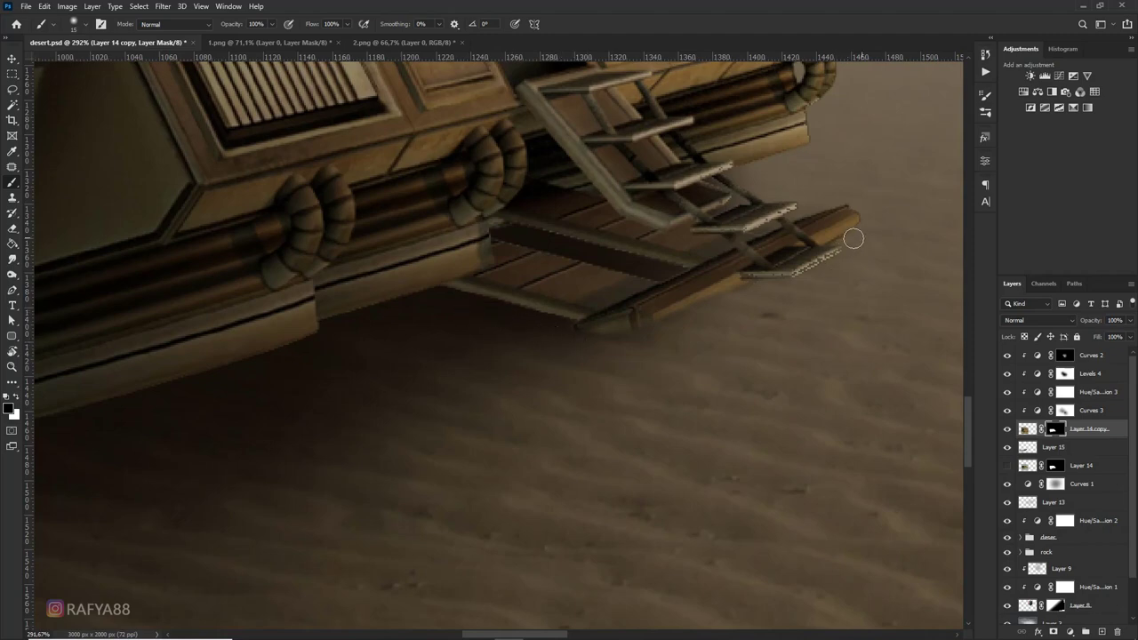
scroll(645, 323, down, 5)
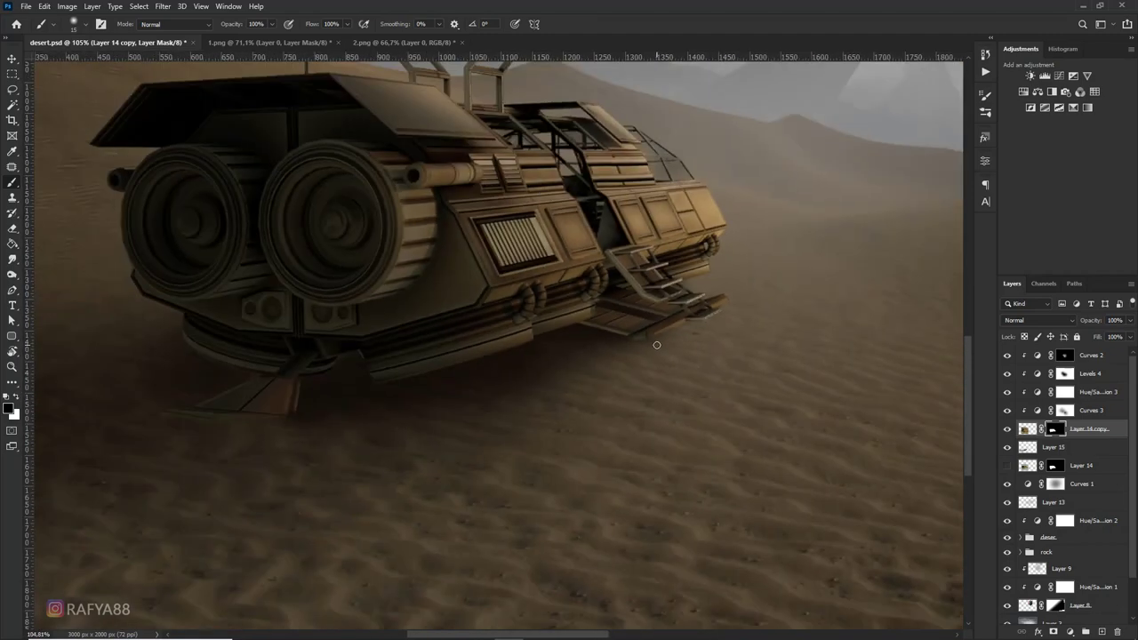
scroll(657, 345, up, 2)
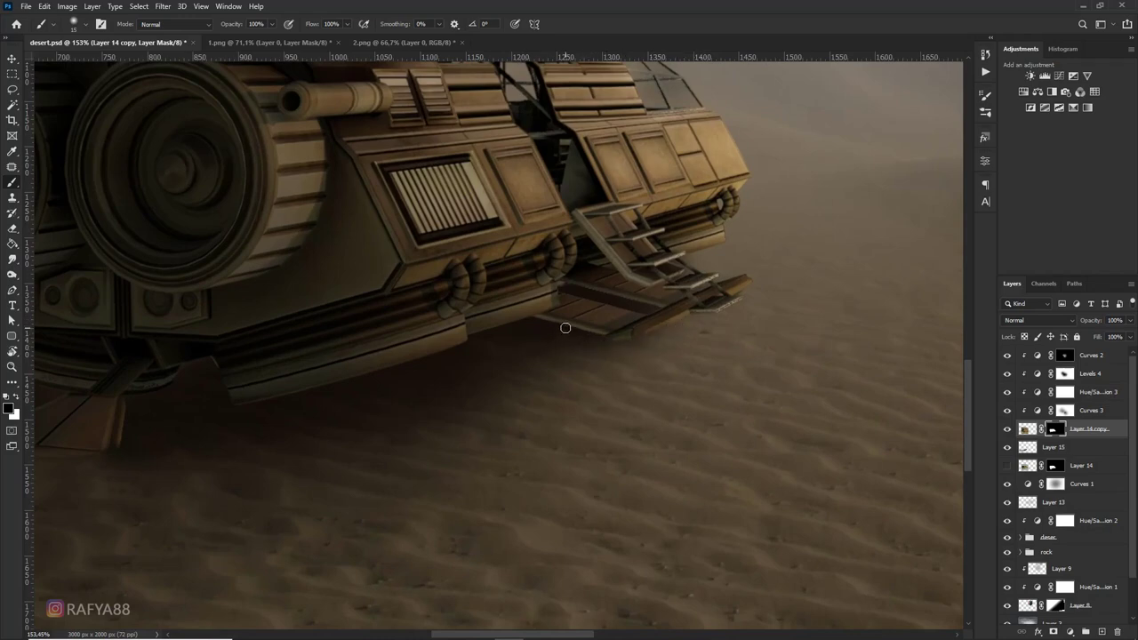
Return to the Curves 3 mask and refine it near the ladder platform
click(1064, 410)
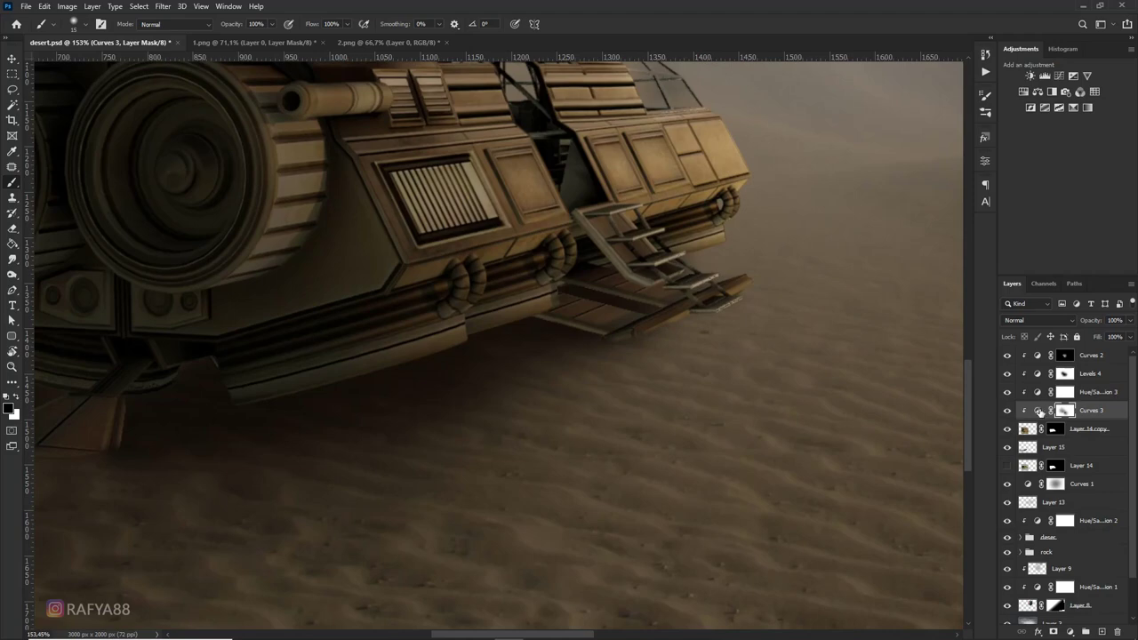
scroll(567, 325, up, 2)
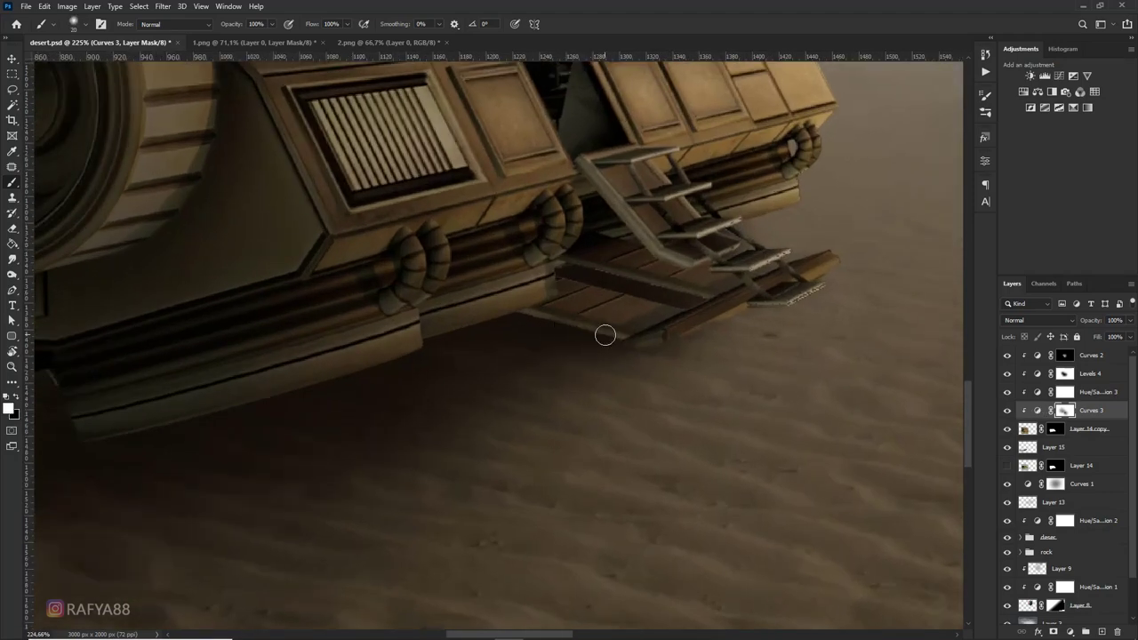
scroll(532, 330, down, 2)
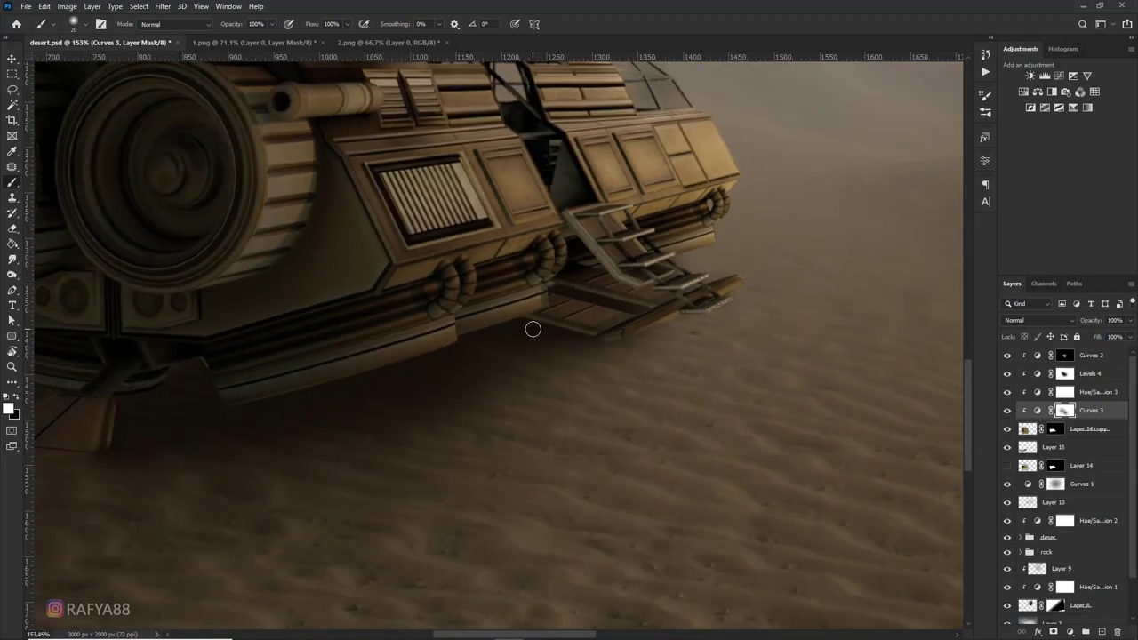
scroll(531, 337, down, 1)
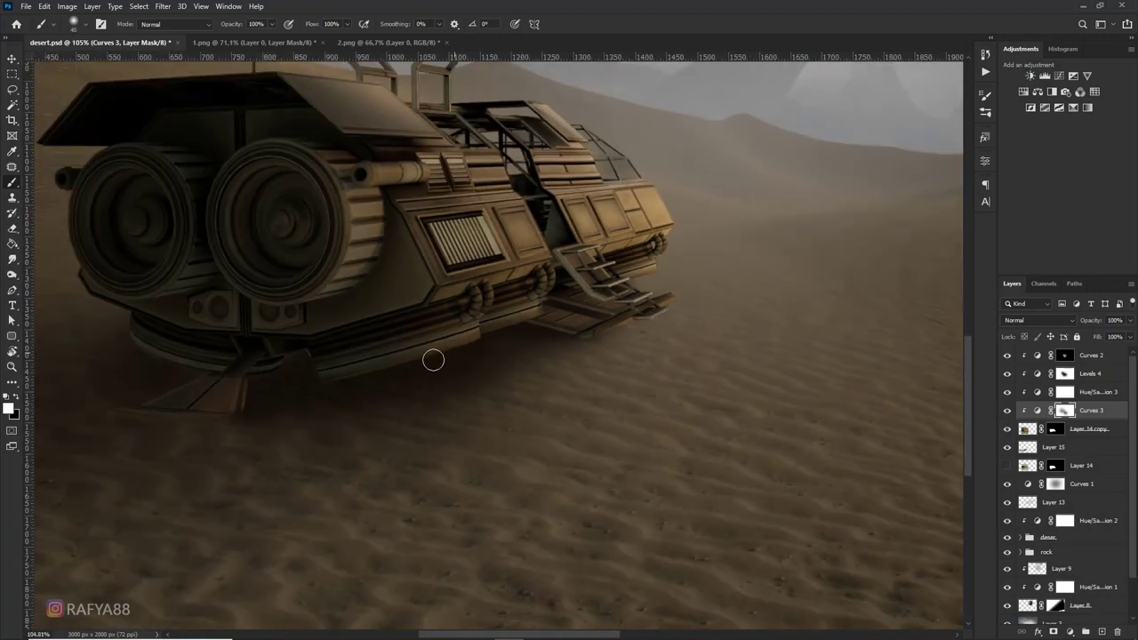
scroll(327, 384, down, 2)
scroll(376, 401, down, 1)
scroll(418, 400, down, 1)
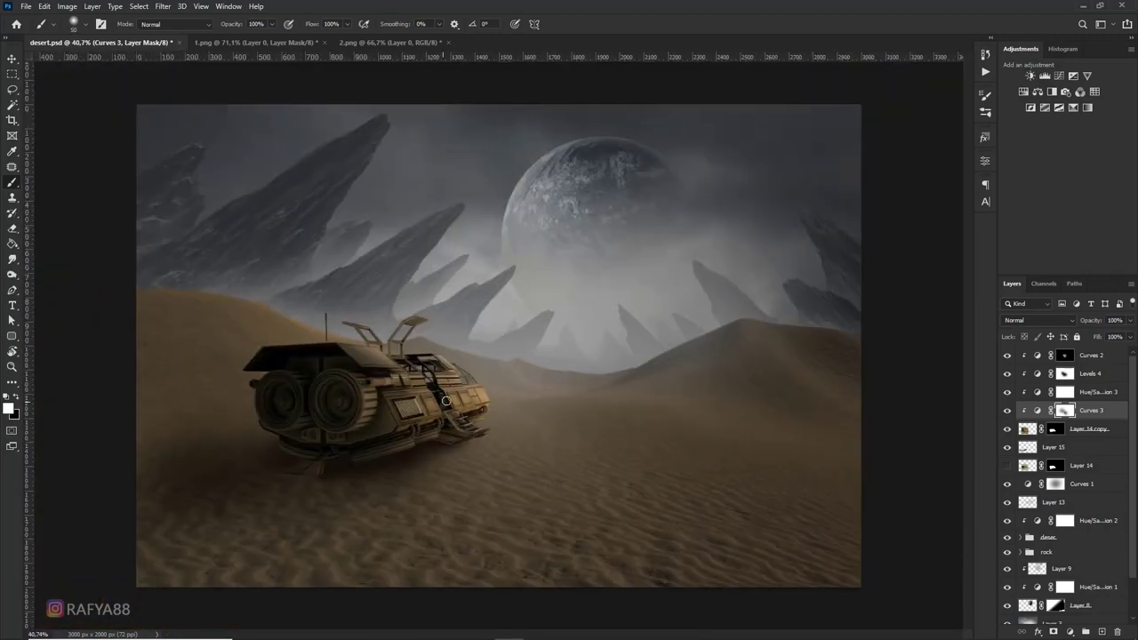
scroll(480, 397, down, 1)
scroll(485, 445, up, 2)
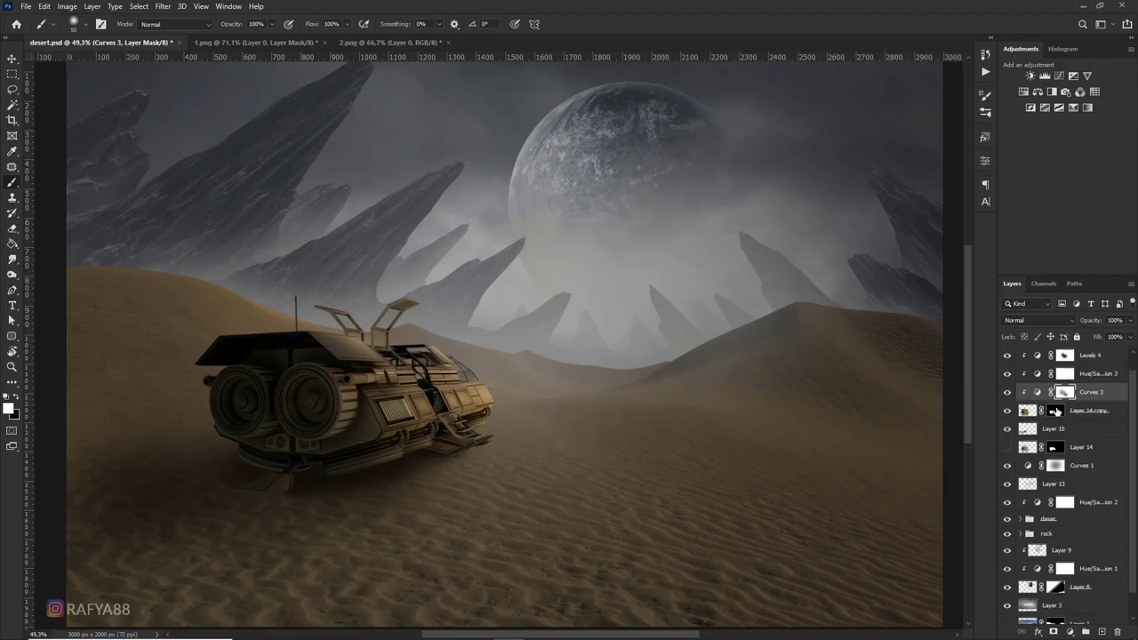
On Layer 15, resize eraser and brush, undoing a too-dark shadow under the vehicle
click(1054, 447)
key(e)
scroll(540, 461, up, 2)
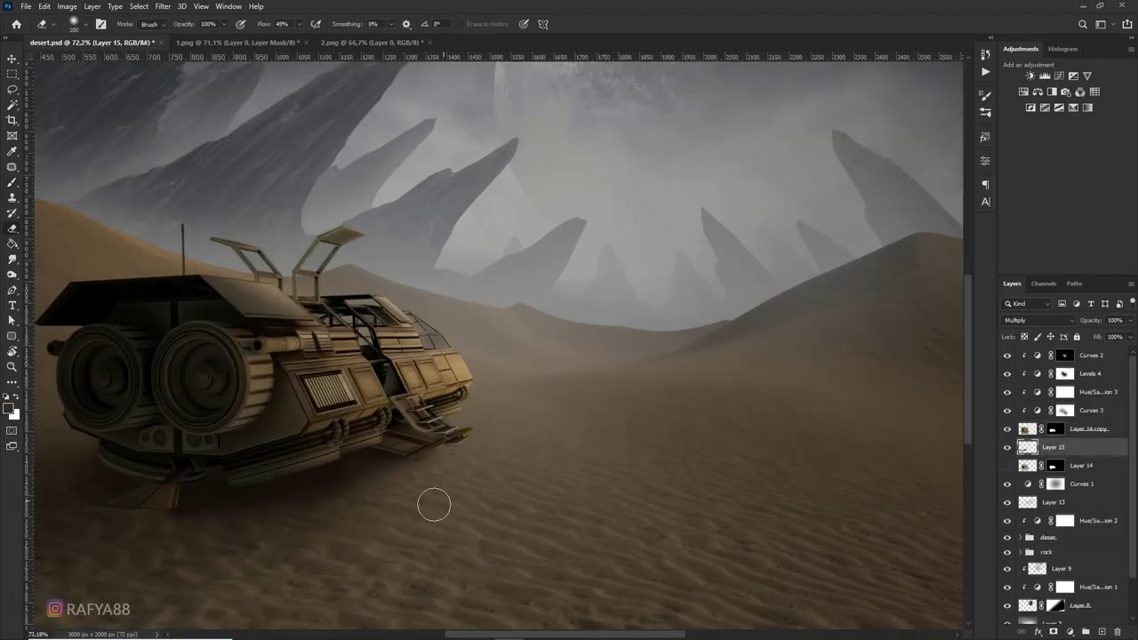
key(bracketright)
key(bracketright)
key(bracketright)
key(bracketright)
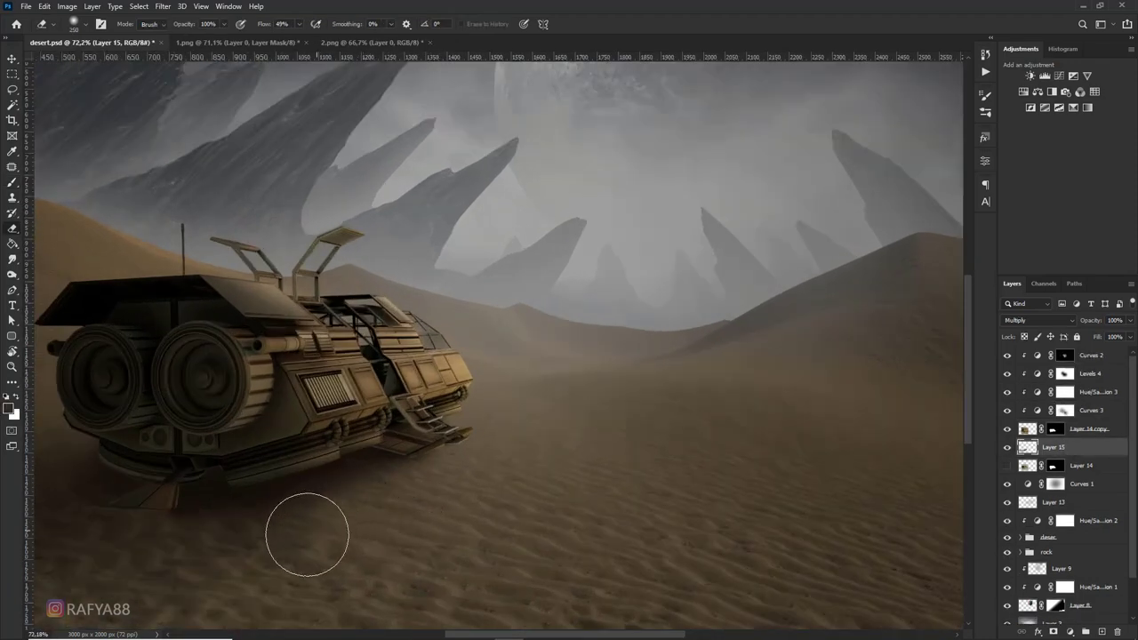
scroll(328, 558, down, 1)
scroll(384, 516, down, 1)
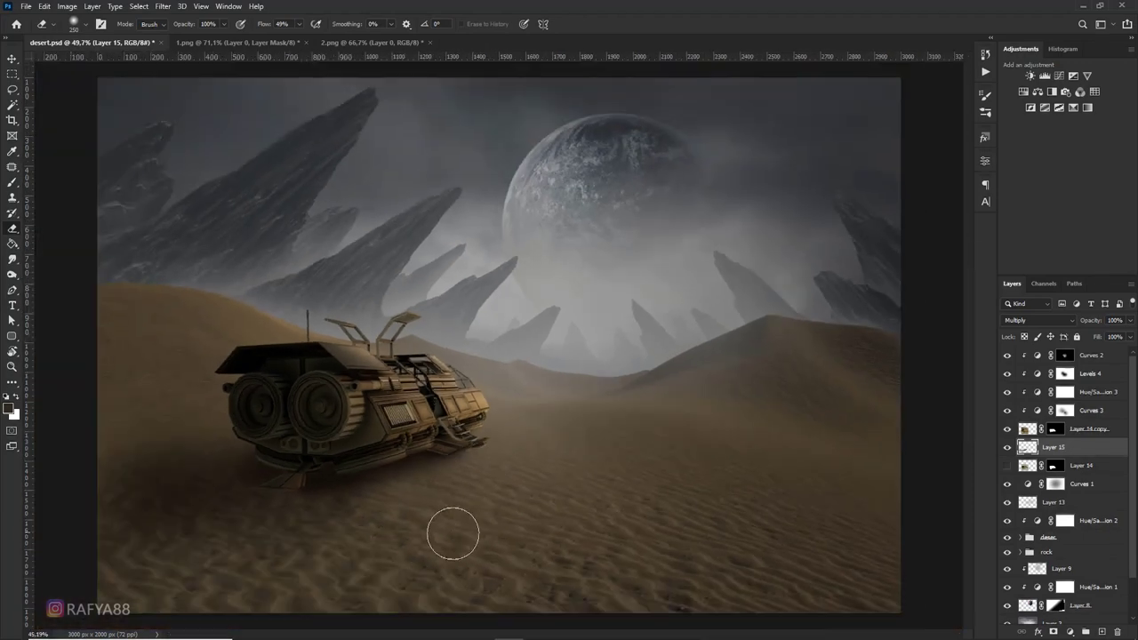
key(bracketright)
key(bracketright)
key(bracketright)
key(bracketright)
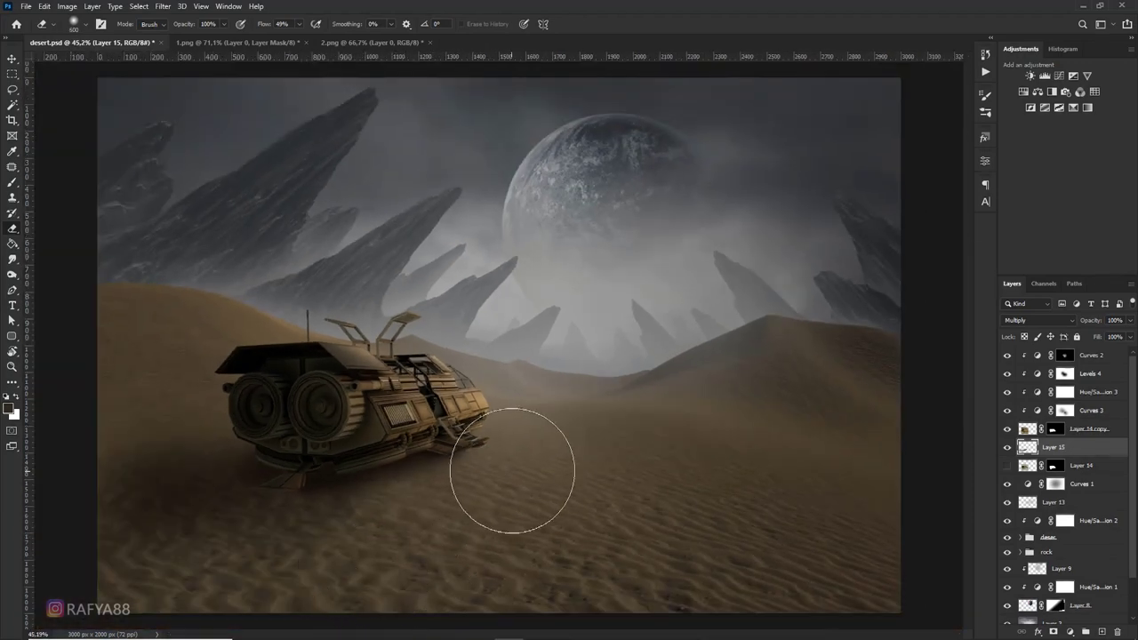
scroll(516, 471, down, 1)
key(b)
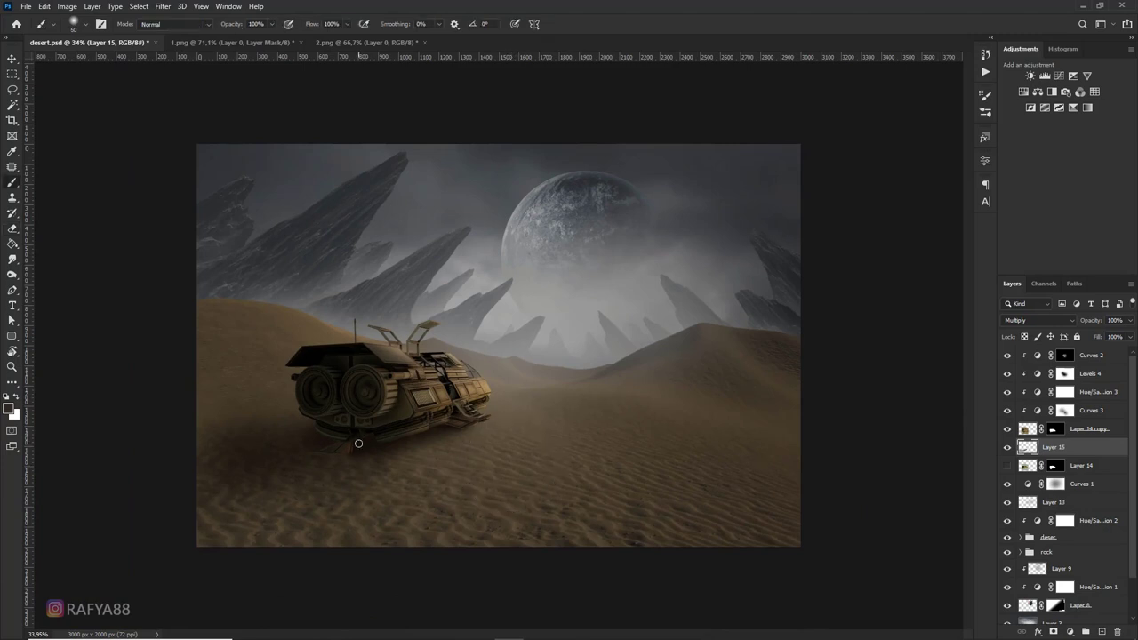
key(bracketright)
key(bracketright)
key(bracketright)
click(292, 435)
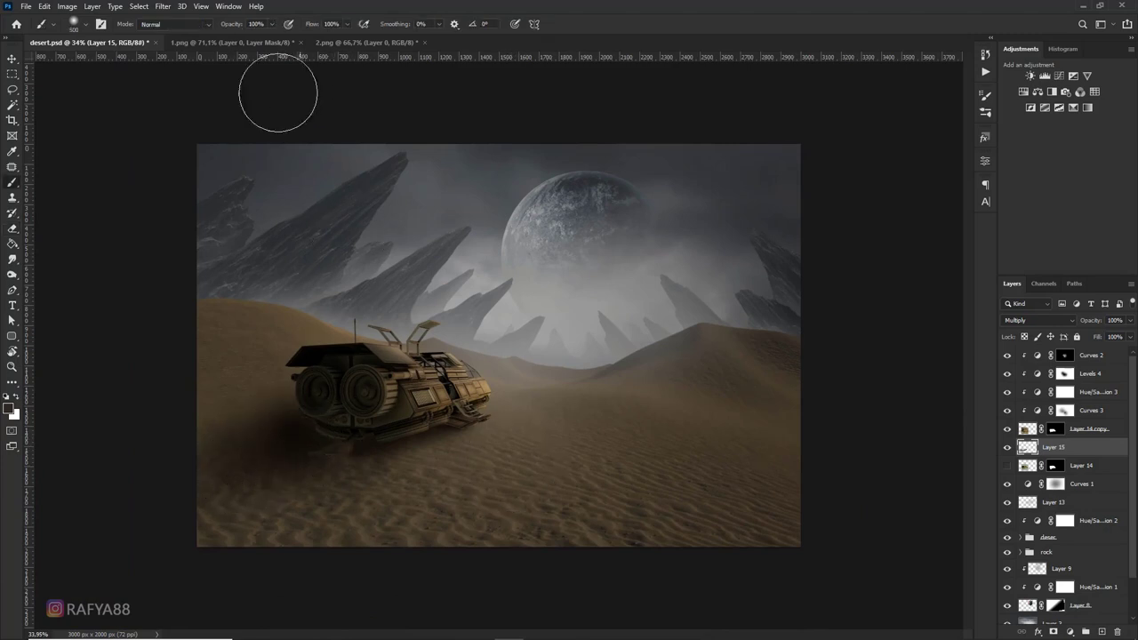
key(ctrl+z)
Darken the lower-right sand with a 22% opacity, 900–1100 px brush
drag(238, 25, 228, 25)
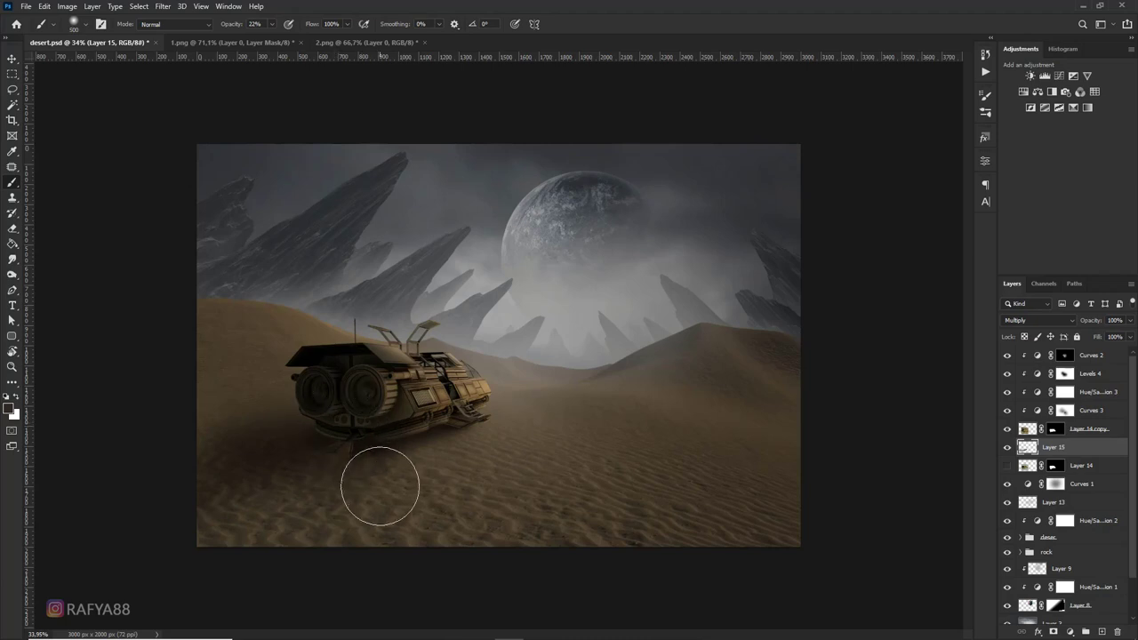
scroll(384, 495, down, 1)
key(bracketright)
key(bracketright)
key(bracketright)
key(bracketright)
key(bracketright)
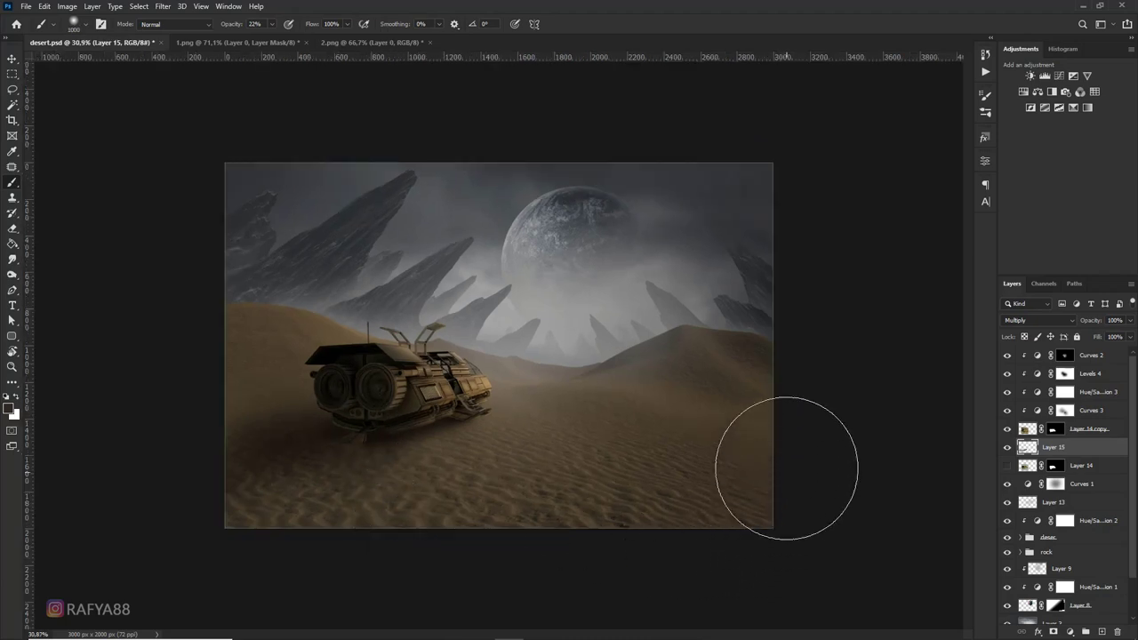
drag(777, 432, 770, 429)
key(bracketleft)
drag(755, 474, 774, 504)
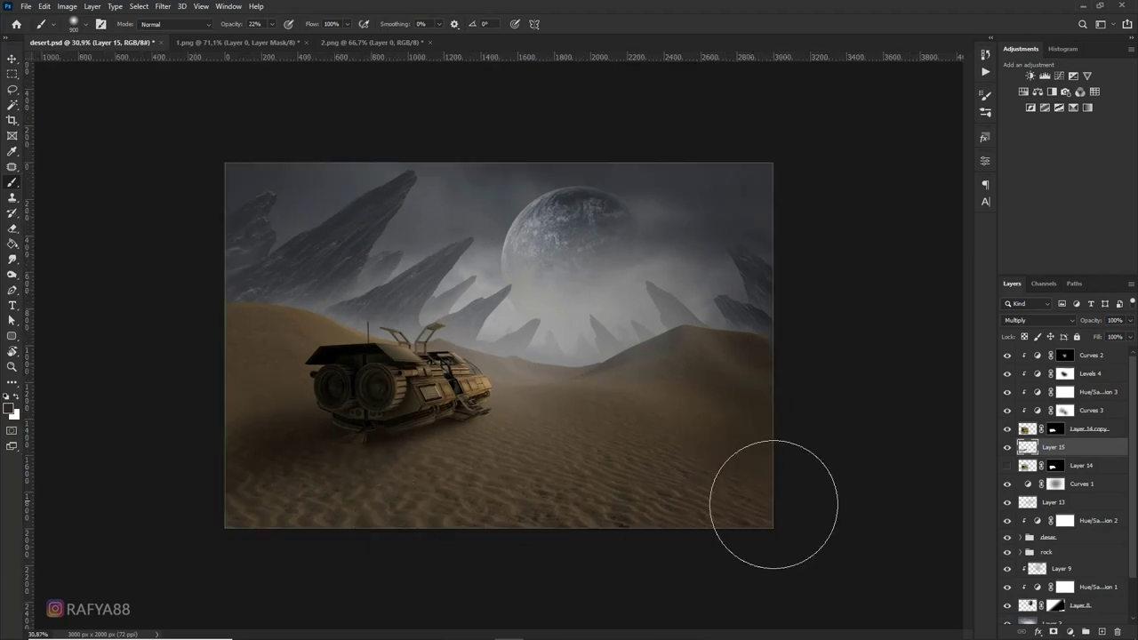
key(bracketright)
key(bracketright)
mouse_move(686, 554)
mouse_down()
mouse_move(724, 483)
mouse_move(731, 434)
mouse_move(610, 541)
mouse_move(248, 545)
mouse_move(190, 521)
mouse_move(190, 374)
mouse_move(178, 546)
mouse_move(666, 602)
mouse_move(536, 558)
mouse_move(679, 567)
mouse_move(300, 579)
mouse_move(616, 545)
mouse_up()
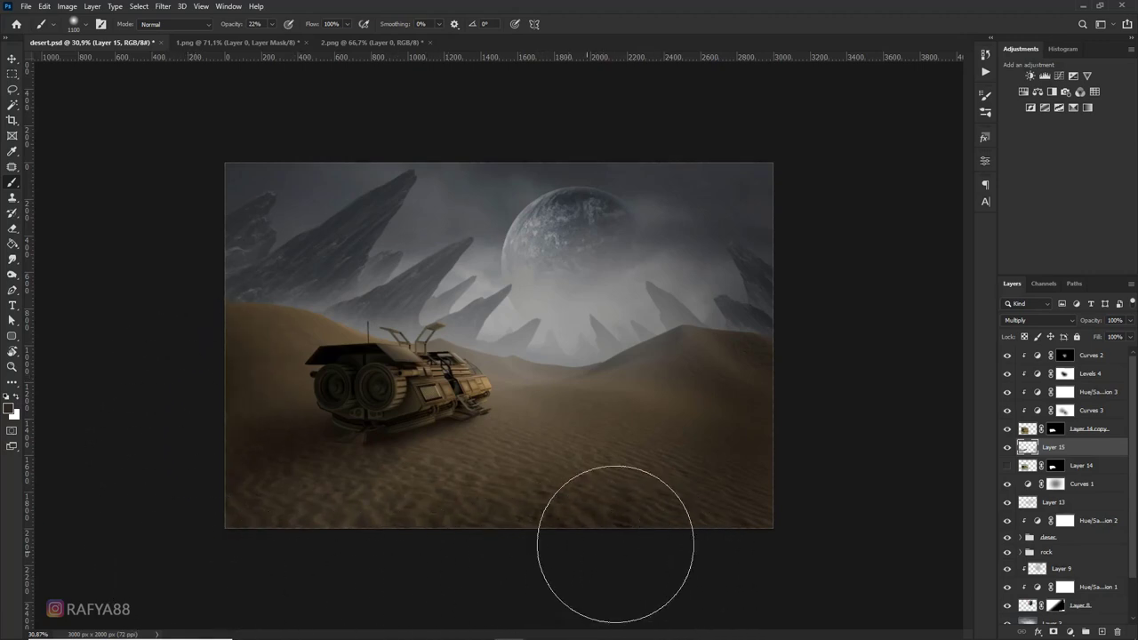
key(e)
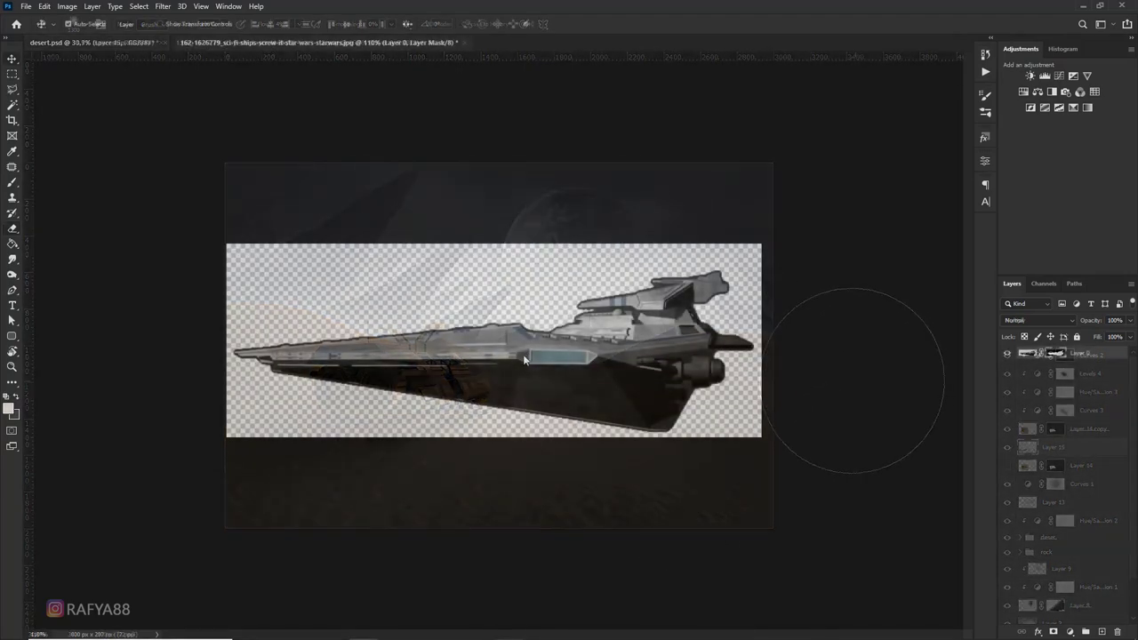
Move the cut-out starship into desert.psd as Layer 18, scaled down small in the sky
drag(525, 359, 170, 71)
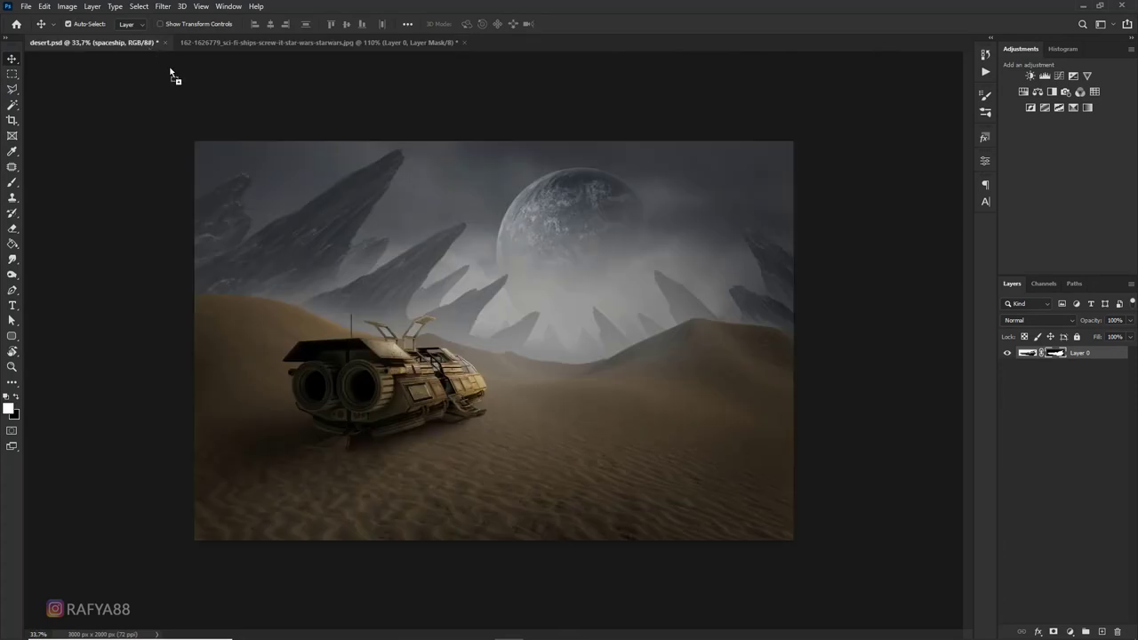
drag(600, 293, 628, 302)
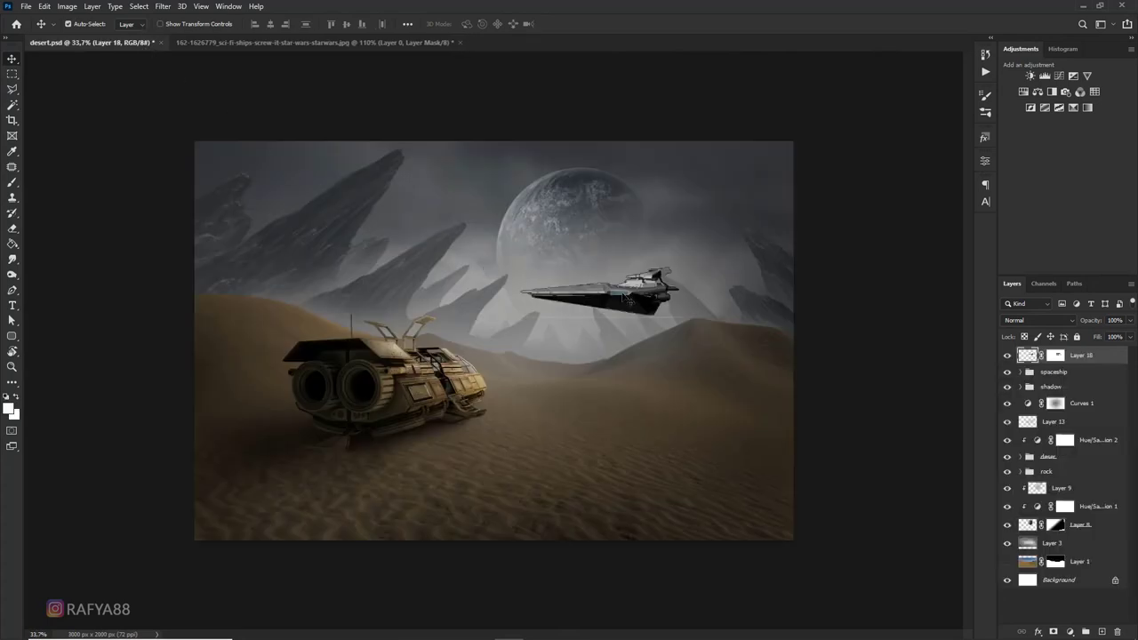
key(ctrl+t)
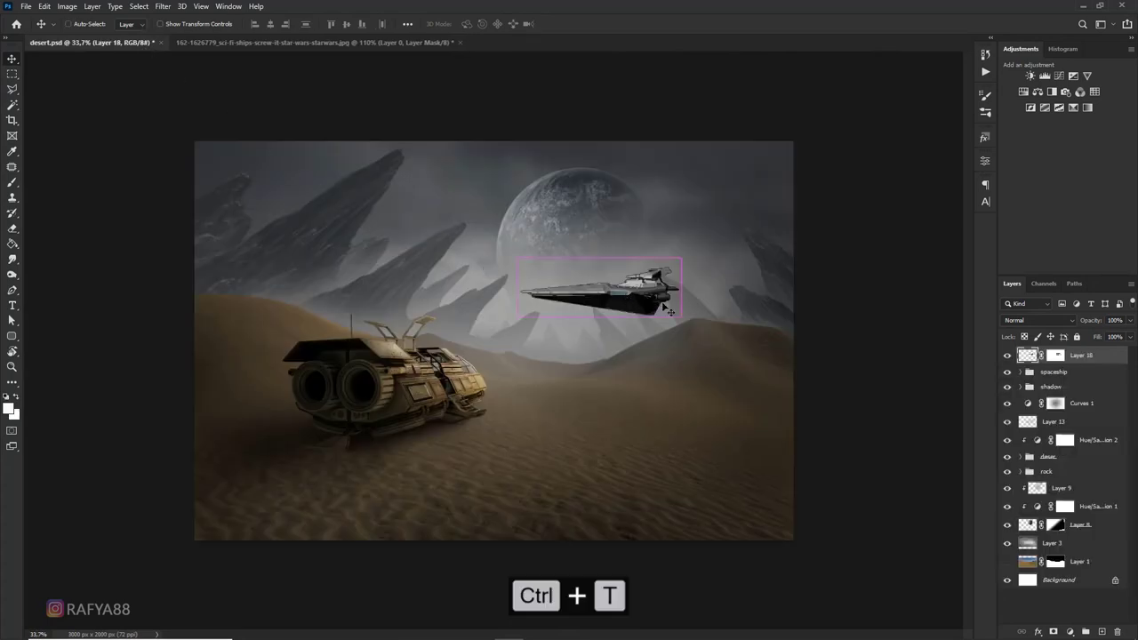
drag(683, 316, 586, 289)
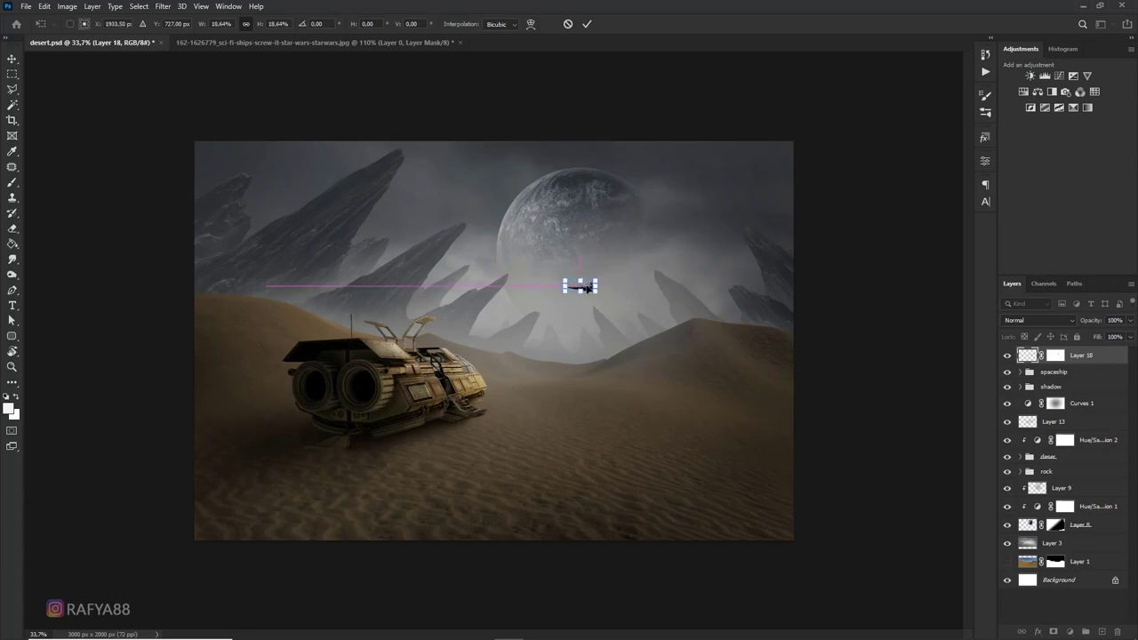
key(Return)
scroll(623, 294, up, 3)
Refine Layer 18's mask in Select and Mask: shift edge −80%, smooth 2, feather 0.4 px
scroll(641, 254, up, 4)
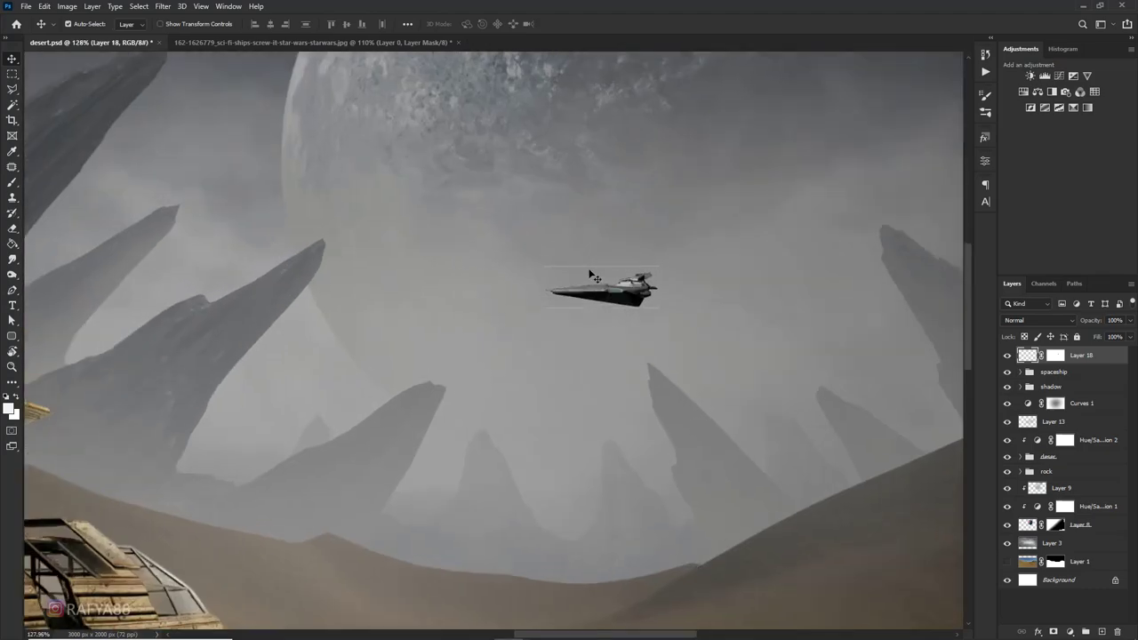
scroll(640, 253, up, 2)
right_click(1058, 357)
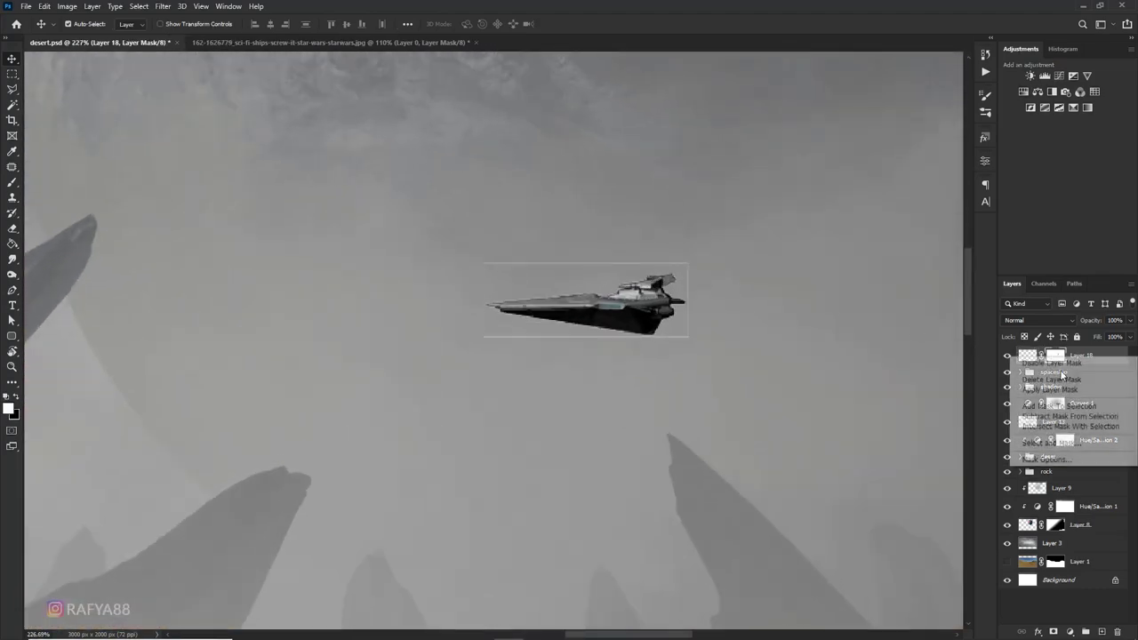
click(1071, 443)
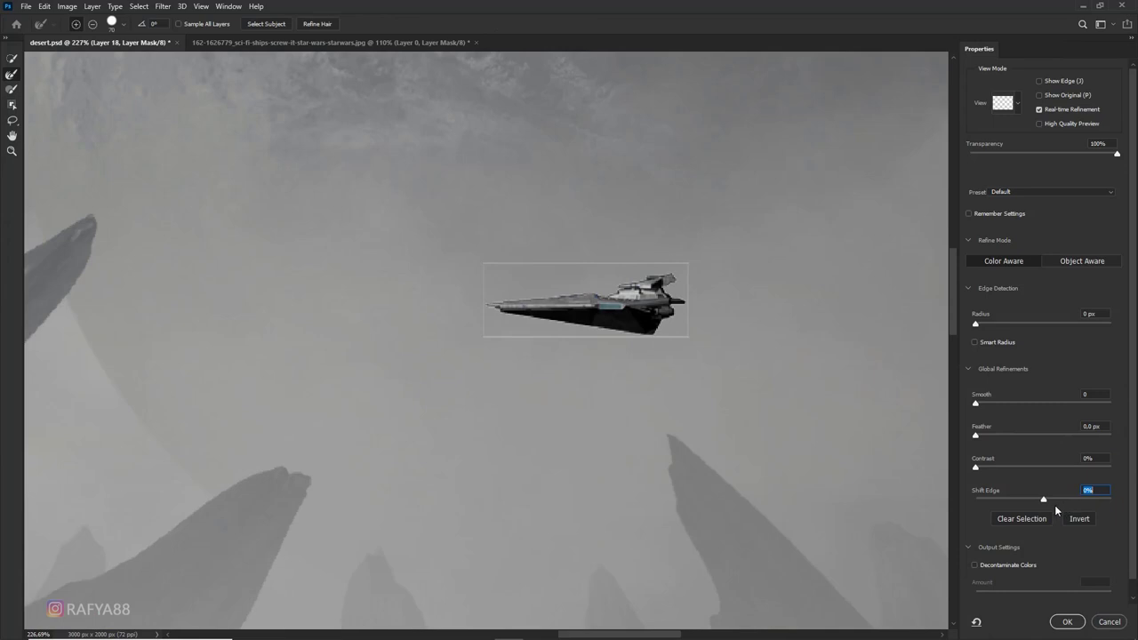
click(1002, 564)
click(1012, 567)
text(-80)
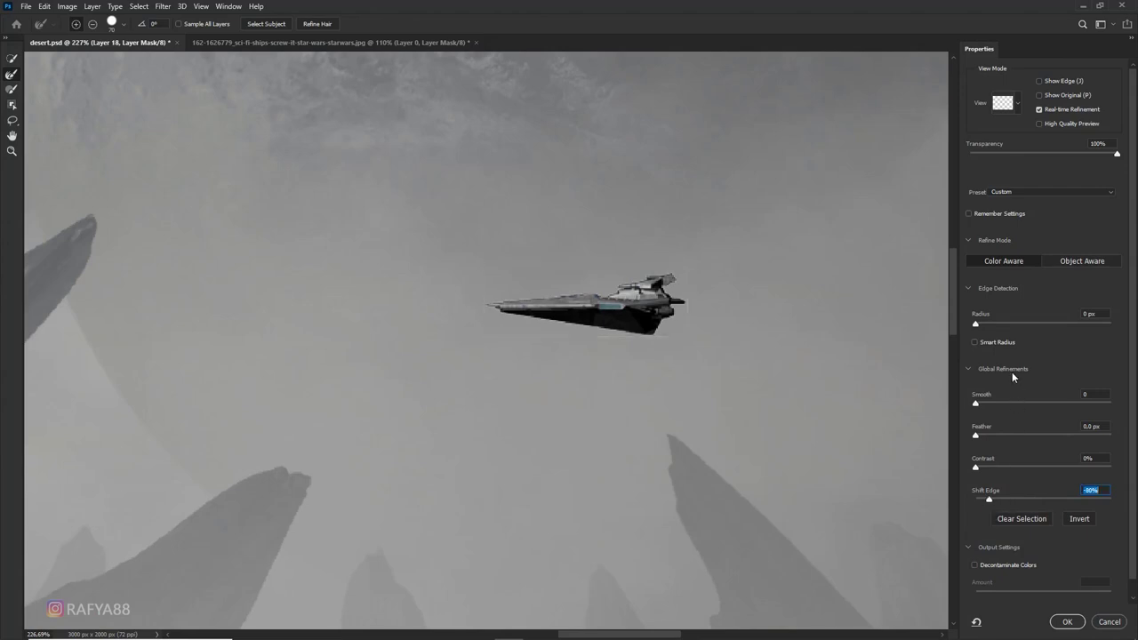
click(979, 322)
drag(977, 435, 979, 437)
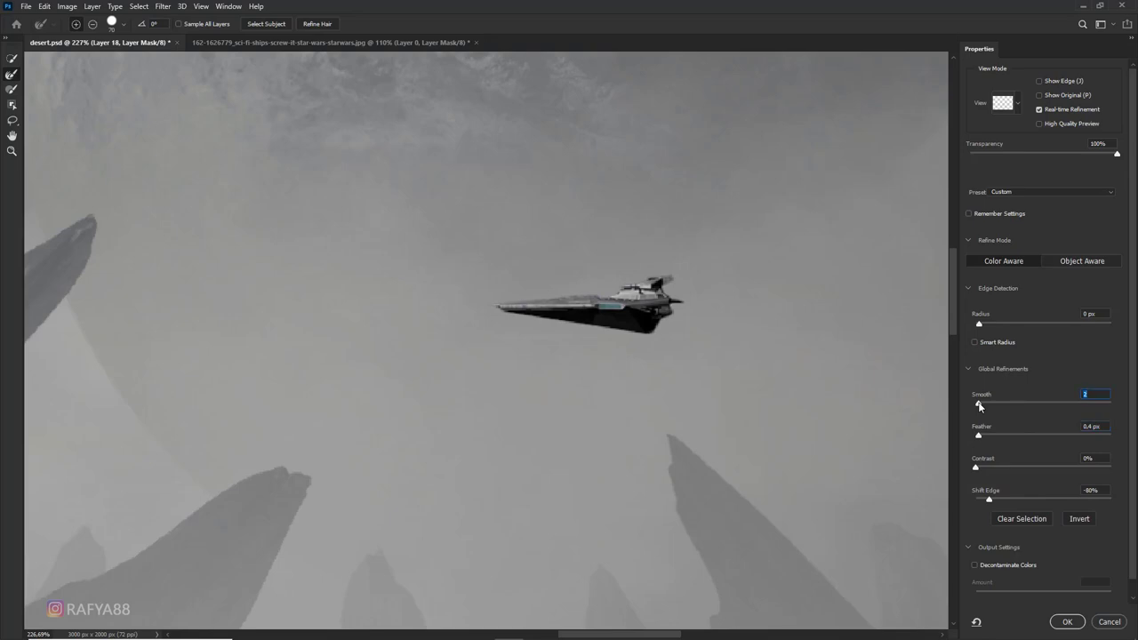
click(1065, 621)
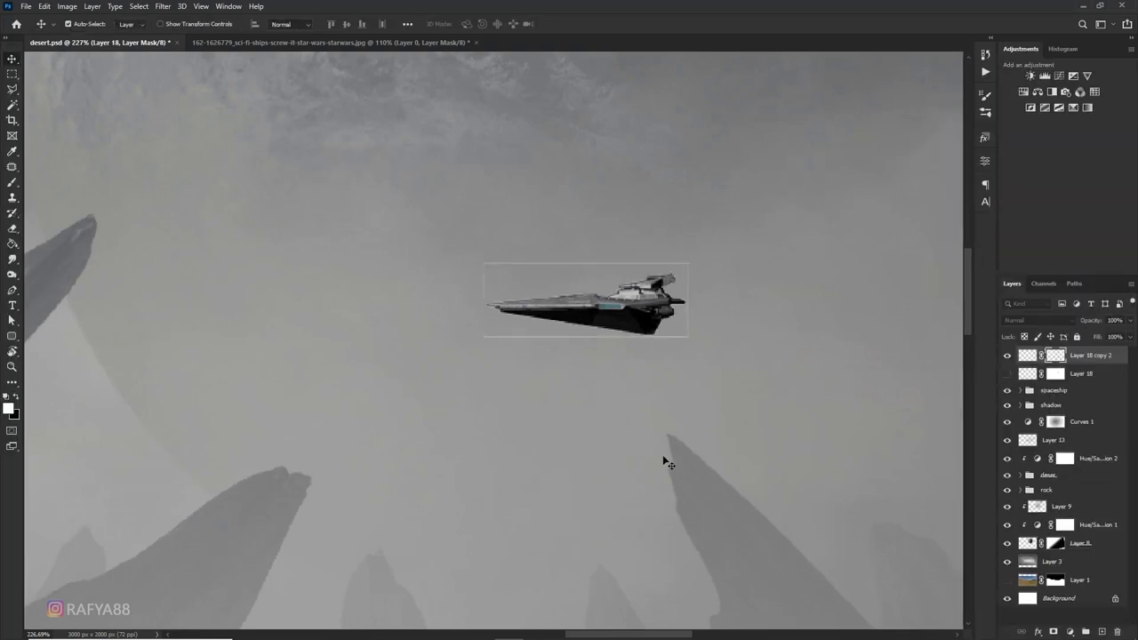
Try a Levels adjustment on the ship's mask, then cancel it
scroll(500, 381, down, 5)
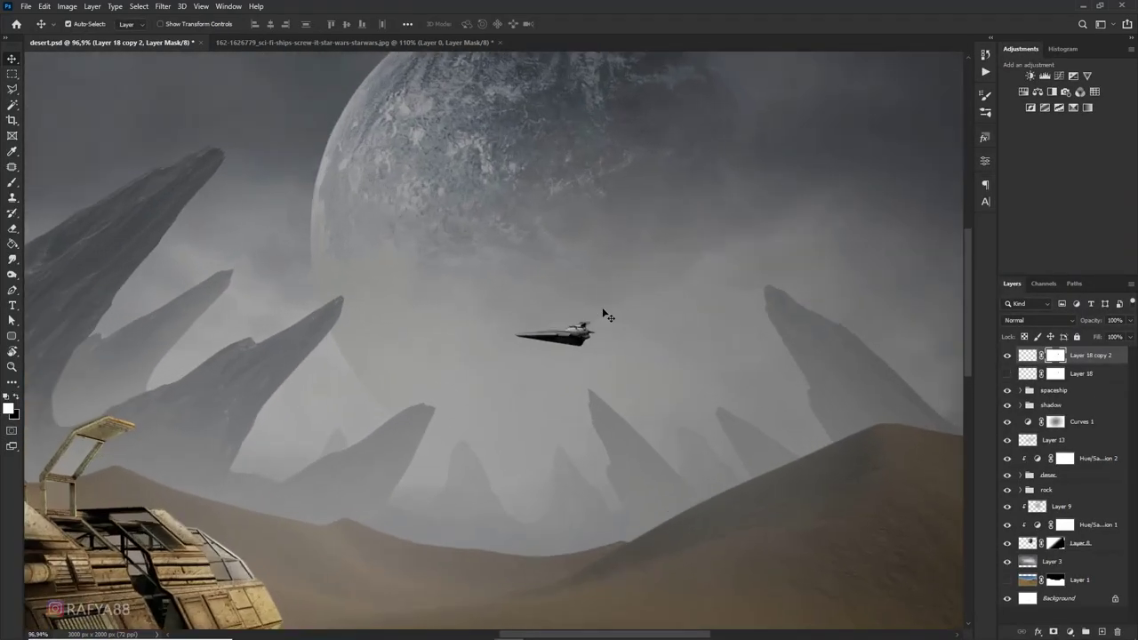
key(ctrl+l)
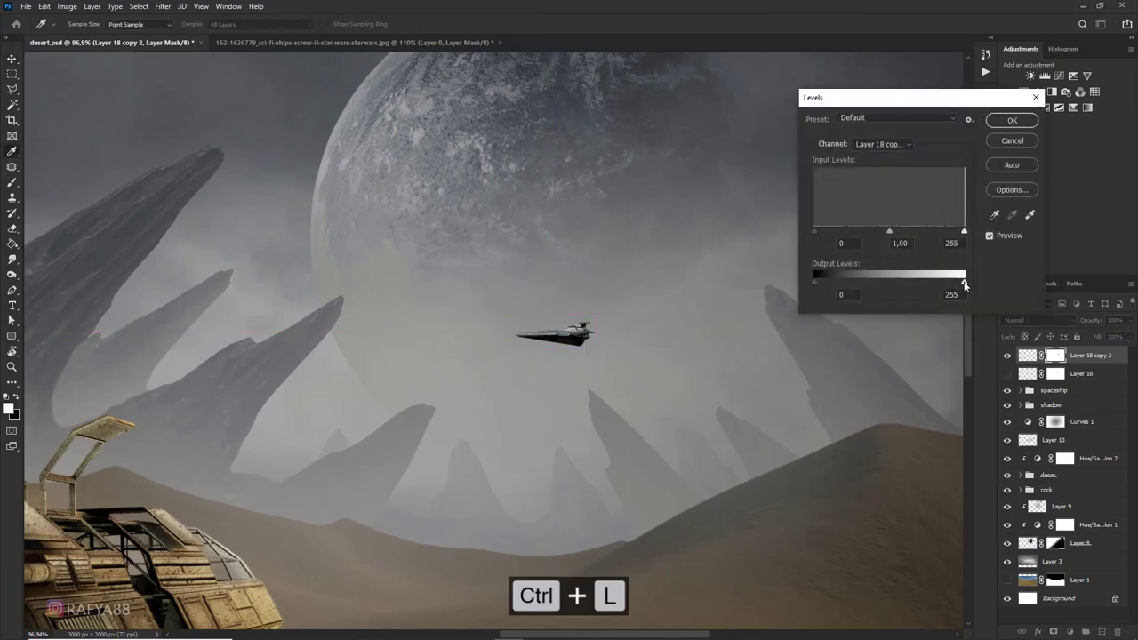
drag(950, 285, 900, 283)
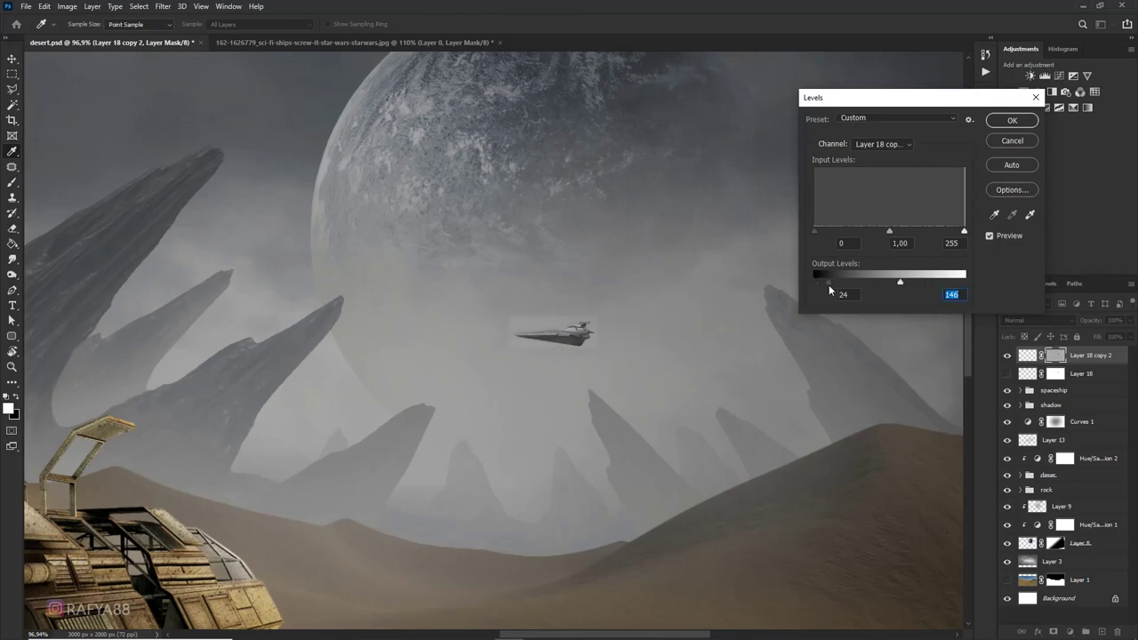
click(829, 284)
click(998, 142)
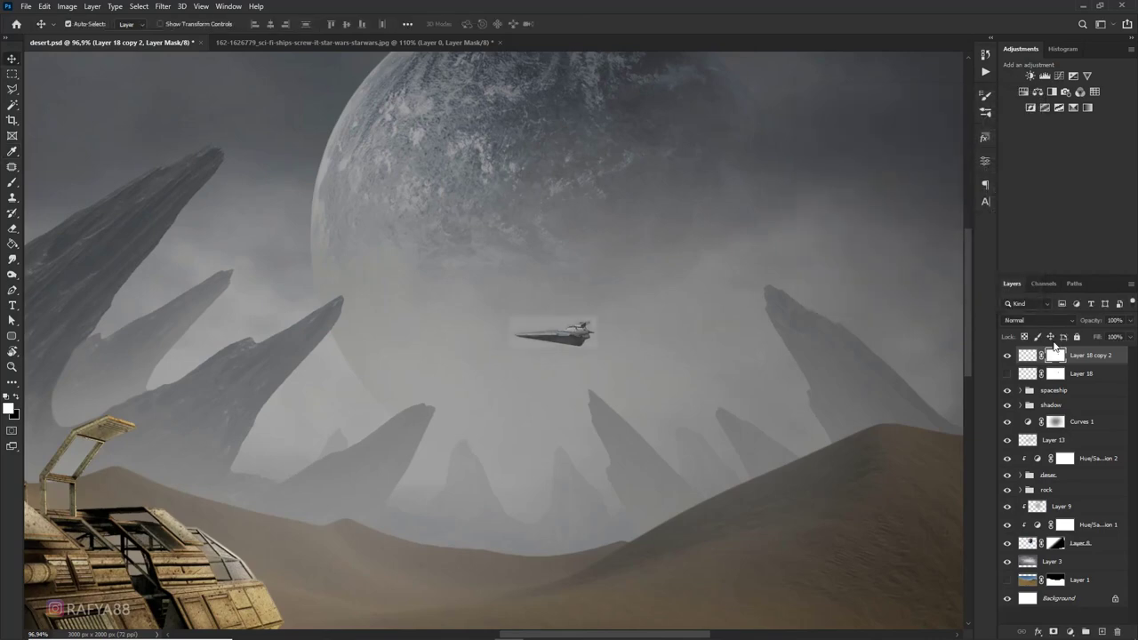
Set the ship layer's Levels output to 72–170 so it fades into the haze
click(1028, 355)
key(ctrl+l)
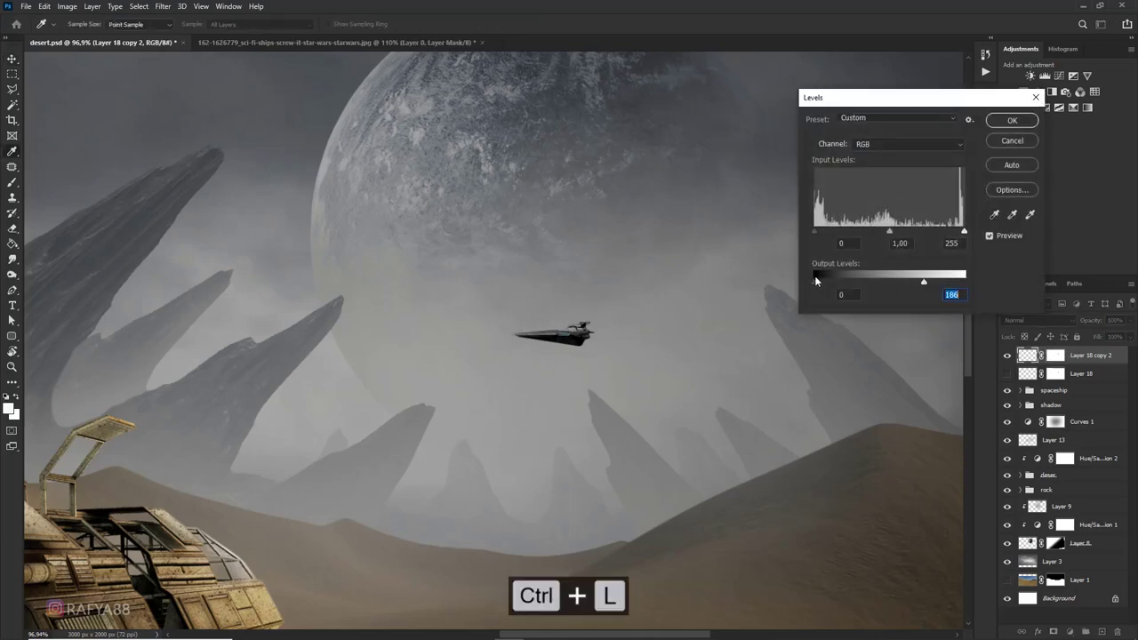
drag(816, 281, 843, 284)
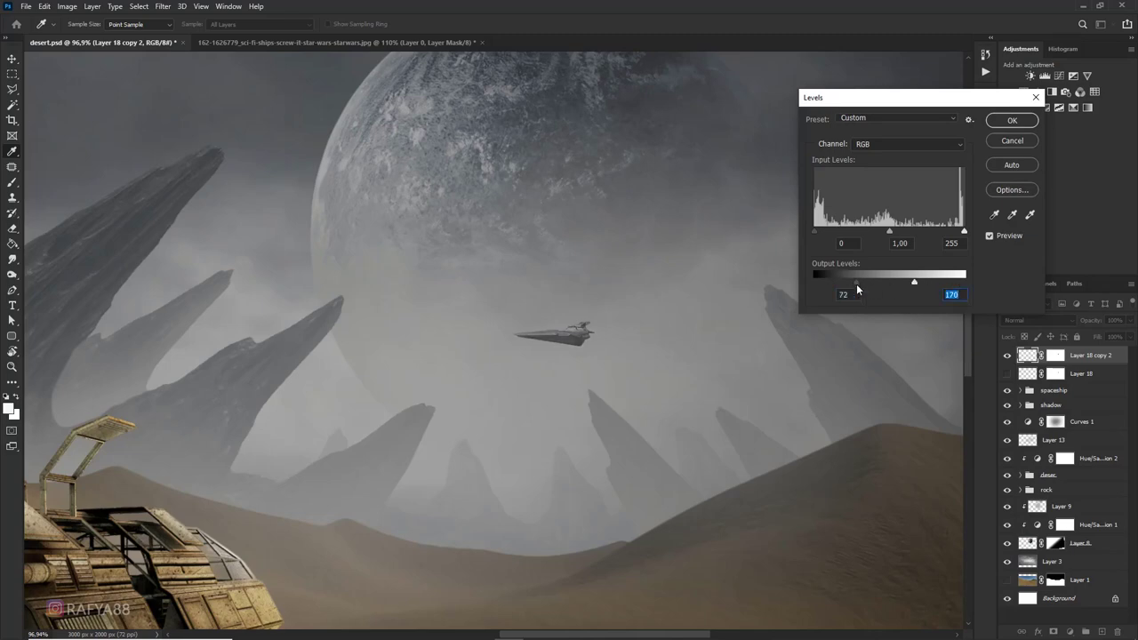
click(1011, 122)
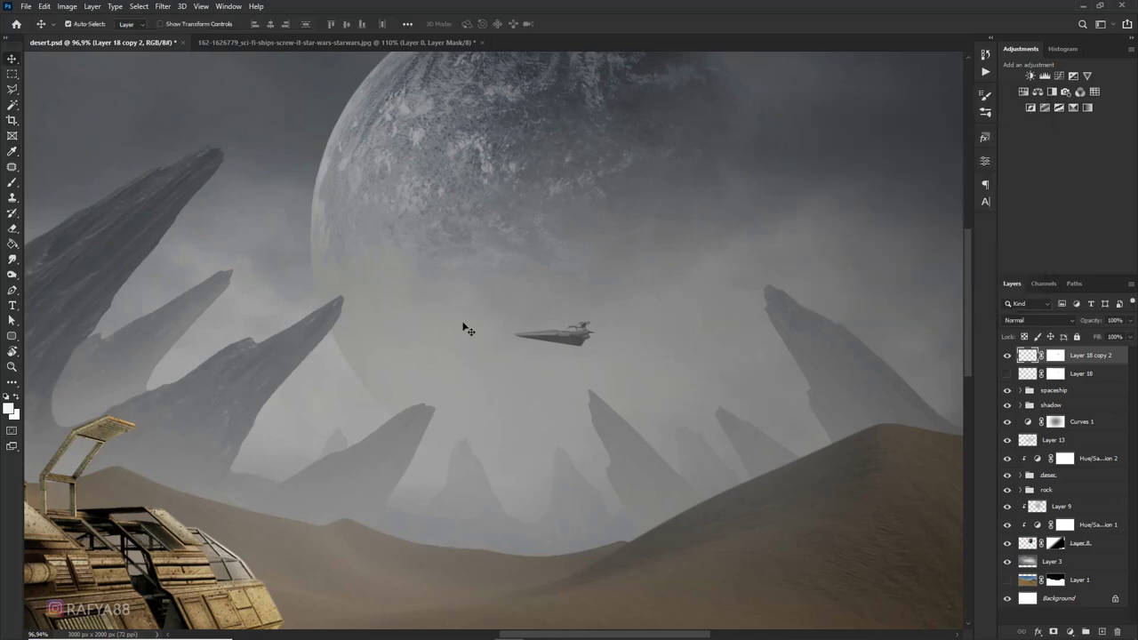
key(v)
key(ctrl+0)
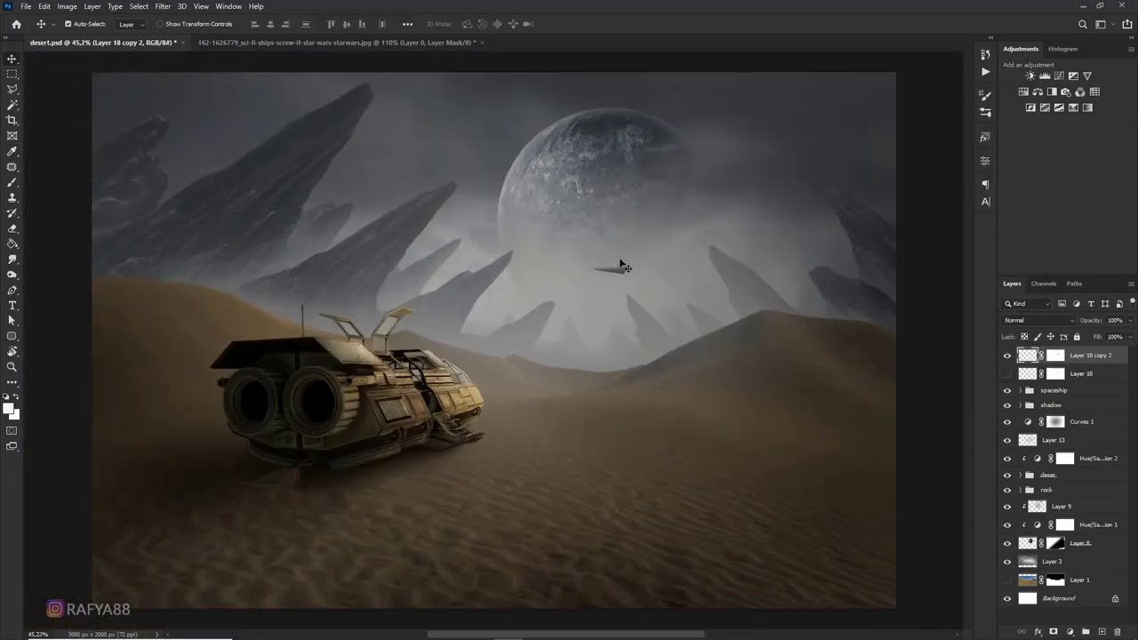
Duplicate the ship and shrink the copy up and to the right as a second fleet member
scroll(660, 253, up, 5)
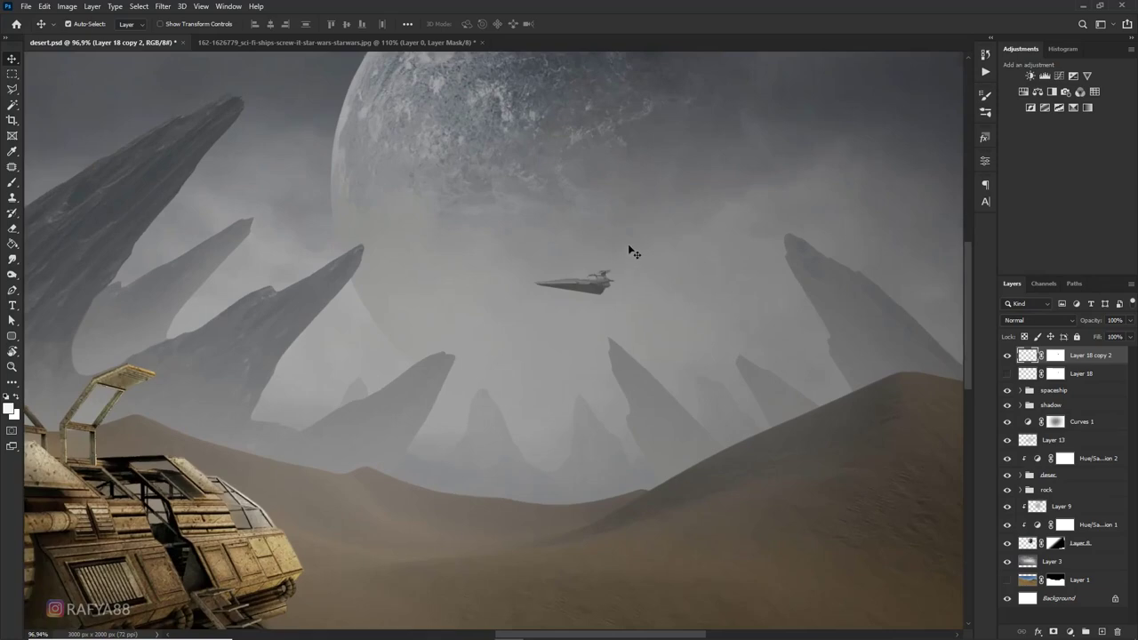
scroll(613, 271, up, 3)
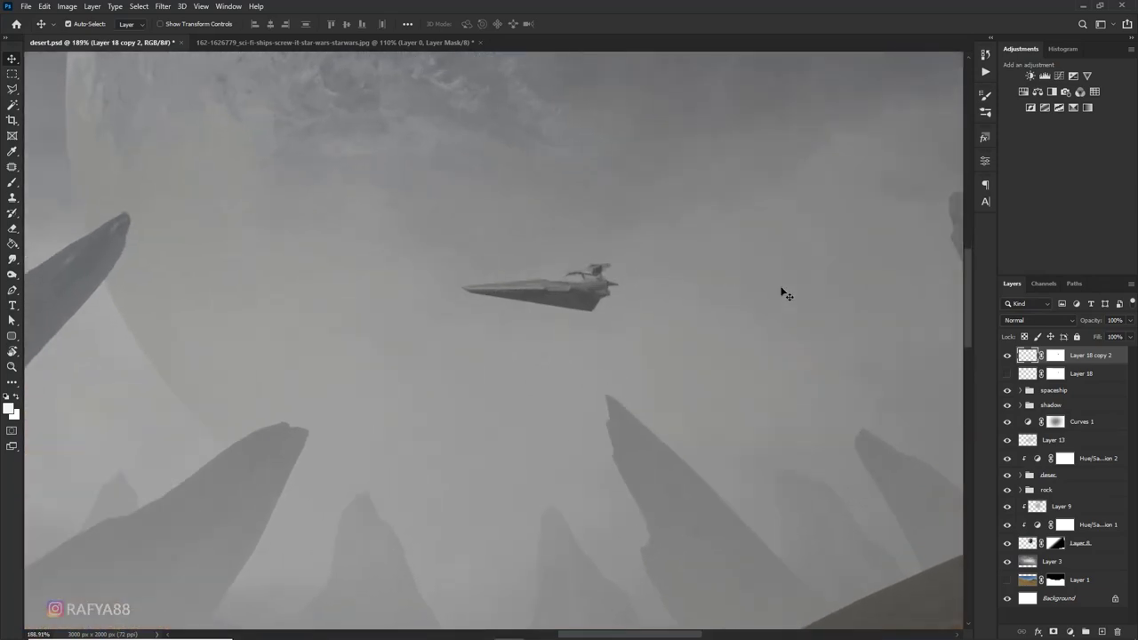
key(b)
scroll(483, 234, down, 2)
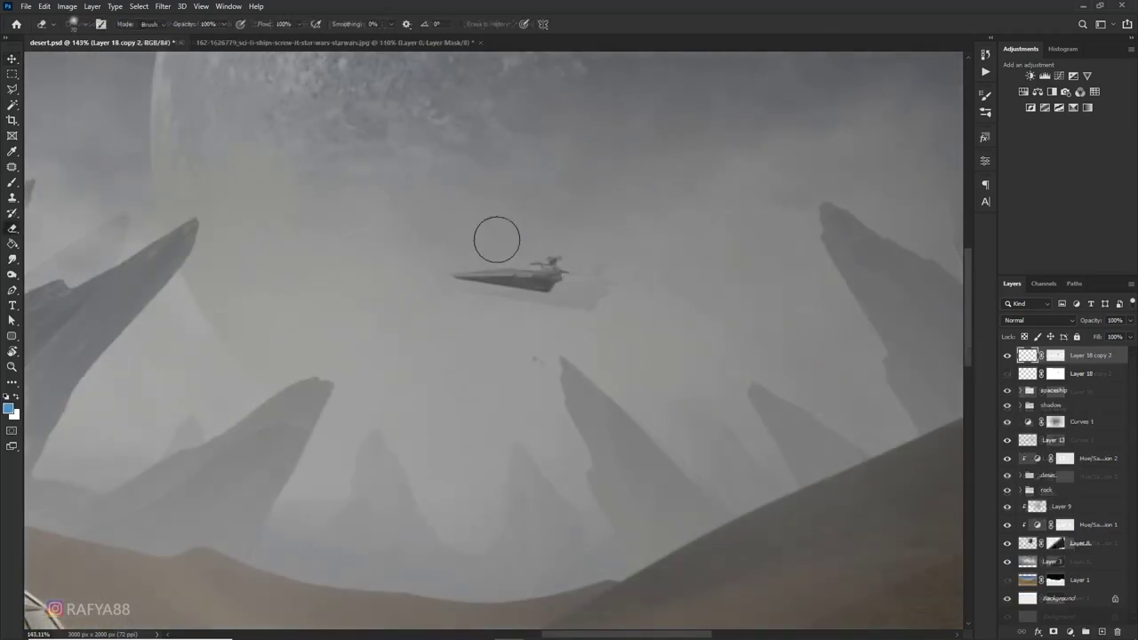
key(ctrl+j)
key(ctrl+t)
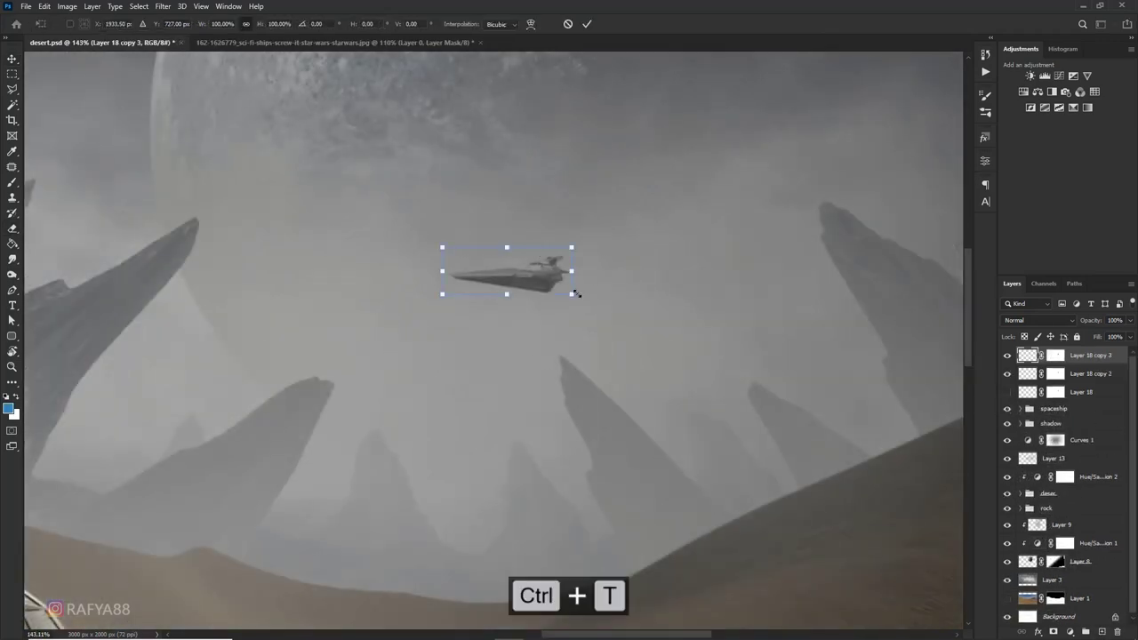
mouse_move(575, 294)
mouse_down()
mouse_move(556, 284)
mouse_move(620, 238)
mouse_up()
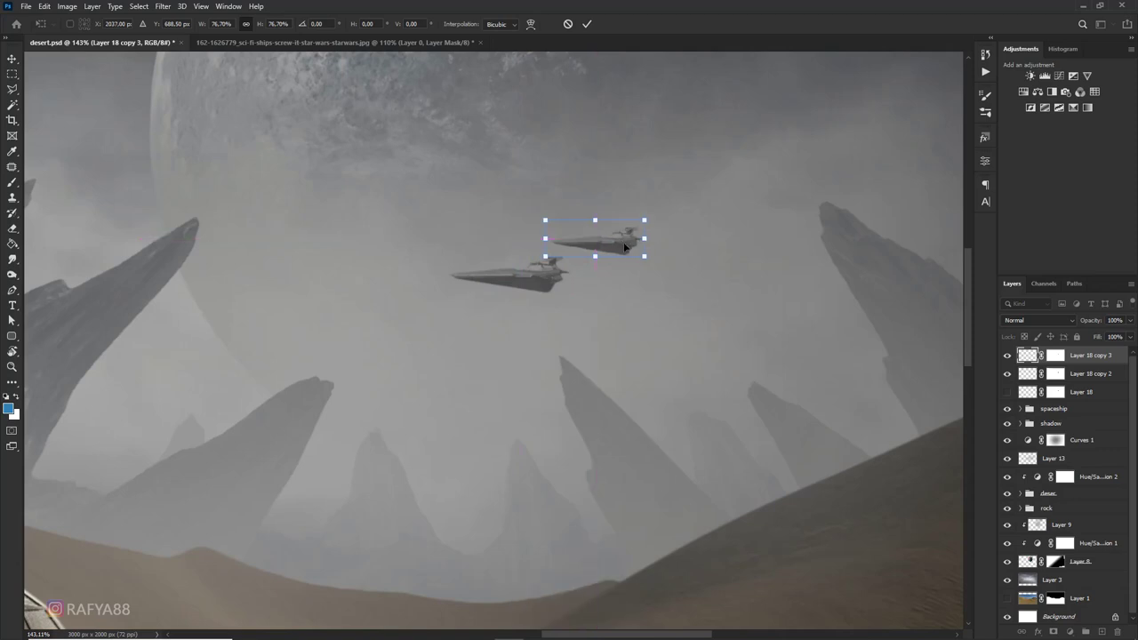
drag(643, 255, 686, 303)
key(Return)
Add third and fourth ship copies, placing the farthest up-right and shrinking it to about 70%
key(e)
key(ctrl+j)
key(ctrl+t)
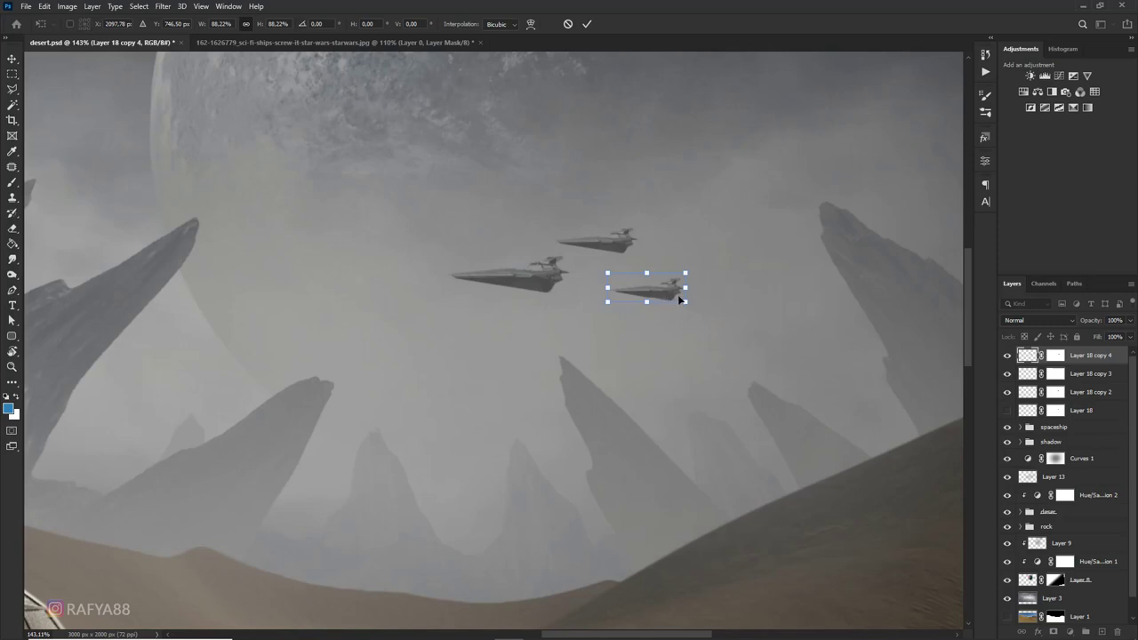
double_click(680, 300)
key(ctrl+j)
key(ctrl+t)
double_click(657, 289)
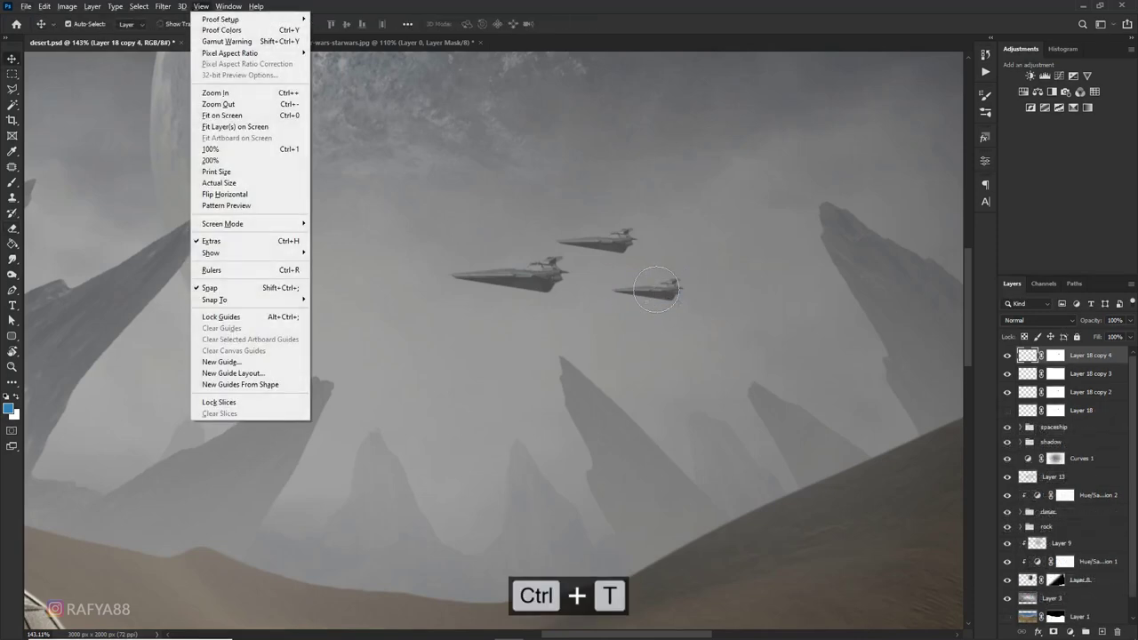
click(656, 289)
drag(656, 289, 719, 256)
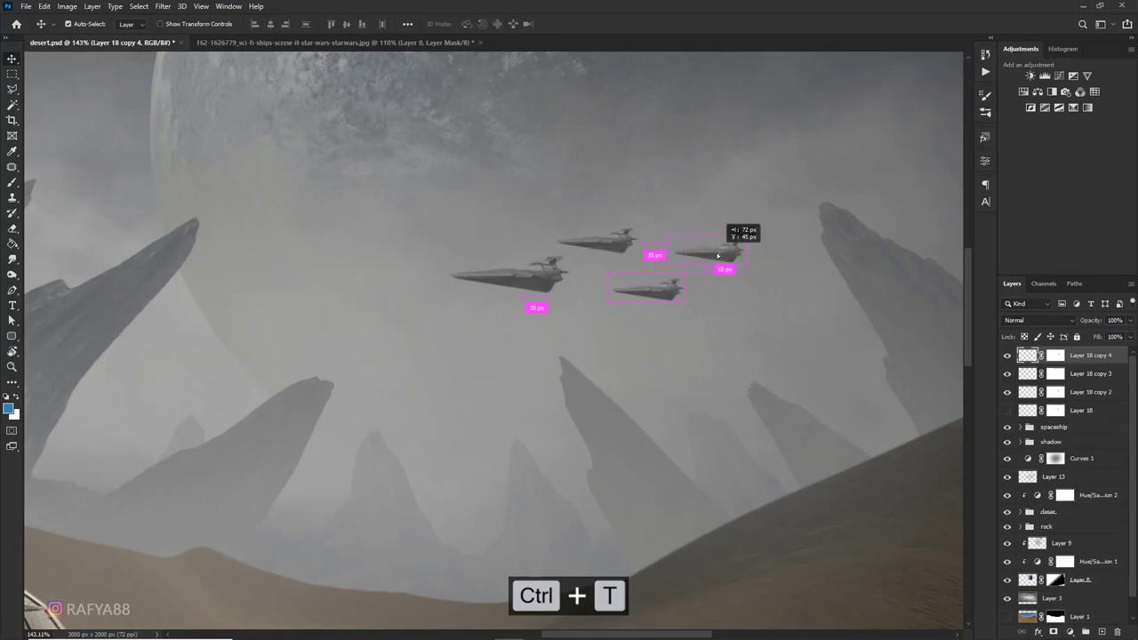
key(ctrl+t)
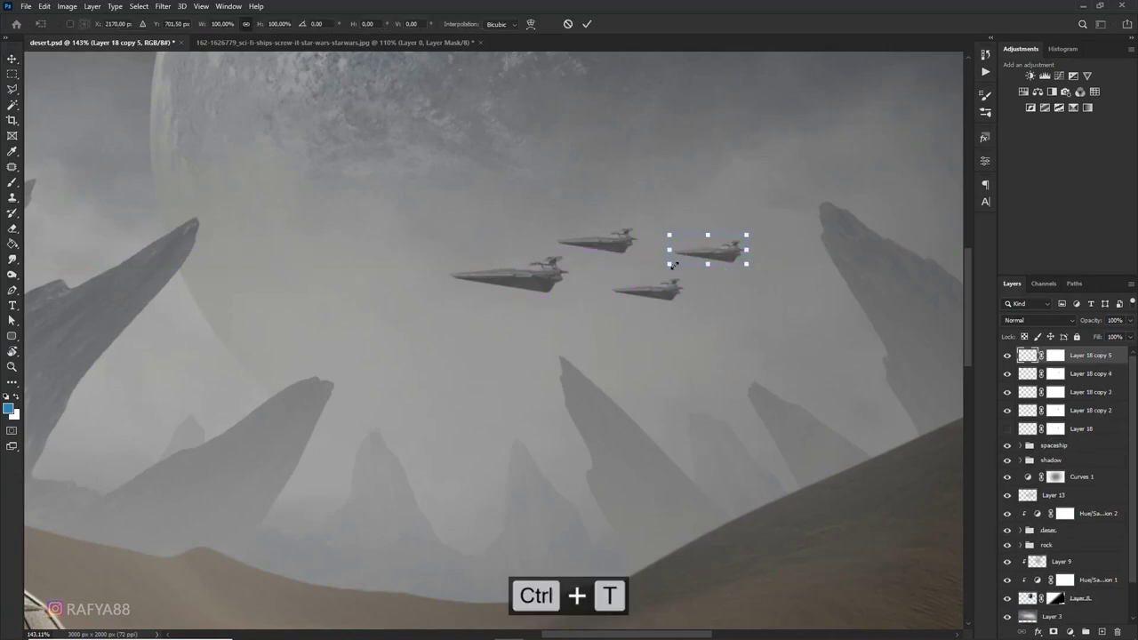
drag(669, 262, 740, 253)
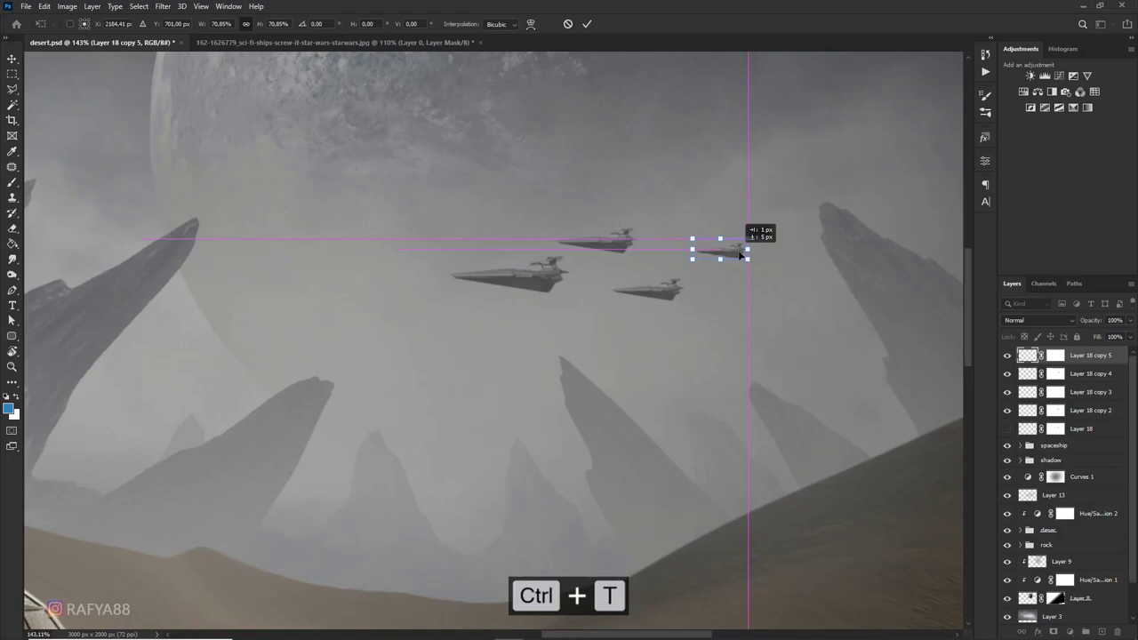
key(Return)
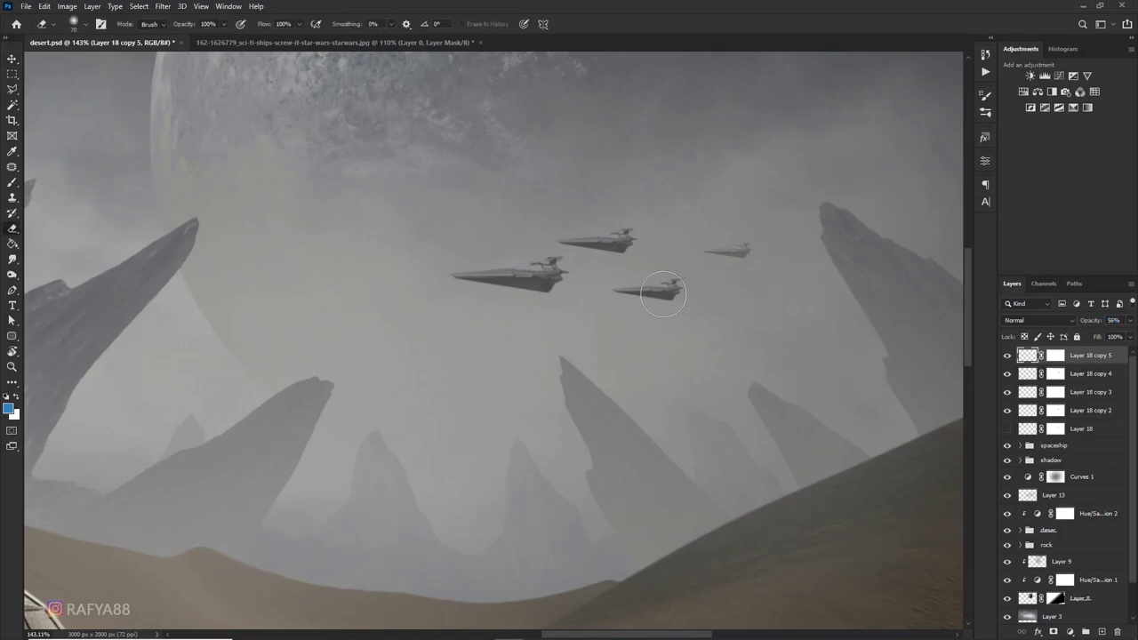
Fade Layer 18 copy 4 and copy 3 into the haze, then drag the spaceship image into the composite
click(662, 296)
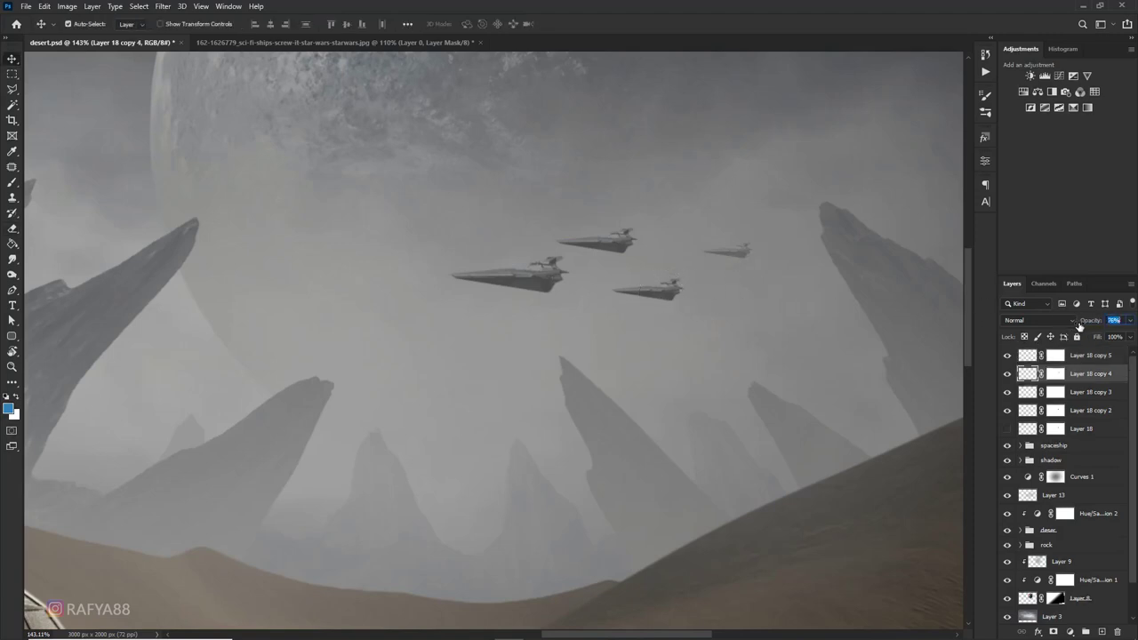
drag(1080, 326, 1076, 327)
key(Return)
click(607, 246)
drag(1079, 327, 1077, 327)
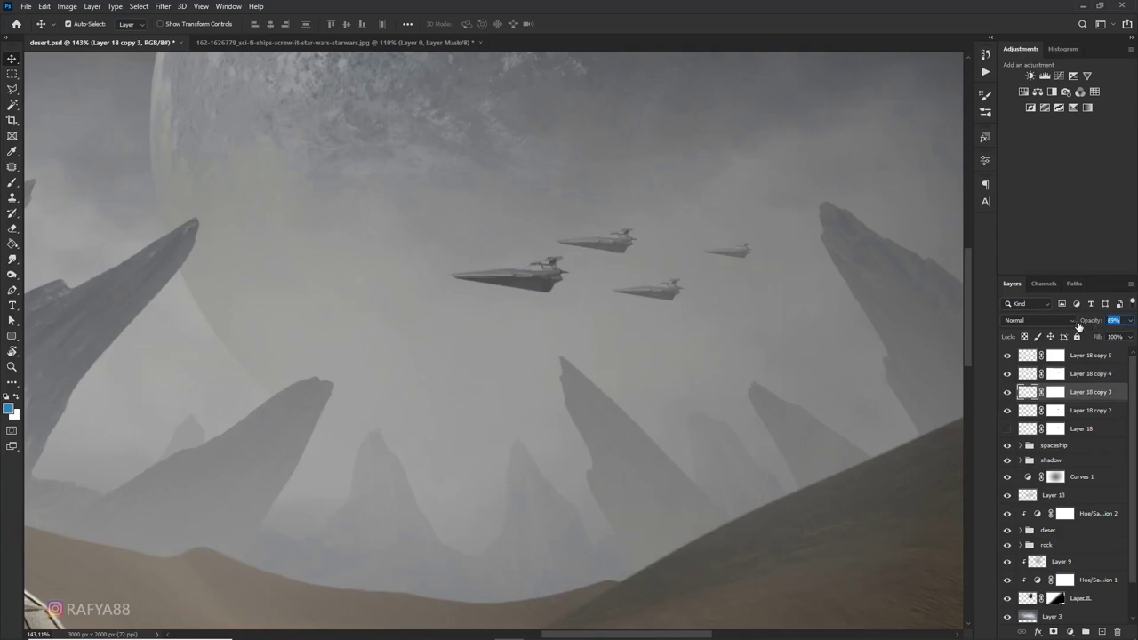
scroll(563, 356, down, 4)
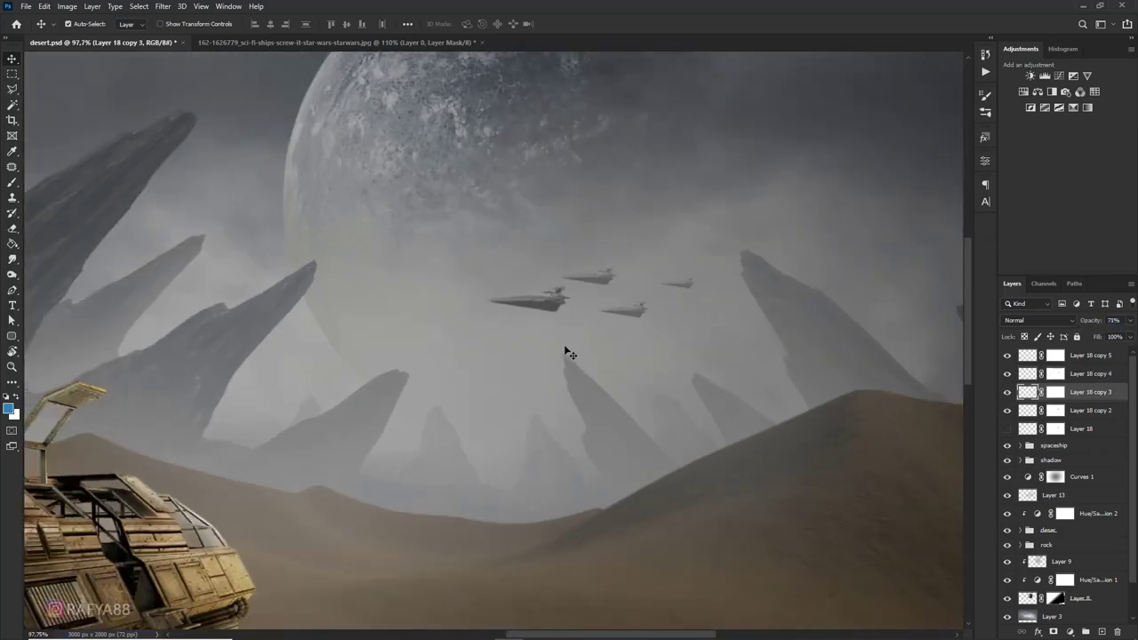
scroll(647, 329, down, 2)
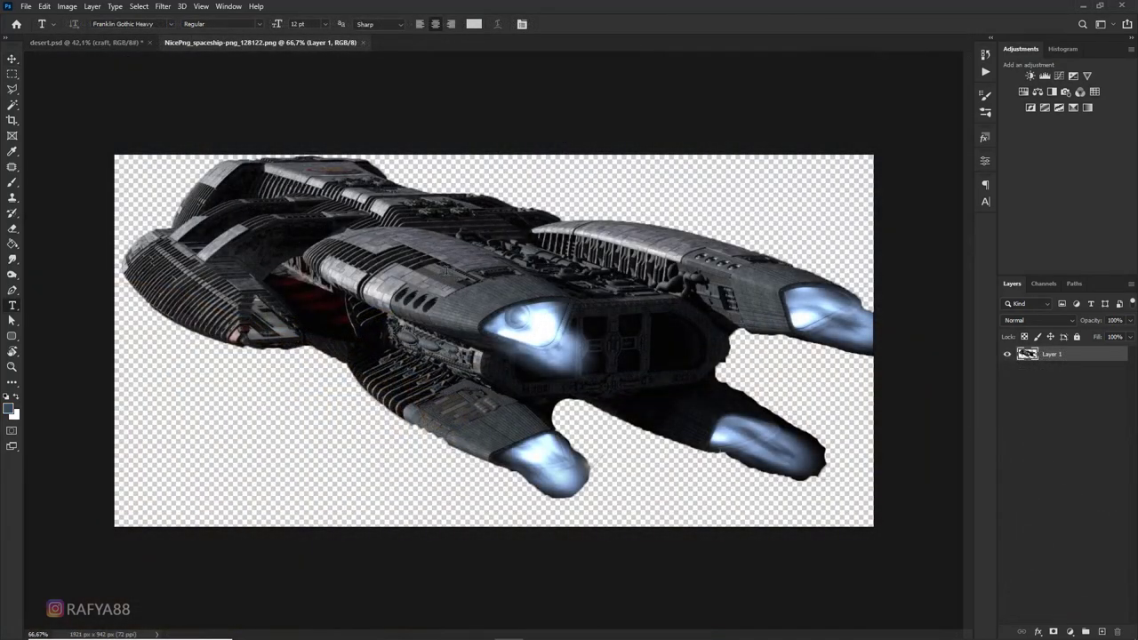
key(v)
mouse_move(355, 200)
mouse_down()
mouse_move(133, 49)
mouse_move(700, 369)
mouse_up()
Shrink the spaceship to sit small above the right-hand dunes
key(ctrl+t)
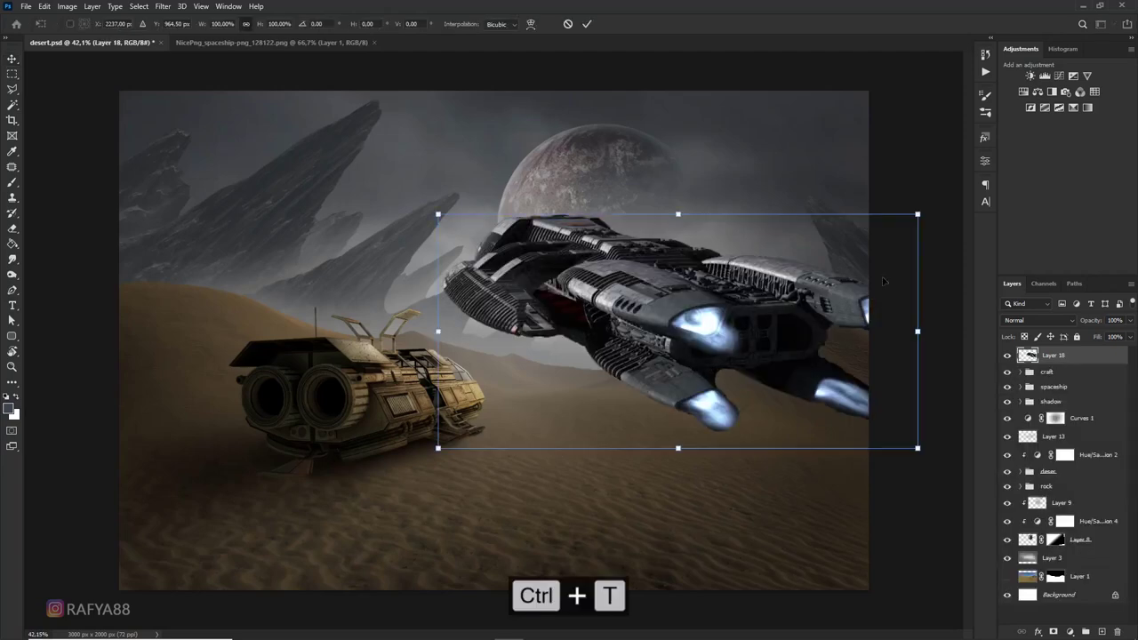
mouse_move(918, 215)
mouse_down()
mouse_move(735, 302)
mouse_move(774, 313)
mouse_move(693, 349)
mouse_up()
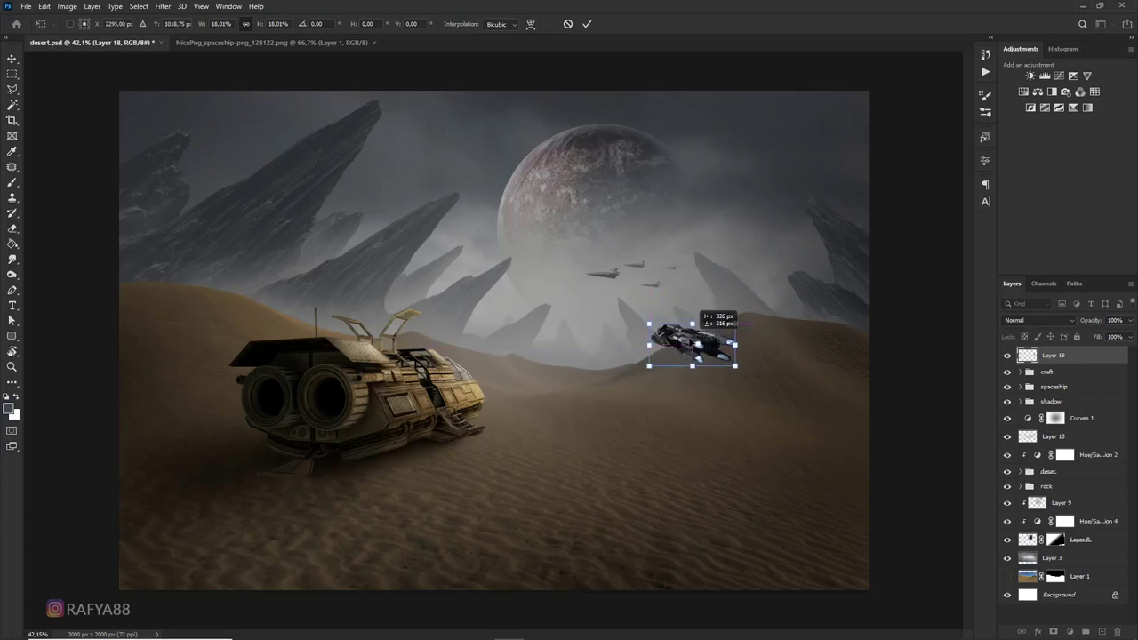
key(Return)
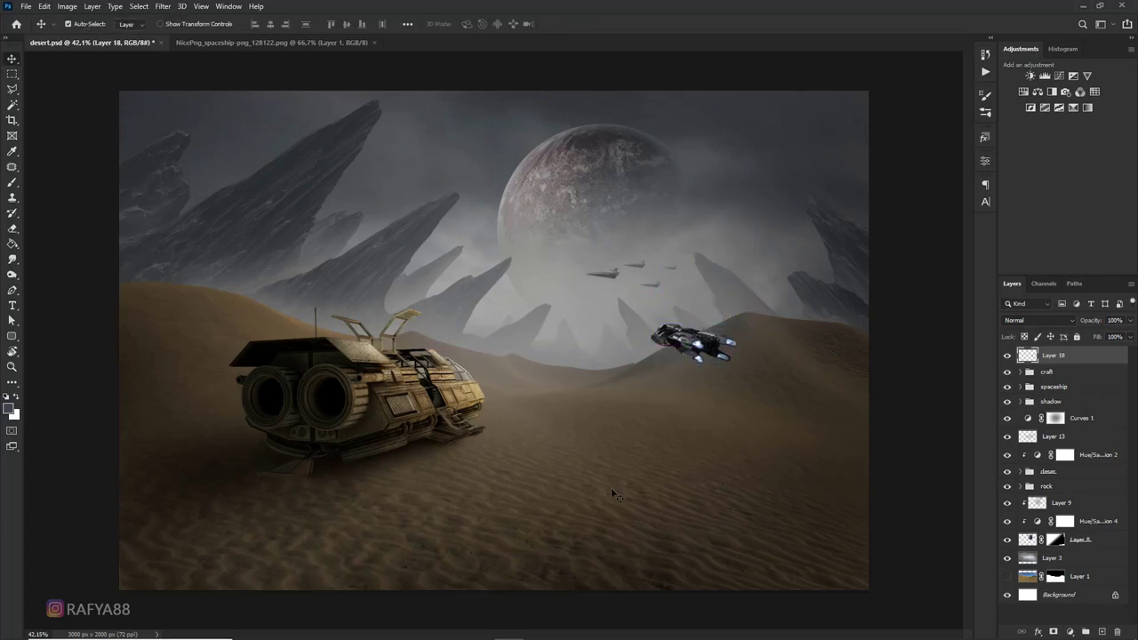
scroll(677, 329, up, 5)
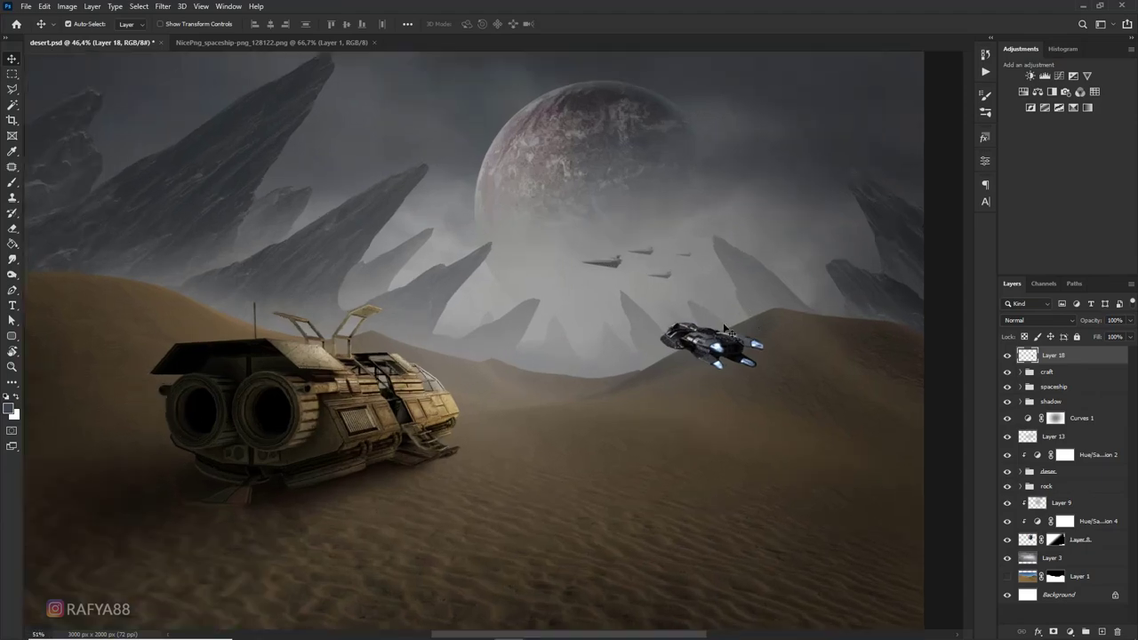
scroll(725, 343, up, 3)
Lift the ship's darks with a Levels output black of 30
key(ctrl+l)
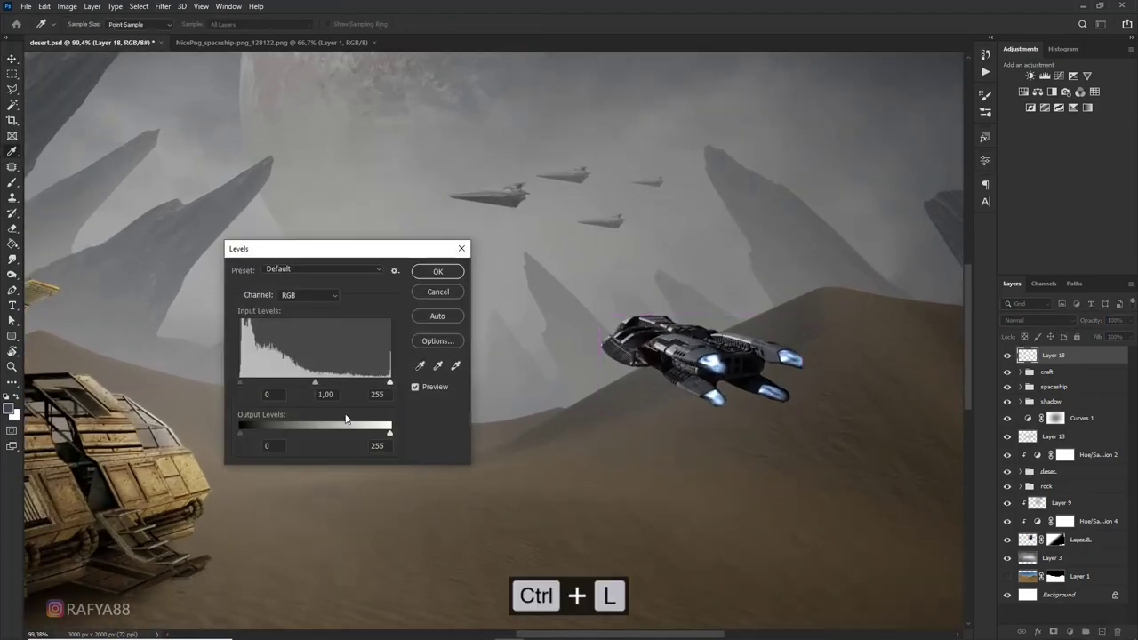
drag(257, 433, 259, 433)
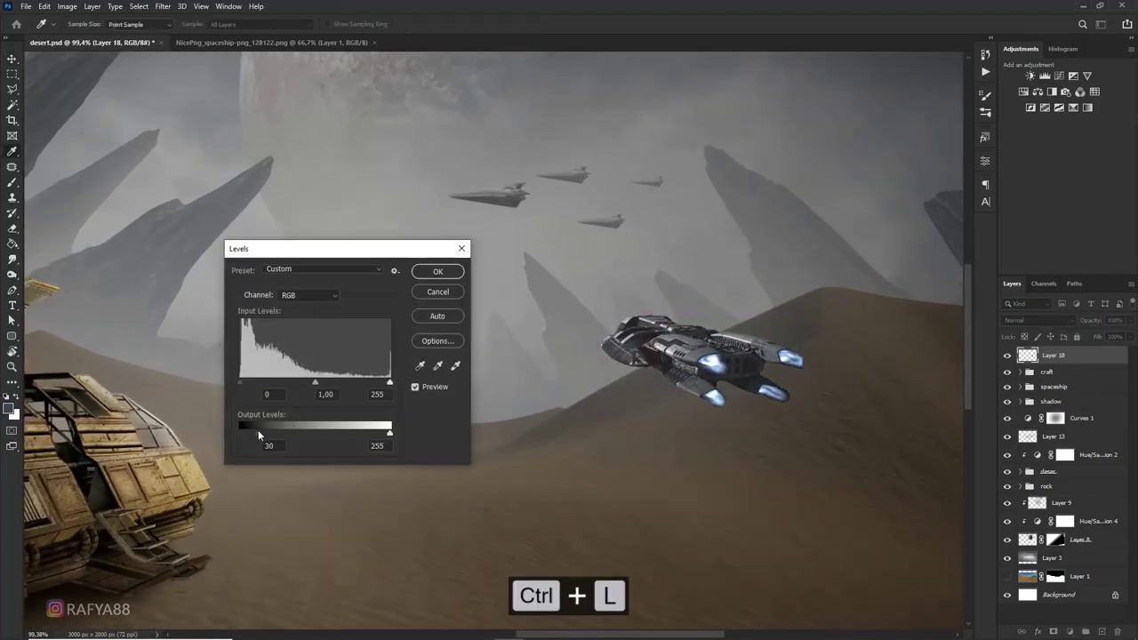
click(437, 272)
On new Layer 19, brush sampled light blue over the rear engines at 100 px and blend it Overlay
click(1102, 631)
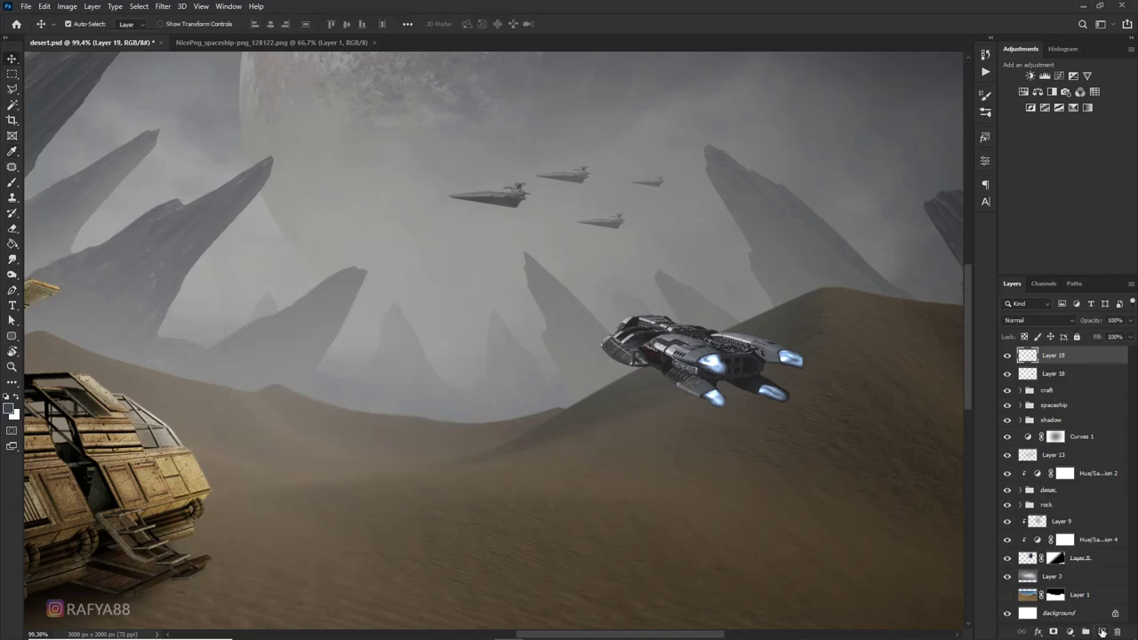
key(b)
alt+click(718, 360)
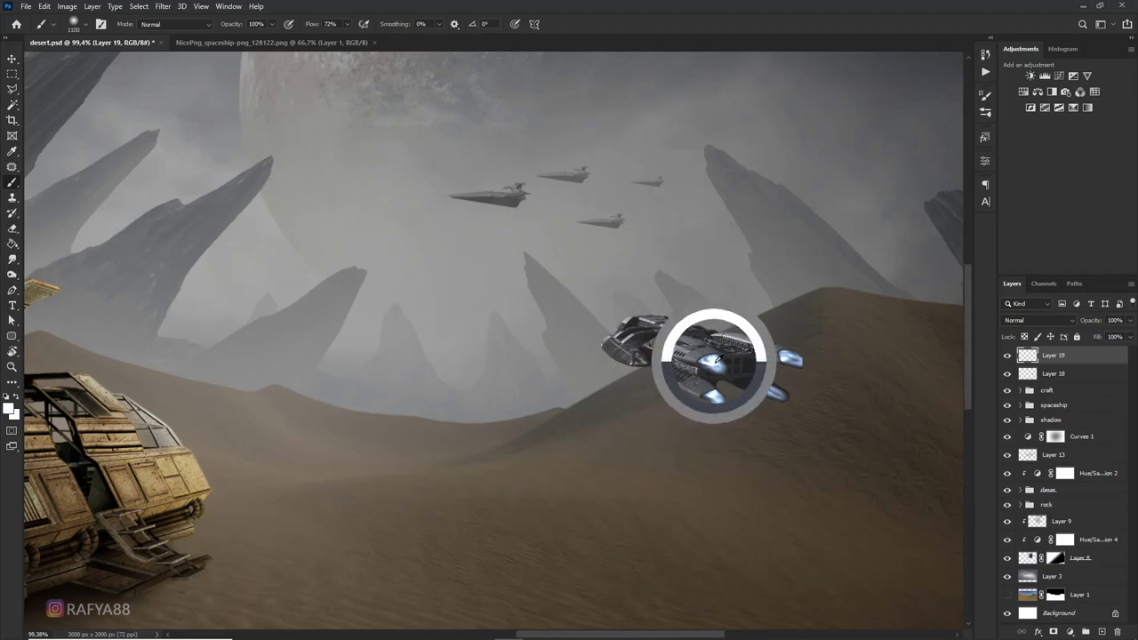
key(bracketleft)
key(bracketleft)
key(bracketleft)
key(bracketleft)
key(bracketleft)
key(bracketleft)
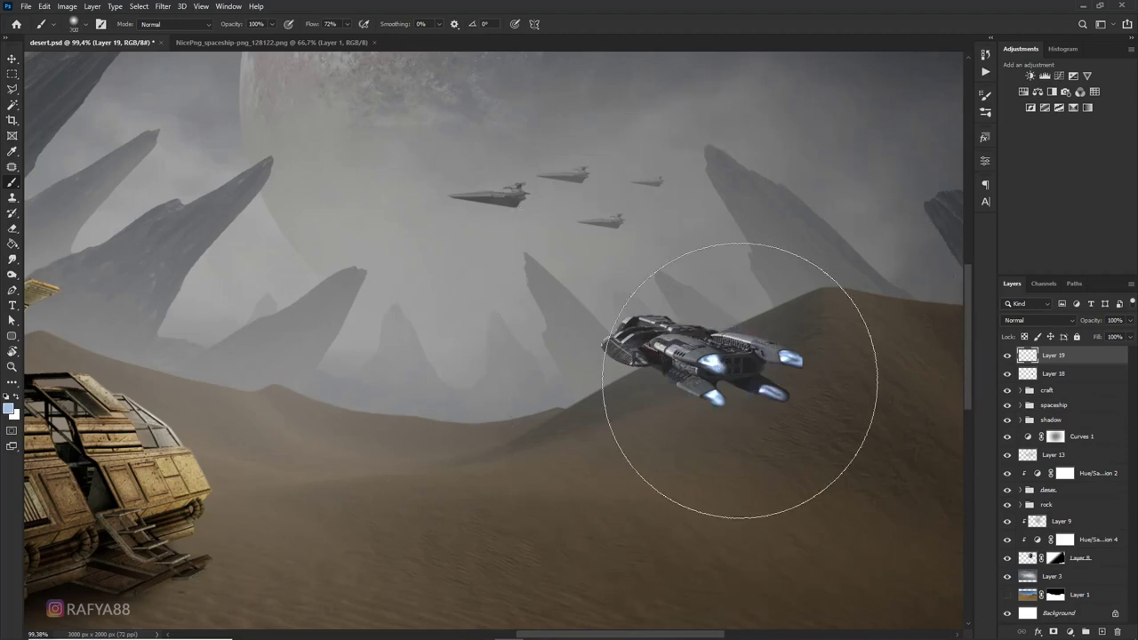
key(bracketleft)
key(bracketleft)
key(bracketleft)
drag(719, 375, 738, 384)
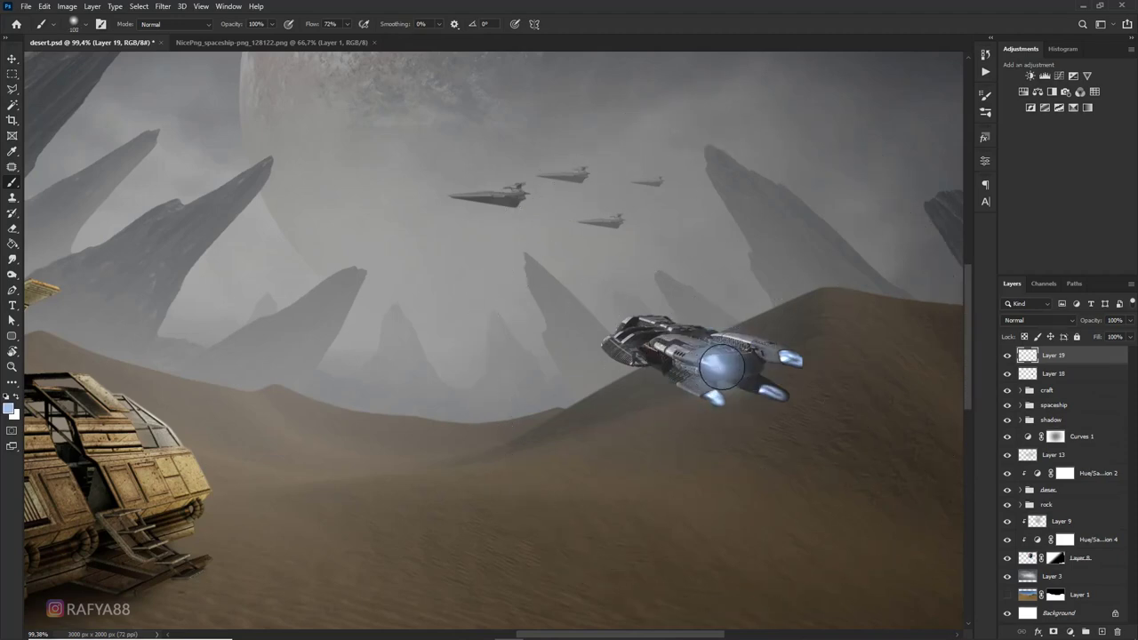
click(1022, 320)
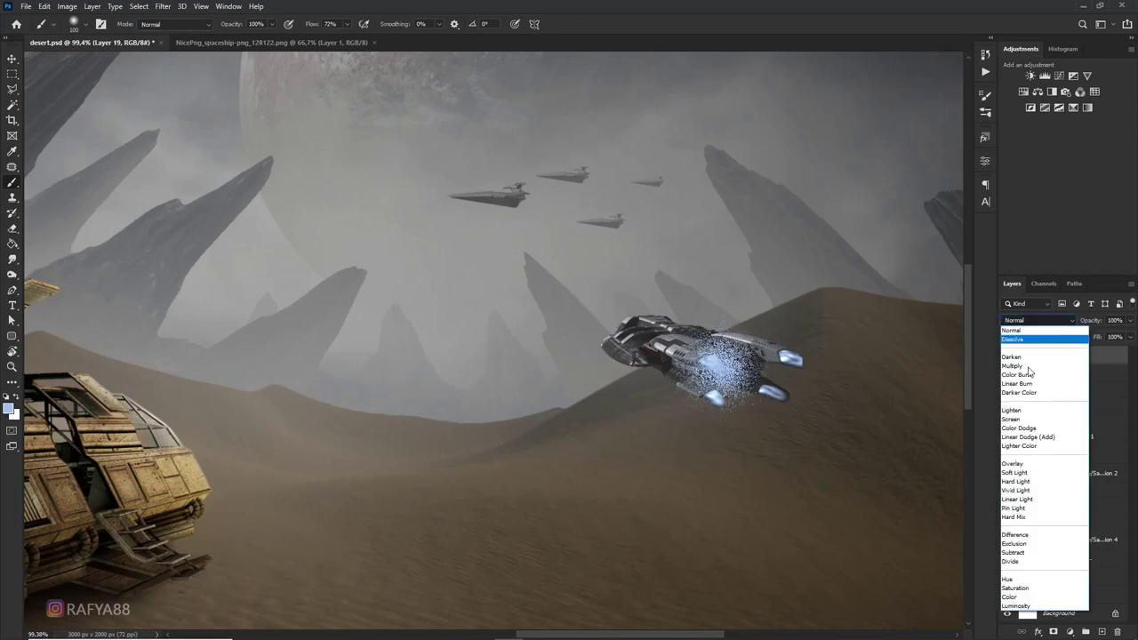
click(1016, 464)
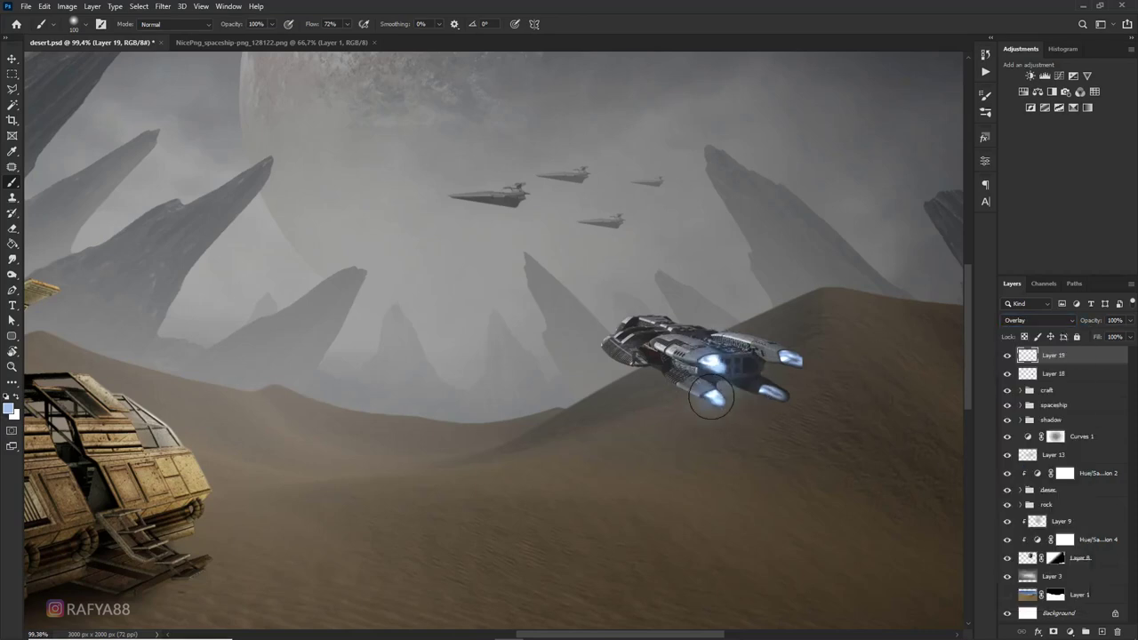
drag(765, 396, 788, 359)
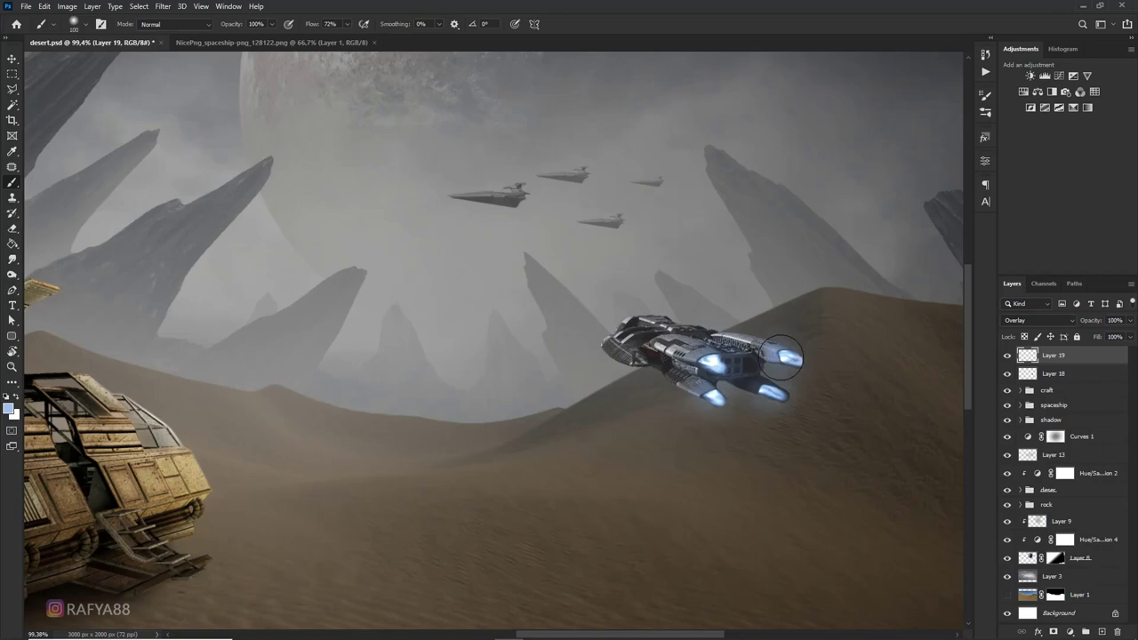
On new Layer 20, dab blue glow with a 150 px brush and blend it Lighten at 56%
click(1102, 631)
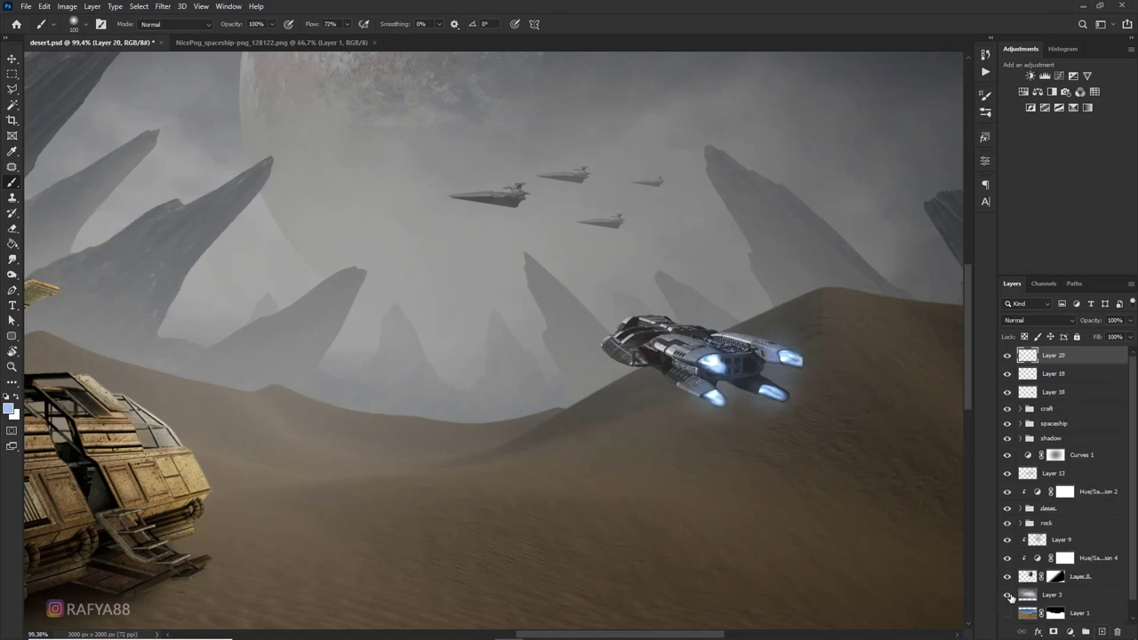
key(bracketright)
click(722, 369)
click(733, 396)
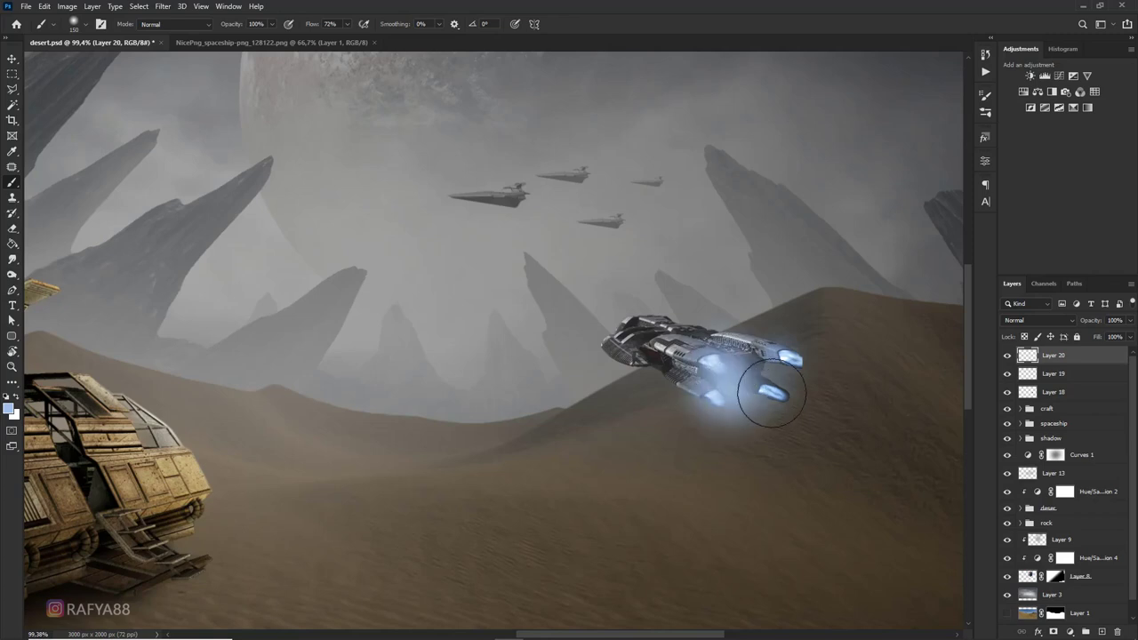
click(774, 375)
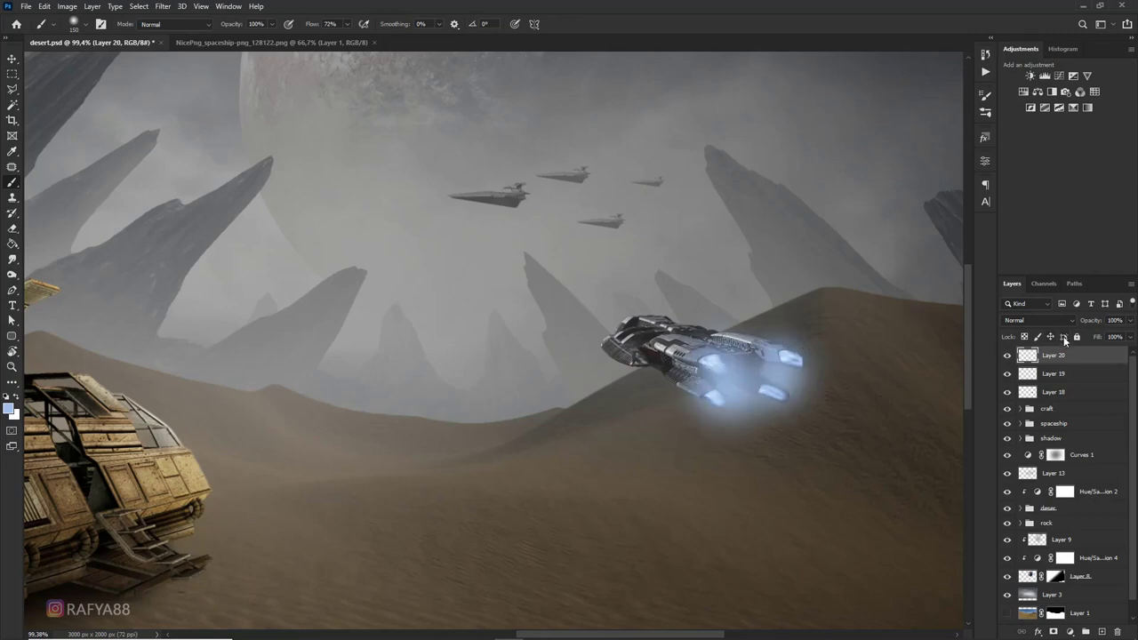
click(1039, 320)
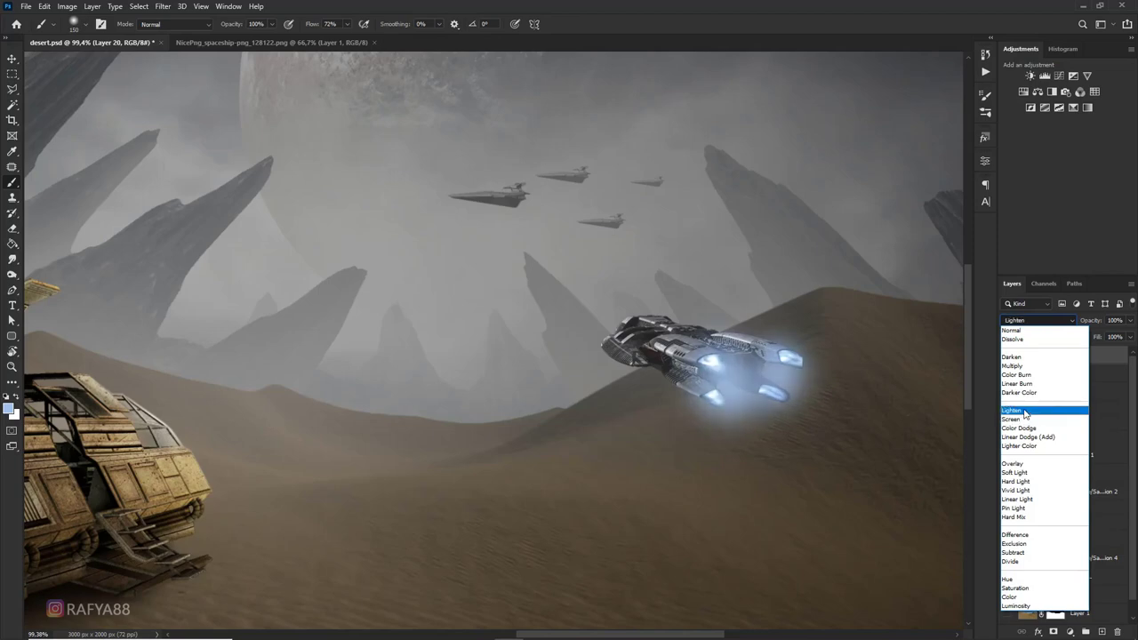
click(1025, 411)
drag(1081, 327, 1060, 330)
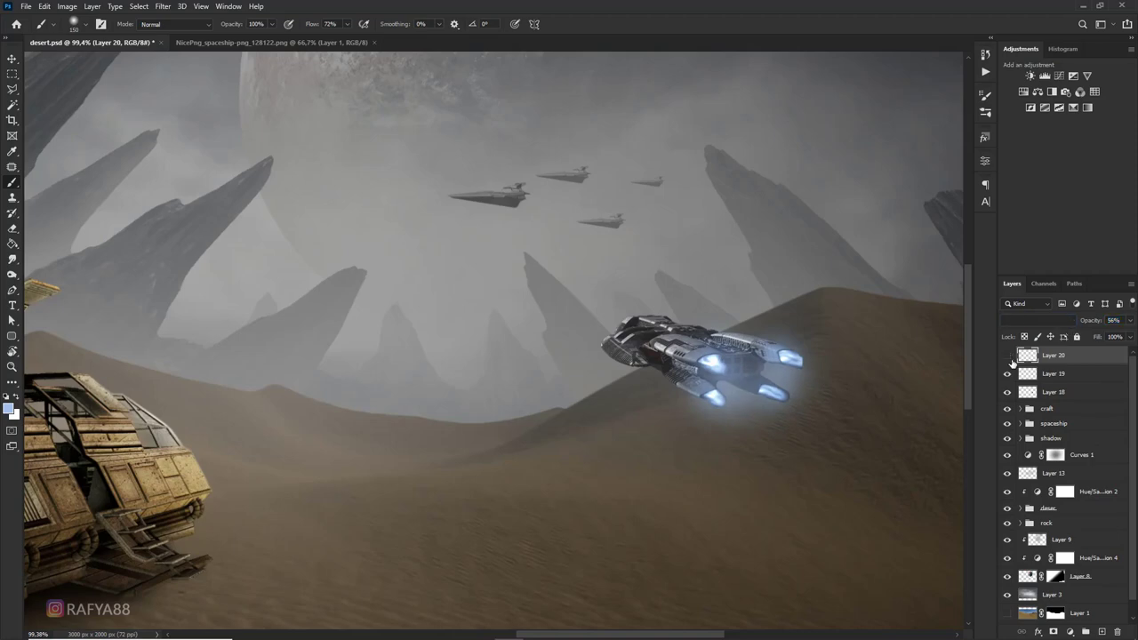
Try and undo a wider glow behind the ship, compare both glow layers, then select Layer 19
scroll(694, 340, down, 5)
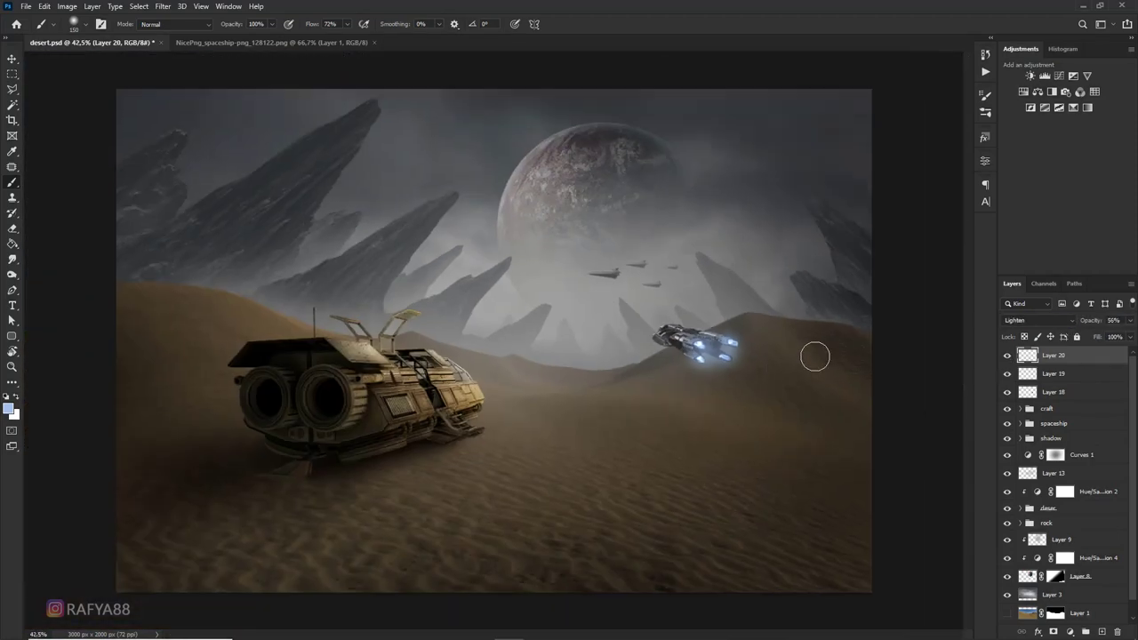
scroll(787, 357, up, 1)
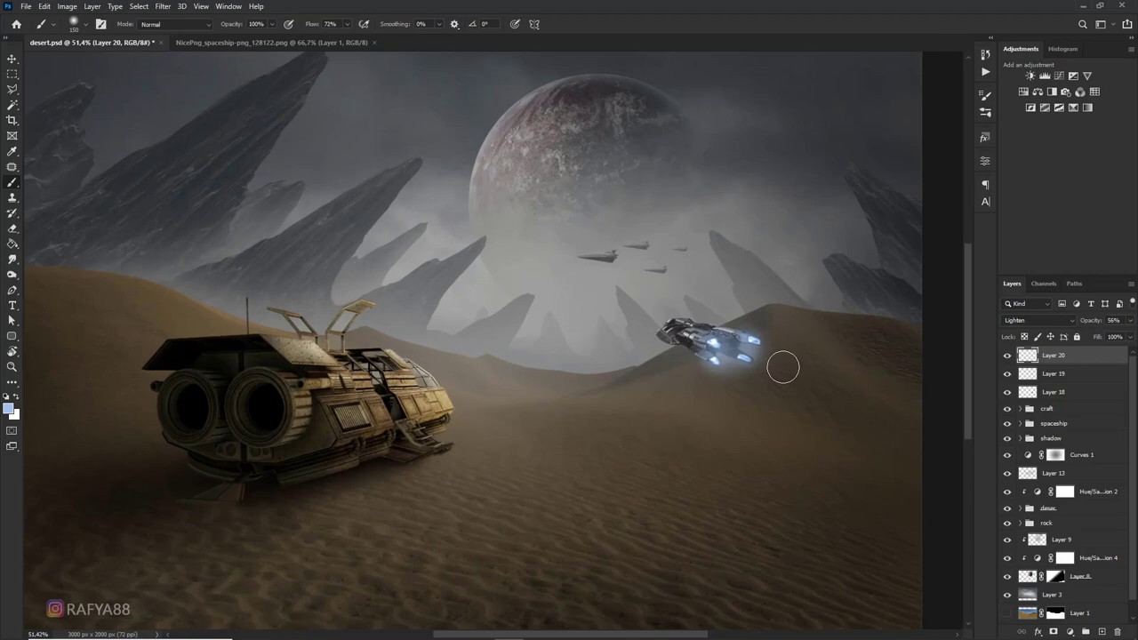
key(bracketright)
key(bracketright)
key(bracketright)
key(bracketright)
key(bracketright)
click(756, 384)
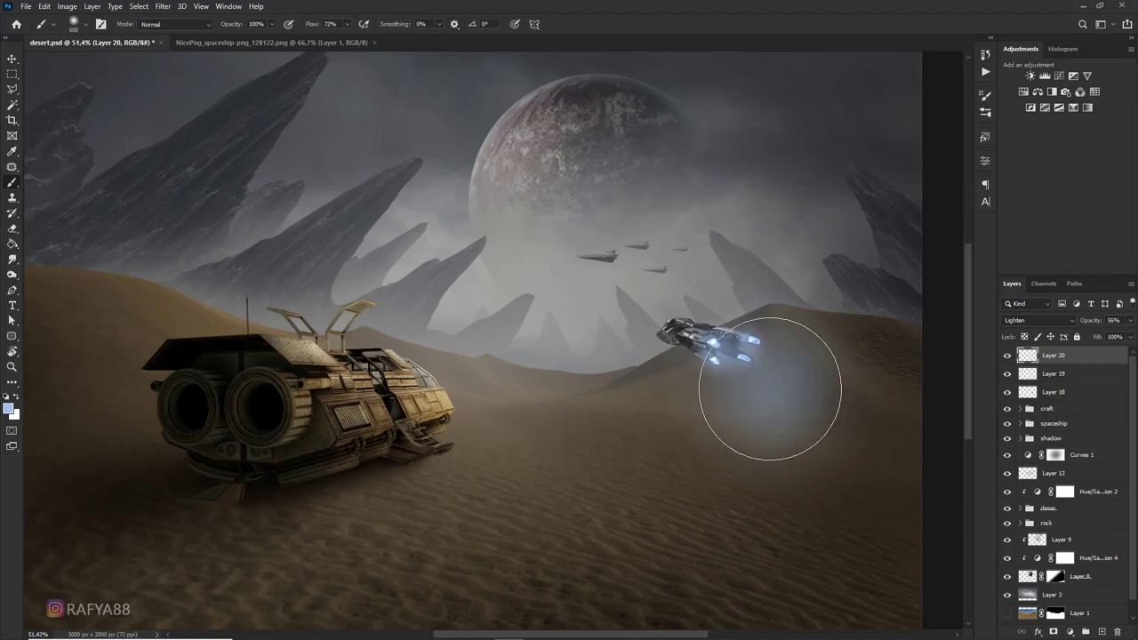
key(ctrl+z)
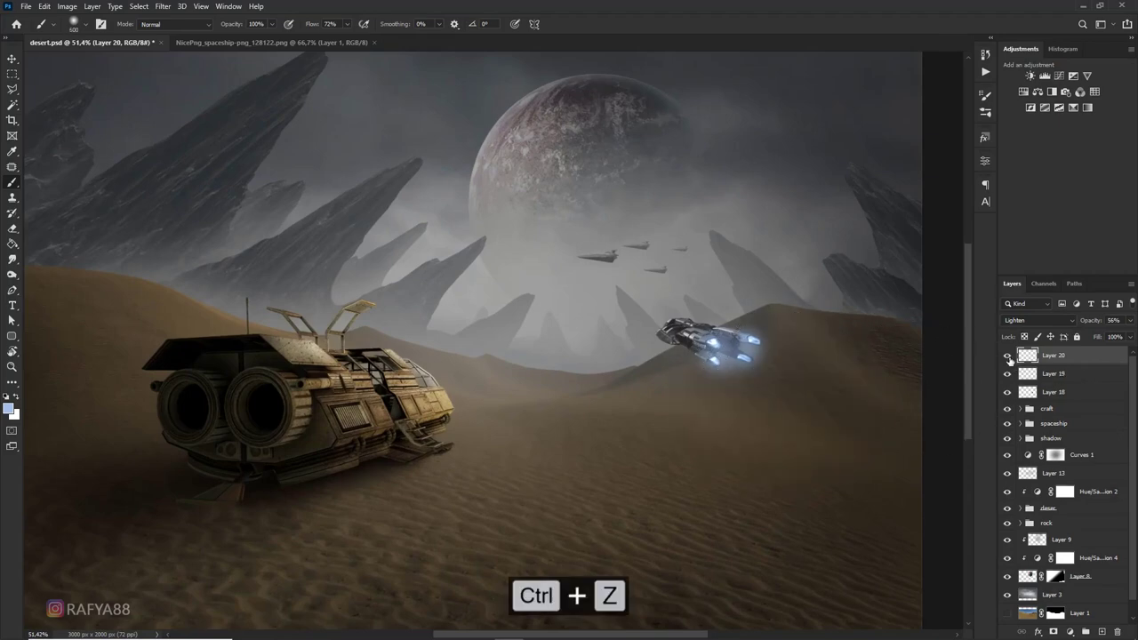
click(1008, 355)
click(1007, 355)
click(1008, 375)
click(1008, 375)
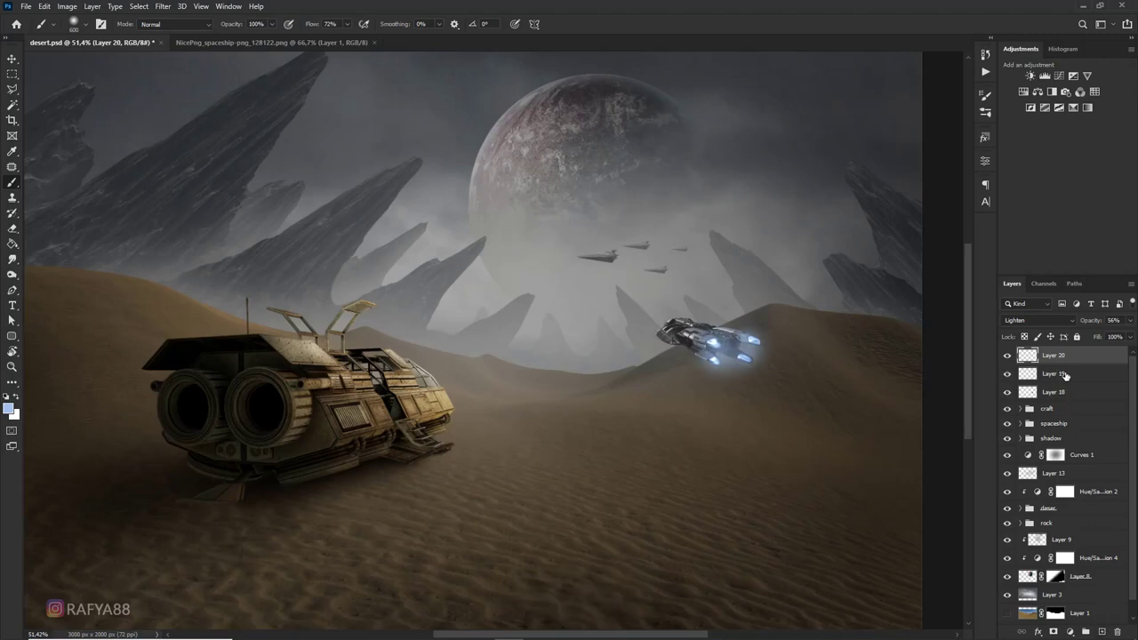
click(1054, 374)
scroll(765, 365, up, 2)
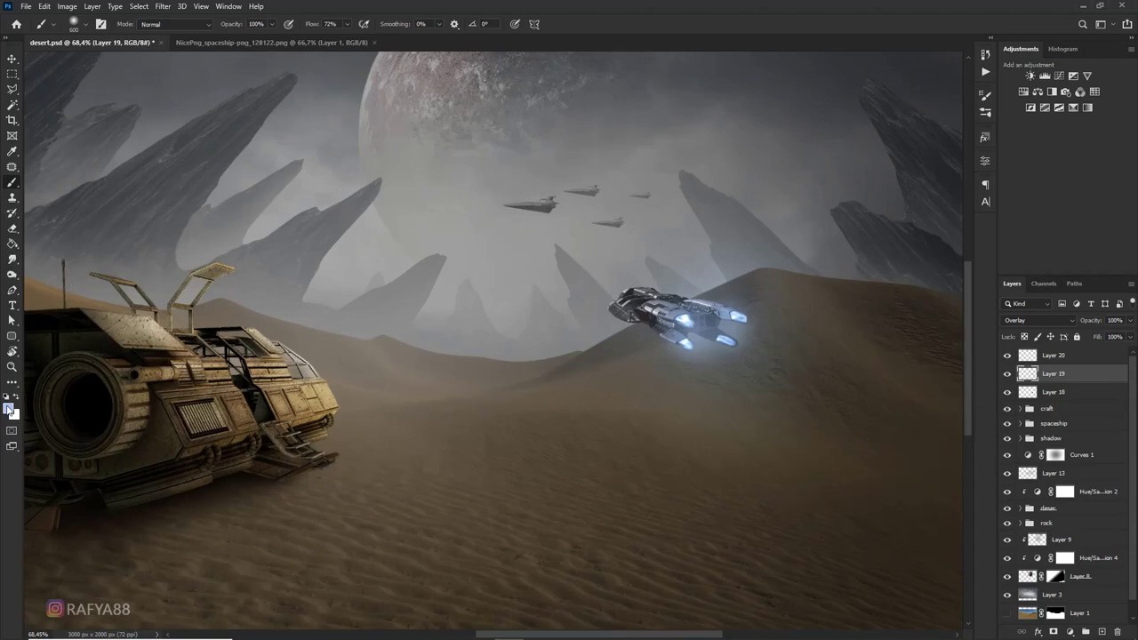
Keep the blue colour, undo two glow changes, and paint a soft blue glow under the spaceship
click(9, 408)
click(1034, 322)
key(ctrl+z)
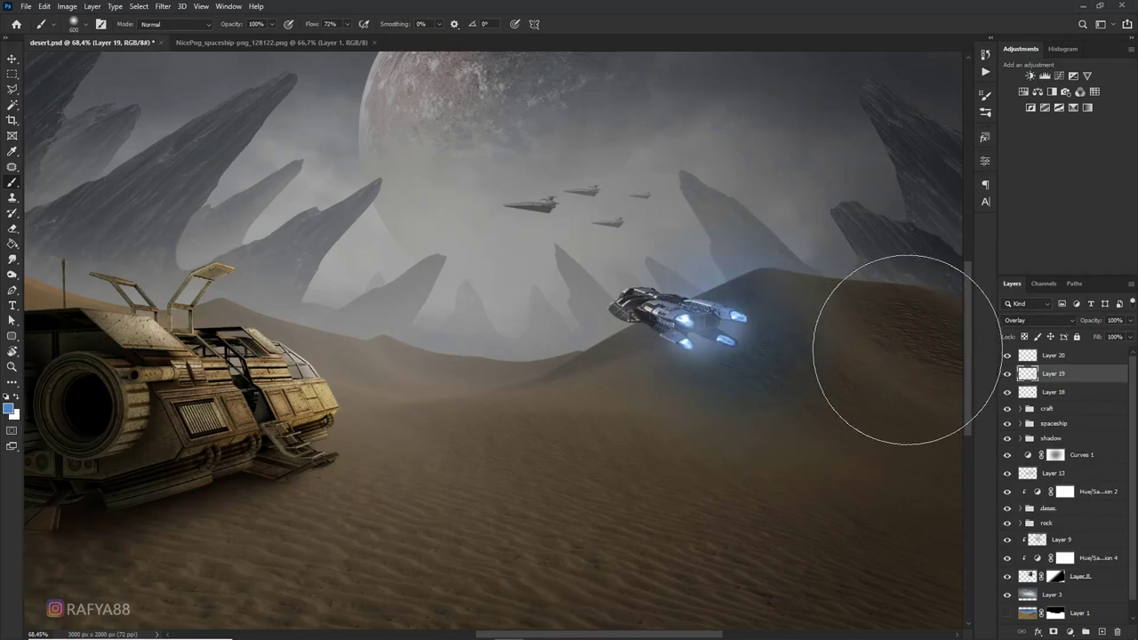
key(ctrl+z)
click(10, 407)
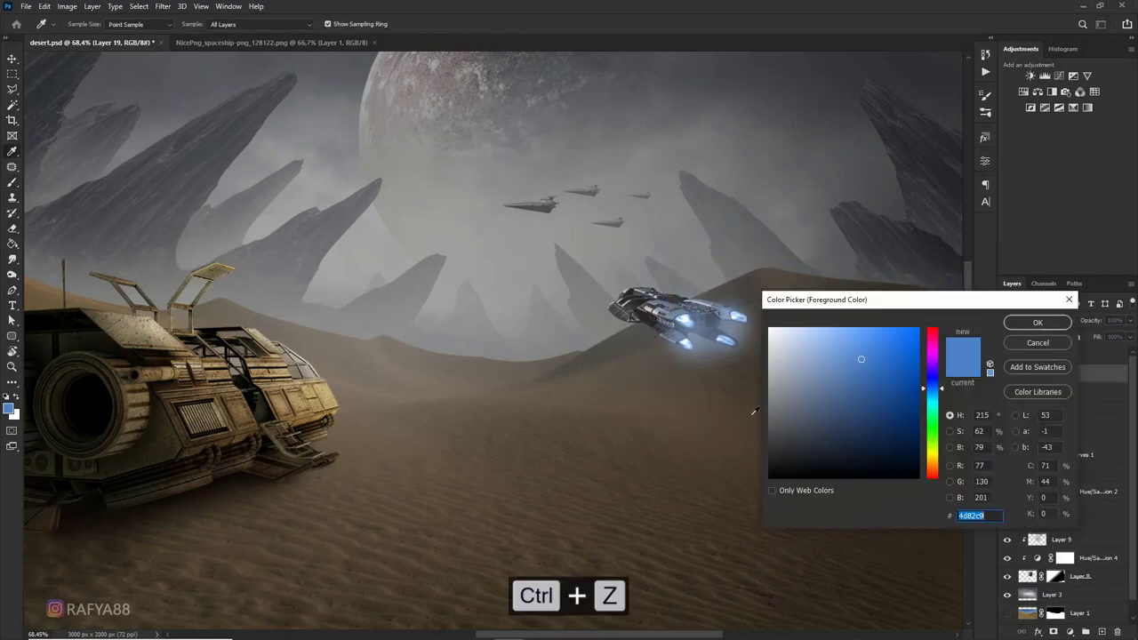
click(1053, 325)
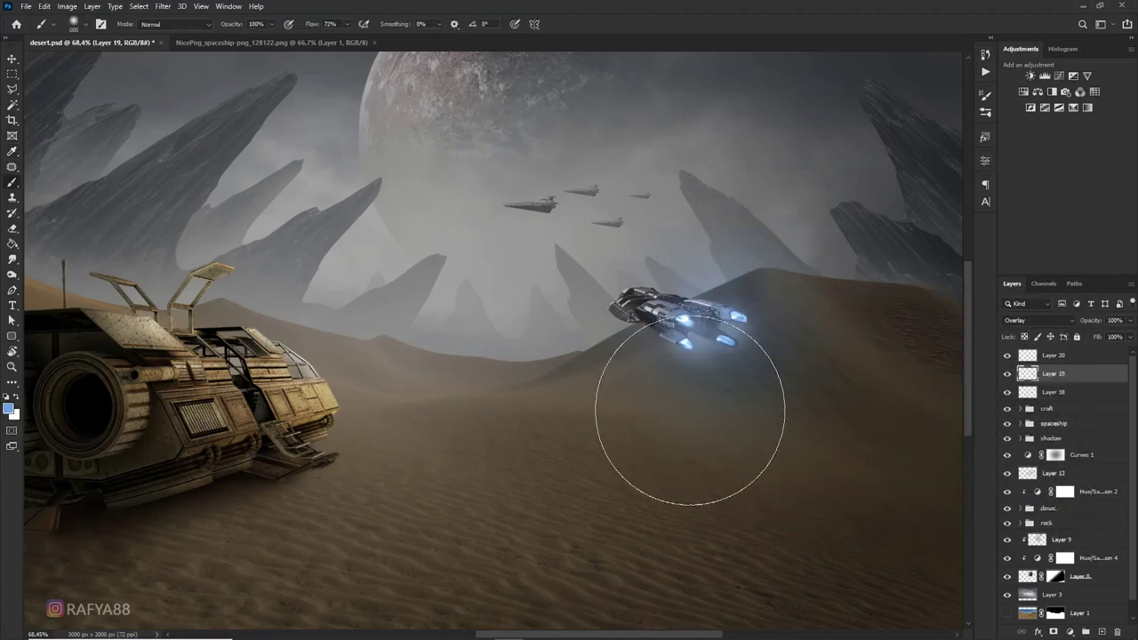
click(714, 422)
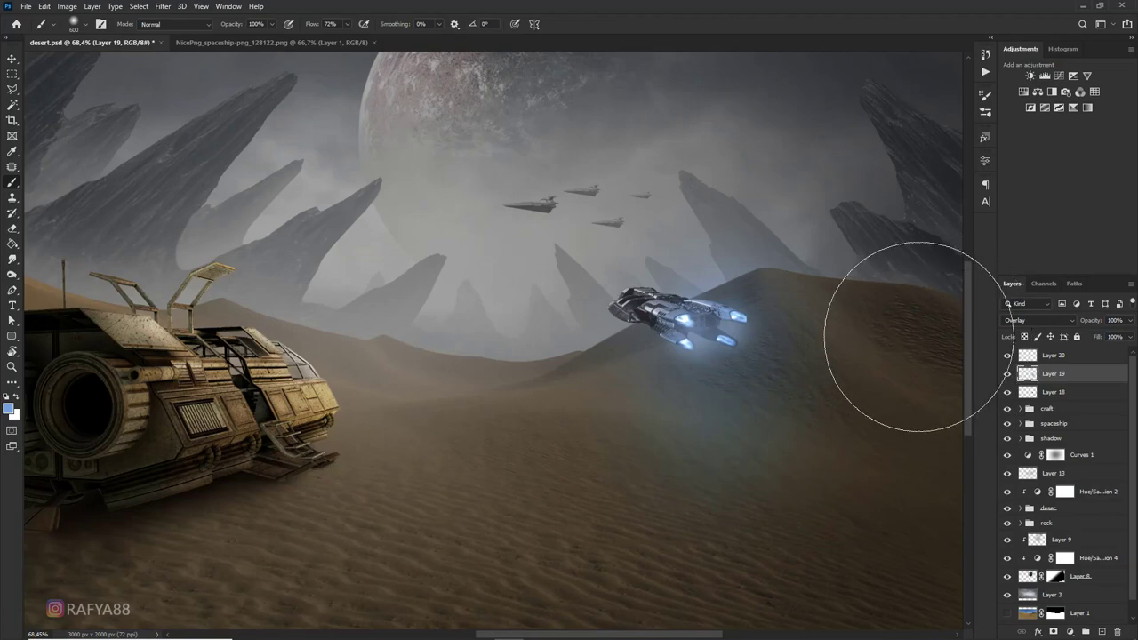
scroll(519, 388, down, 2)
scroll(788, 347, up, 1)
Switch to the Eraser and enlarge it by three size steps
key(e)
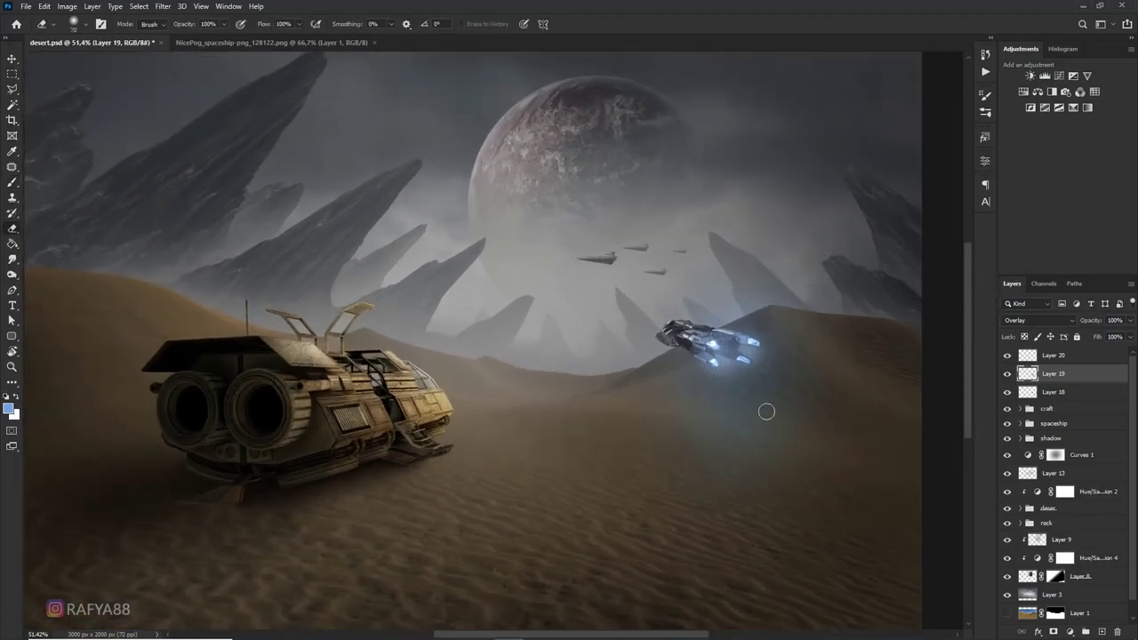
key(bracketright)
key(bracketright)
key(bracketright)
key(bracketright)
key(bracketright)
key(bracketright)
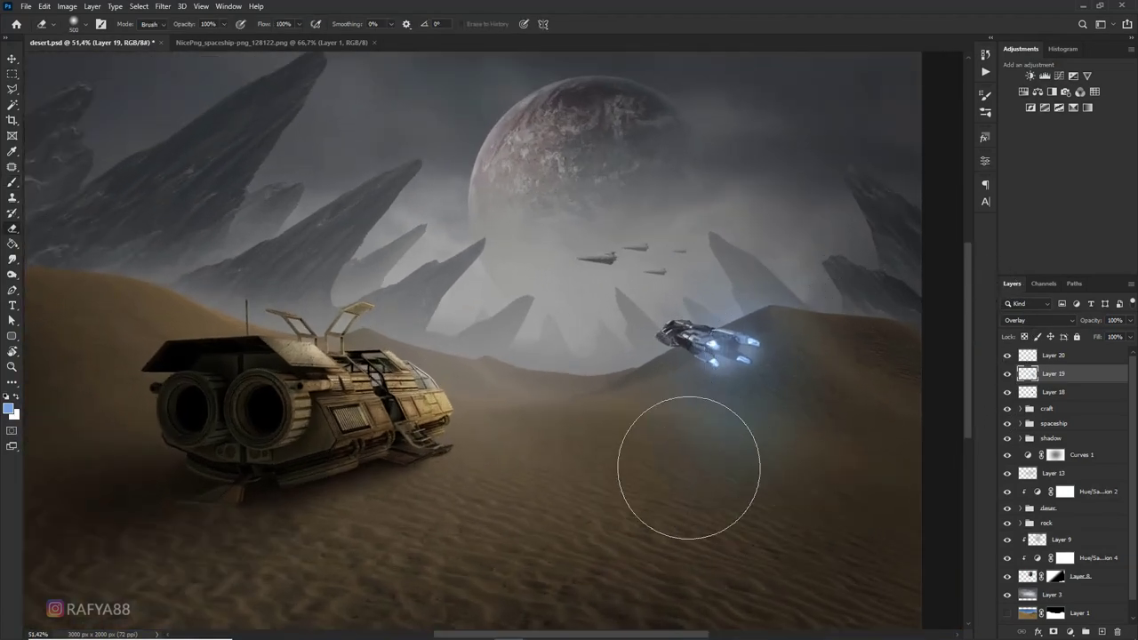
key(bracketright)
key(bracketright)
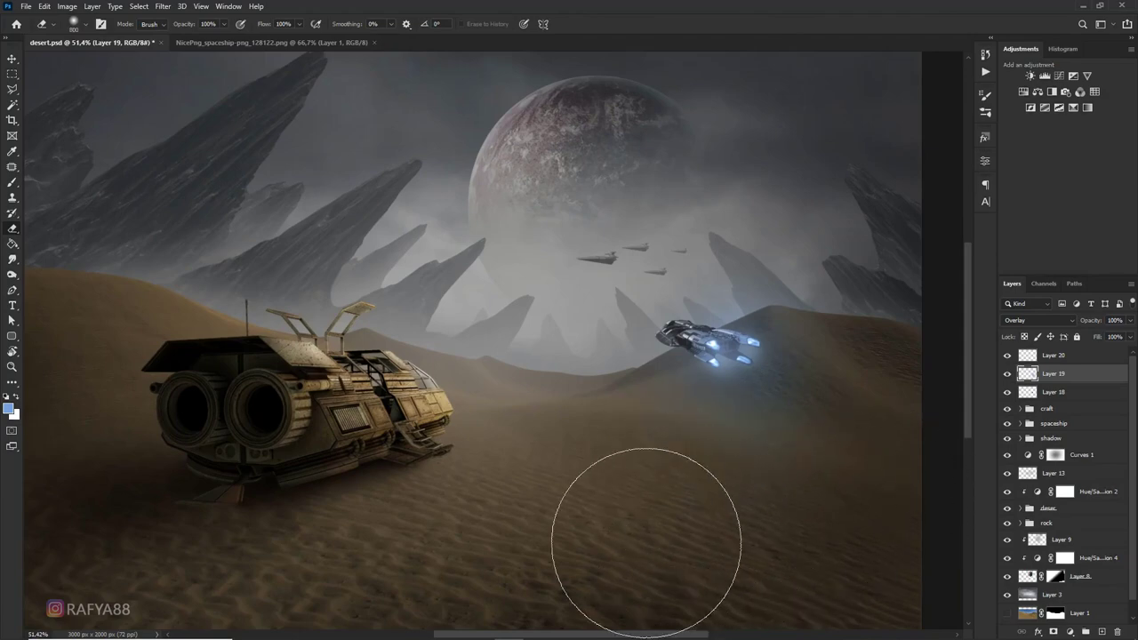
scroll(542, 342, down, 5)
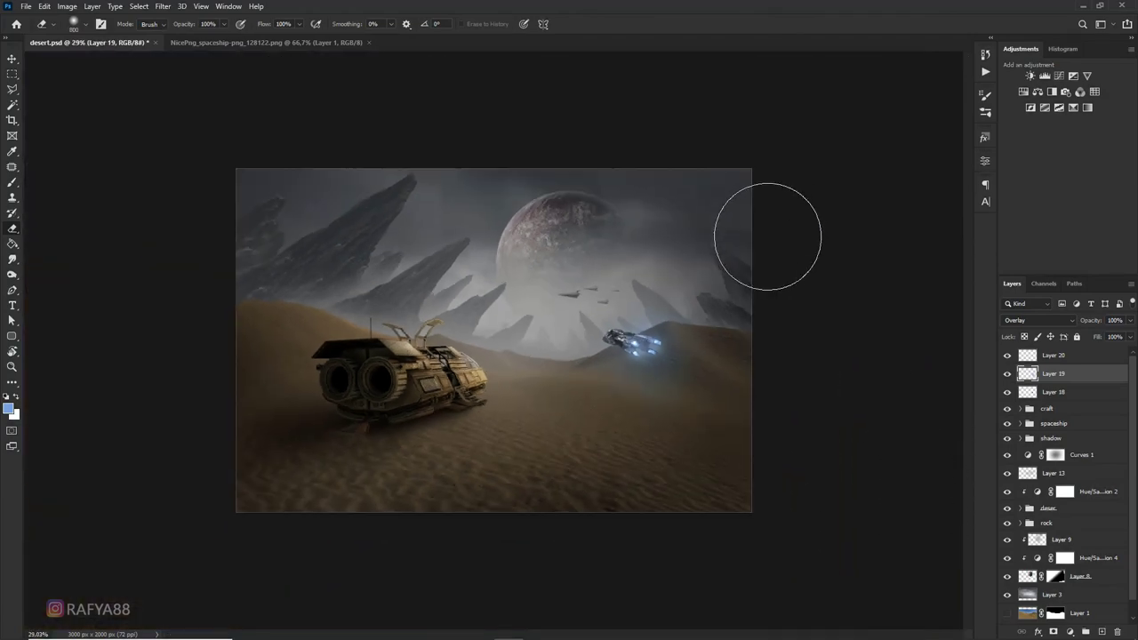
scroll(738, 241, up, 1)
key(bracketright)
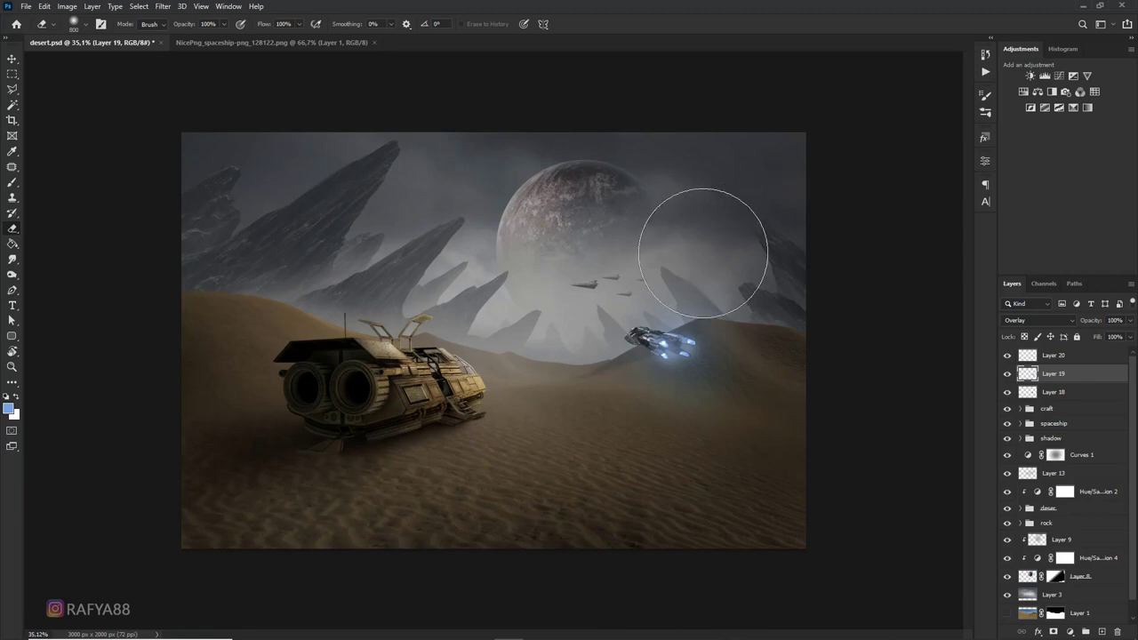
scroll(701, 241, up, 3)
scroll(703, 251, down, 1)
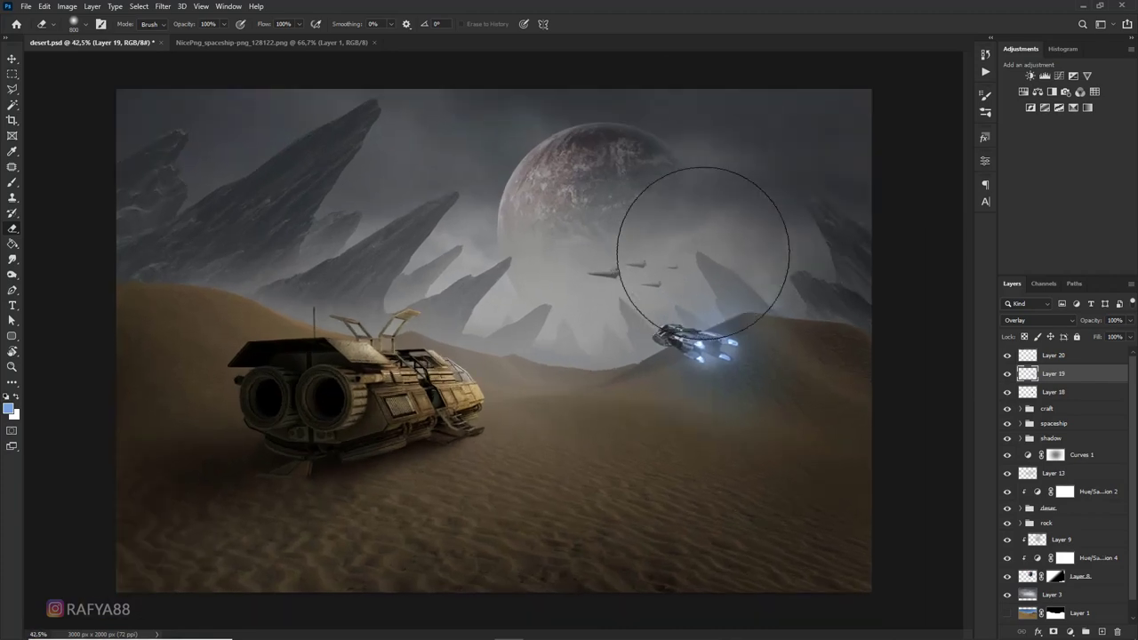
scroll(737, 222, down, 5)
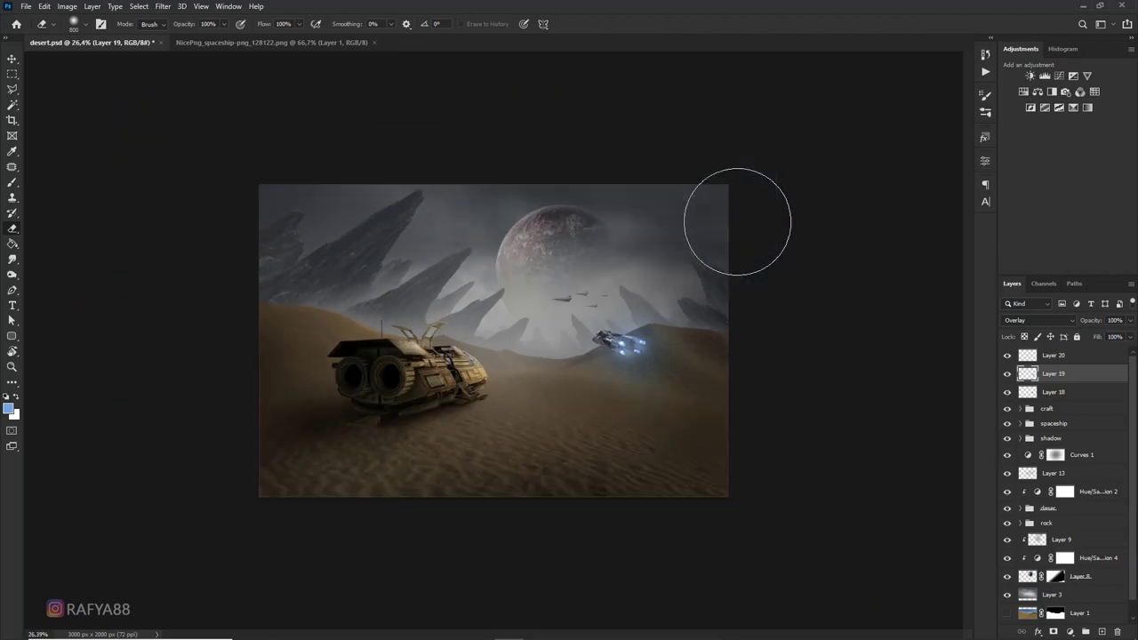
scroll(737, 221, up, 3)
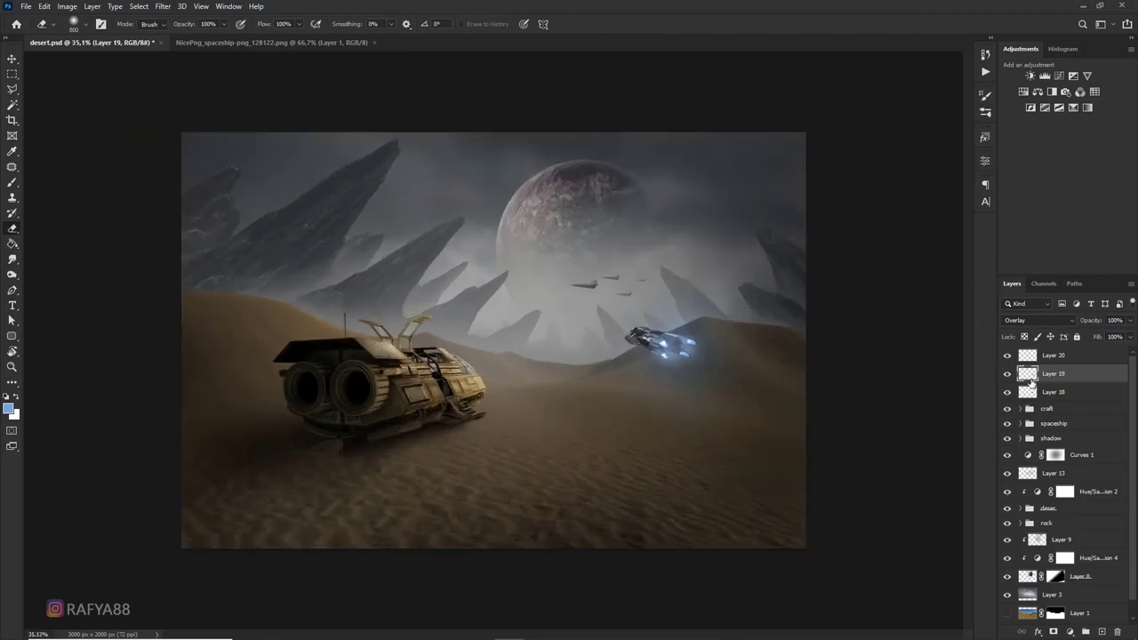
Group Layers 18–20, duplicate the group, and flip the copy horizontally
shift+click(1052, 393)
shift+click(1056, 357)
key(ctrl+g)
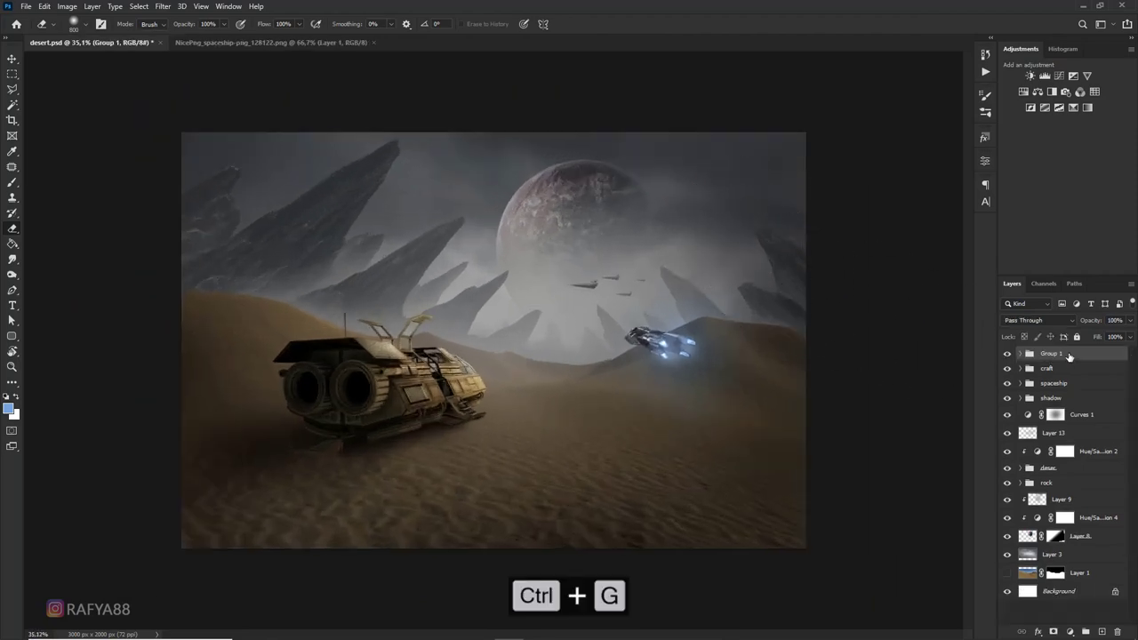
key(ctrl+j)
key(ctrl+t)
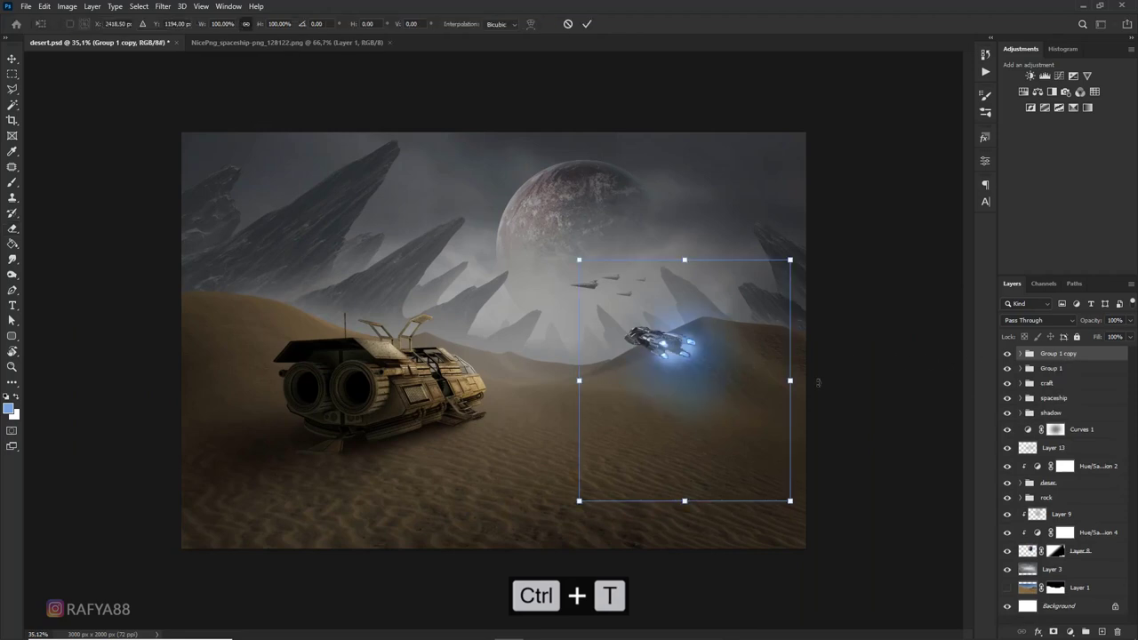
right_click(722, 356)
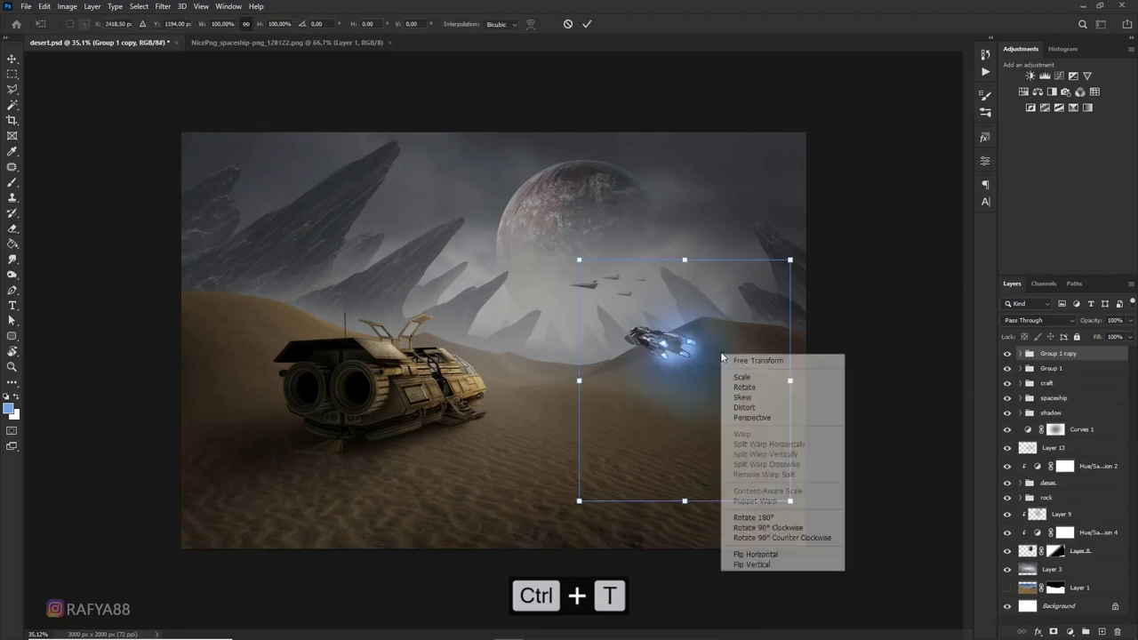
click(764, 538)
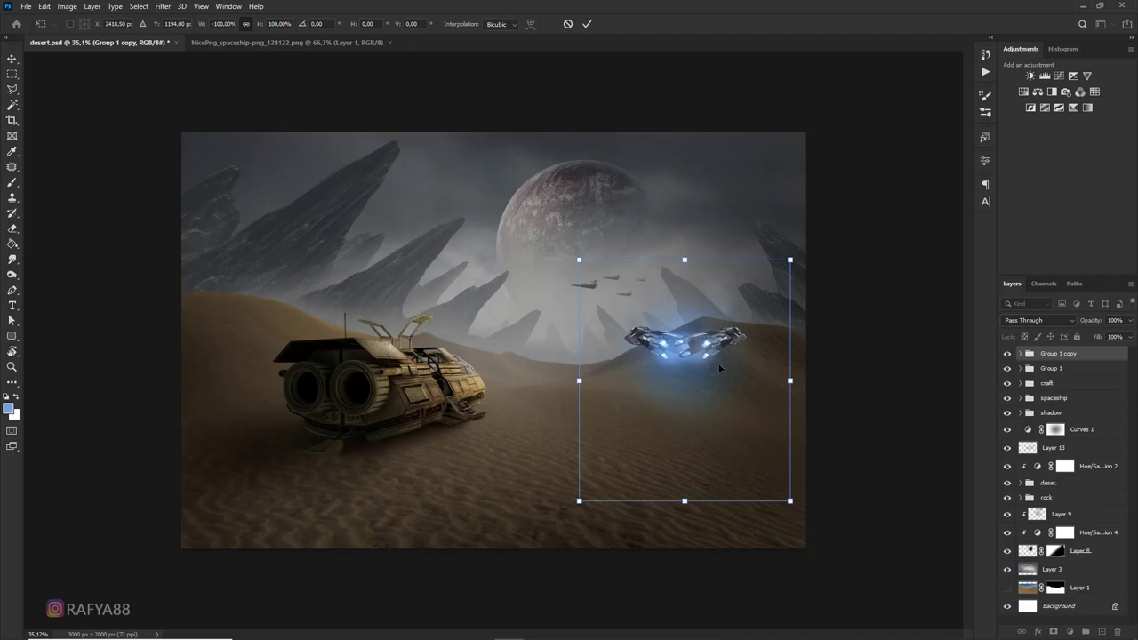
Move, rotate and scale the mirrored ship copy to about 39% above the wrecked rover
drag(720, 369, 511, 320)
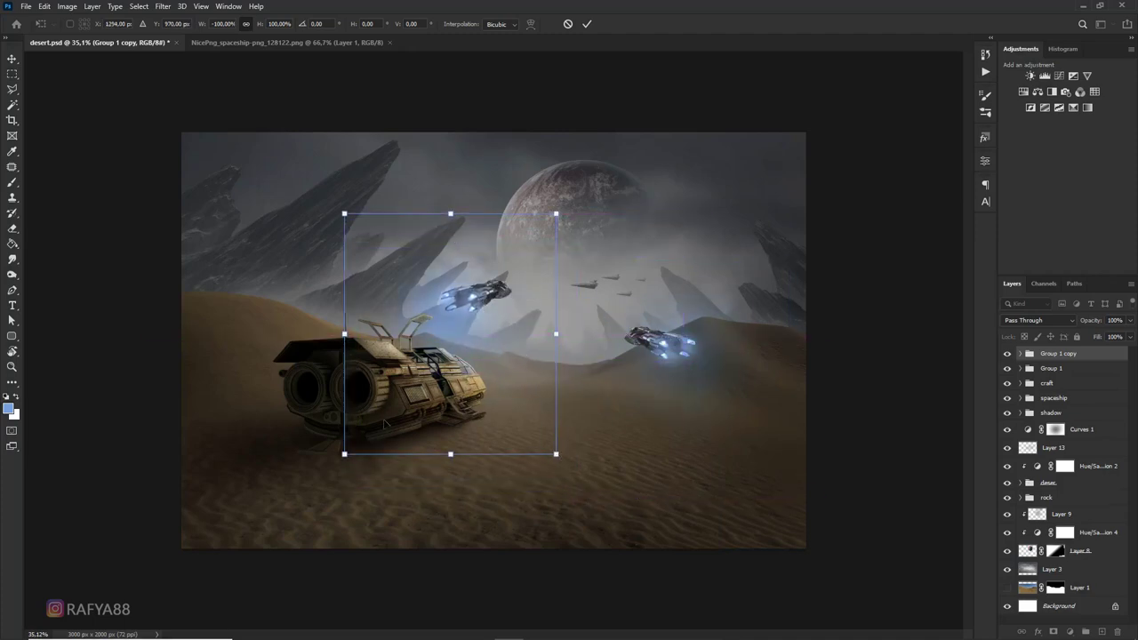
drag(341, 460, 334, 433)
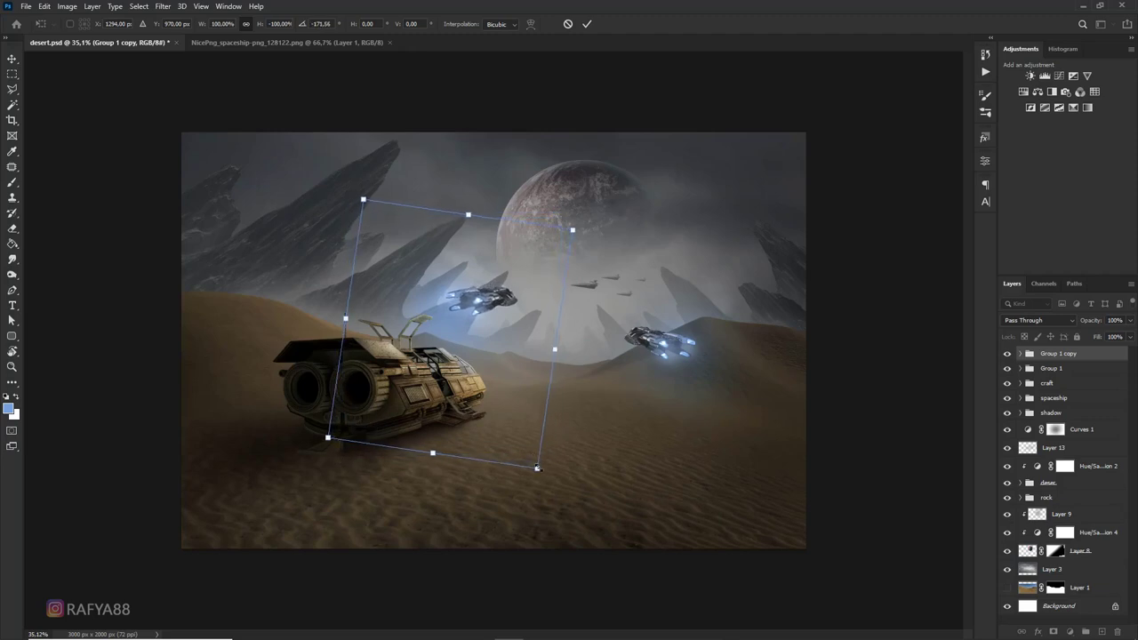
drag(536, 466, 519, 366)
drag(474, 310, 517, 334)
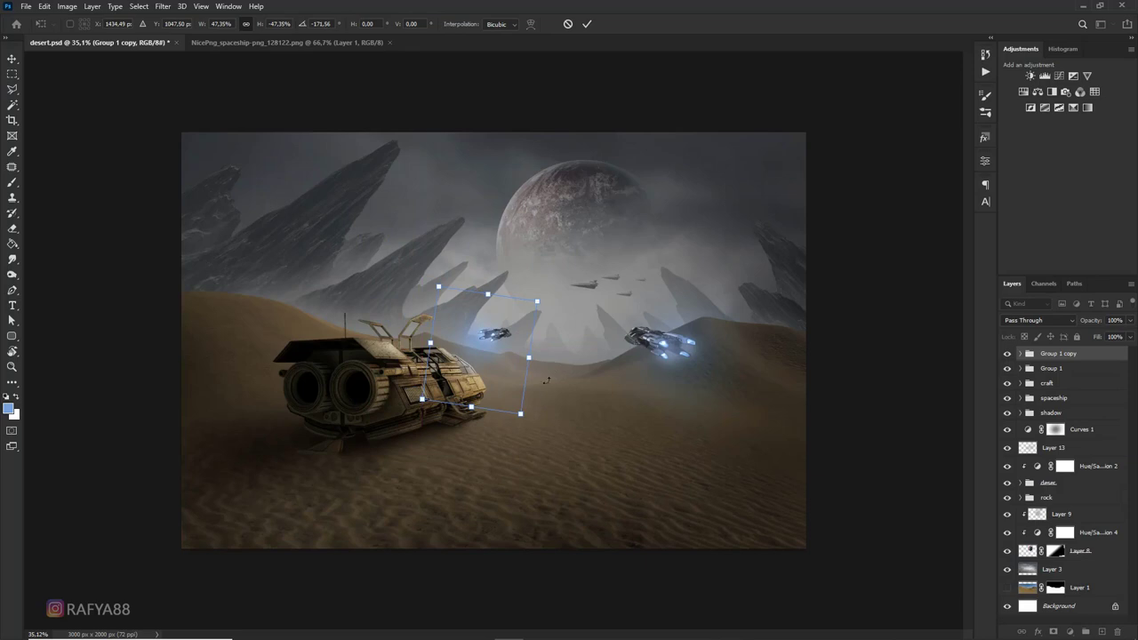
drag(520, 415, 508, 388)
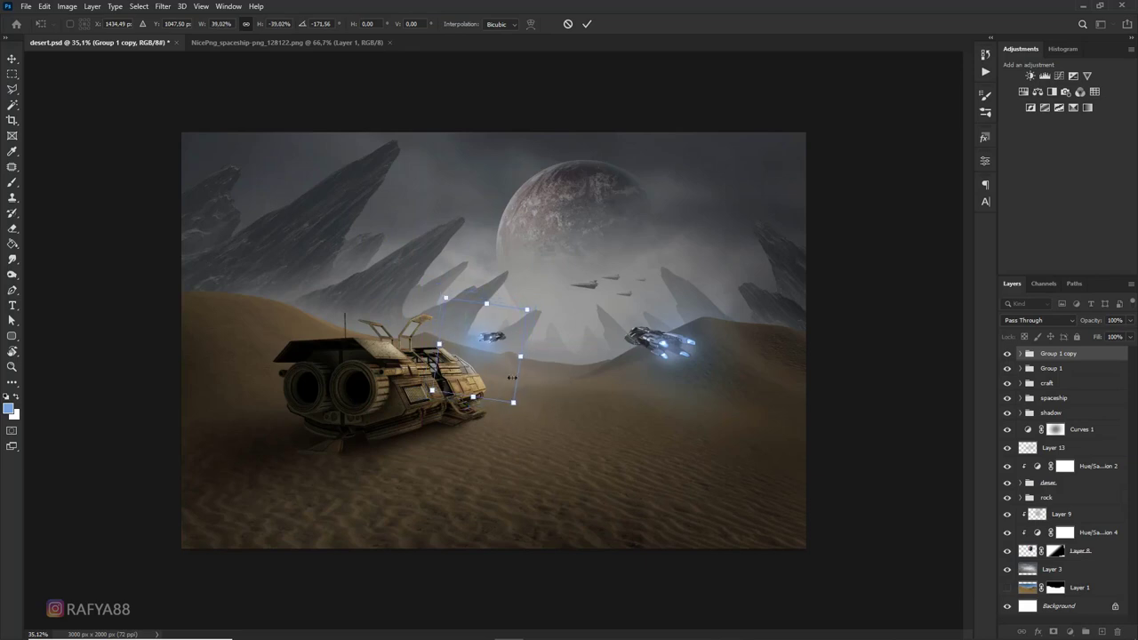
drag(498, 333, 515, 345)
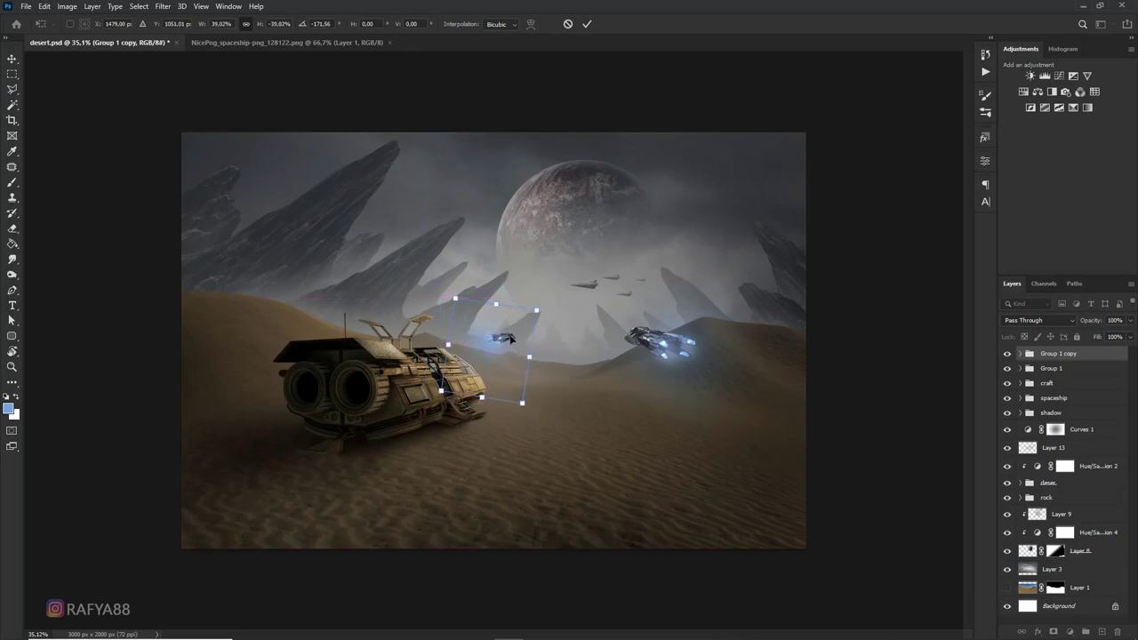
key(Return)
key(e)
scroll(541, 333, up, 4)
scroll(622, 342, up, 1)
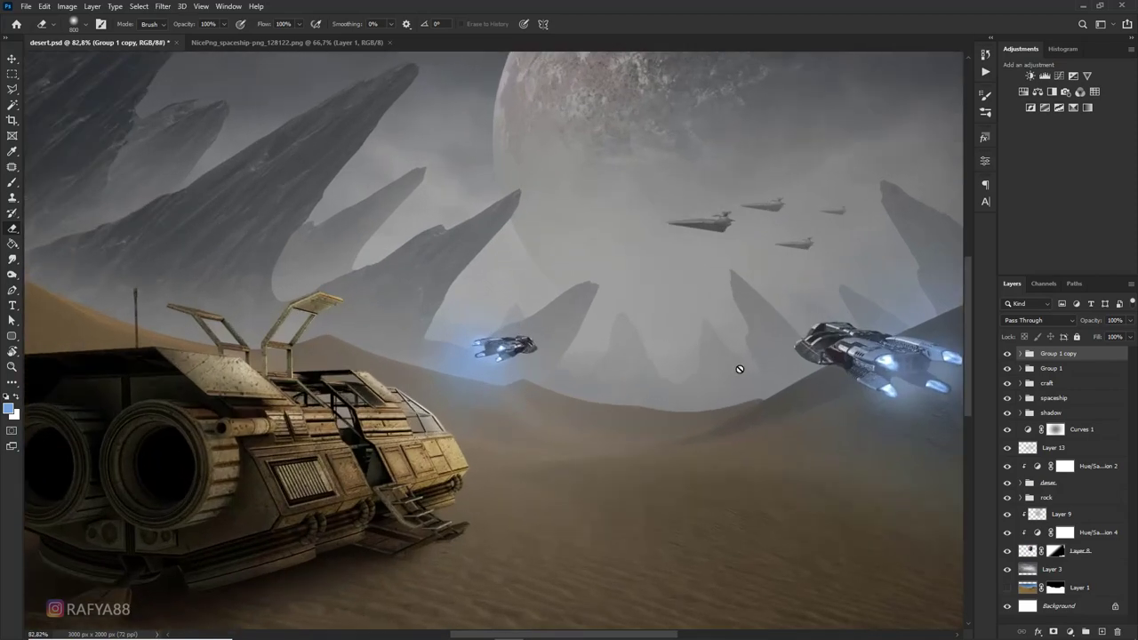
scroll(662, 379, down, 1)
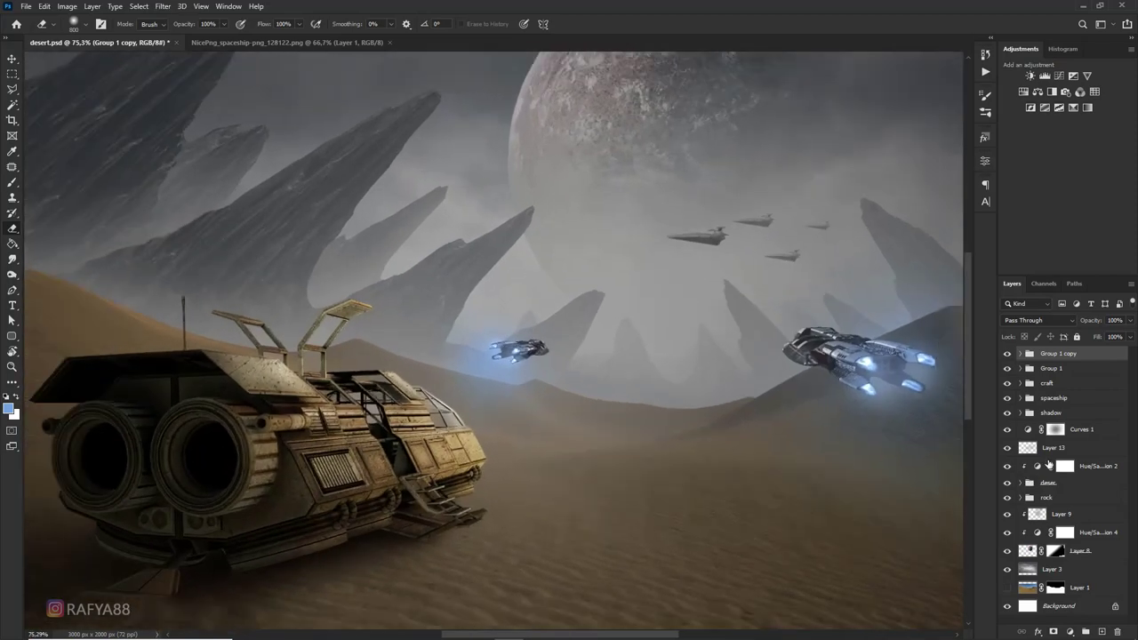
click(1021, 354)
Apply a Levels adjustment to Layer 18 in Group 1 copy and compare Layer 19's glow
click(1064, 409)
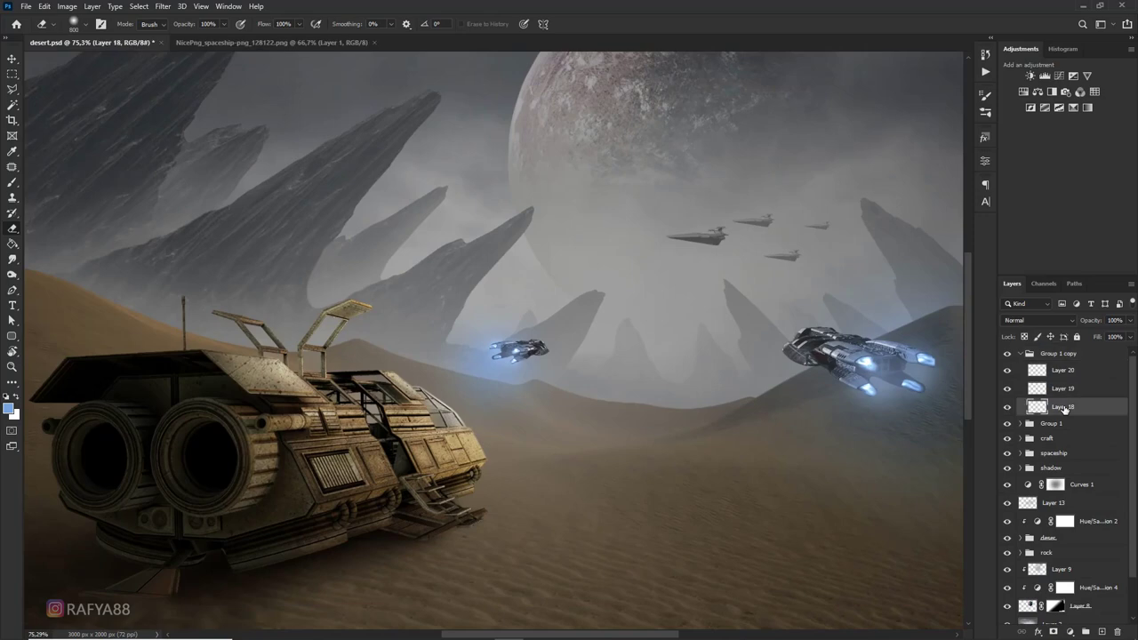
key(ctrl+l)
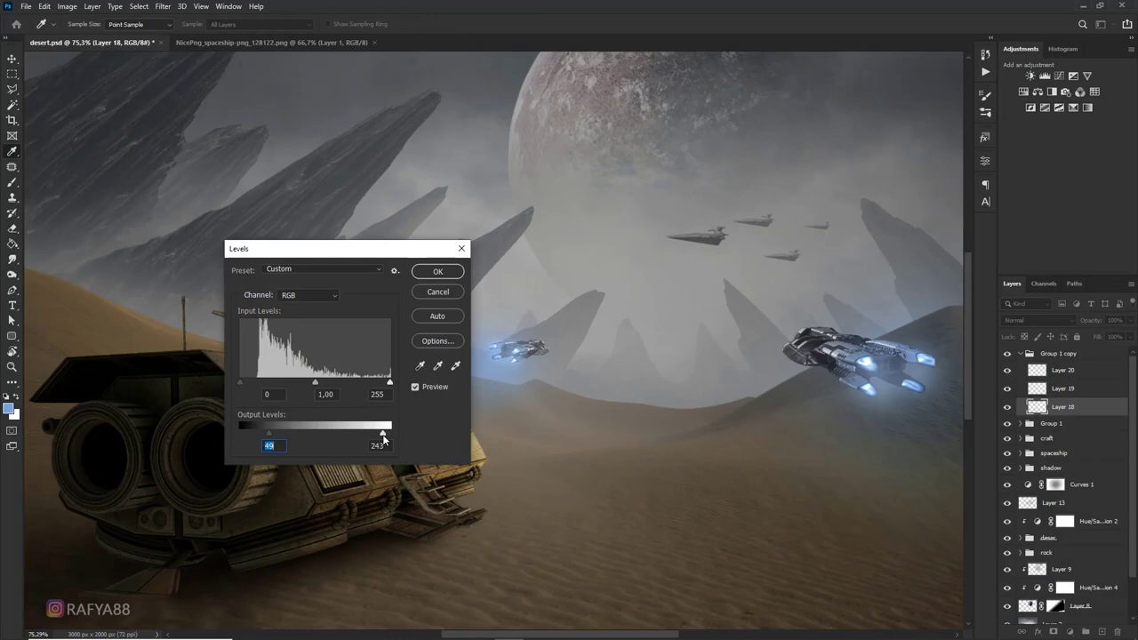
click(438, 271)
key(e)
scroll(254, 255, down, 3)
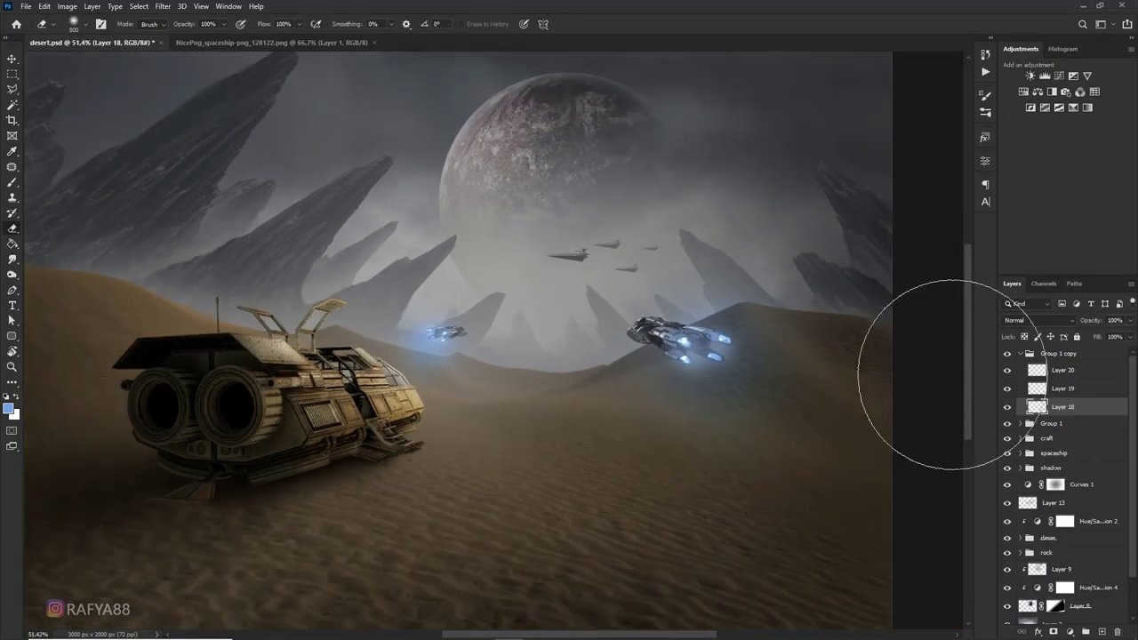
click(1013, 391)
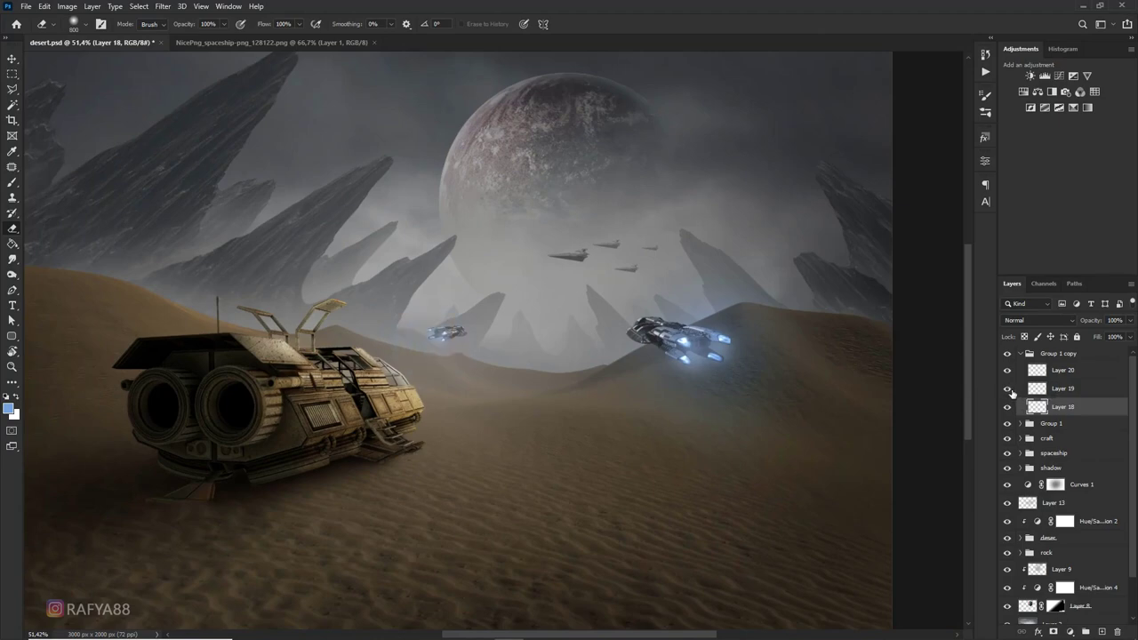
click(1011, 392)
Shift Layer 19's glow up-left onto the small ship, then collapse Group 1 copy
click(1062, 388)
key(ctrl+t)
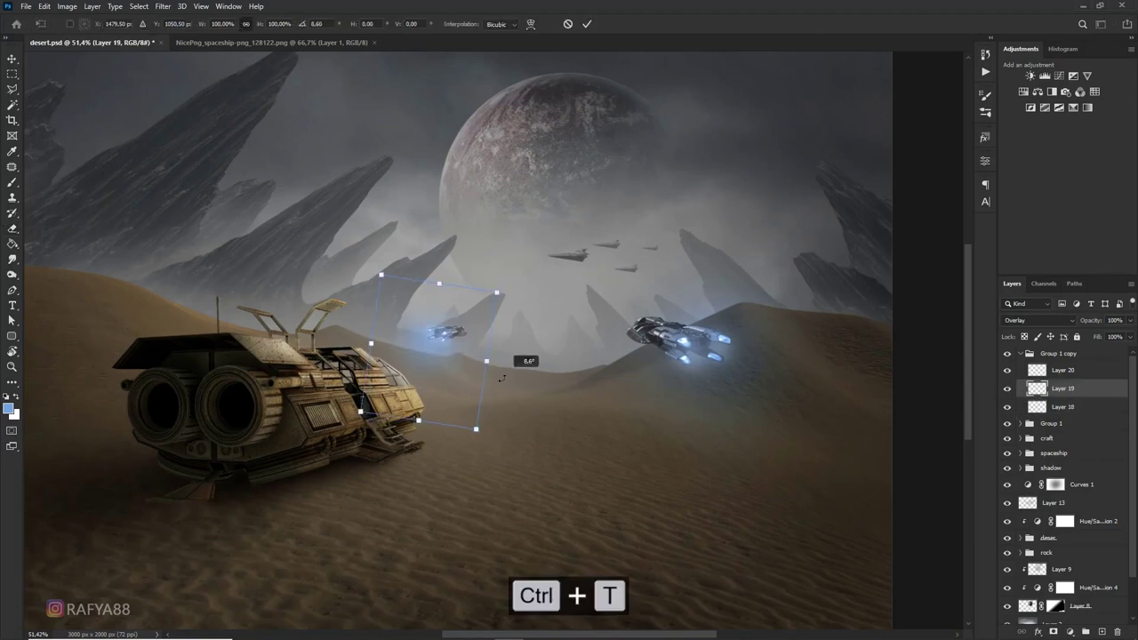
scroll(435, 365, up, 2)
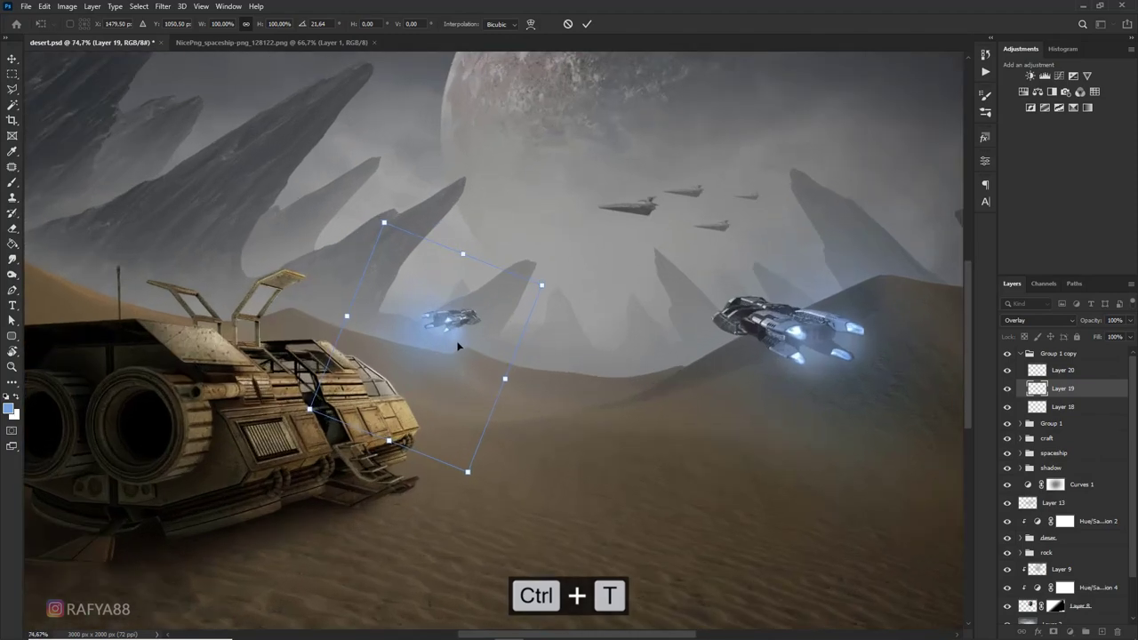
drag(458, 346, 450, 342)
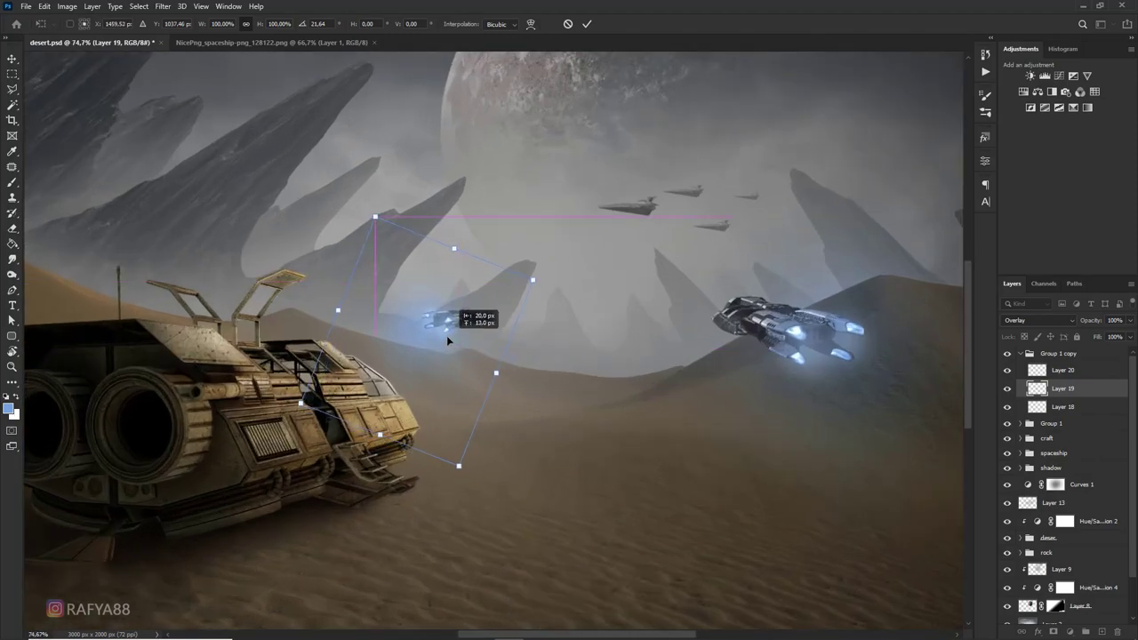
key(Return)
key(e)
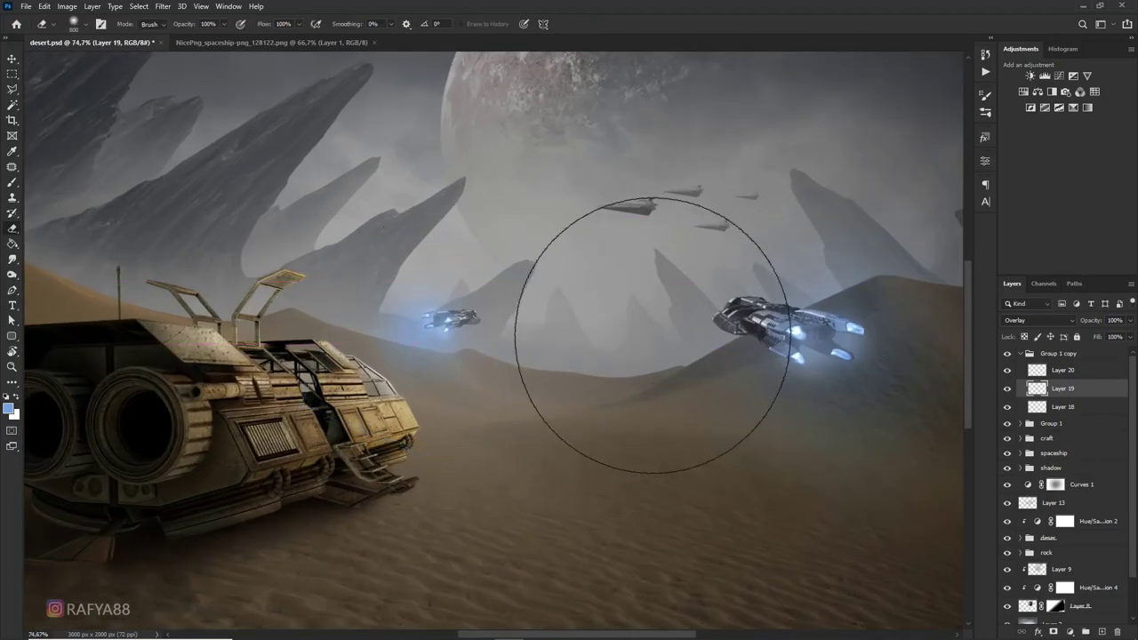
scroll(652, 335, down, 2)
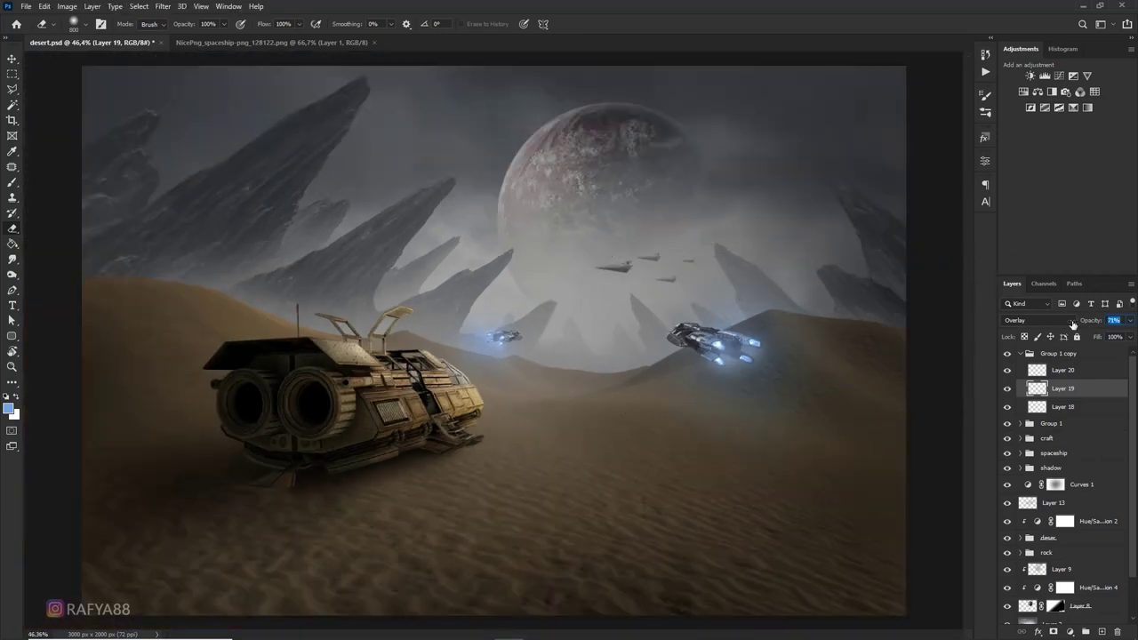
scroll(648, 356, down, 1)
scroll(722, 252, down, 1)
scroll(716, 249, up, 1)
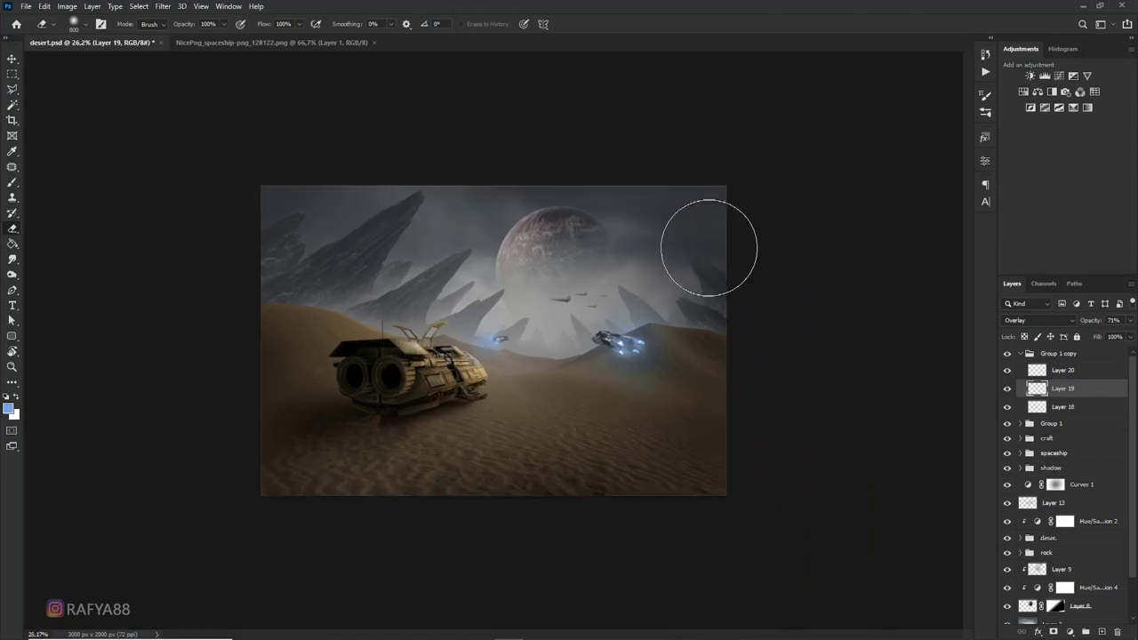
scroll(764, 262, up, 1)
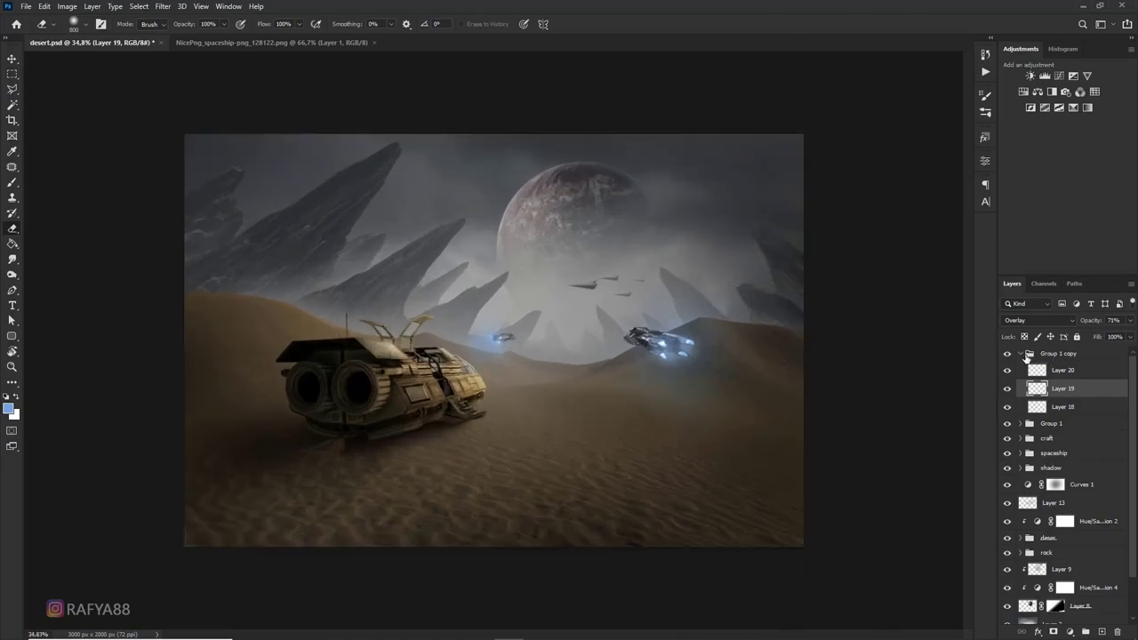
click(1023, 355)
scroll(1060, 391, down, 2)
scroll(1067, 426, up, 1)
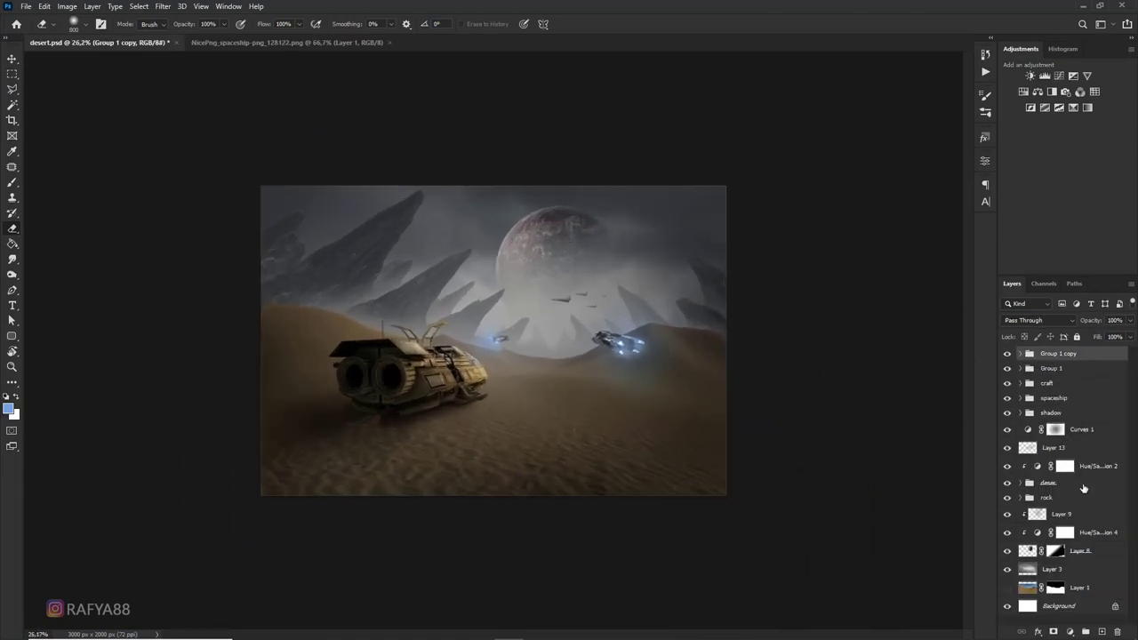
scroll(1076, 471, down, 1)
scroll(1086, 516, up, 2)
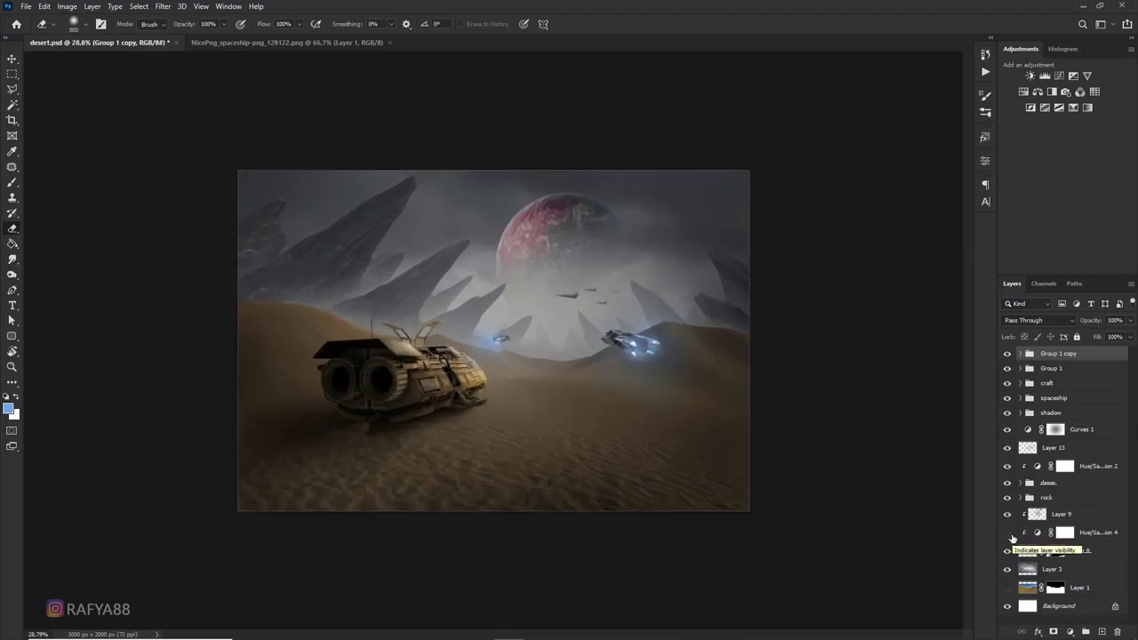
double_click(1036, 534)
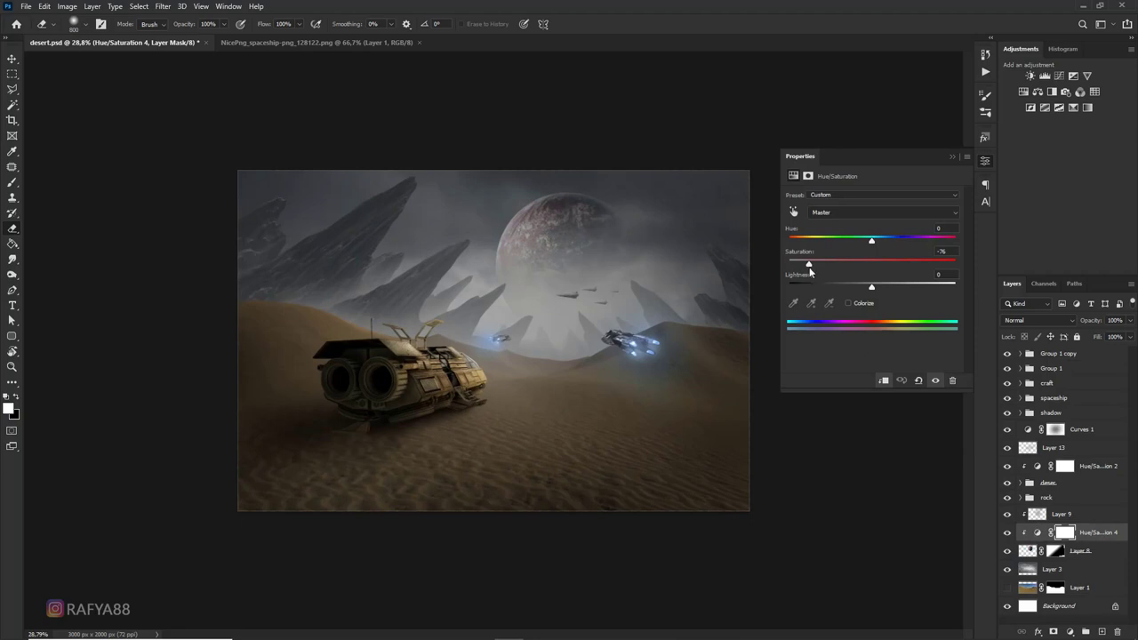
click(953, 157)
scroll(533, 338, up, 3)
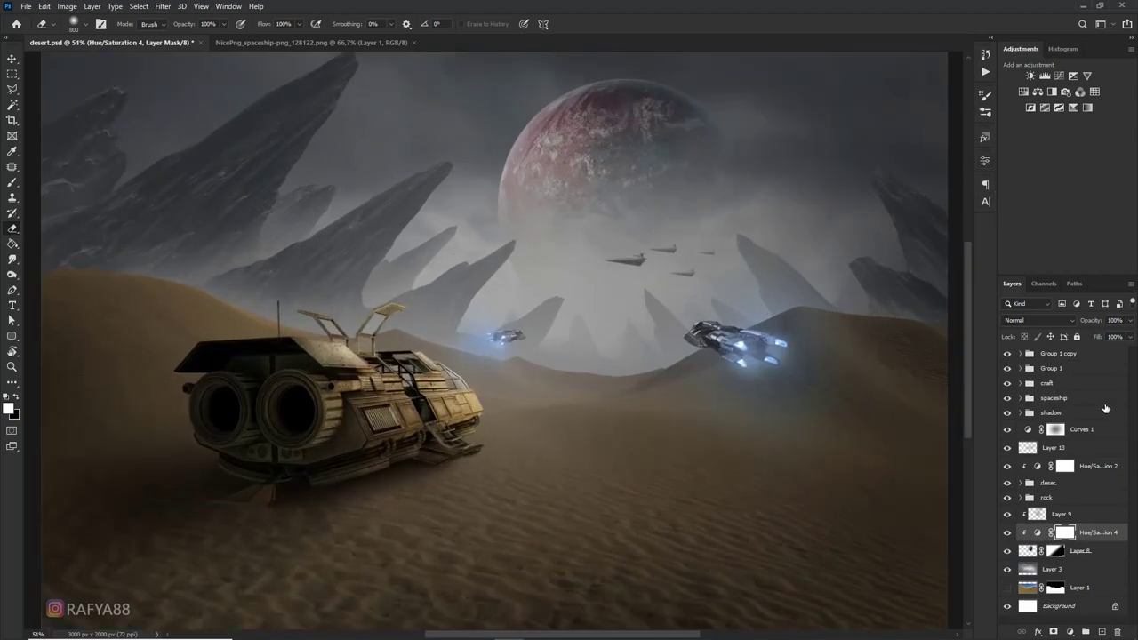
On new Layer 21, dab a large soft reddish glow over the moon
click(1103, 633)
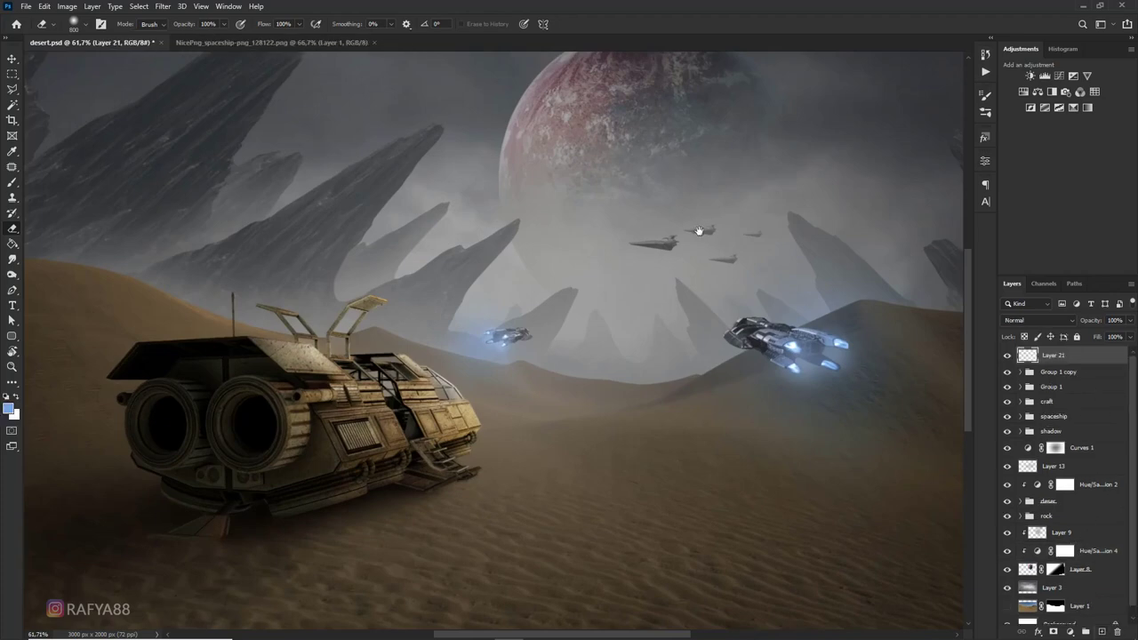
drag(702, 256, 627, 342)
key(b)
alt+click(466, 197)
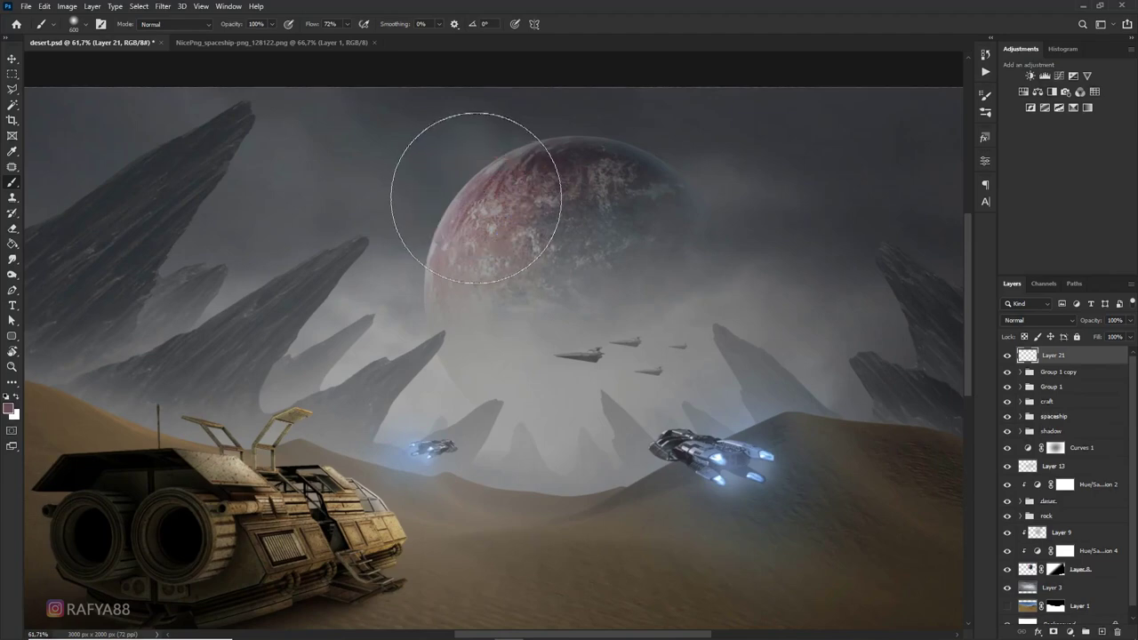
key(bracketright)
key(bracketright)
key(bracketright)
key(bracketright)
key(bracketright)
key(bracketright)
key(bracketright)
key(bracketright)
click(471, 240)
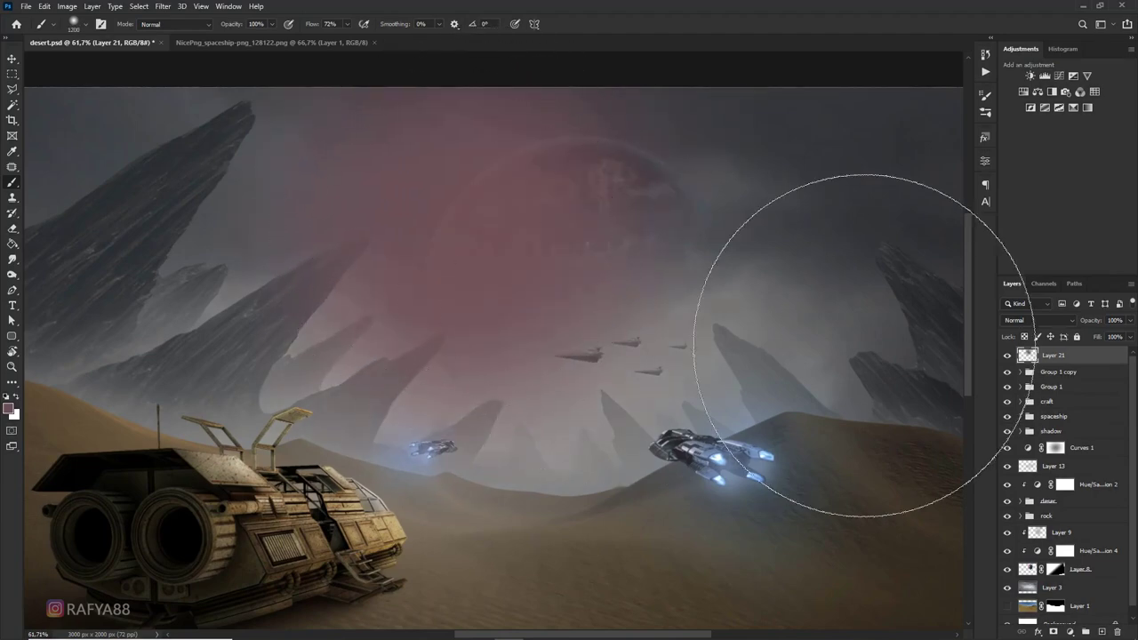
Blend Layer 21 as Color Dodge at 50% opacity, then dab over the moon on new Layer 22
click(1039, 321)
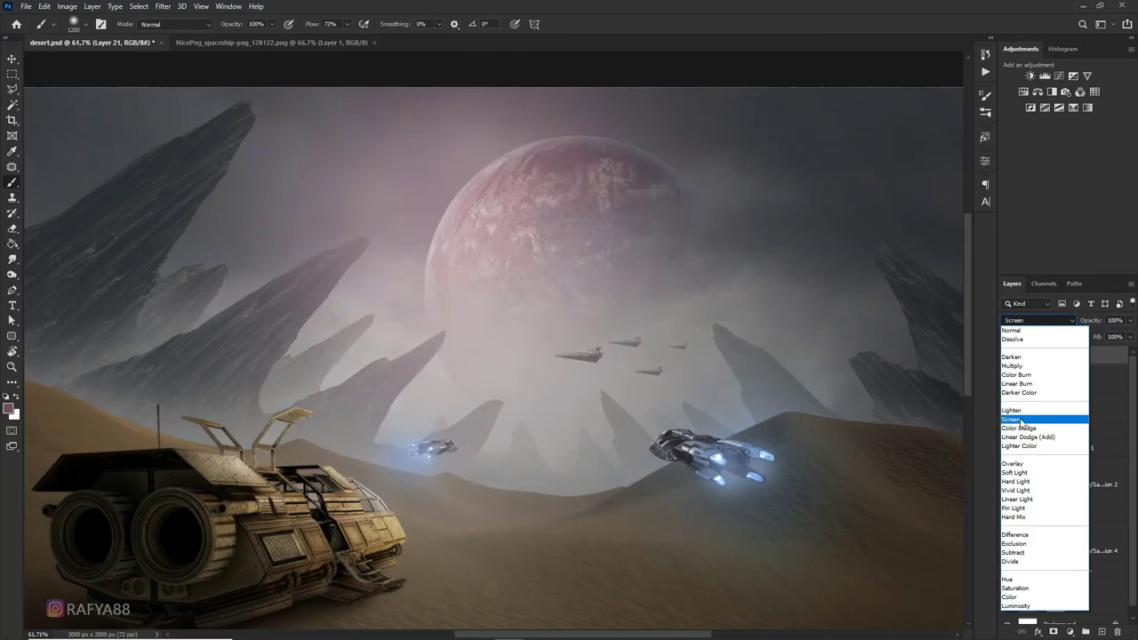
click(1021, 429)
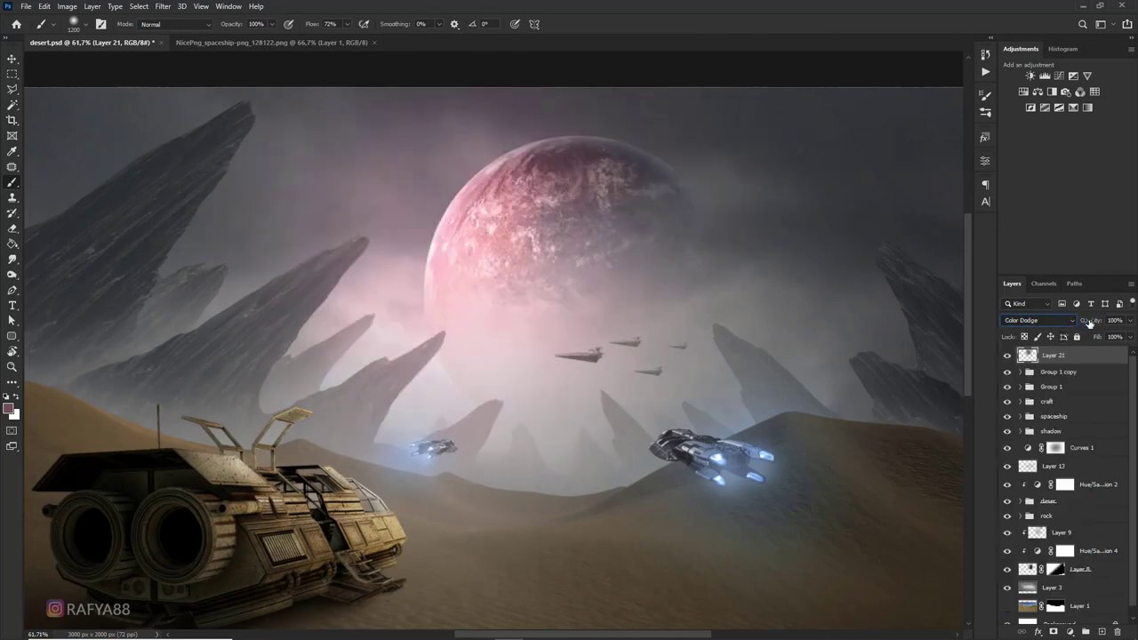
text(50)
key(Return)
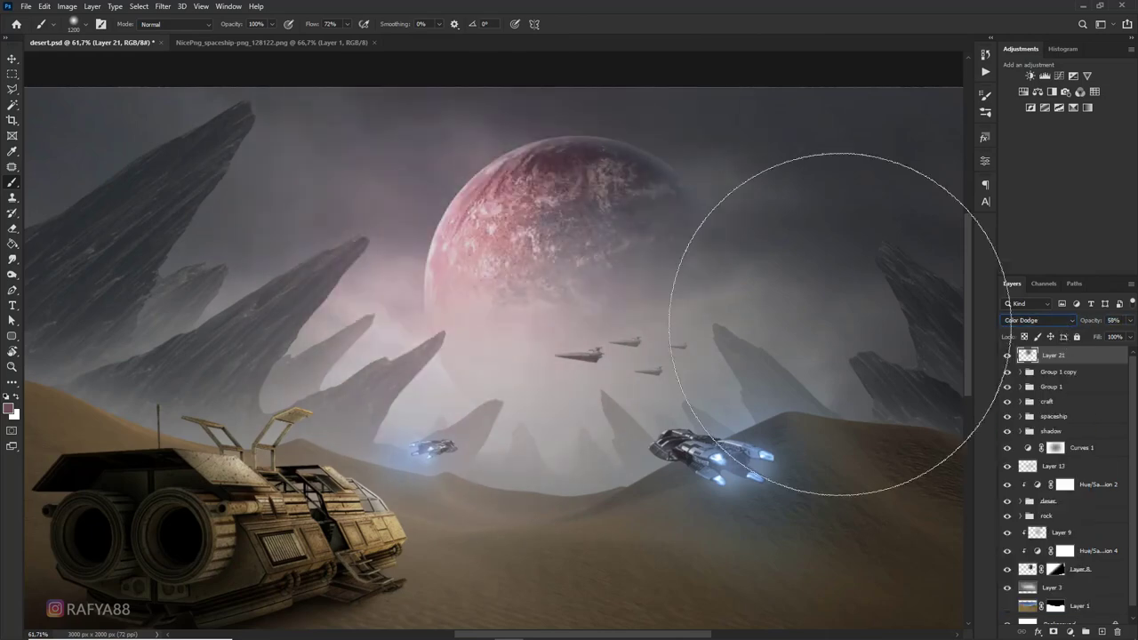
click(1103, 631)
click(495, 254)
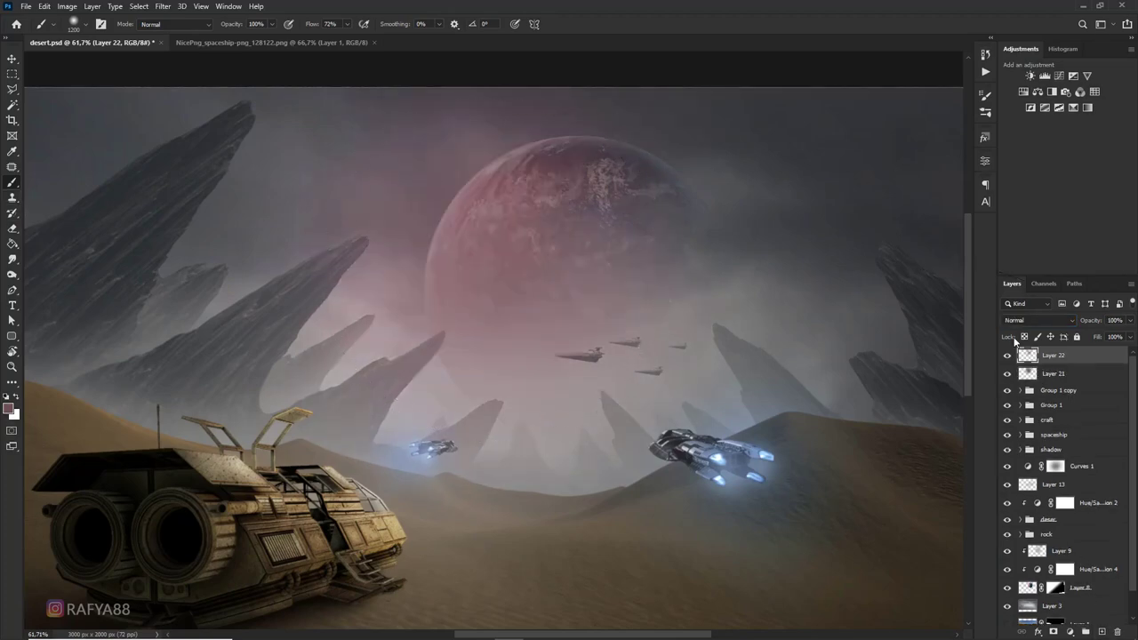
Set Layer 22 to Overlay and undo a trial pink stroke over the left rocks
click(1039, 320)
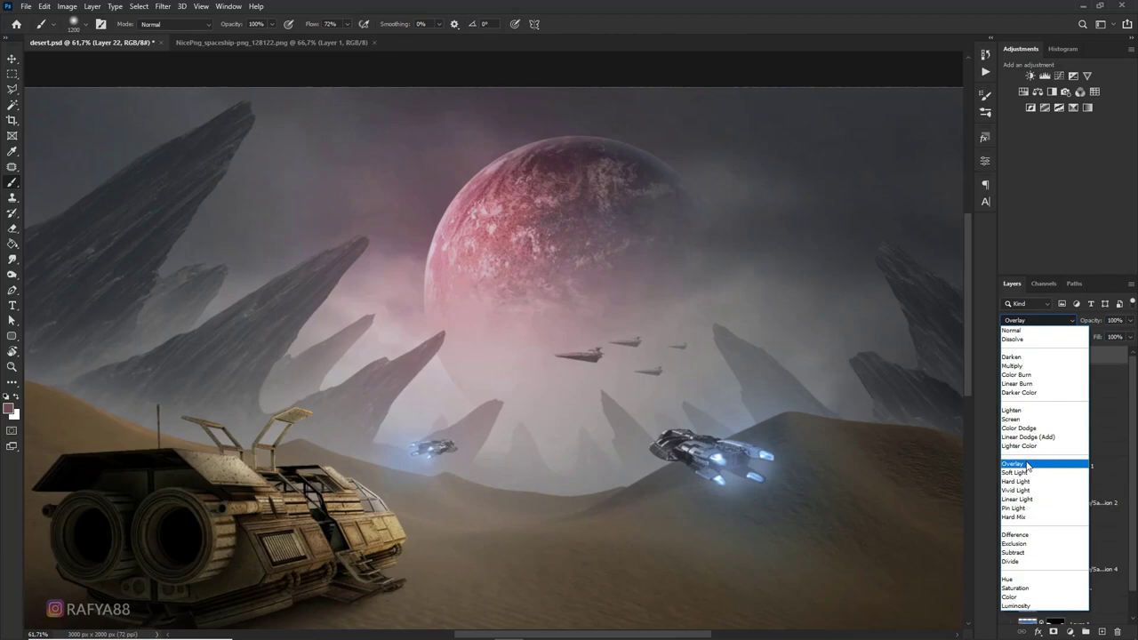
click(1027, 464)
click(318, 294)
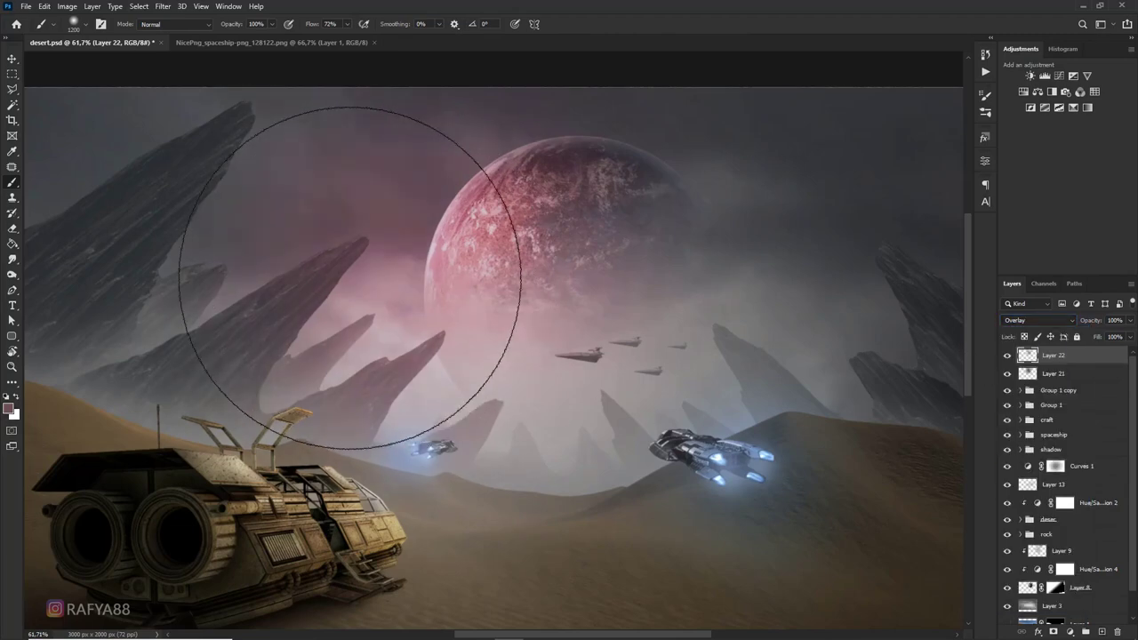
key(ctrl+z)
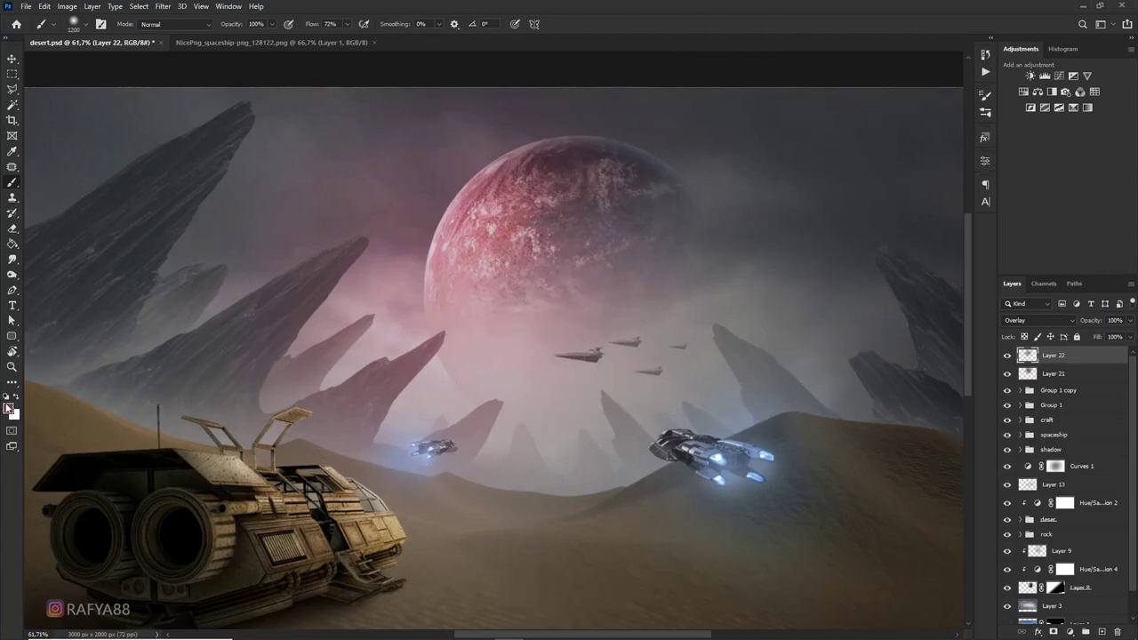
Choose blue-grey #506170 as the brush colour and undo the trial darkening strokes near the ships
click(7, 407)
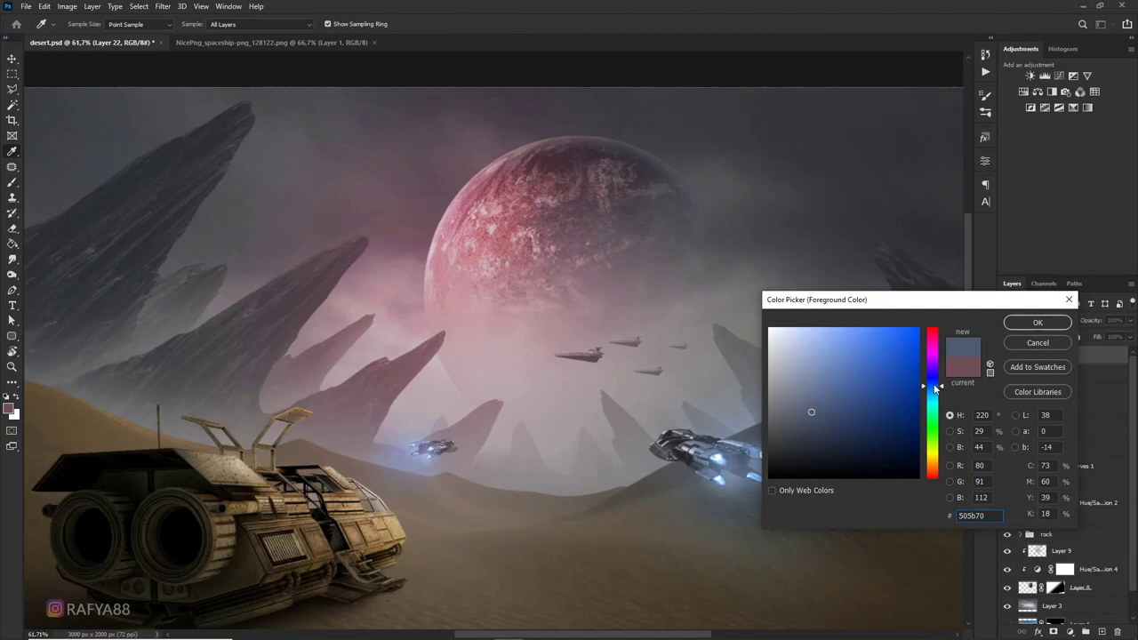
drag(936, 388, 935, 395)
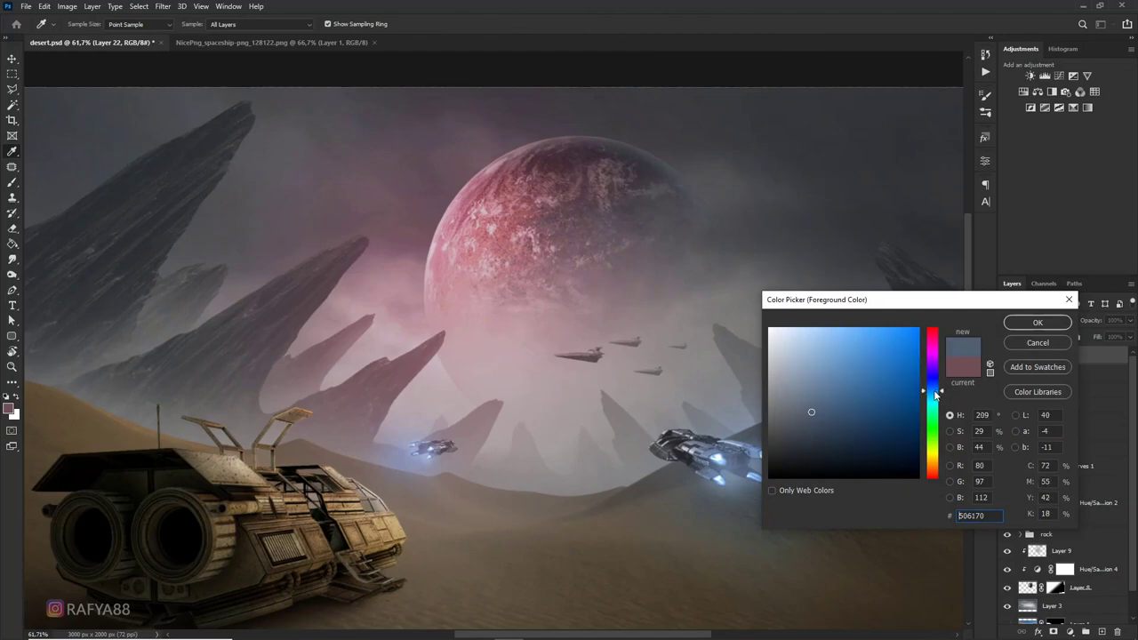
click(1036, 322)
key(b)
scroll(738, 289, down, 2)
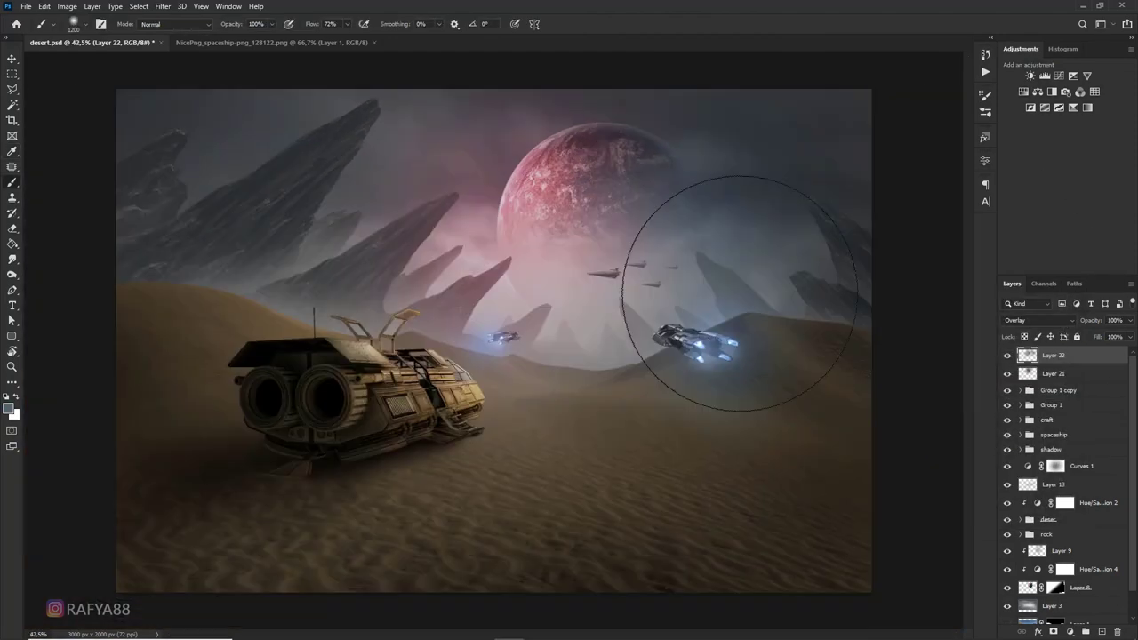
key(ctrl+z)
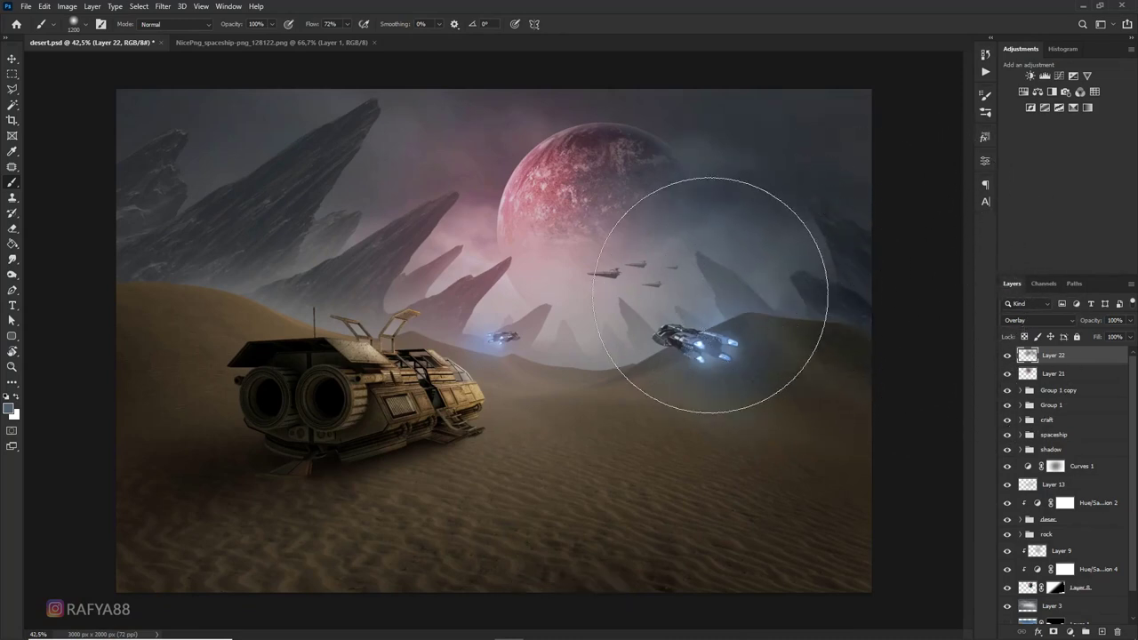
drag(711, 294, 737, 305)
key(ctrl+z)
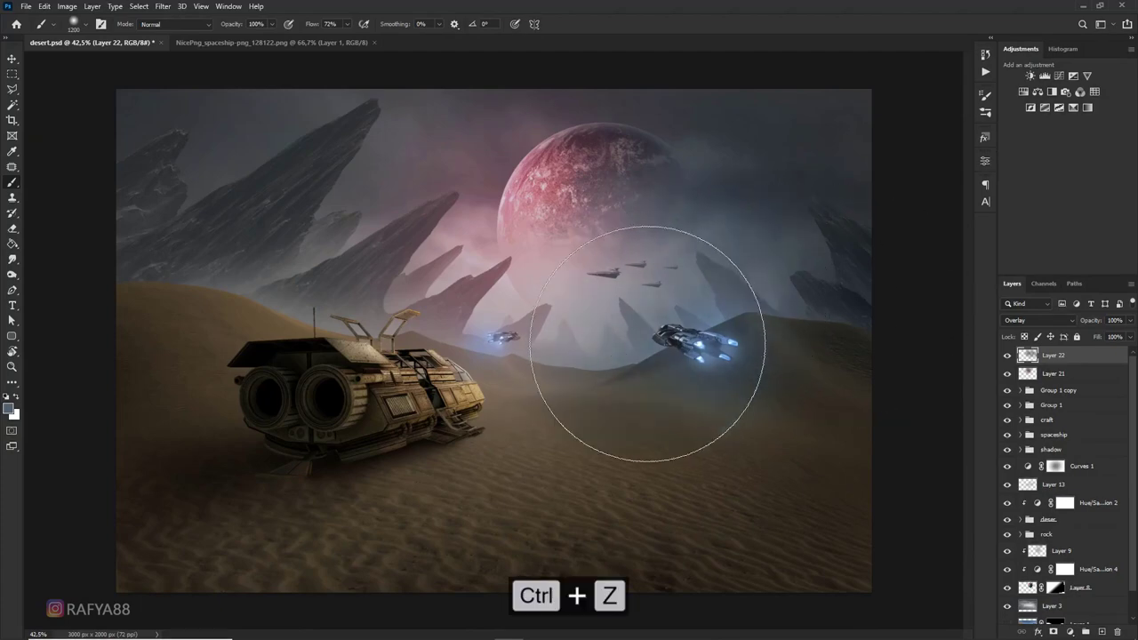
alt+scroll(809, 219, down, 3)
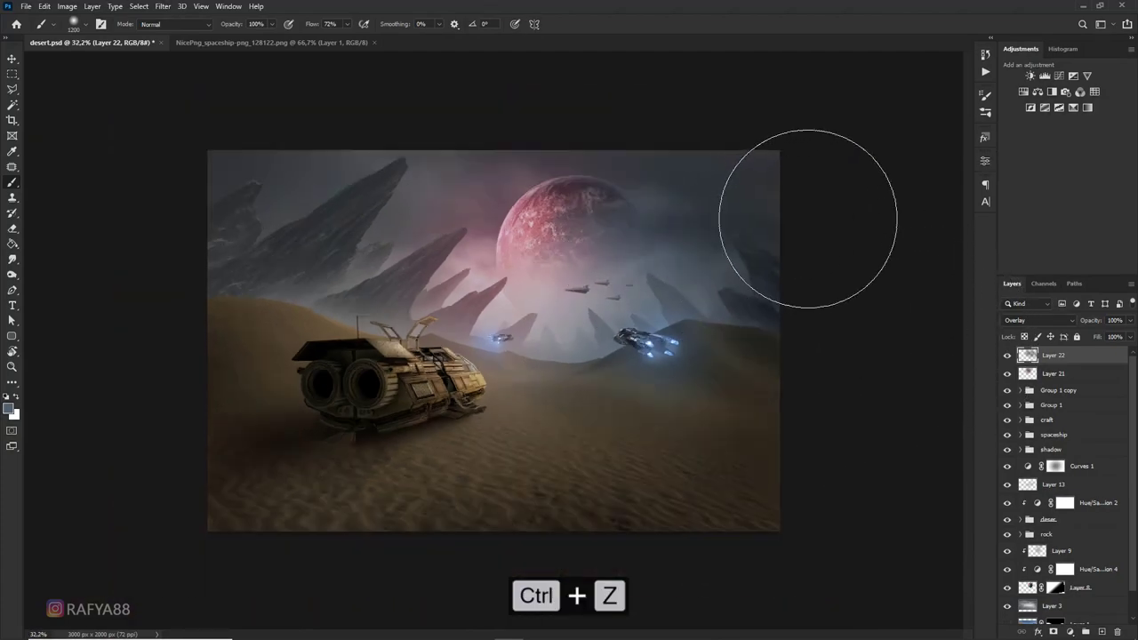
scroll(581, 172, up, 2)
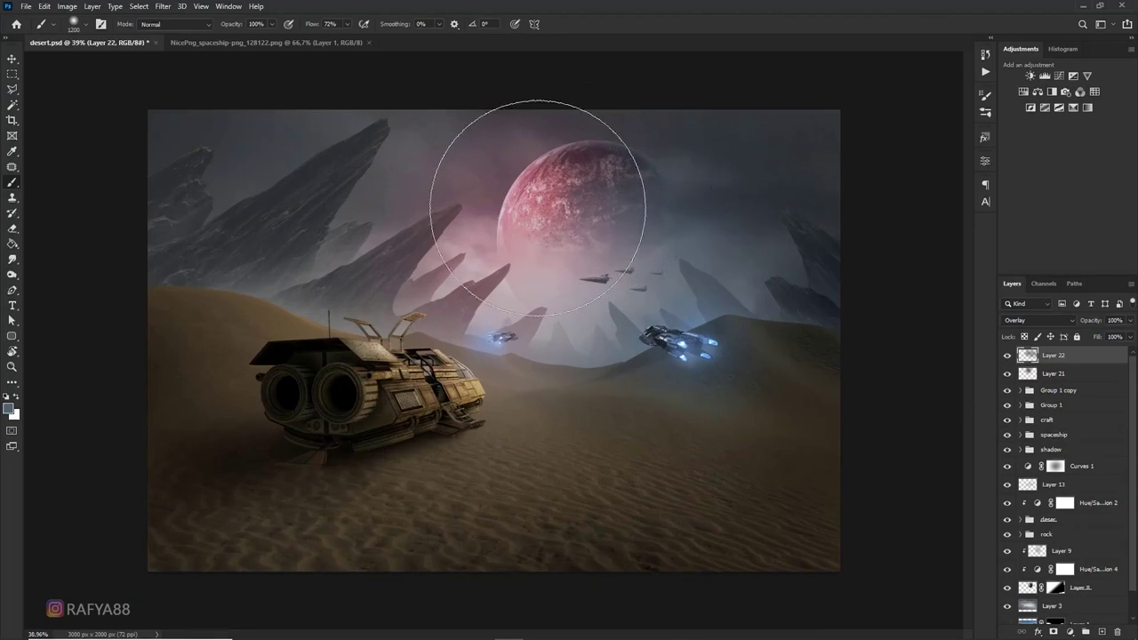
Sample pink from the moon and remove the trial pink strokes around the left rocks
drag(511, 217, 528, 184)
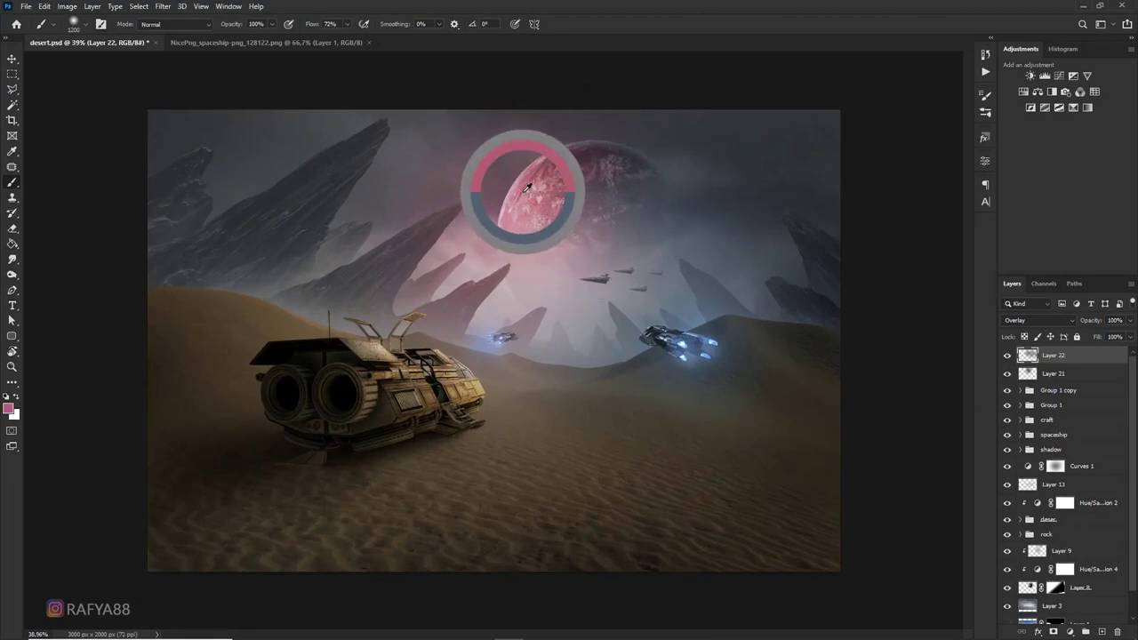
mouse_move(354, 245)
mouse_down()
mouse_move(435, 210)
mouse_move(574, 247)
mouse_up()
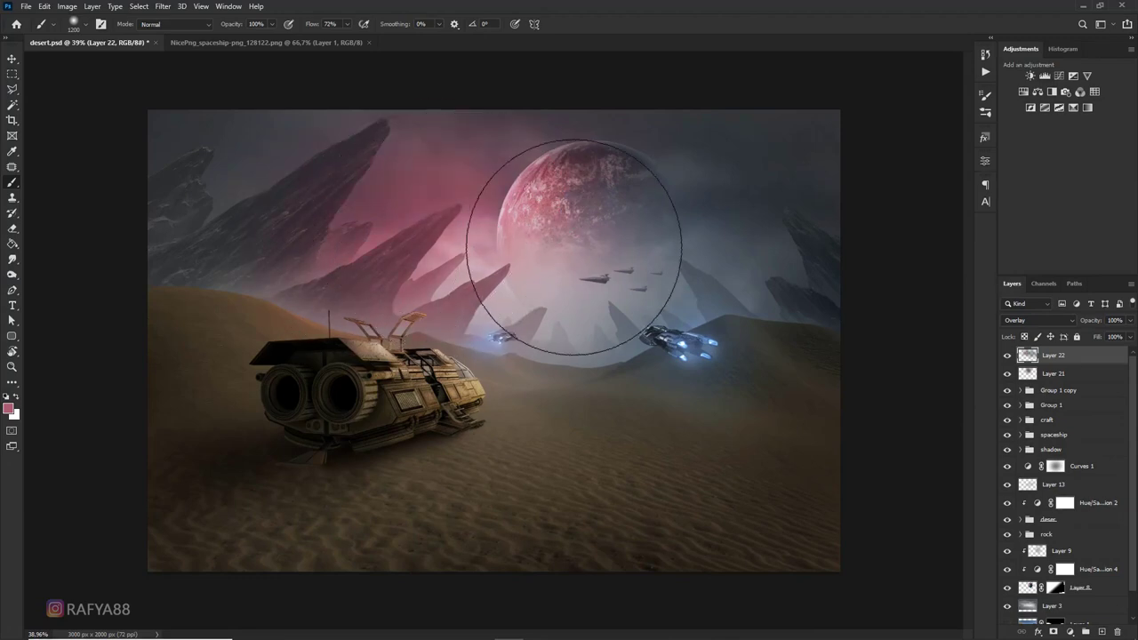
key(ctrl+z)
key(ctrl+minus)
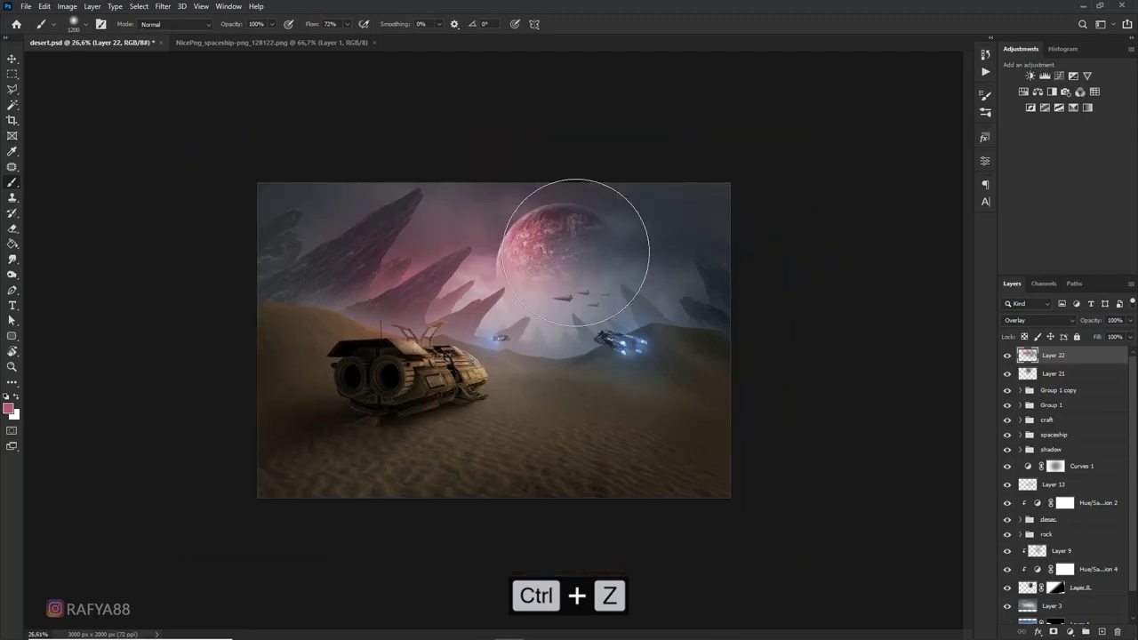
key(e)
key(bracketright)
key(bracketright)
key(bracketright)
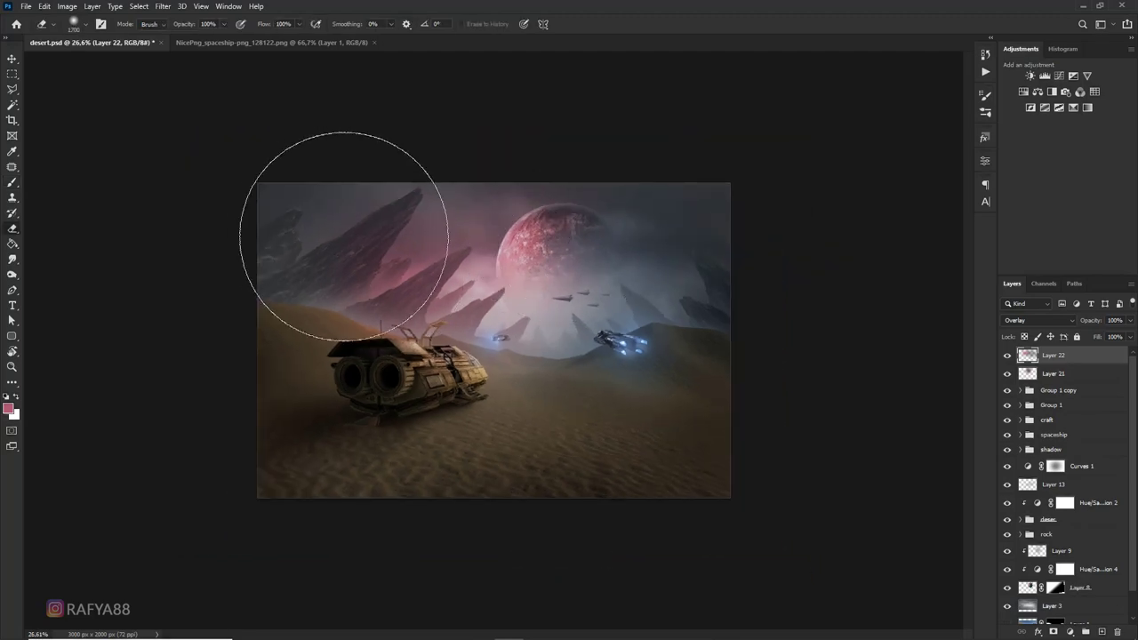
drag(345, 228, 338, 251)
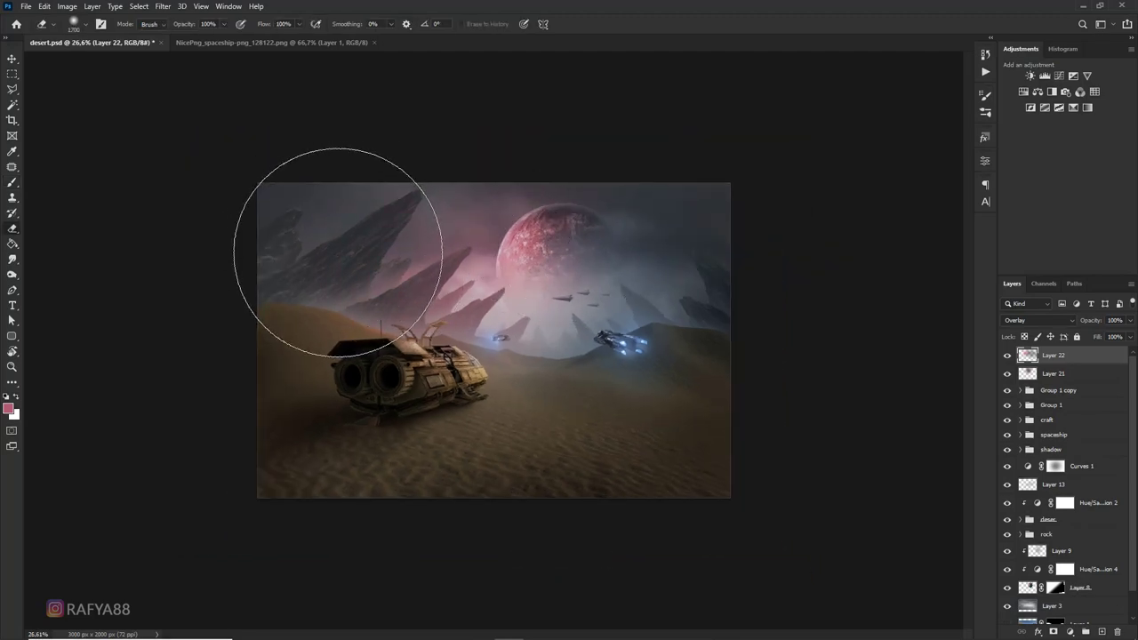
key(ctrl+plus)
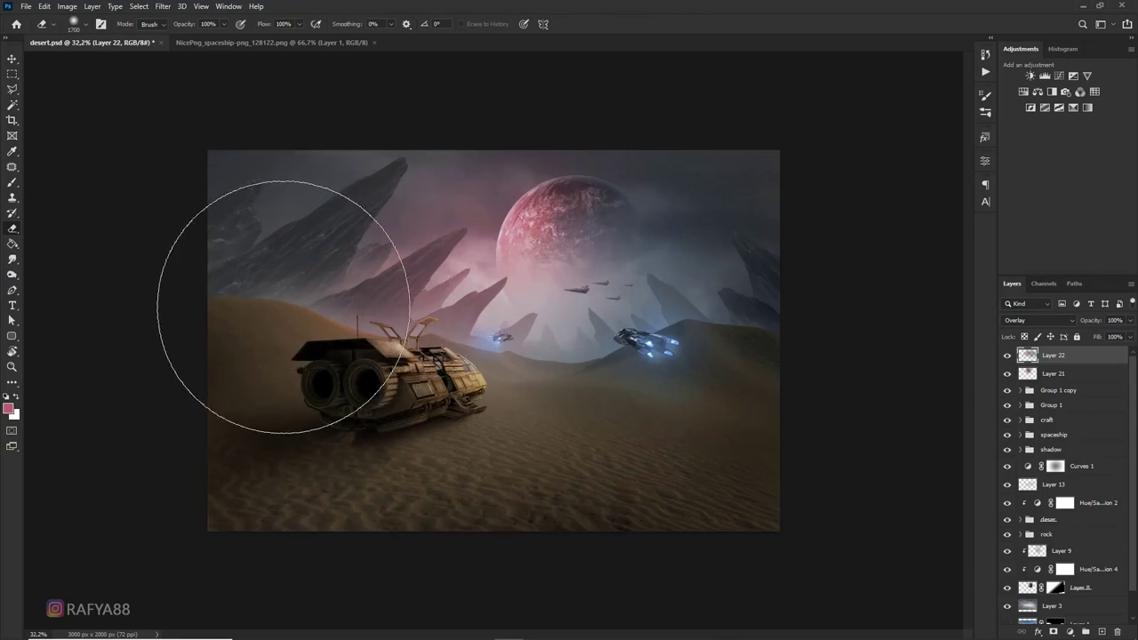
key(b)
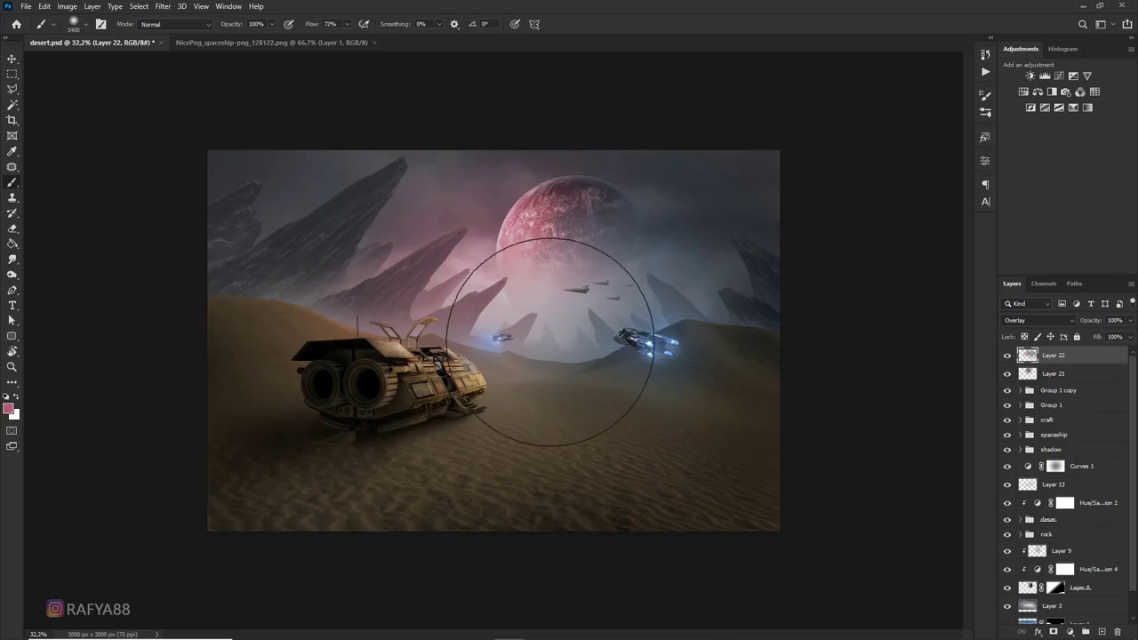
scroll(546, 316, up, 1)
Discard the trial glow strokes and brush a large pink glow across the centre on new Layer 23
mouse_move(546, 317)
mouse_down()
mouse_move(546, 343)
mouse_move(752, 342)
mouse_up()
key(ctrl+z)
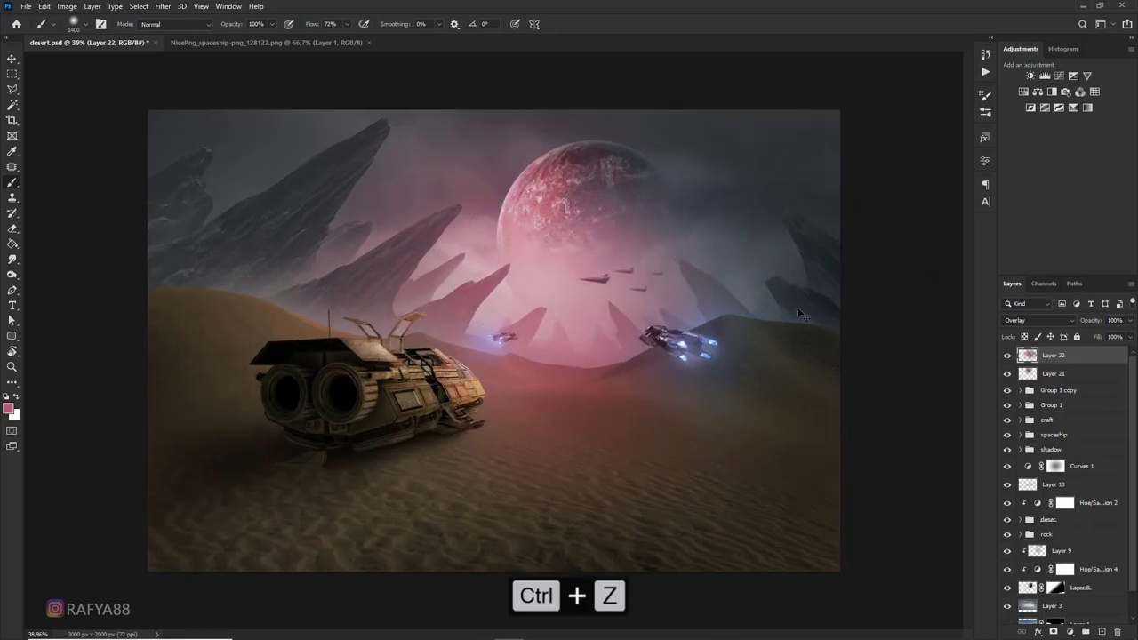
drag(432, 343, 432, 366)
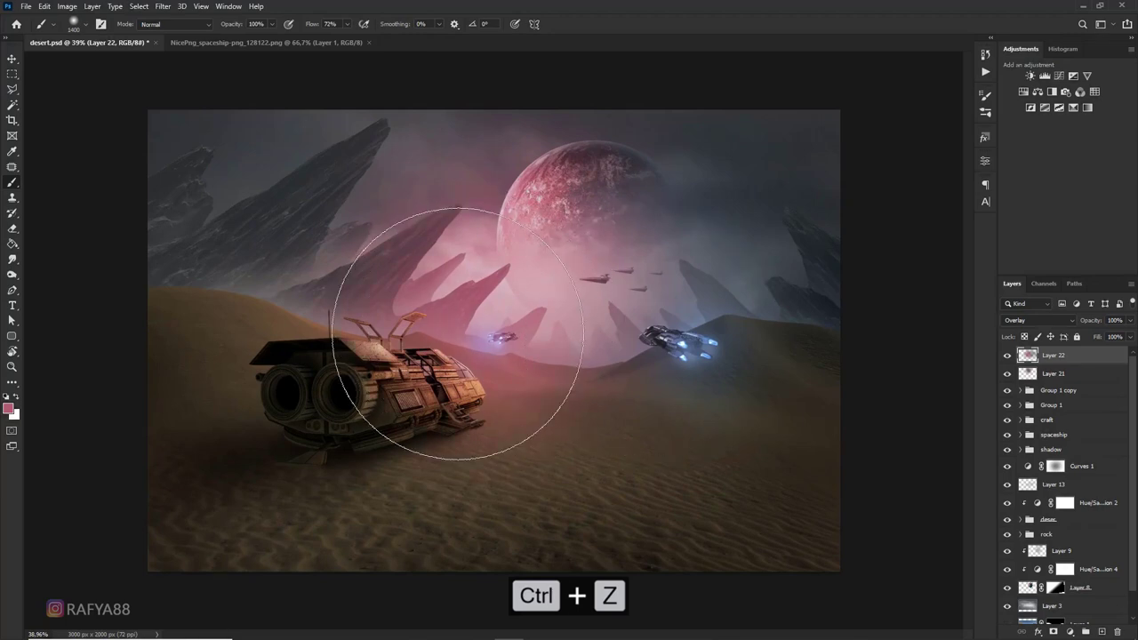
key(ctrl+z)
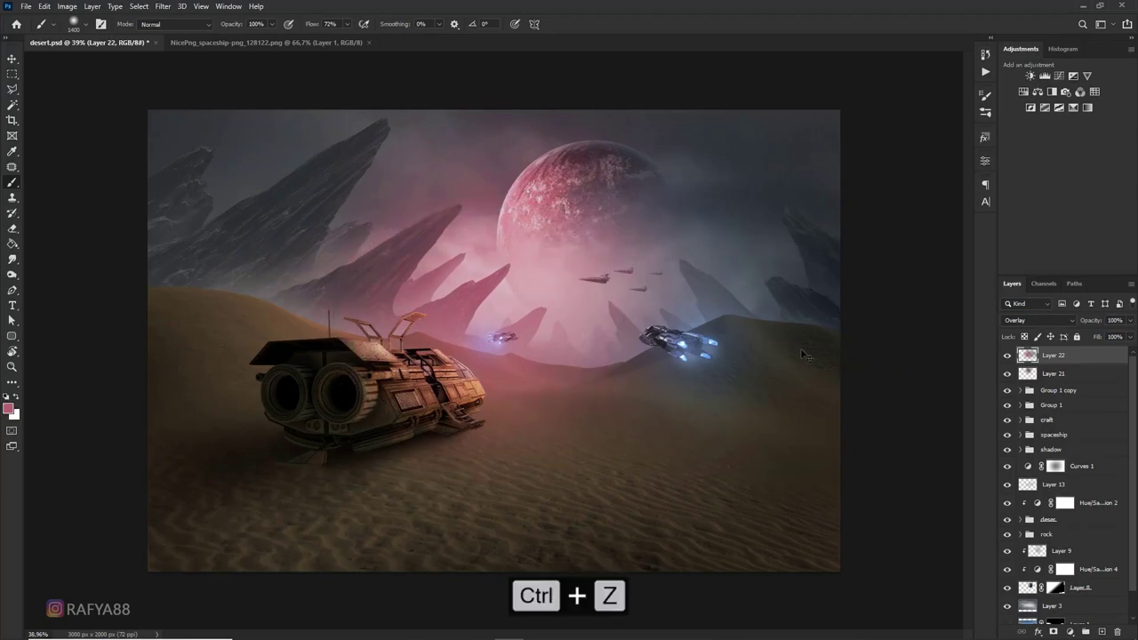
click(1103, 631)
drag(469, 267, 494, 285)
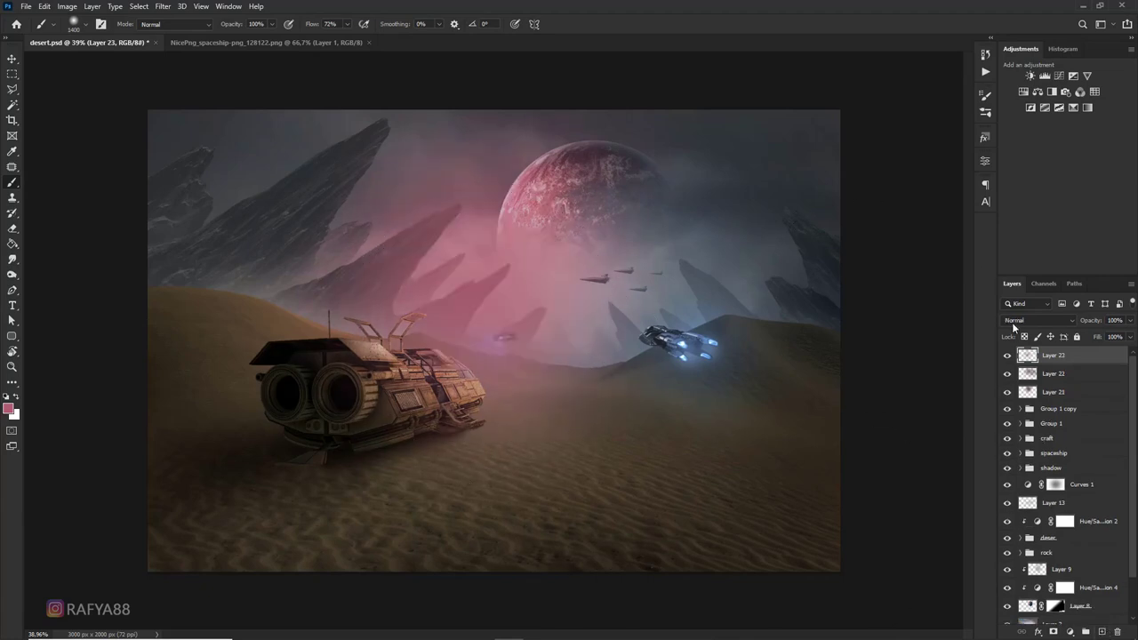
Set the pink glow layer, Layer 23, to Soft Light blending
click(1058, 320)
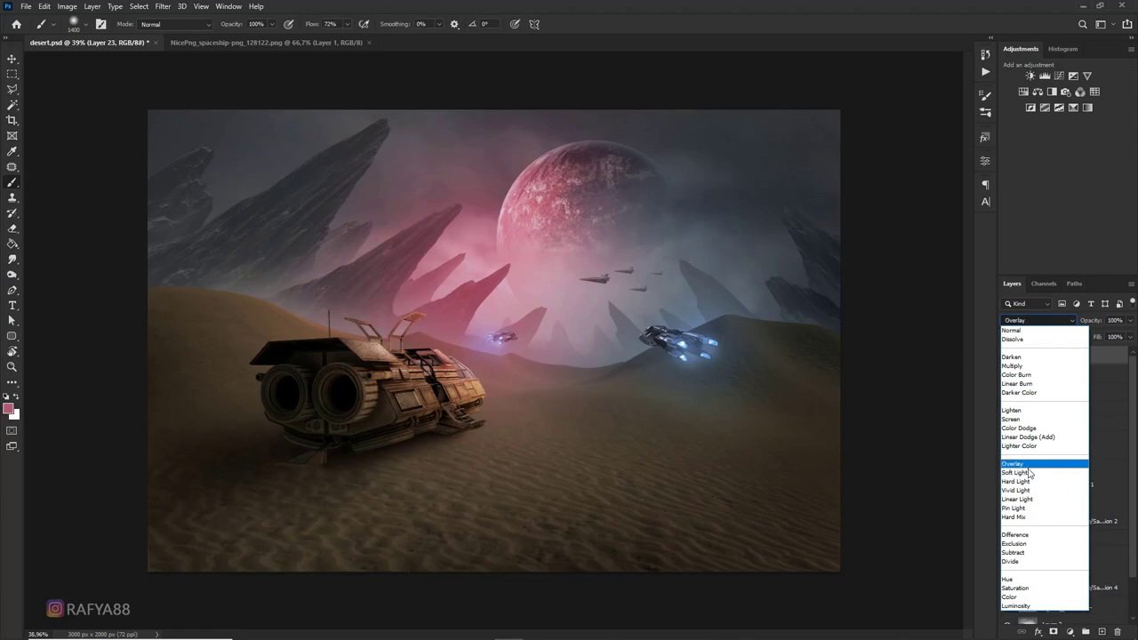
click(1027, 472)
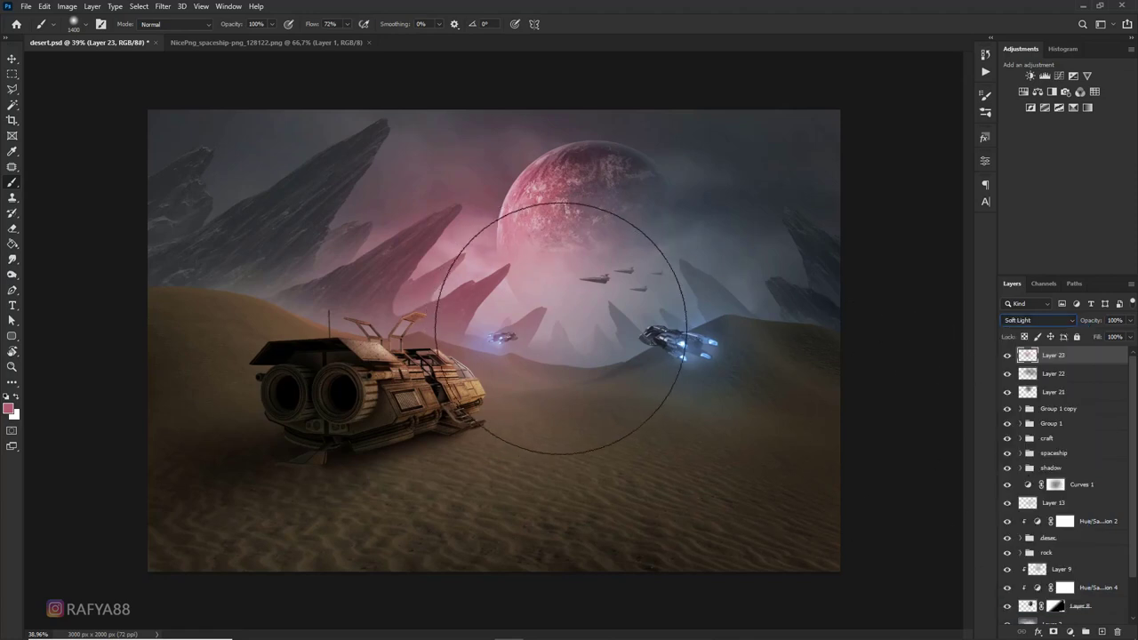
key(p)
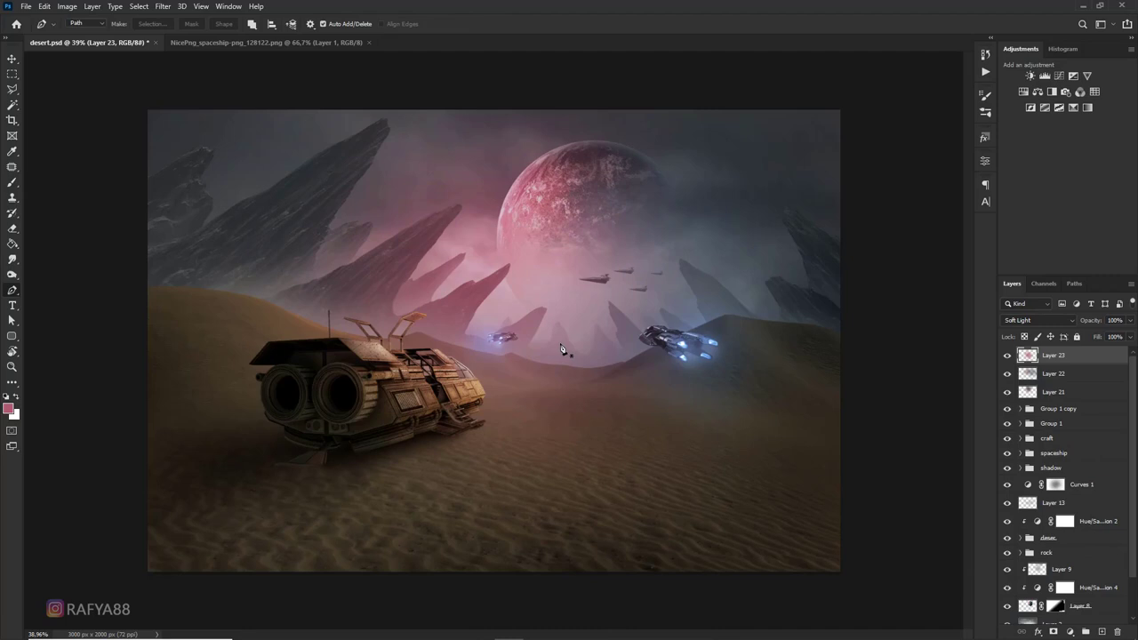
key(b)
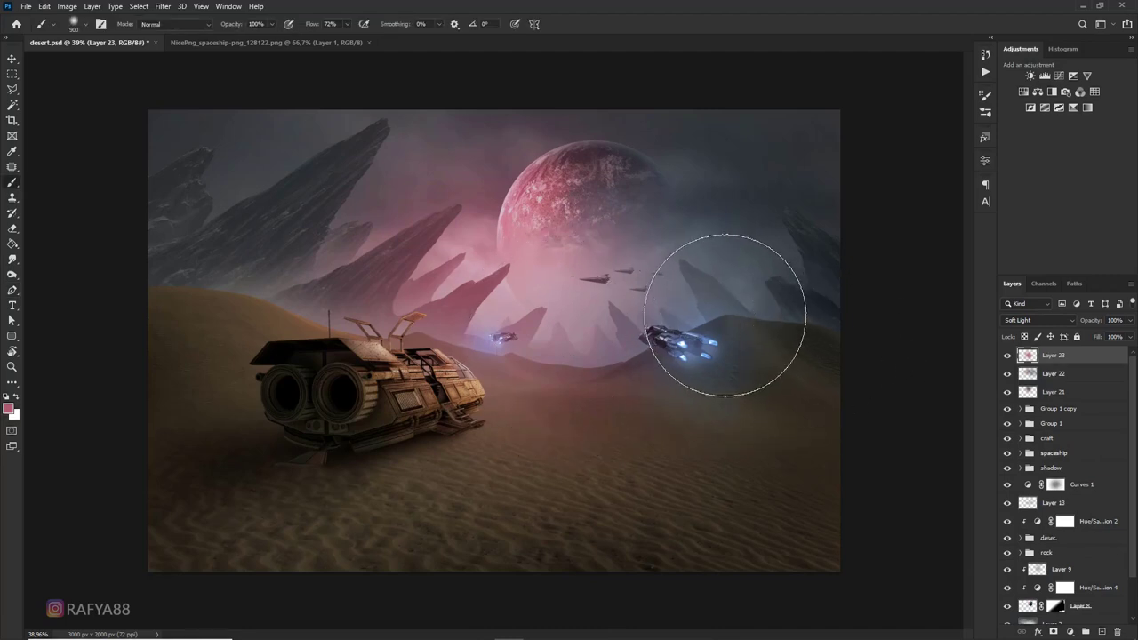
Sample light blue from the fighter's engines and tint the right side with a 1300 px brush
alt+click(683, 352)
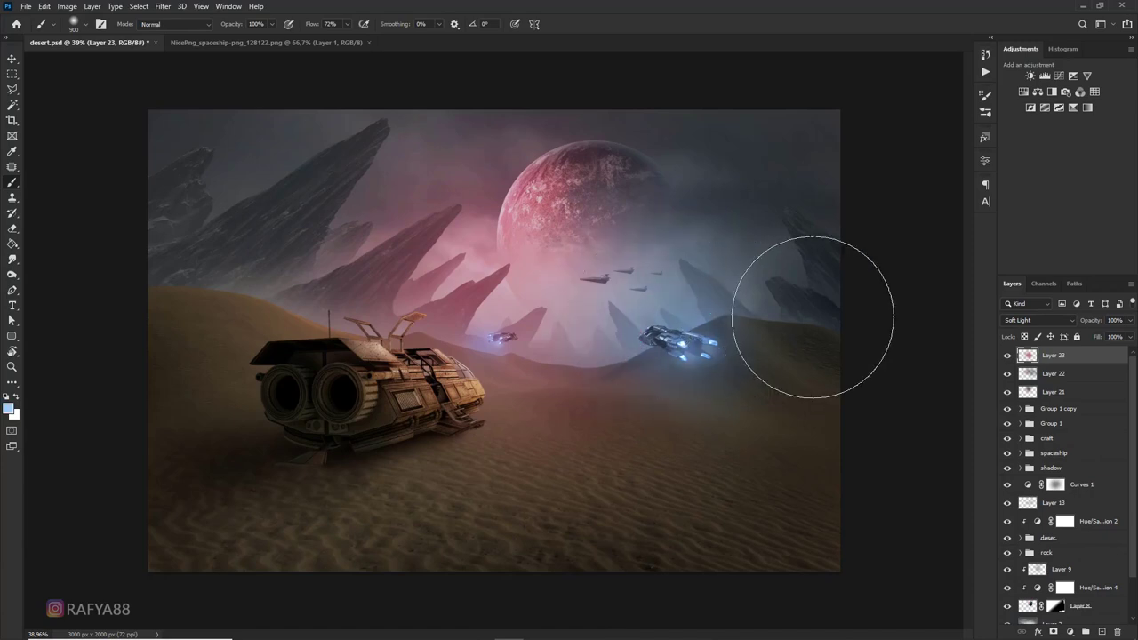
key(bracketright)
key(bracketright)
key(bracketright)
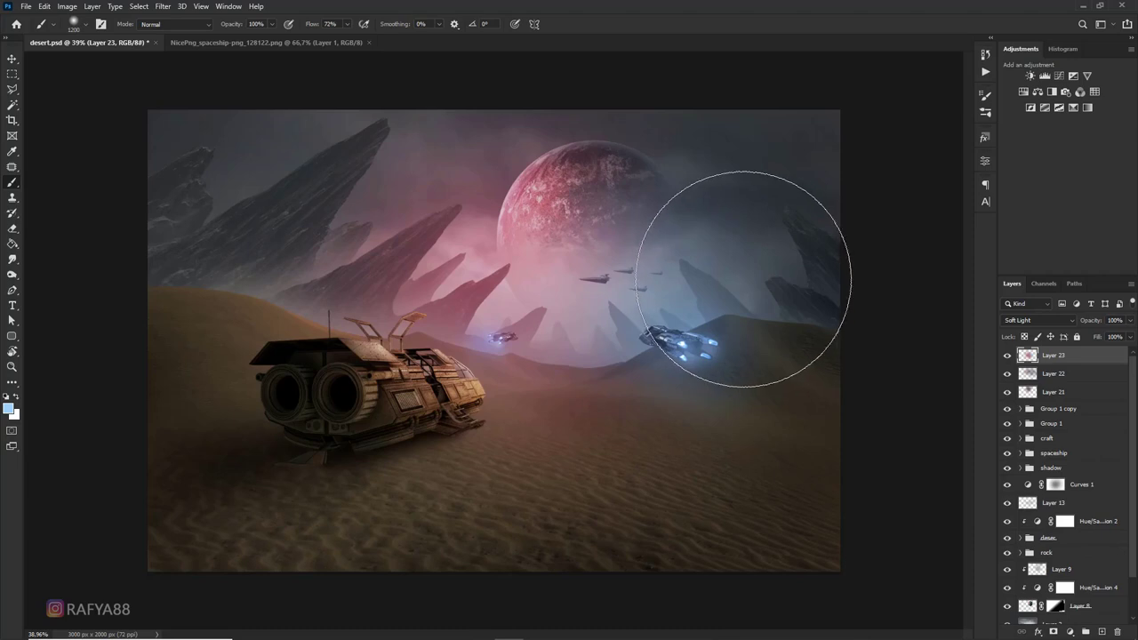
key(bracketright)
drag(740, 279, 909, 289)
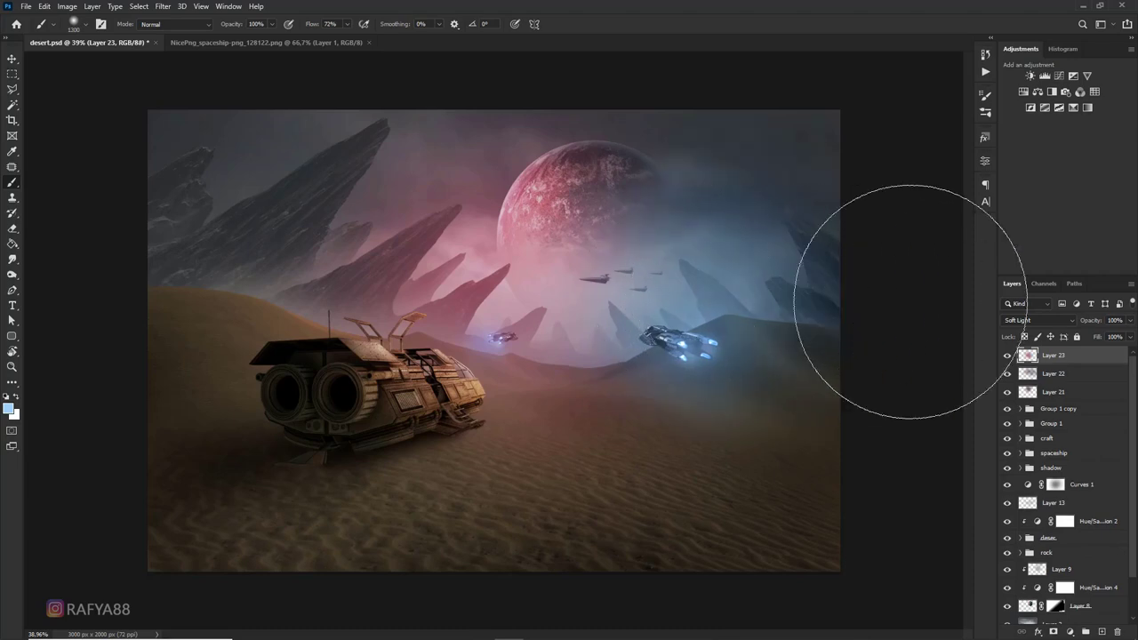
scroll(800, 223, down, 2)
scroll(791, 200, up, 1)
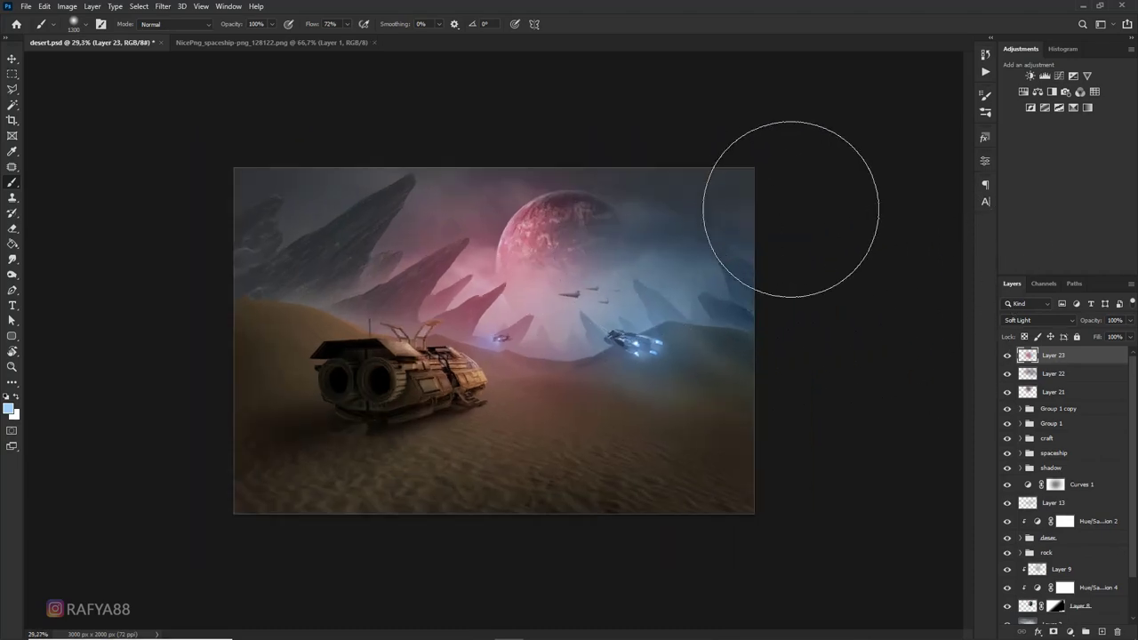
scroll(818, 203, up, 1)
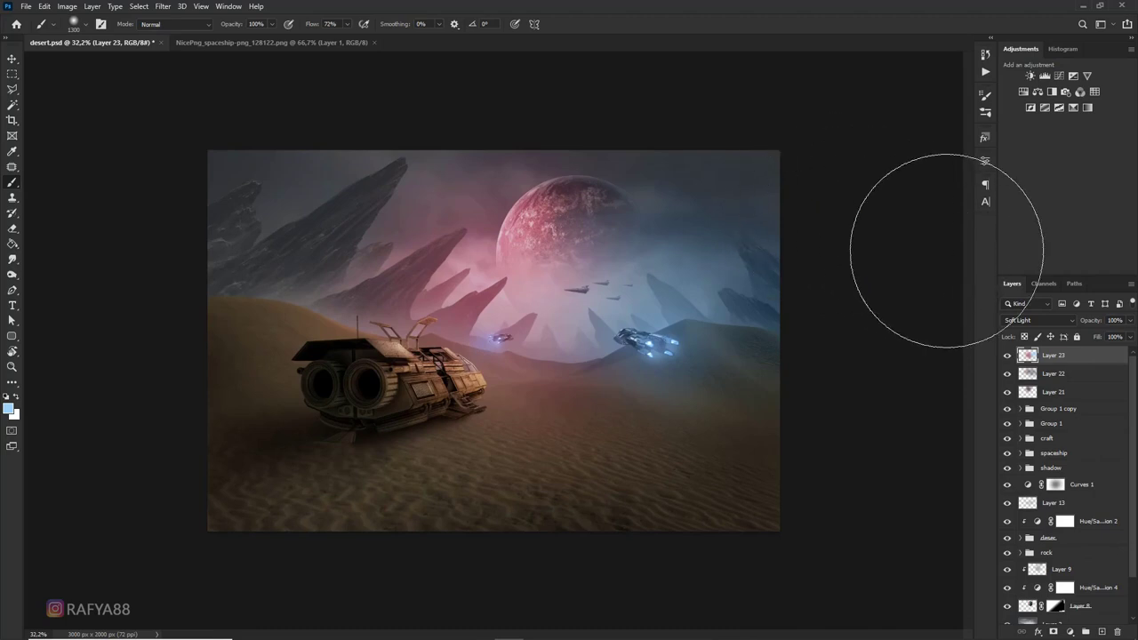
Erase parts of the blue glow, then resample pink from the scene's glow
key(e)
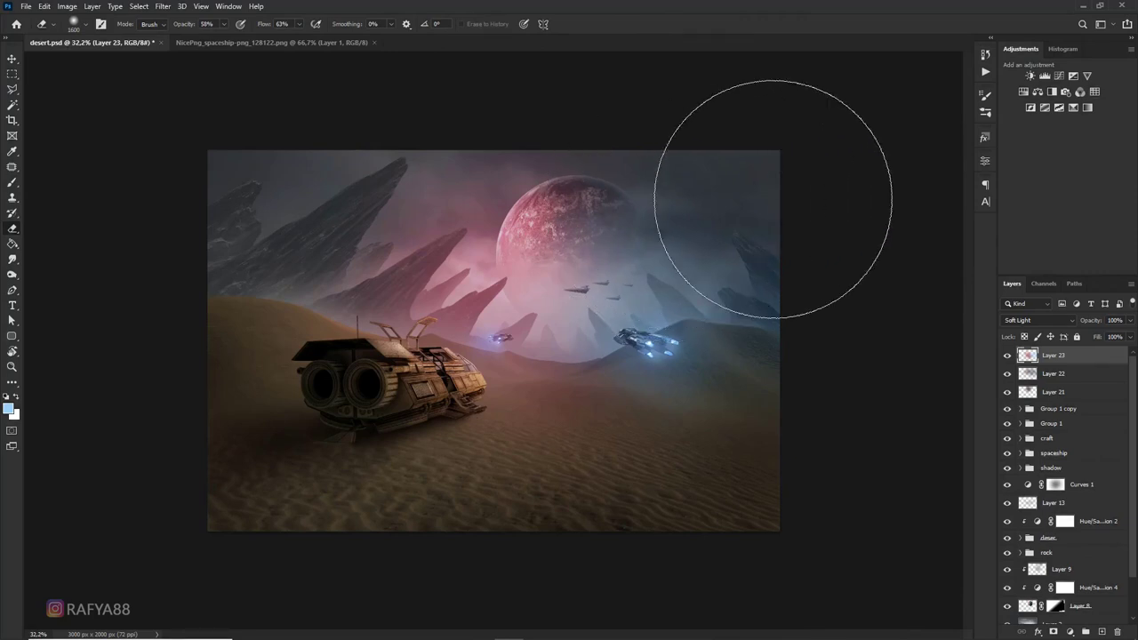
key(ctrl+plus)
key(ctrl+plus)
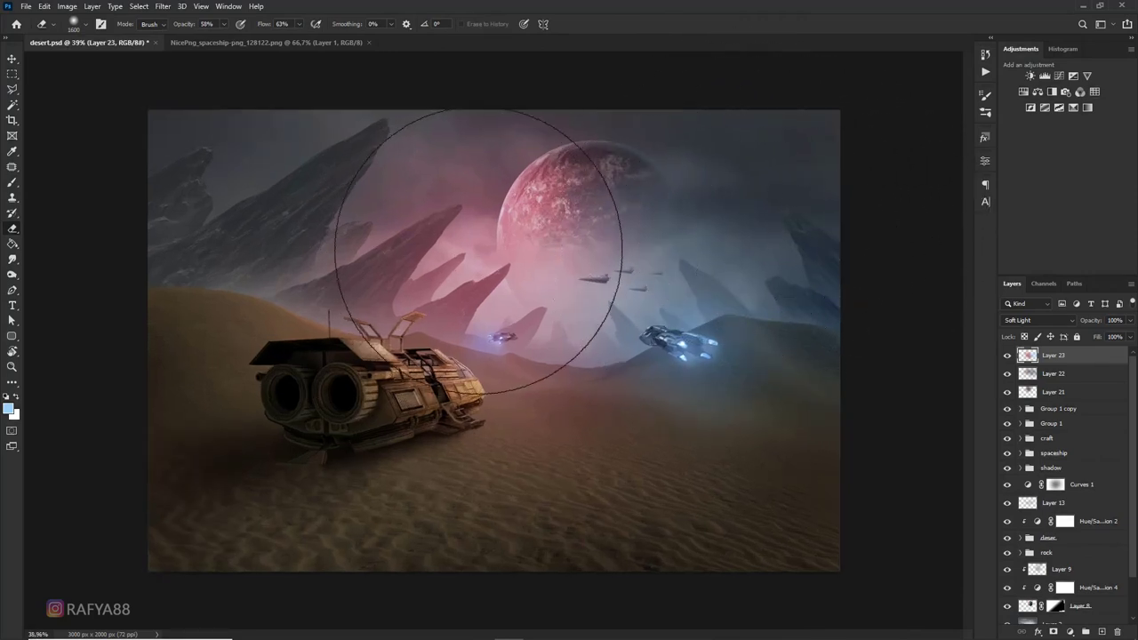
key(b)
alt+click(484, 291)
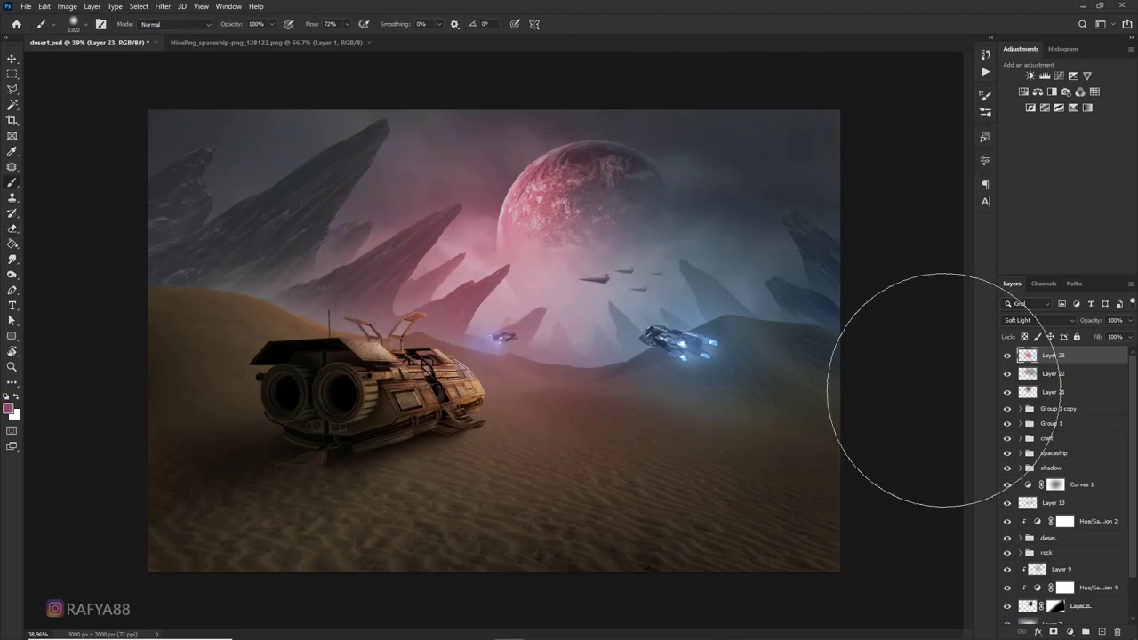
scroll(1085, 473, down, 2)
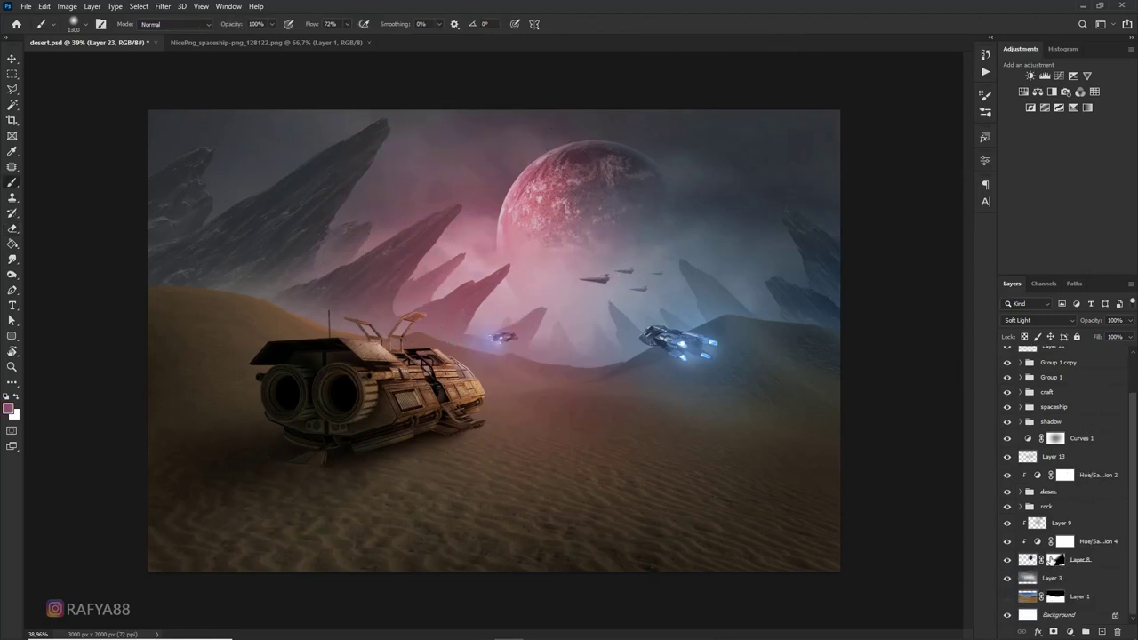
scroll(1039, 521, up, 1)
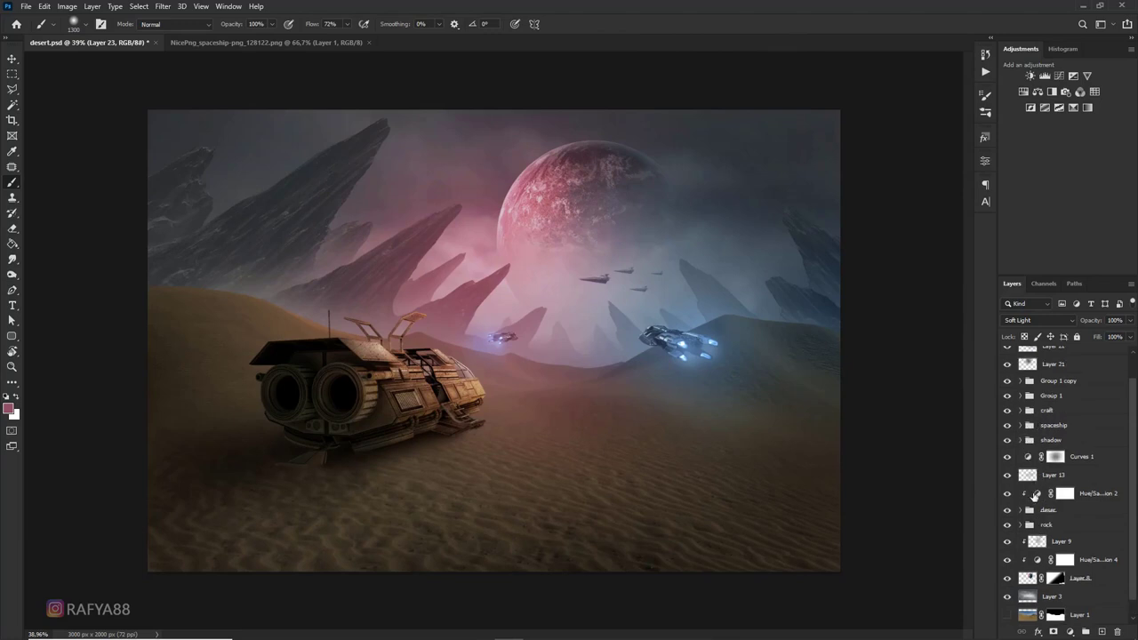
Add new Layer 24 above Layer 6 inside the expanded rock group
click(1021, 525)
scroll(1028, 523, down, 3)
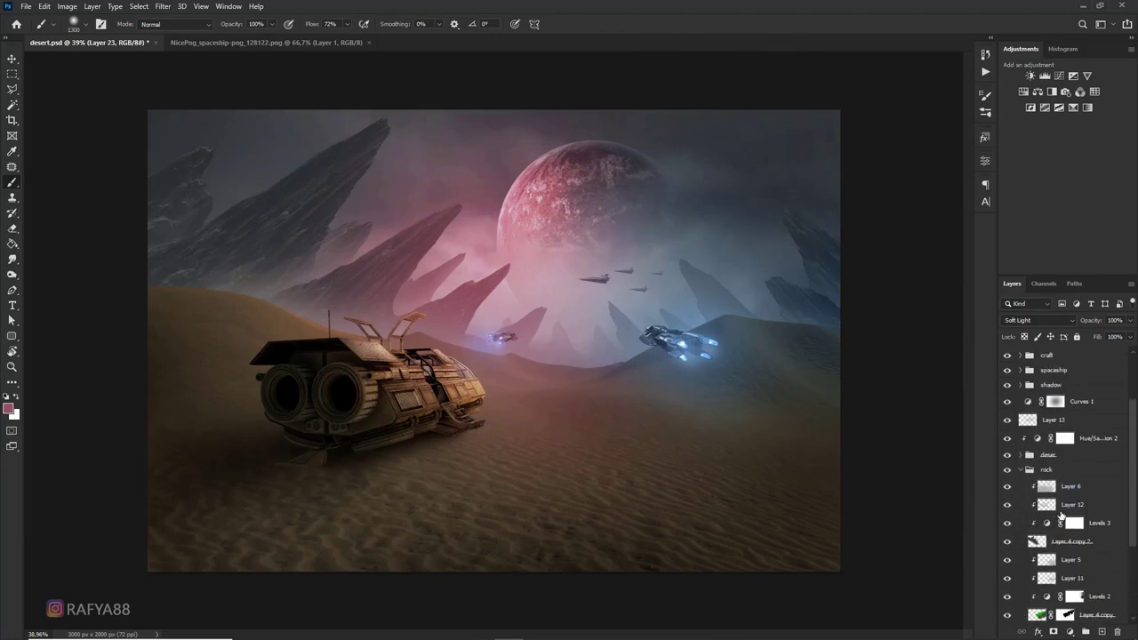
click(1072, 488)
click(1103, 632)
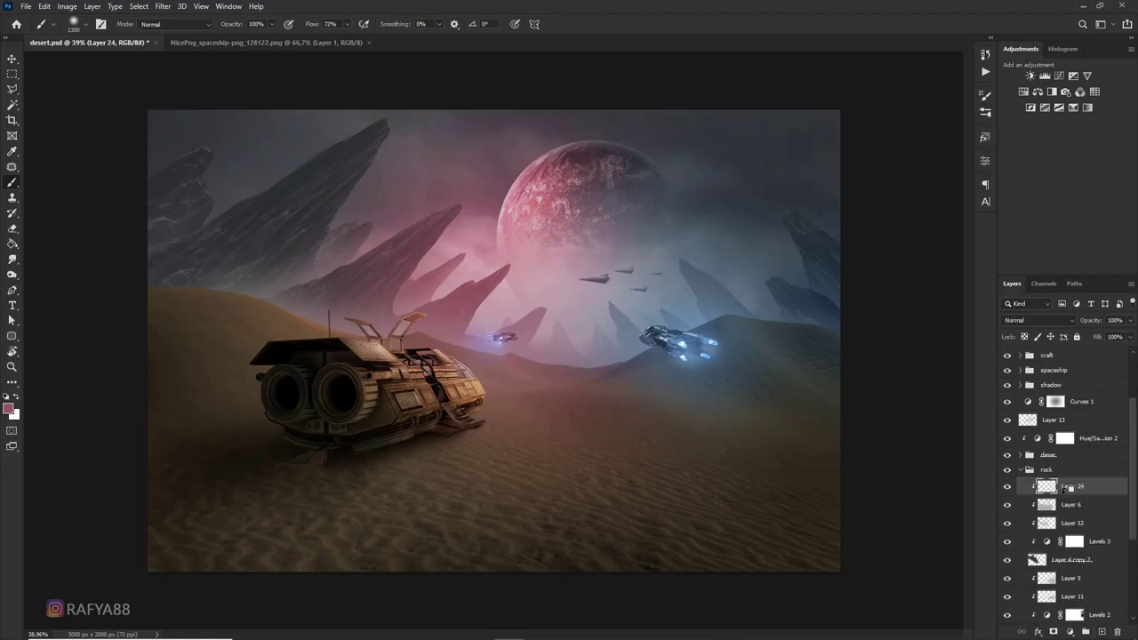
scroll(343, 368, up, 2)
Choose a light pink colour with a small brush, discarding the trial strokes on the craft
key(bracketleft)
key(bracketleft)
key(bracketleft)
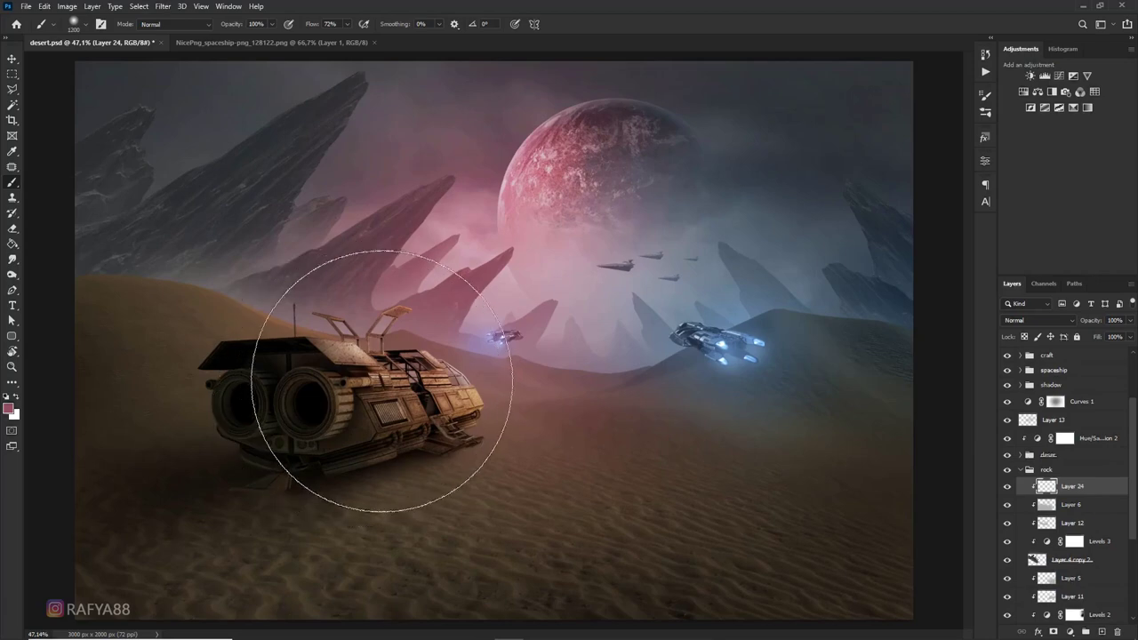
key(bracketleft)
key(bracketleft)
key(bracketleft)
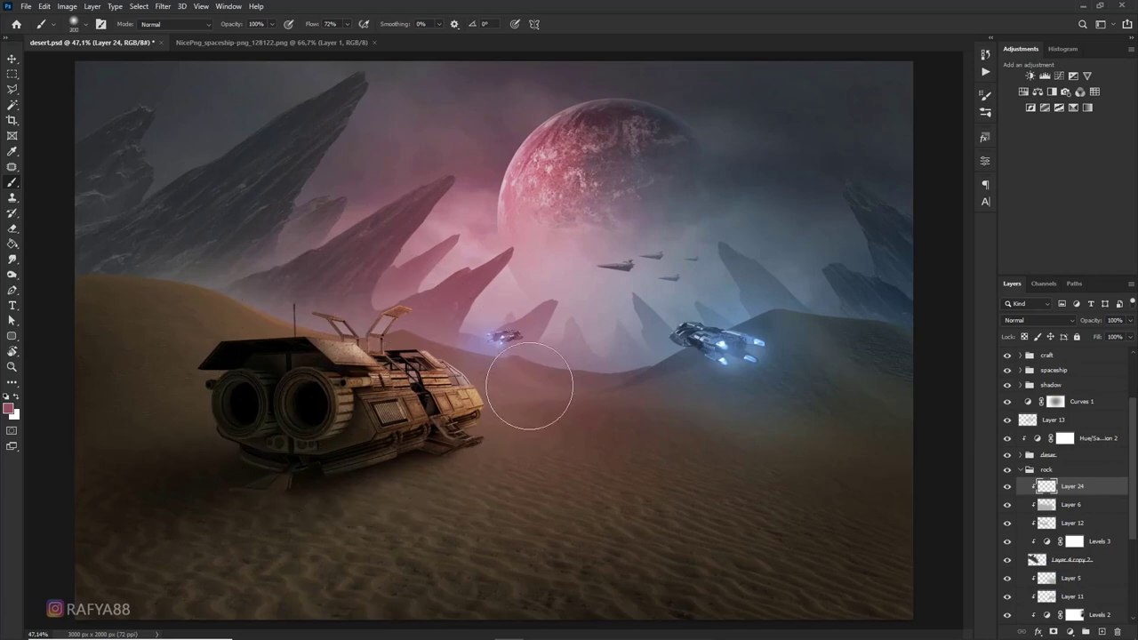
key(ctrl+z)
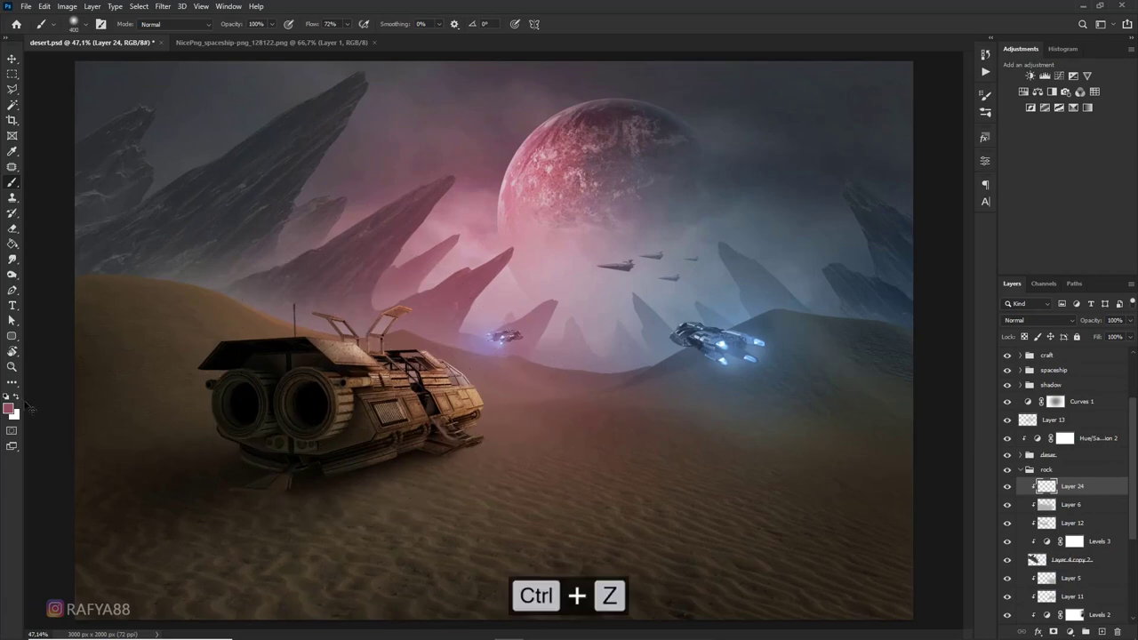
click(11, 409)
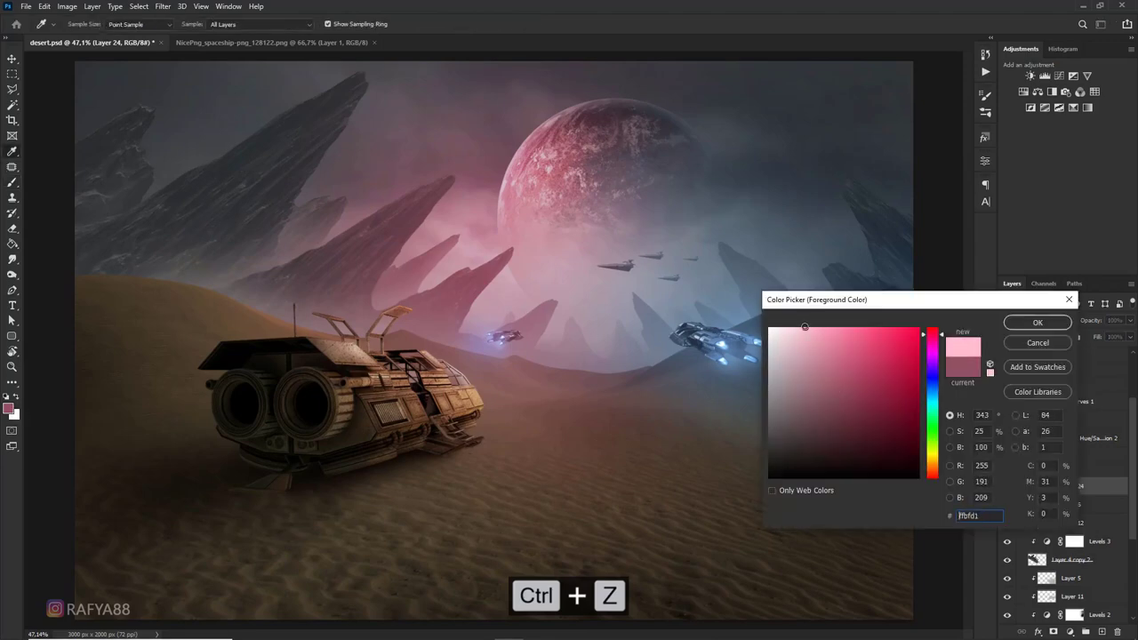
click(1026, 325)
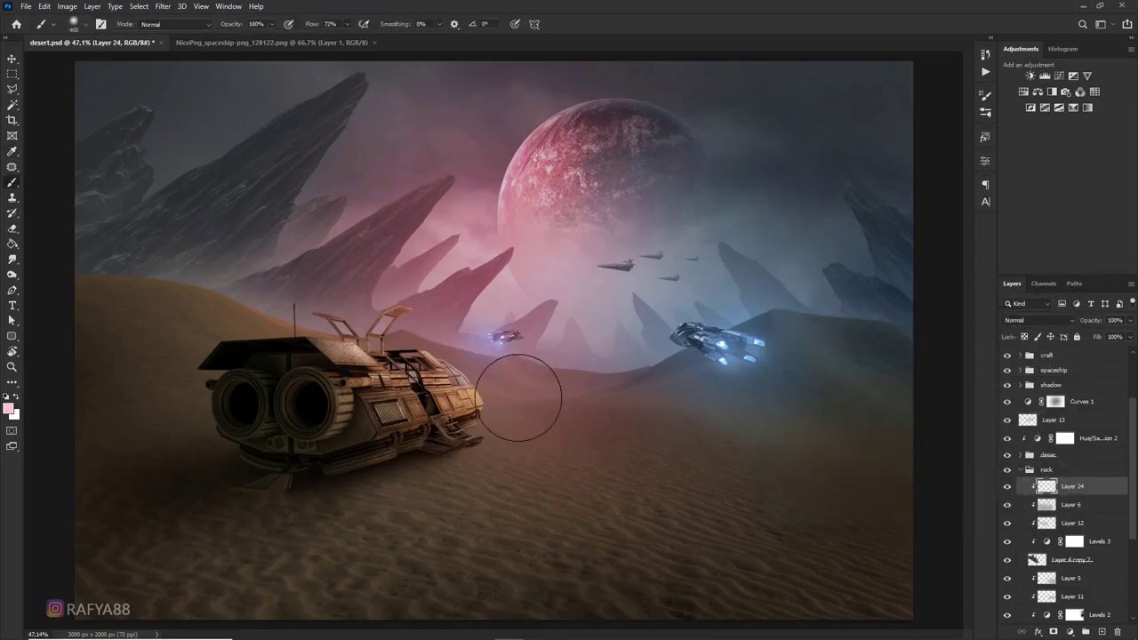
key(ctrl+z)
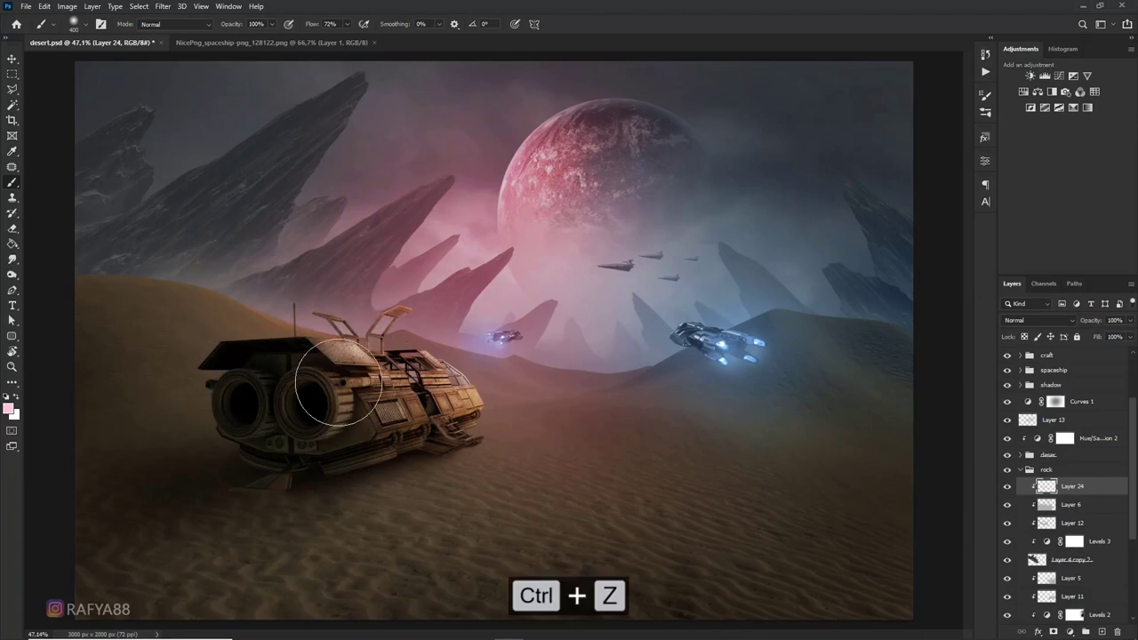
scroll(647, 364, down, 3)
scroll(469, 351, up, 1)
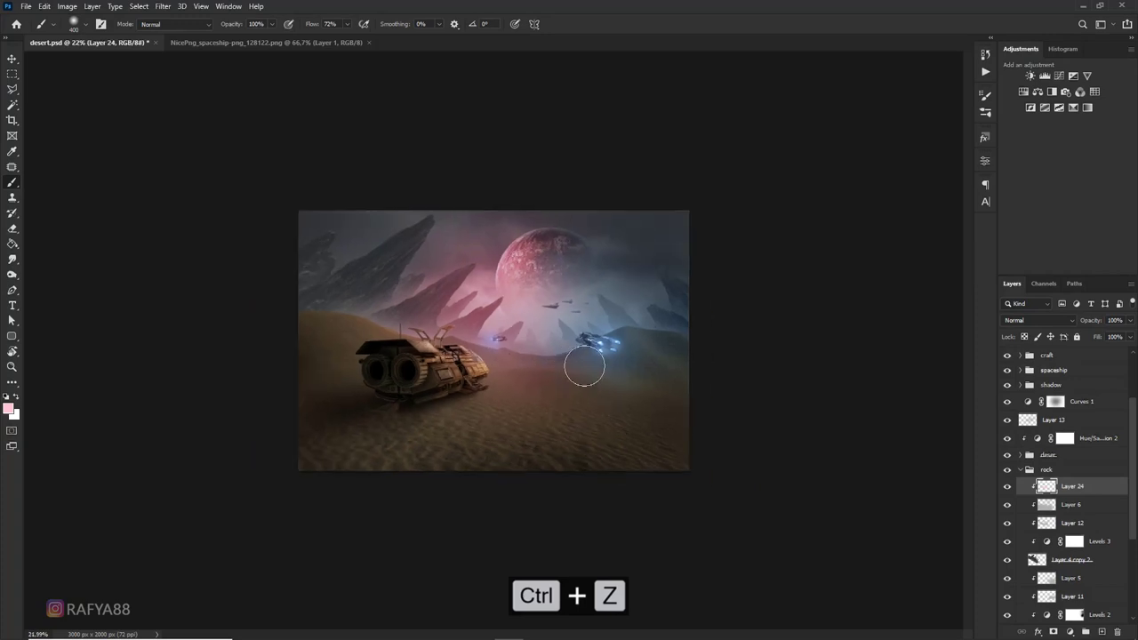
scroll(497, 333, up, 1)
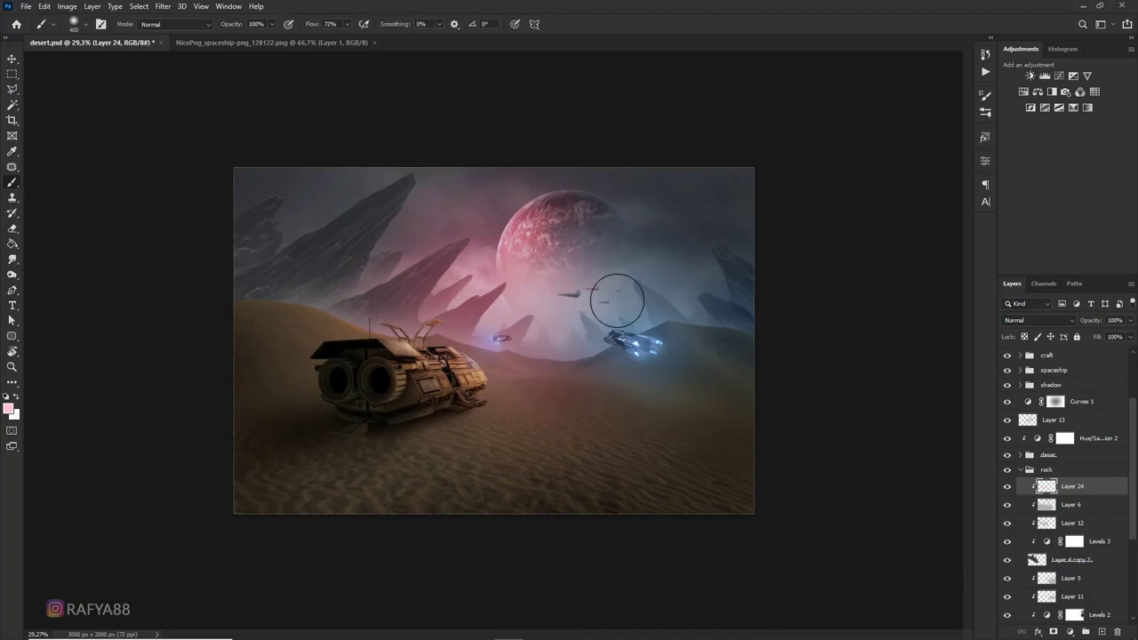
scroll(630, 285, down, 4)
scroll(592, 255, up, 2)
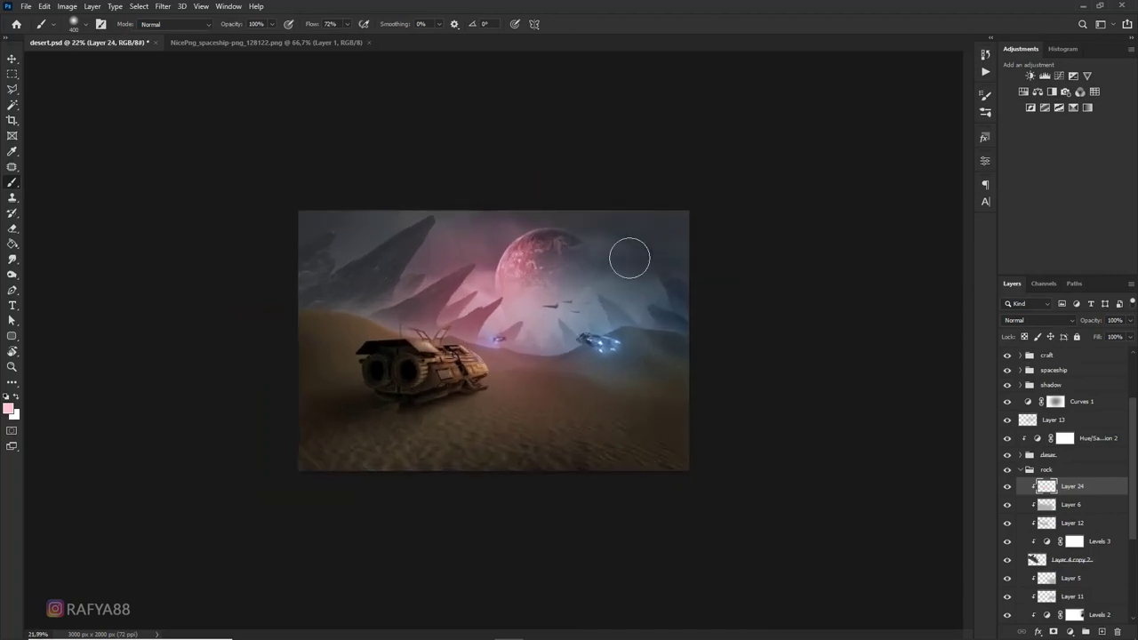
scroll(1082, 384, up, 3)
scroll(1081, 384, up, 1)
On new top Layer 25, brush a dark sand tone over the edges at 73% opacity
click(1076, 360)
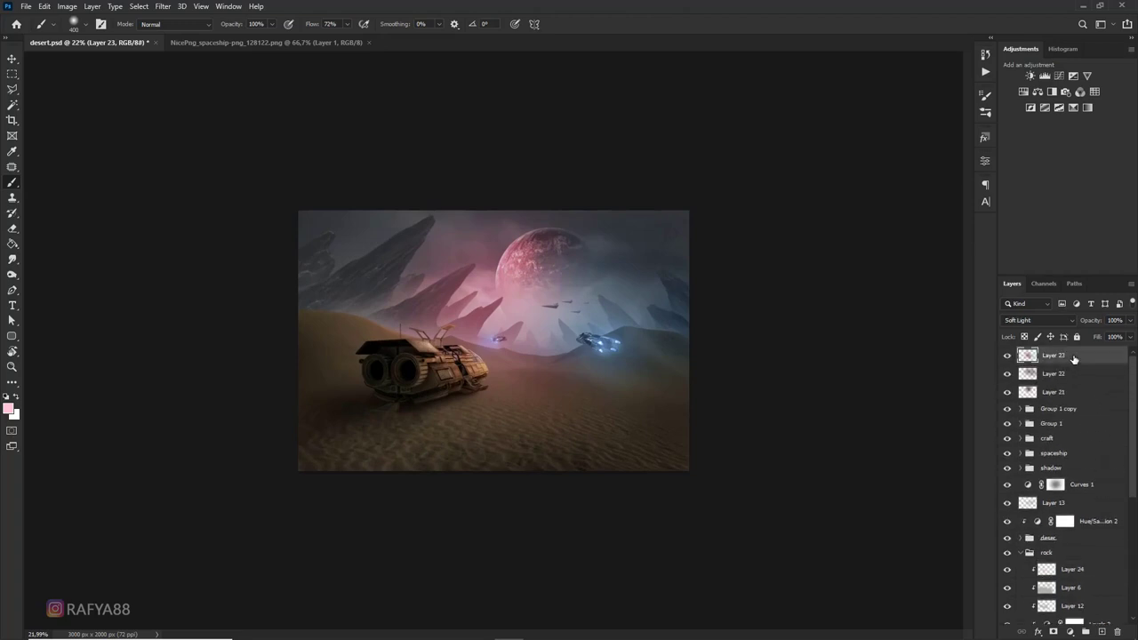
click(1101, 631)
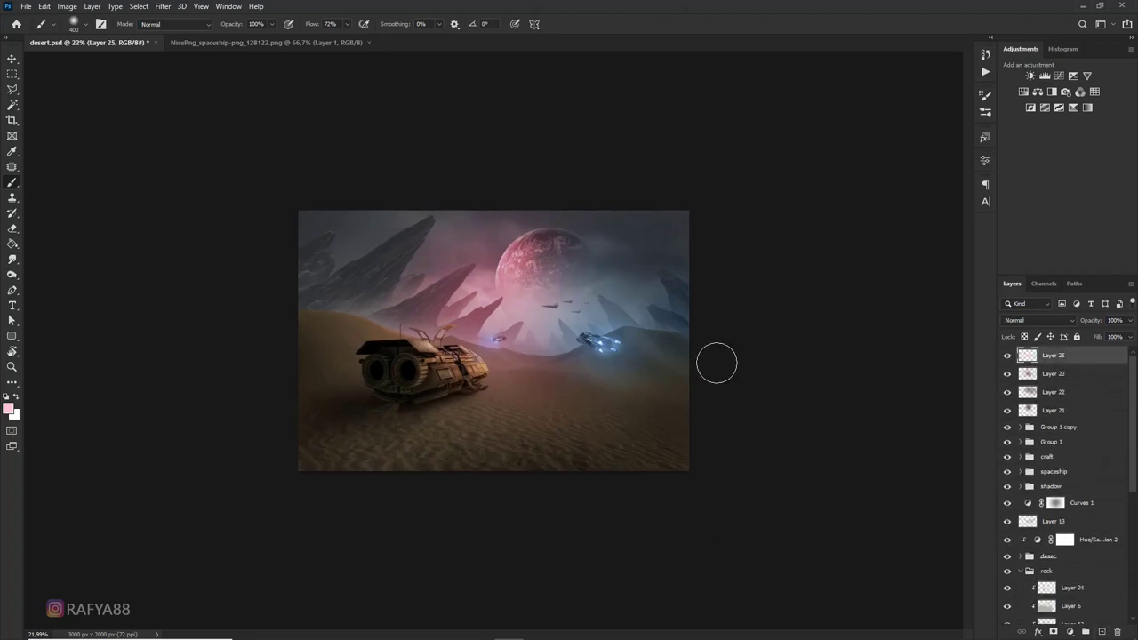
alt+click(588, 461)
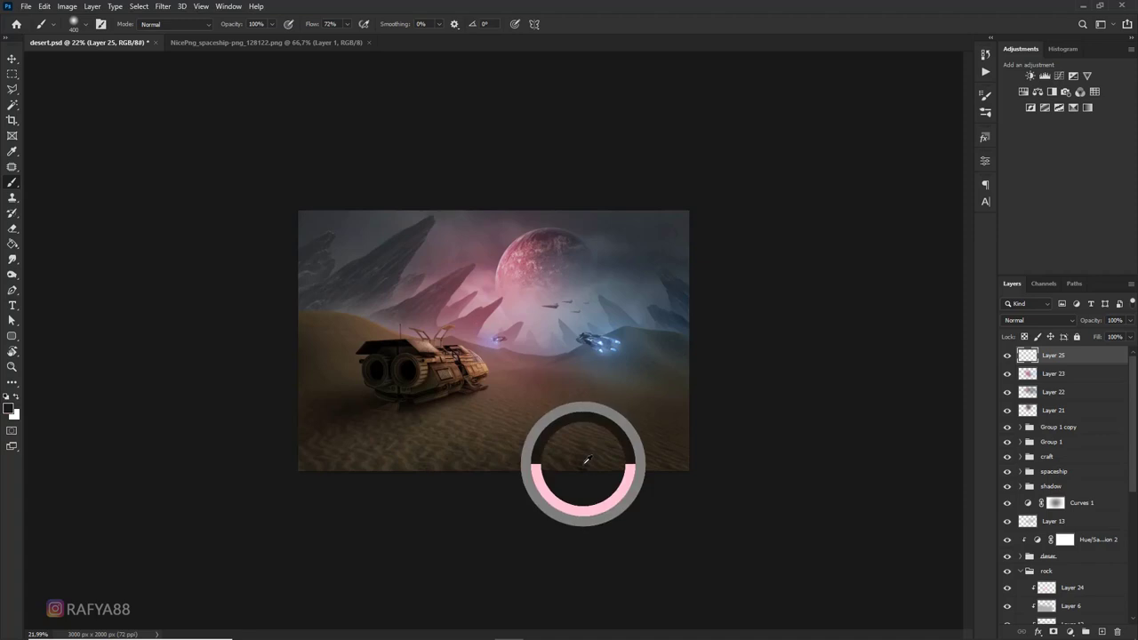
alt+scroll(579, 465, down, 1)
key(bracketright)
key(bracketright)
key(bracketright)
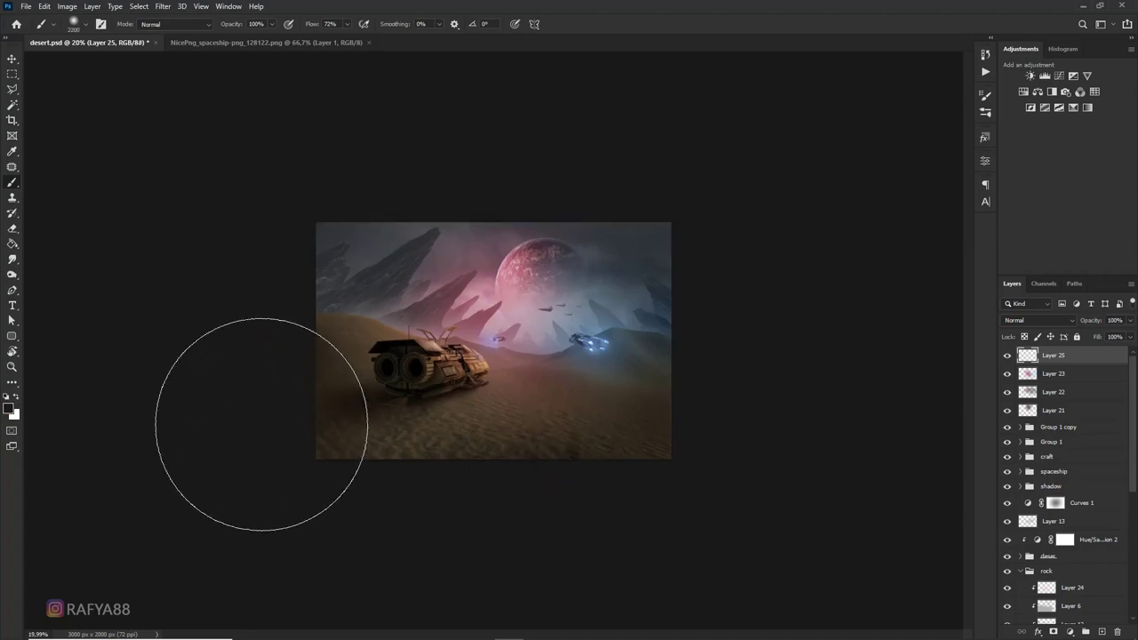
key(bracketright)
key(bracketright)
key(bracketright)
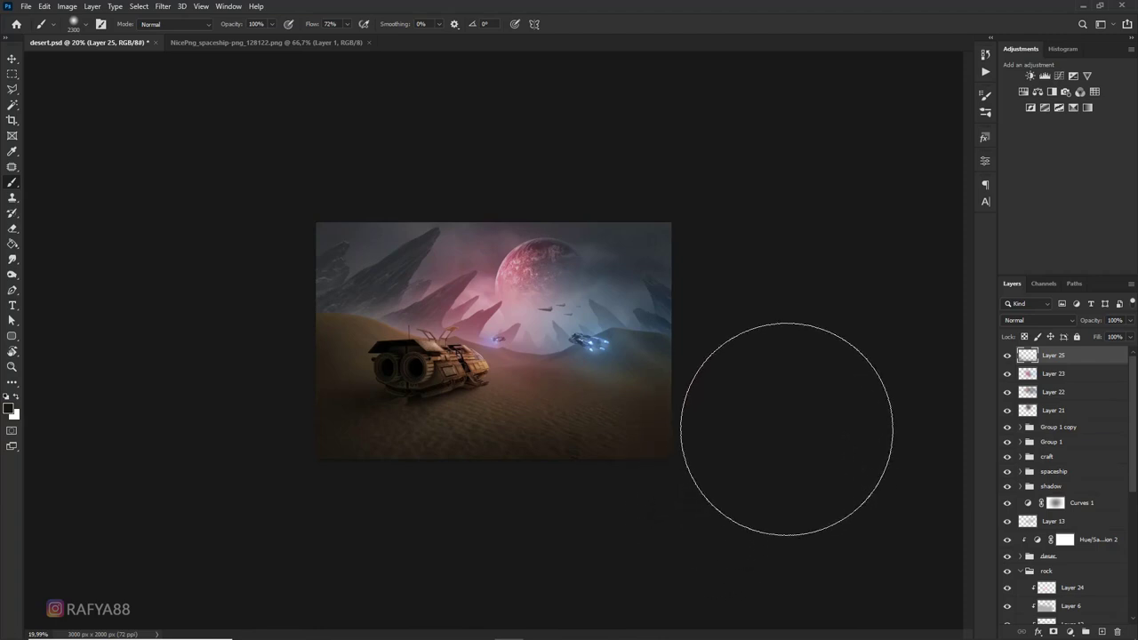
alt+scroll(747, 445, up, 1)
alt+scroll(711, 457, up, 1)
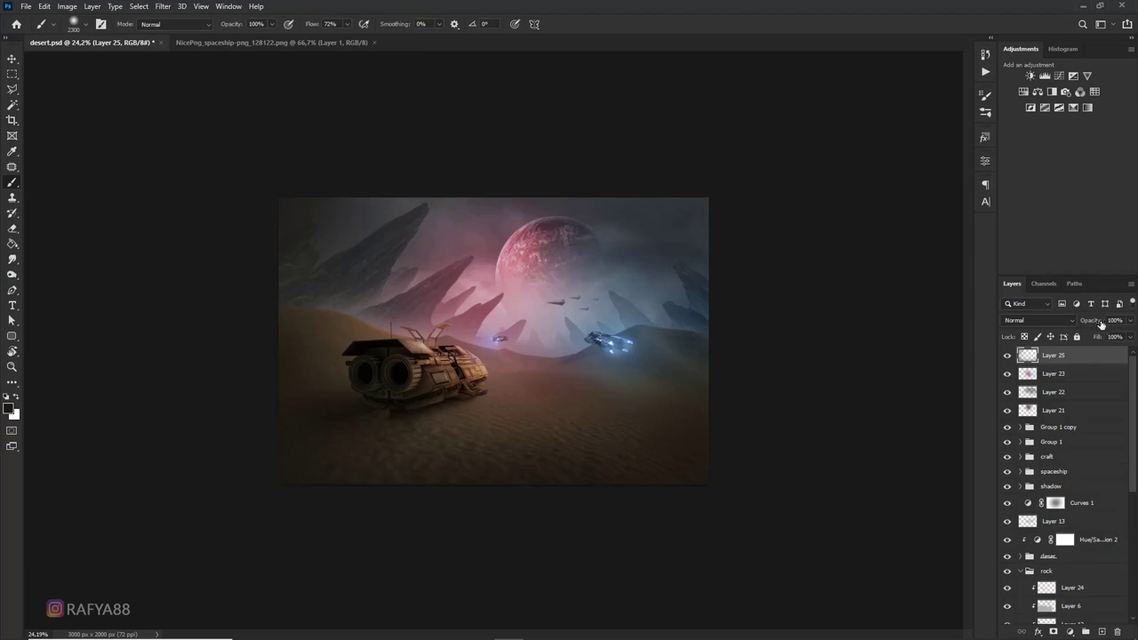
drag(1099, 322, 1080, 326)
click(1070, 633)
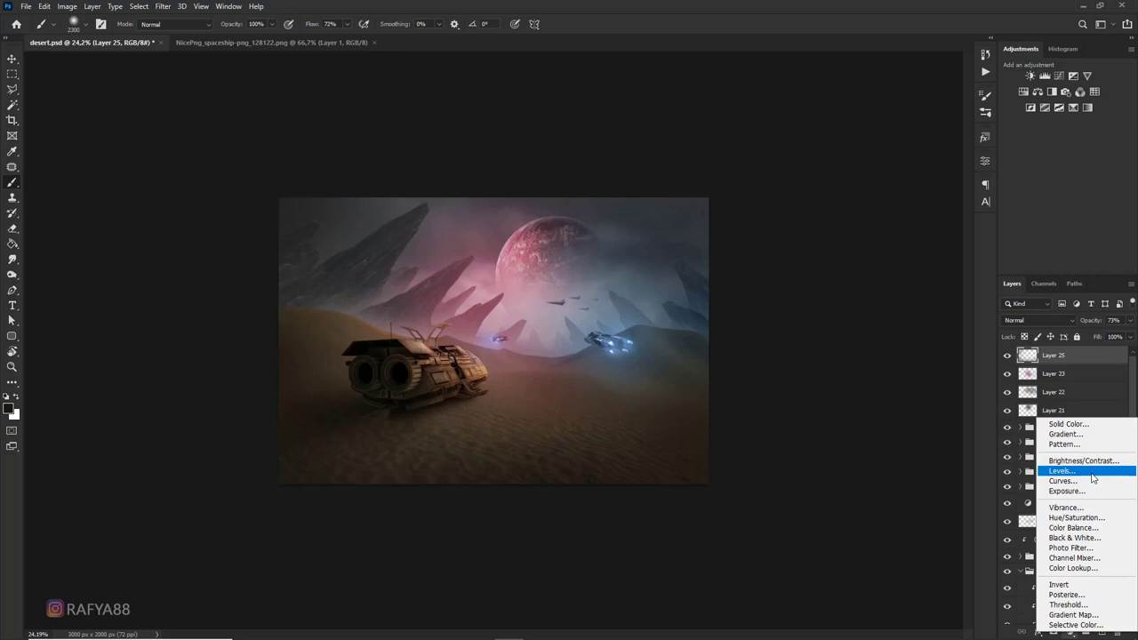
Add Levels 5 with Blue output 23–212 and Red output 0–236 for a cooler tint
click(1091, 473)
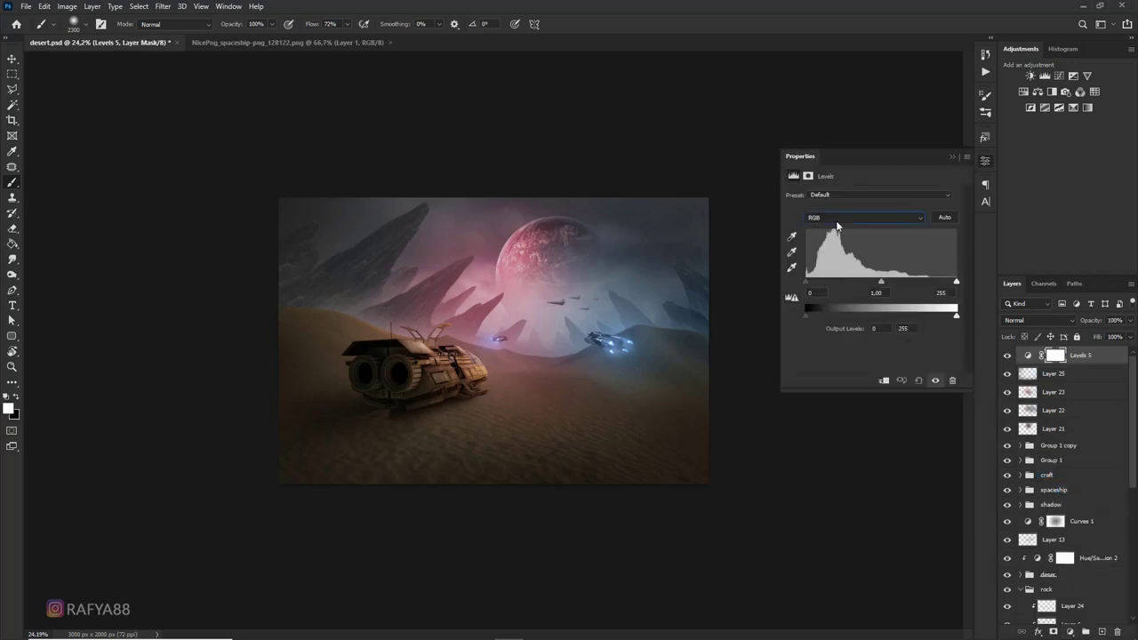
click(862, 217)
click(836, 257)
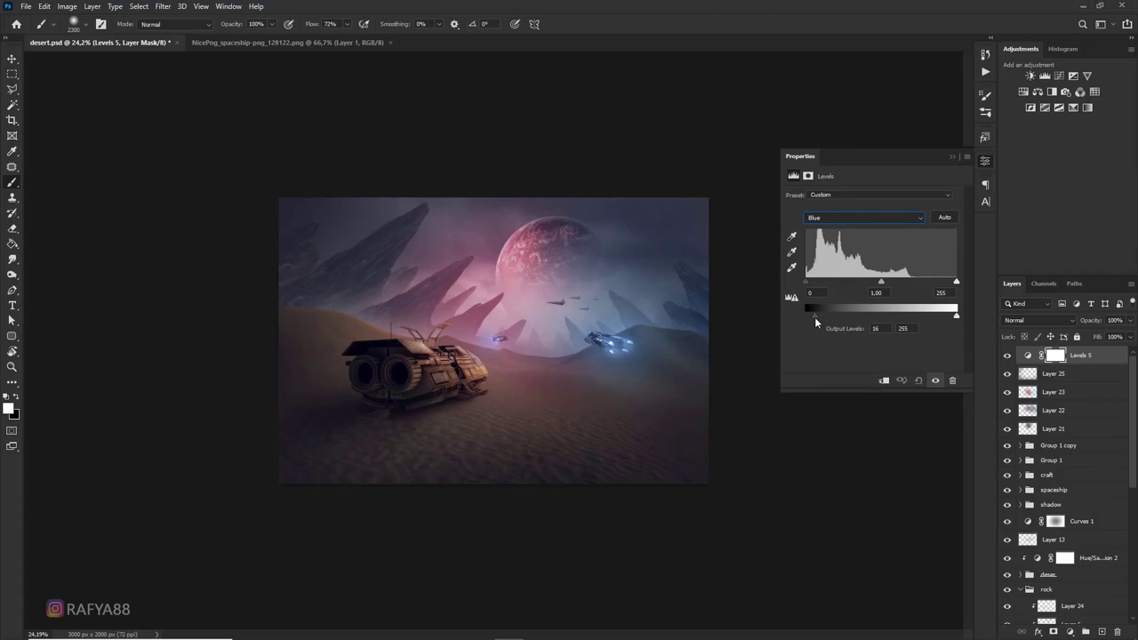
mouse_move(957, 316)
mouse_down()
mouse_move(930, 320)
mouse_move(966, 320)
mouse_move(931, 320)
mouse_up()
drag(929, 318, 932, 319)
click(862, 217)
click(854, 229)
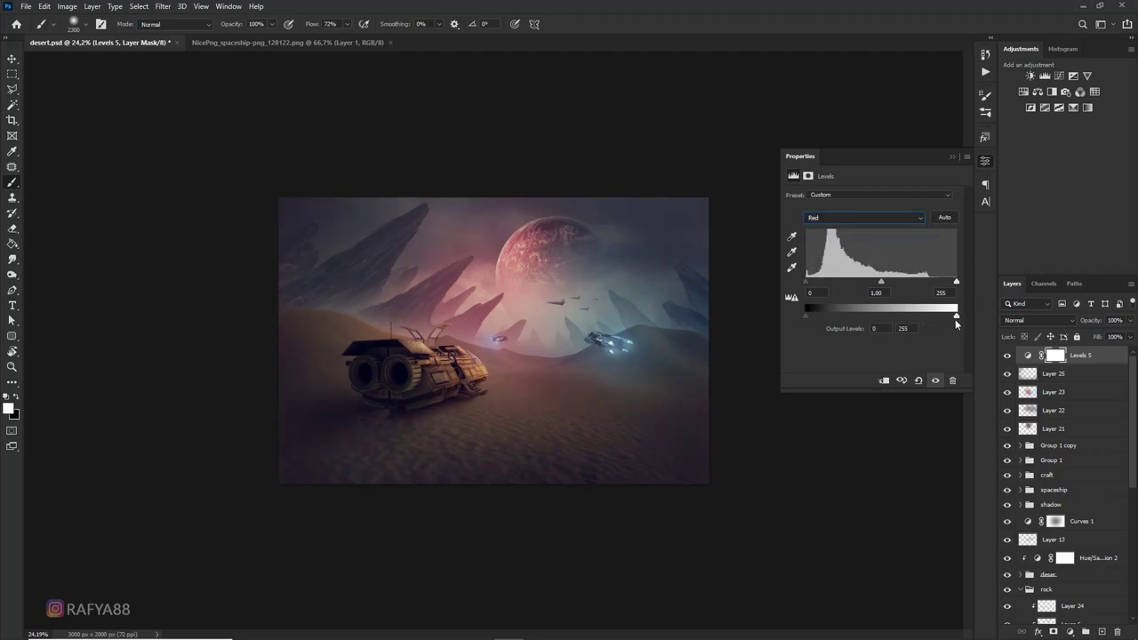
drag(956, 320, 946, 319)
click(1069, 631)
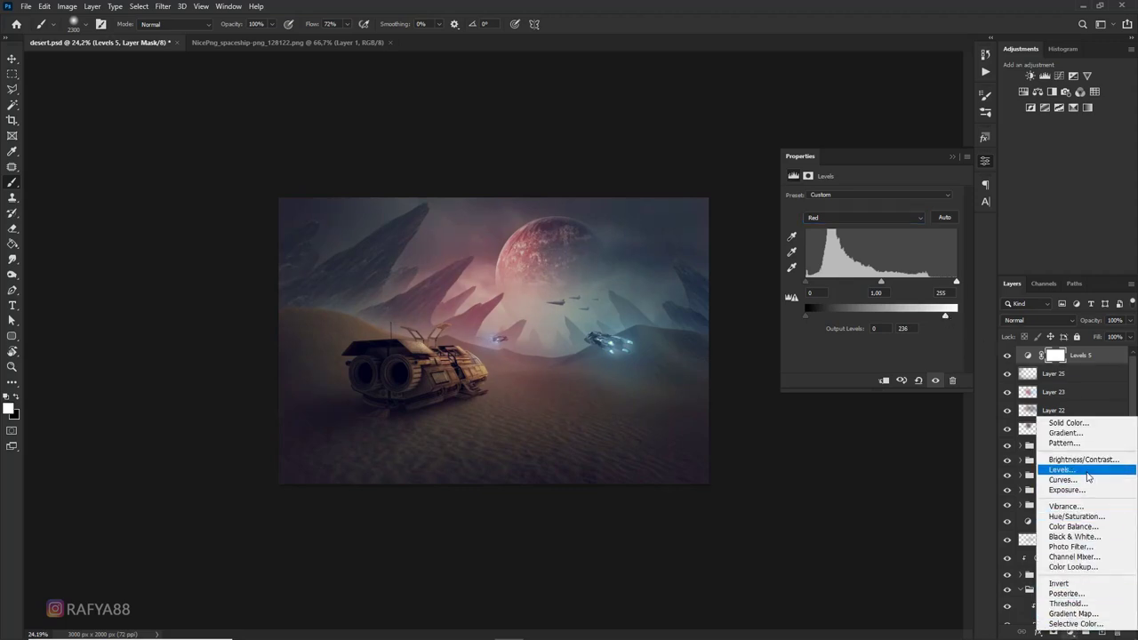
Add Levels 6 with Blue output set to 9–255, then close Properties
click(1061, 469)
click(840, 218)
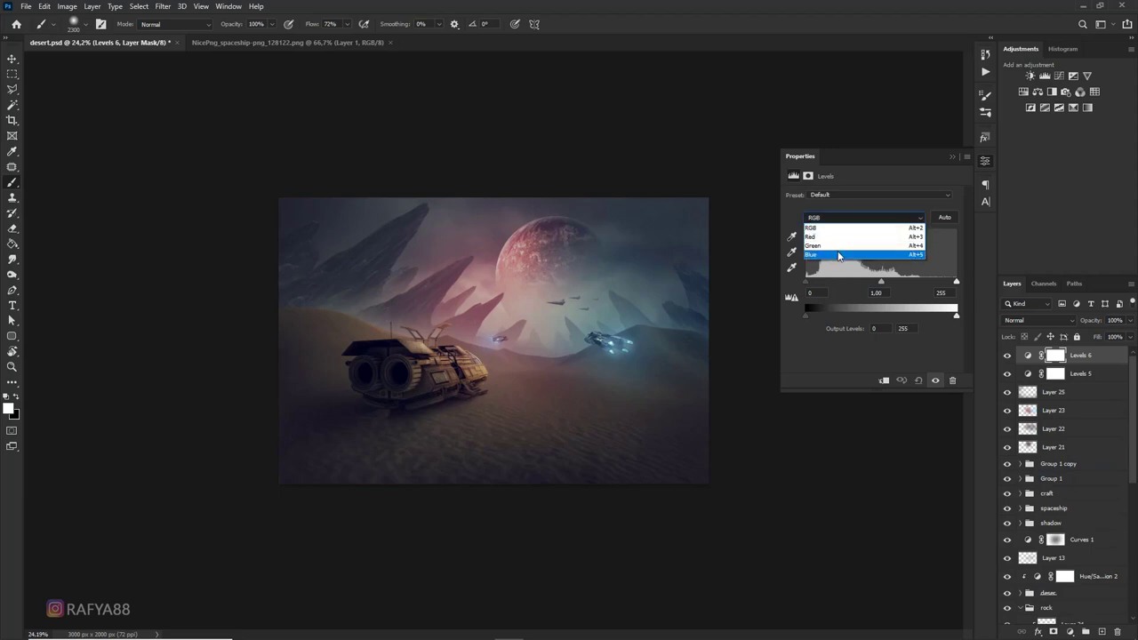
click(838, 254)
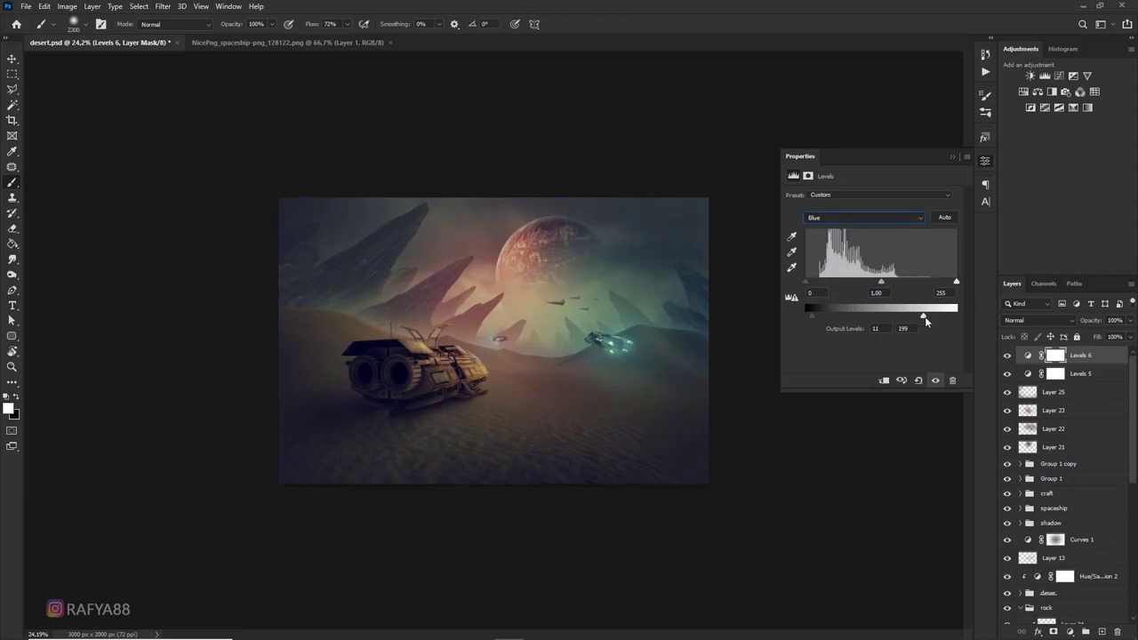
drag(926, 321, 928, 322)
drag(810, 317, 812, 316)
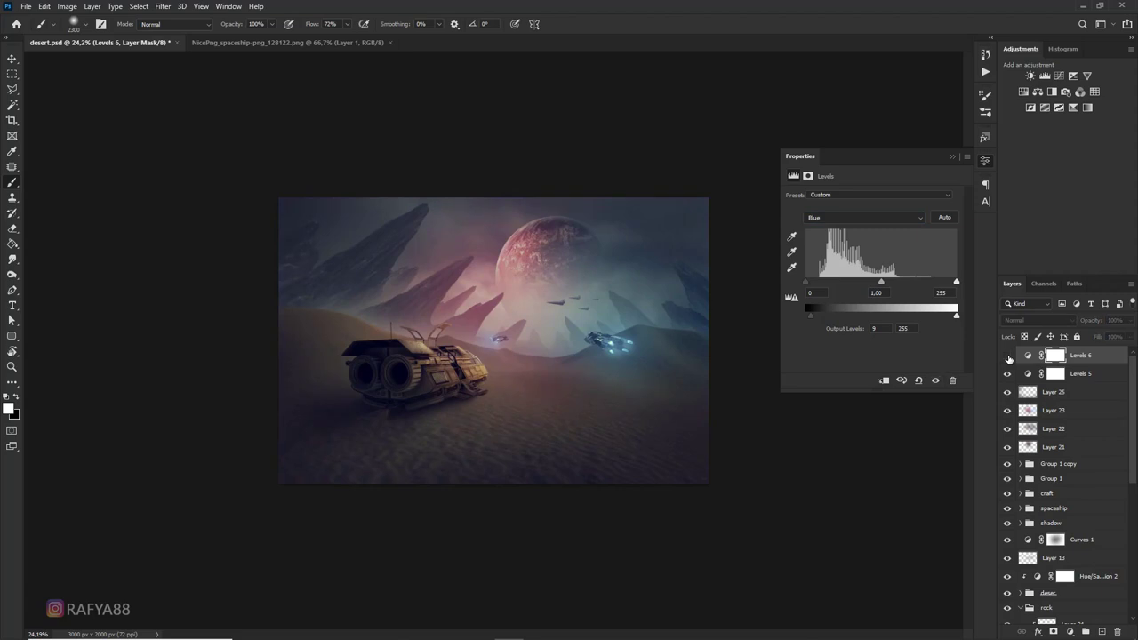
click(1008, 357)
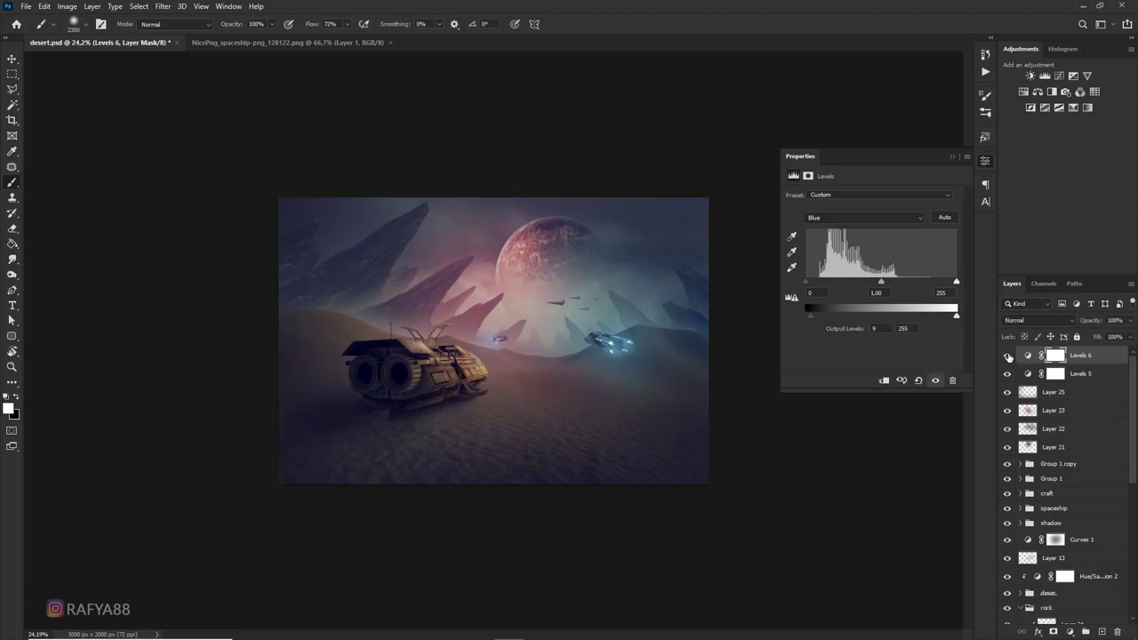
click(953, 156)
key(ctrl+plus)
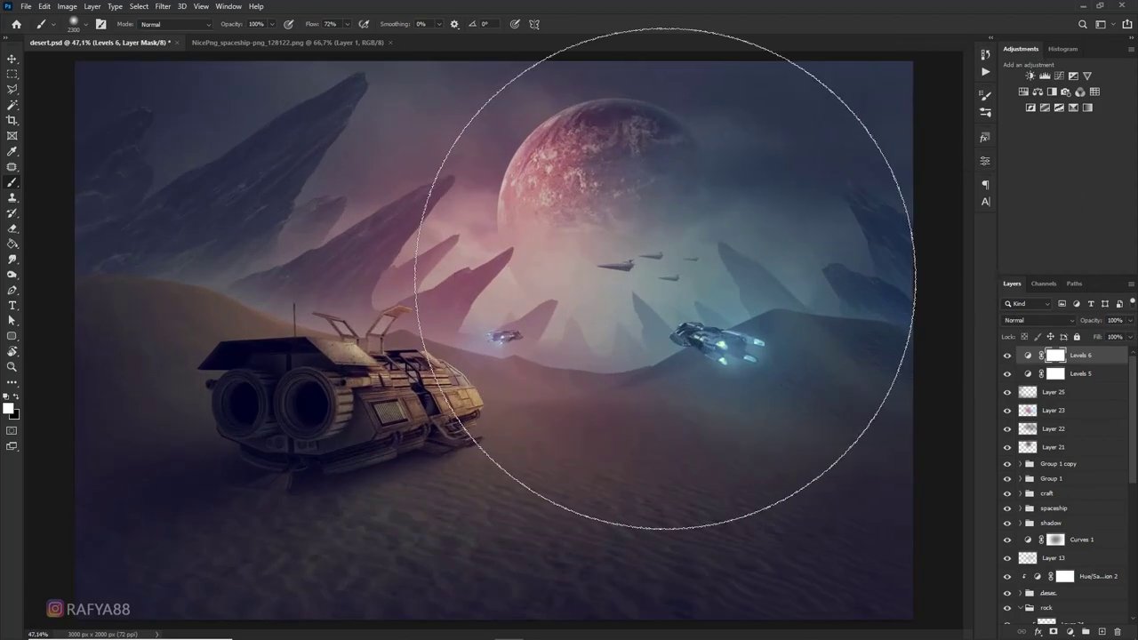
key(ctrl+minus)
scroll(667, 277, down, 1)
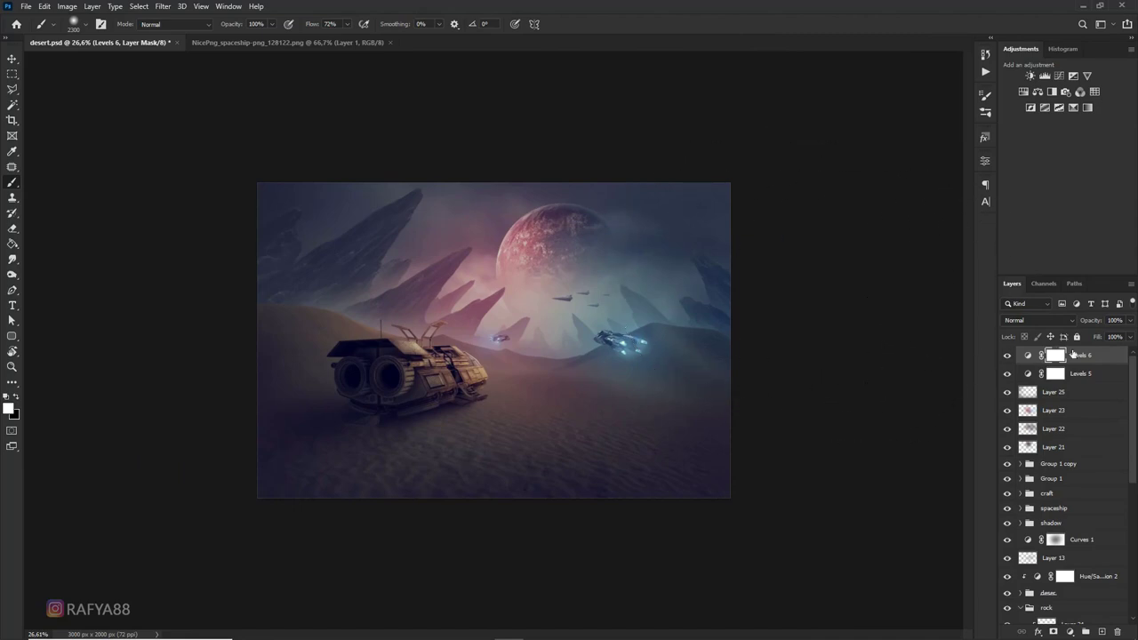
Stamp visible layers into Layer 26, blend it Linear Light, and apply a 2.5-pixel High Pass
key(ctrl+shift+alt+e)
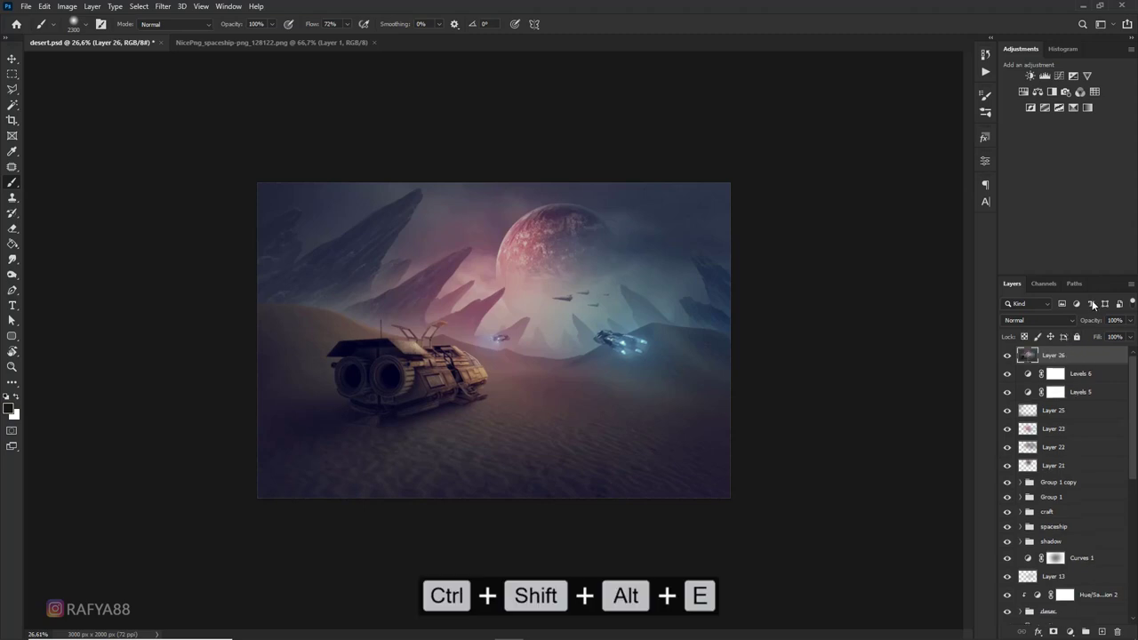
click(1038, 320)
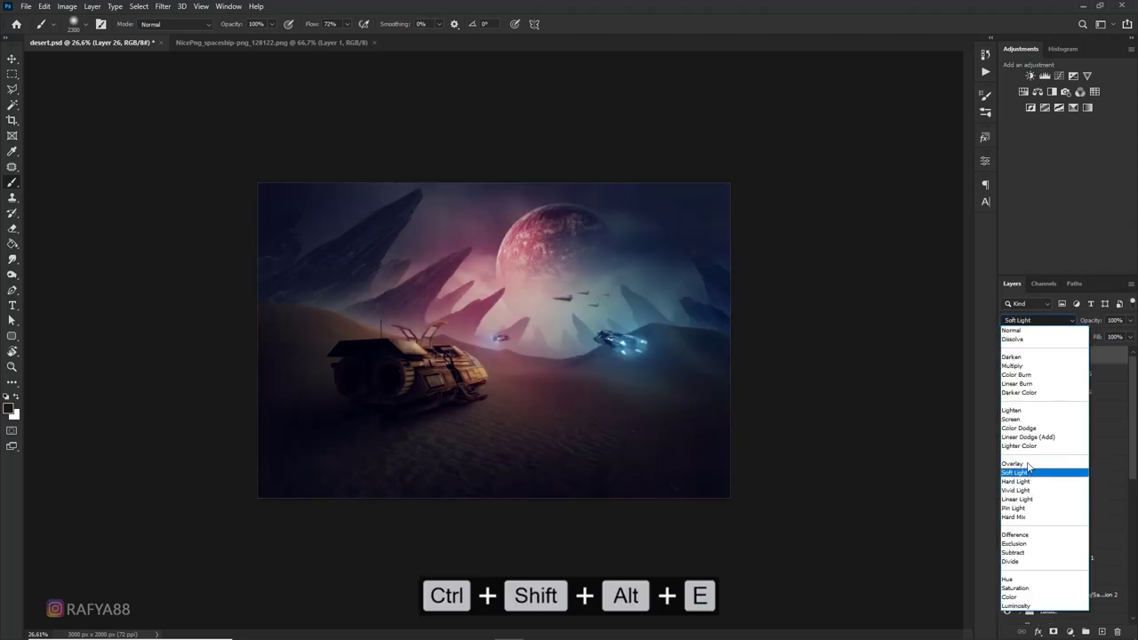
click(1018, 499)
click(163, 6)
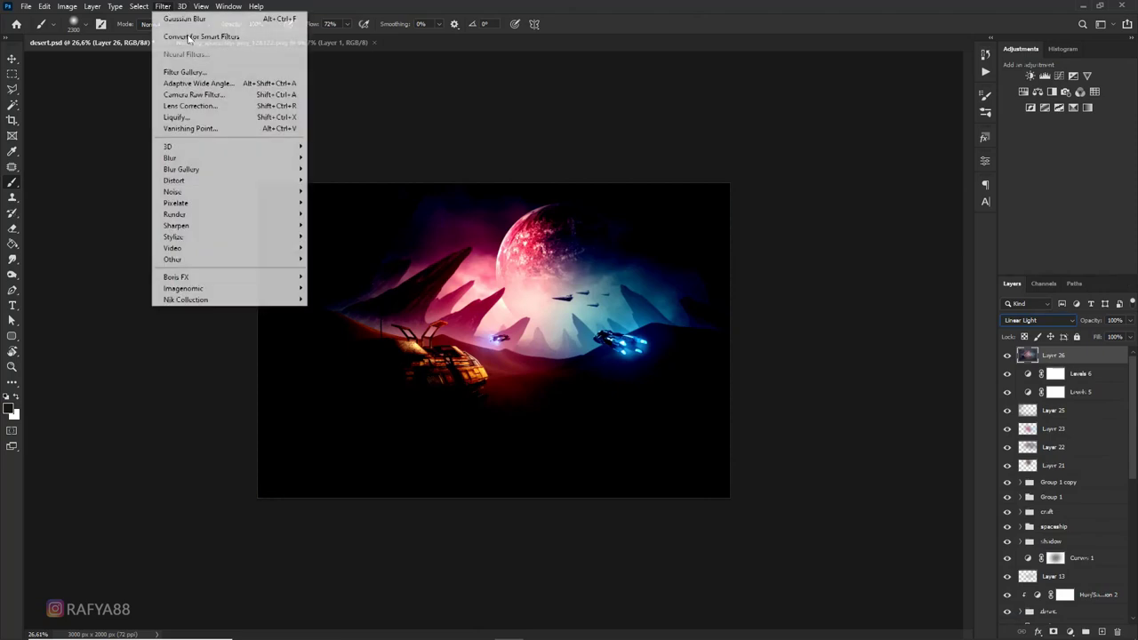
click(332, 269)
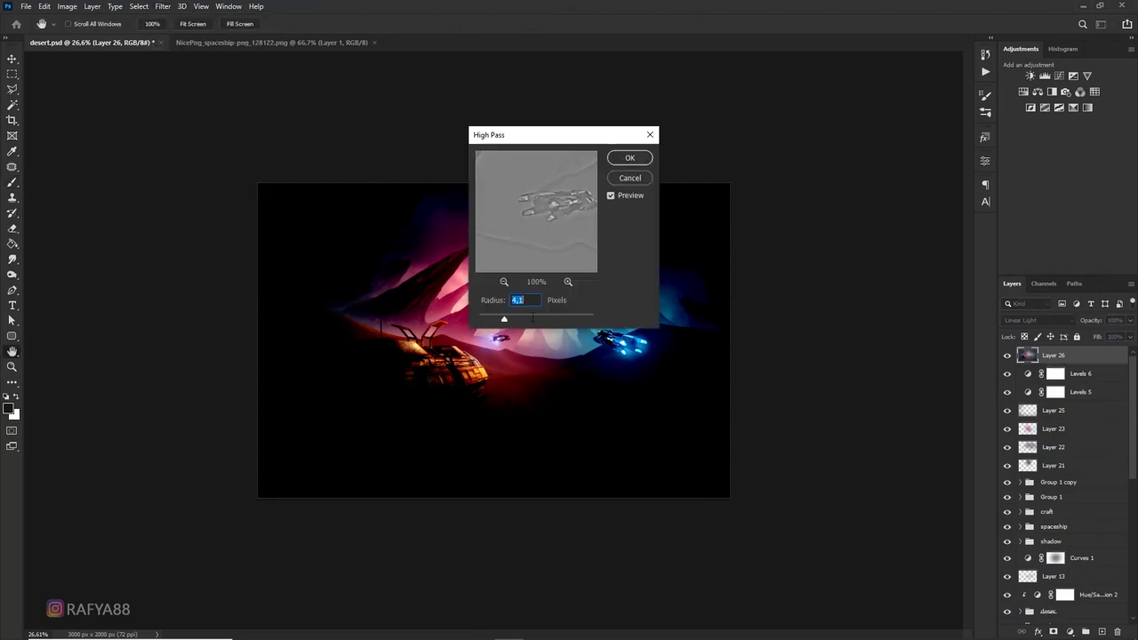
drag(498, 318, 495, 323)
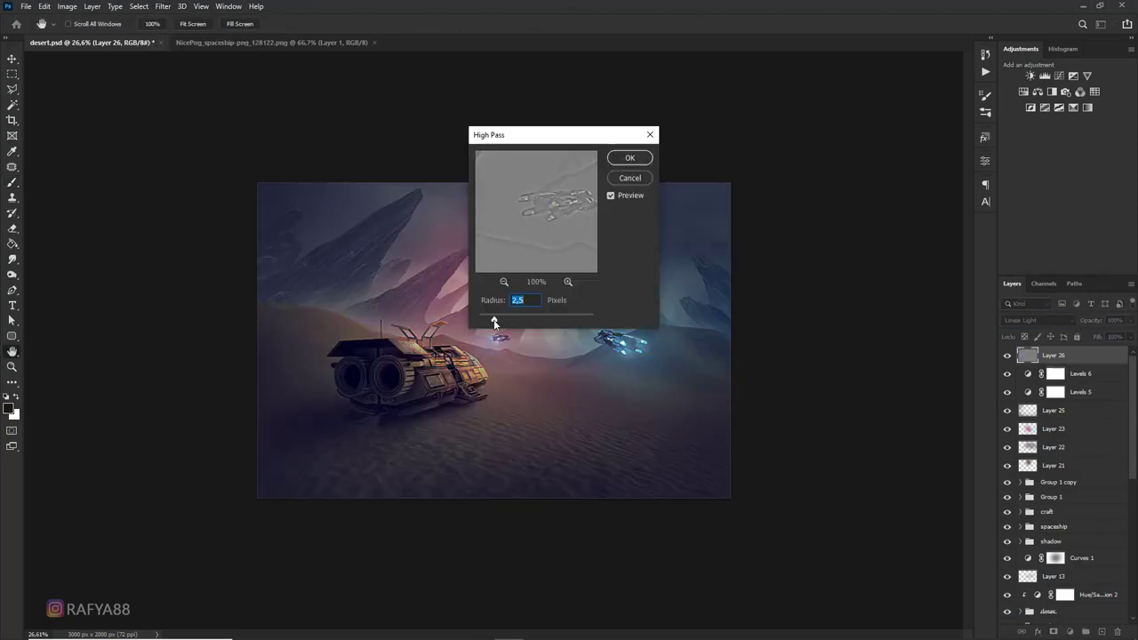
click(630, 157)
key(b)
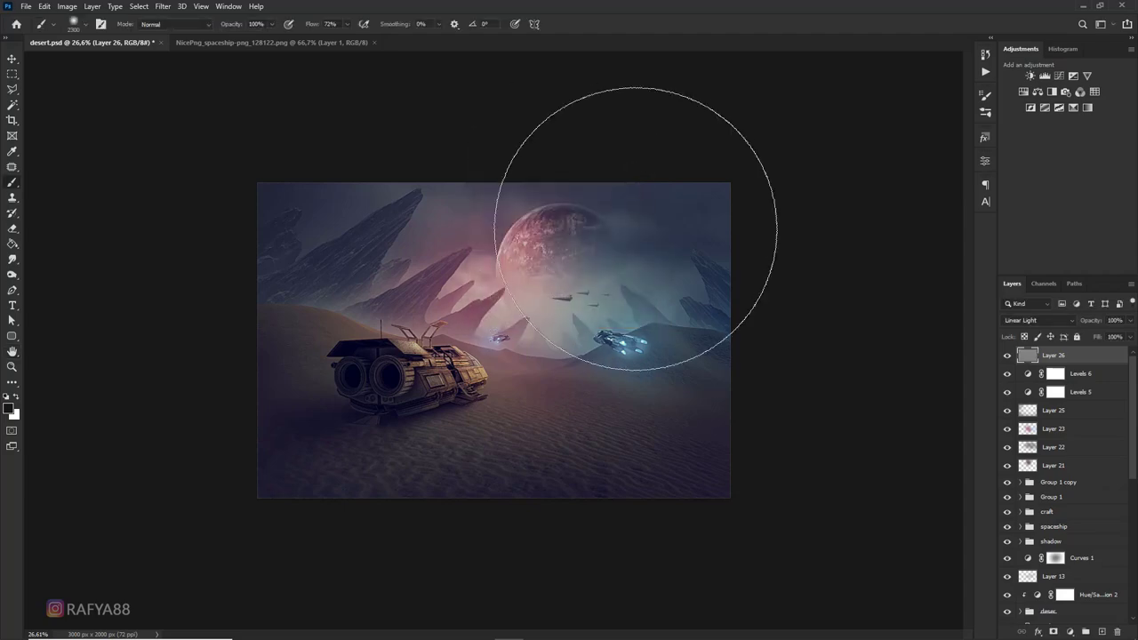
scroll(637, 229, up, 1)
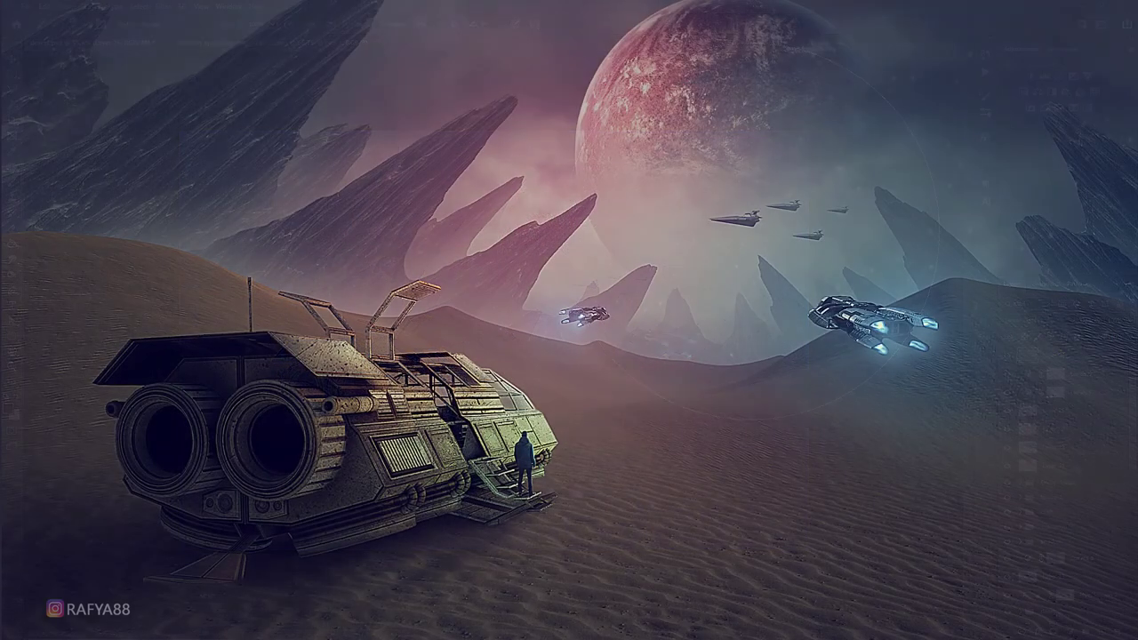